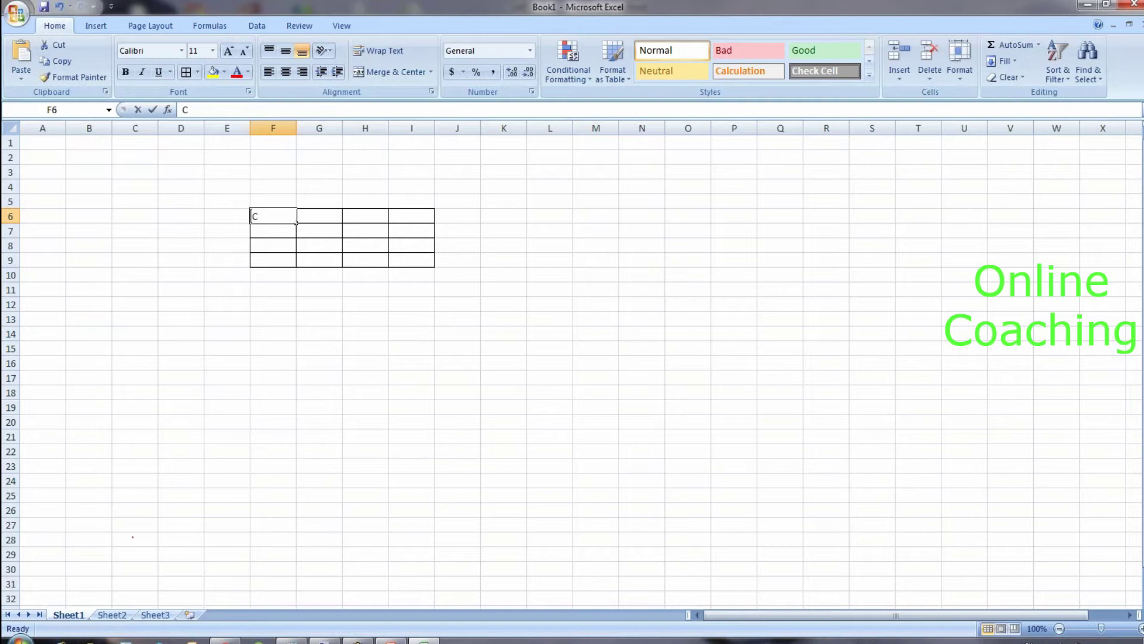
Step: Add the CNAME, AGE and ADD headers after CNO across G6:I6
key(Tab)
text(CNAME)
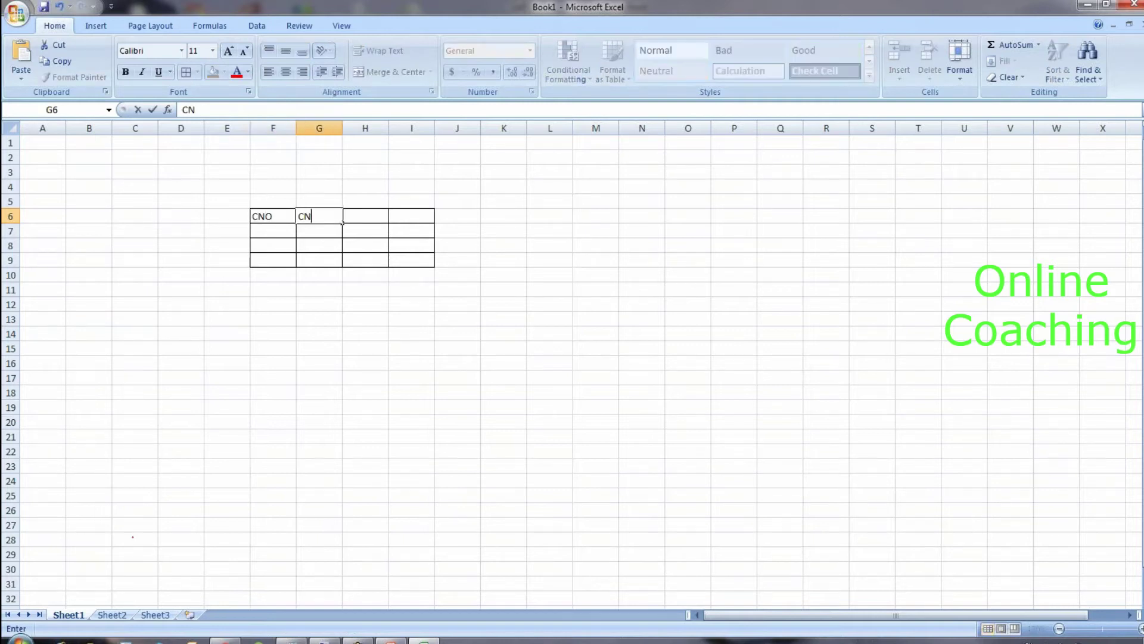
key(Tab)
text(AGE)
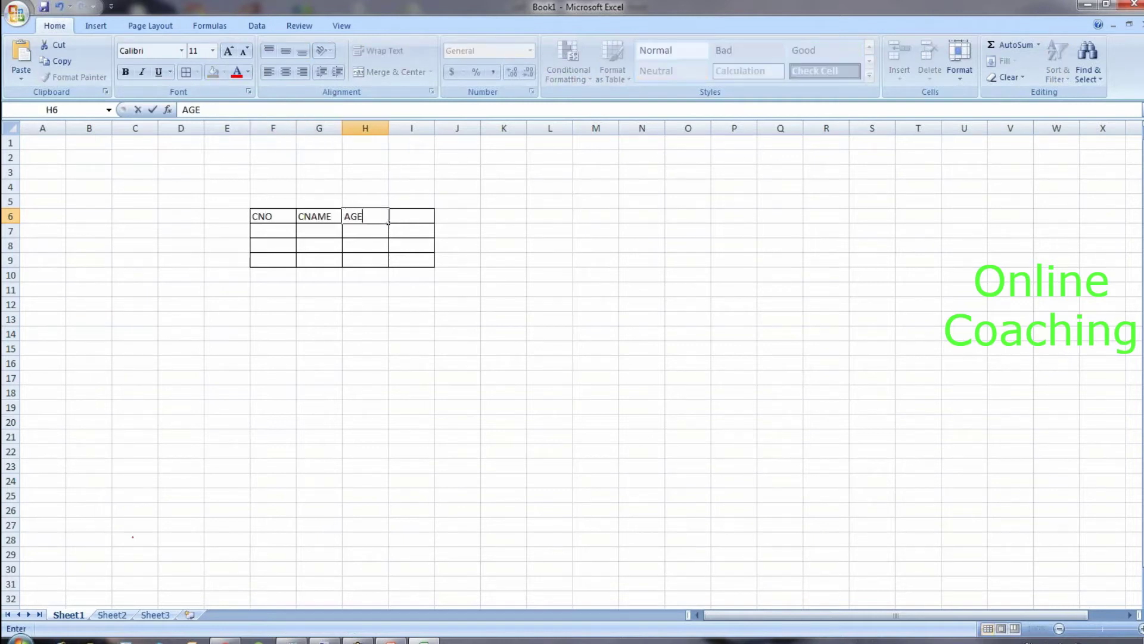
key(Tab)
text(ADD)
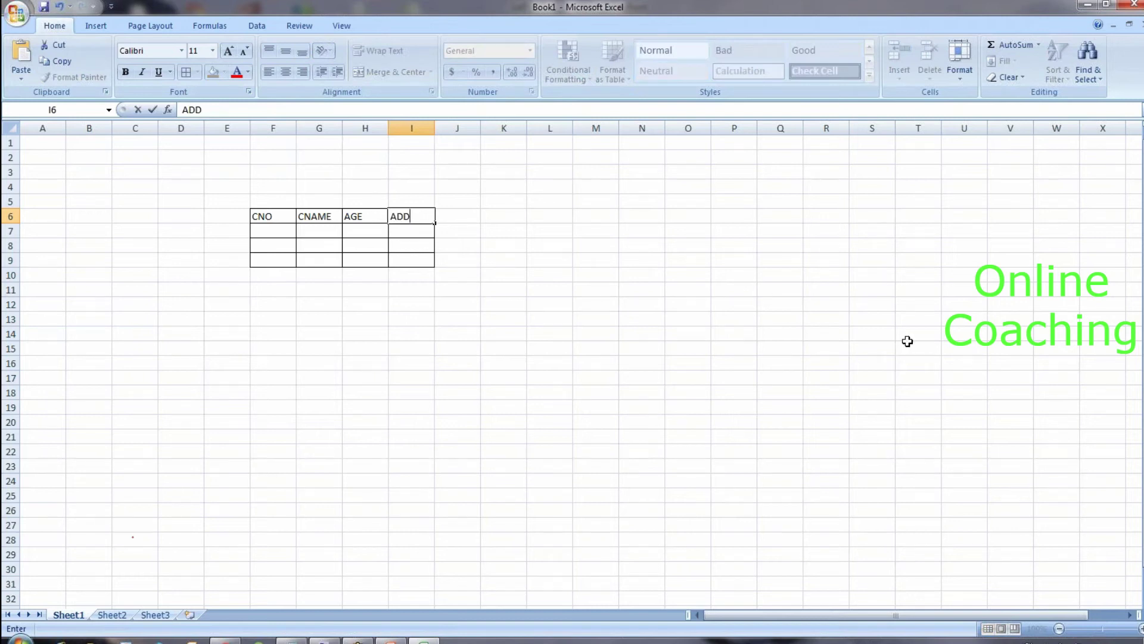
click(1006, 355)
Step: Enter customer numbers 1, 2 and 3 in the CNO column
key(Return)
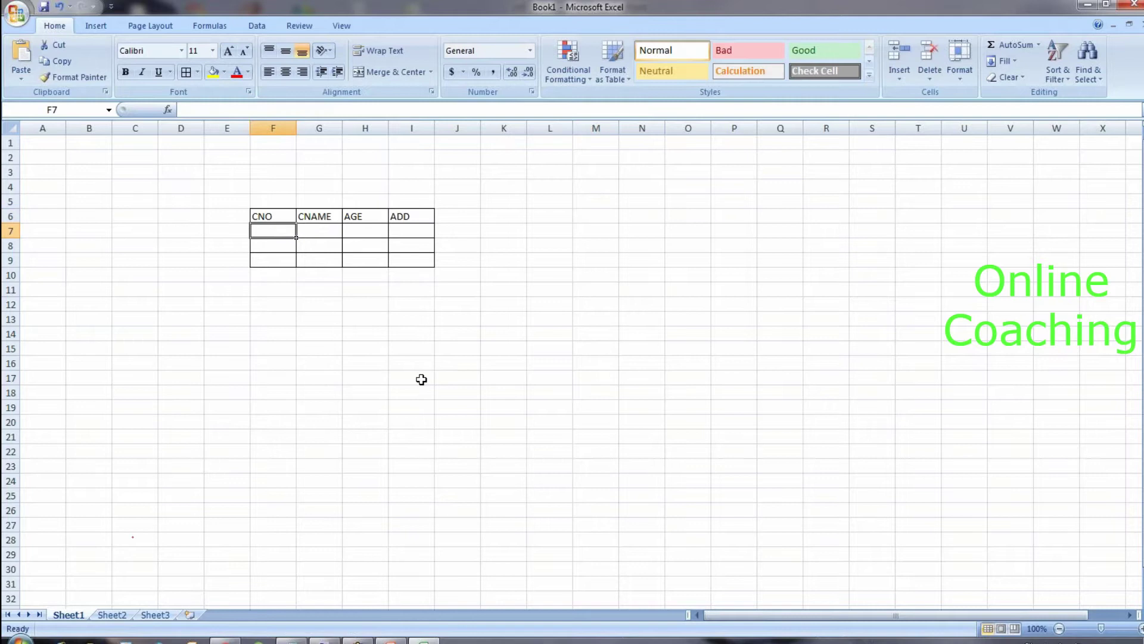
text(1)
key(Return)
text(2)
key(Return)
text(3)
Step: Enter the names KIRAN, KUMAR and RAJ in the CNAME column
click(325, 232)
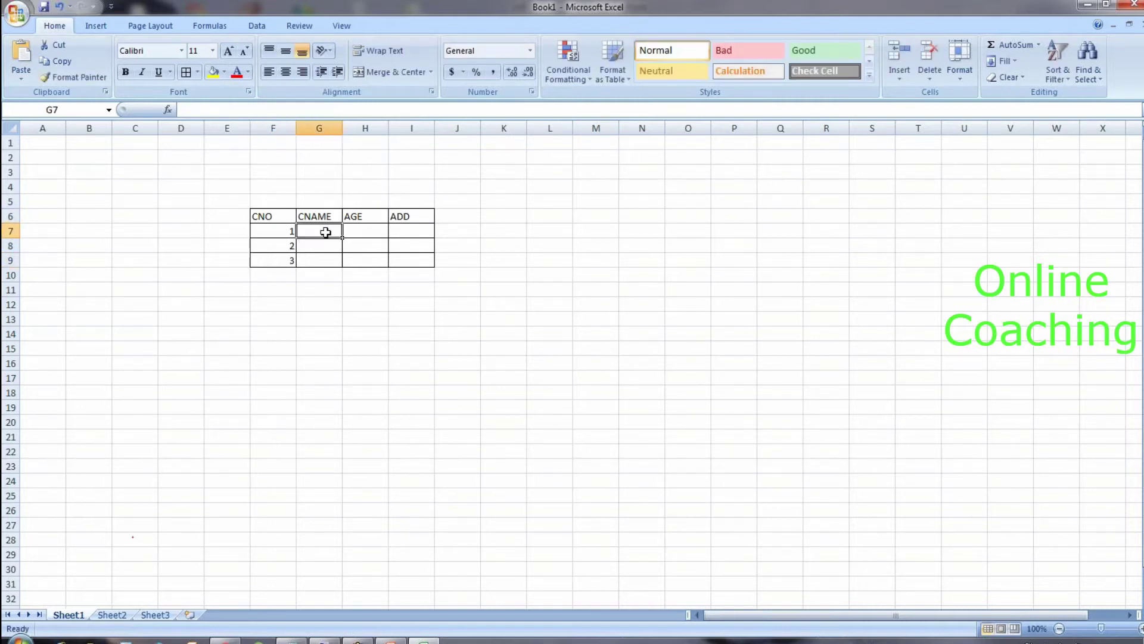
text(KIRAN)
key(Tab)
text(KUMA)
key(BackSpace)
key(BackSpace)
key(BackSpace)
key(BackSpace)
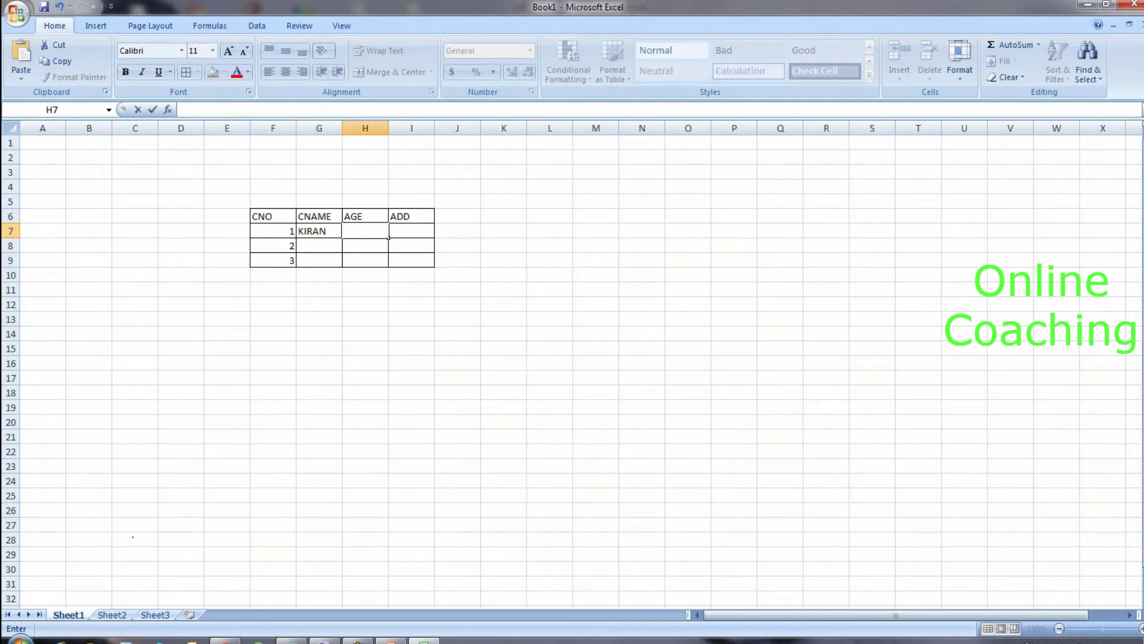
click(342, 251)
text(KUMAR)
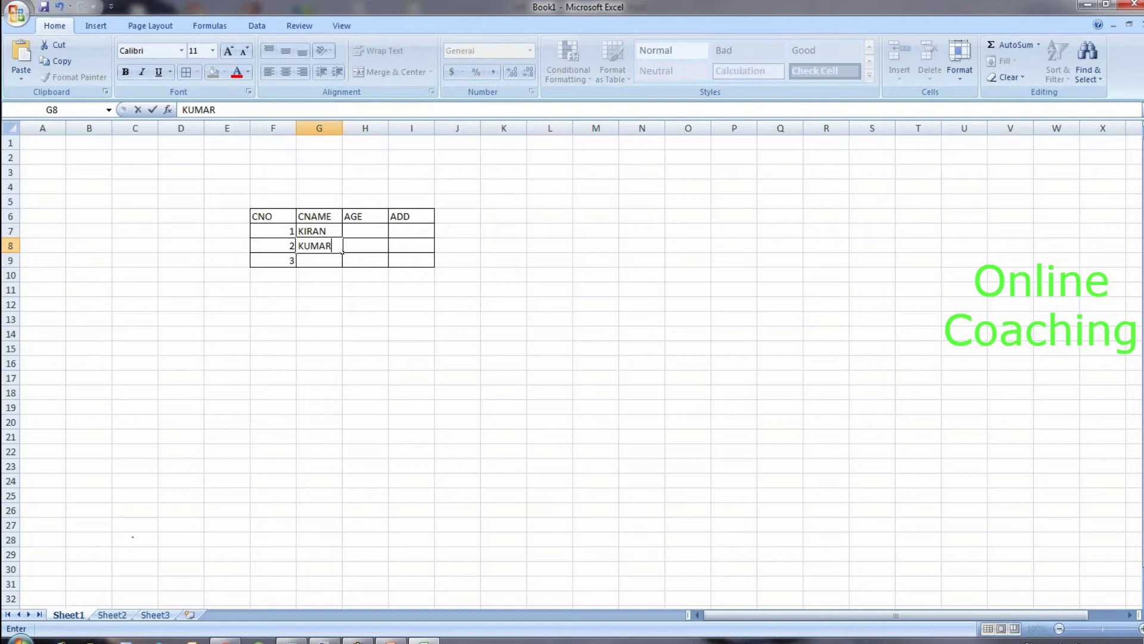
key(Return)
text(RAJ)
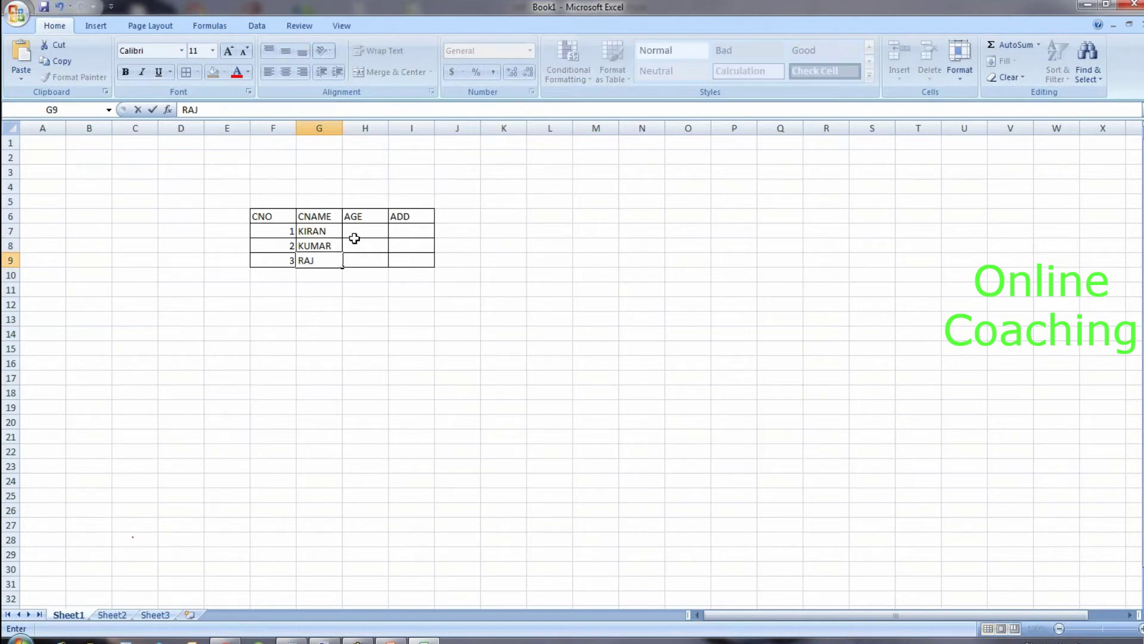
Step: Enter the ages 22, 33 and 22 in the AGE column
click(361, 234)
text(22)
click(362, 247)
text(33)
click(364, 258)
text(22)
Step: Enter the cities HYD, CHN and BLR in the ADD column
click(419, 231)
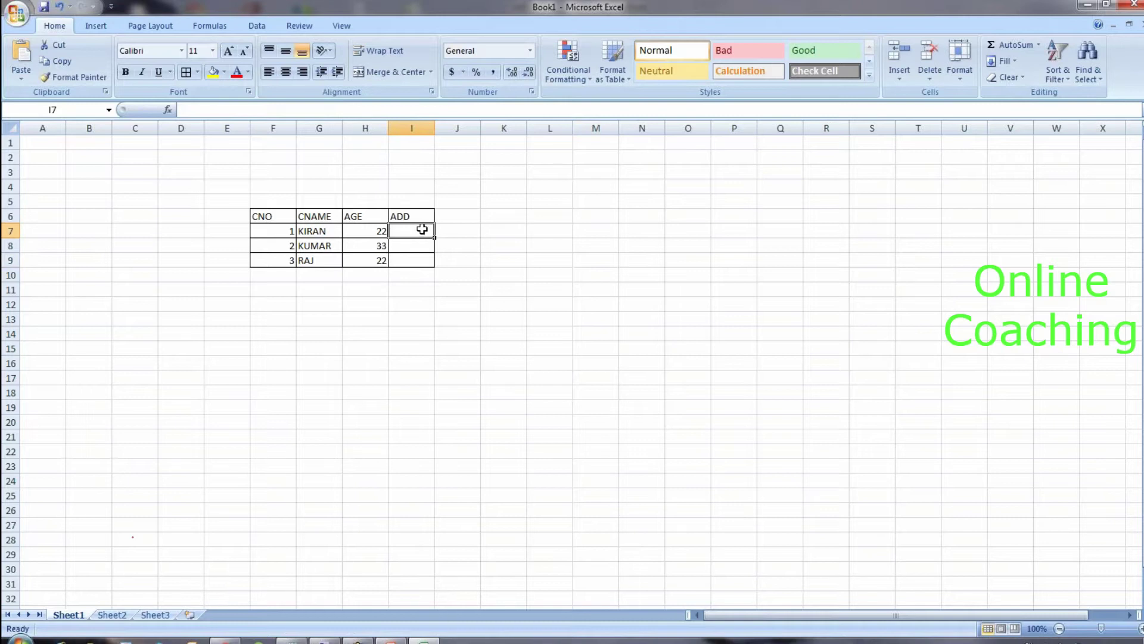
text(HYD)
click(432, 246)
text(CHN)
click(432, 261)
text(BLR)
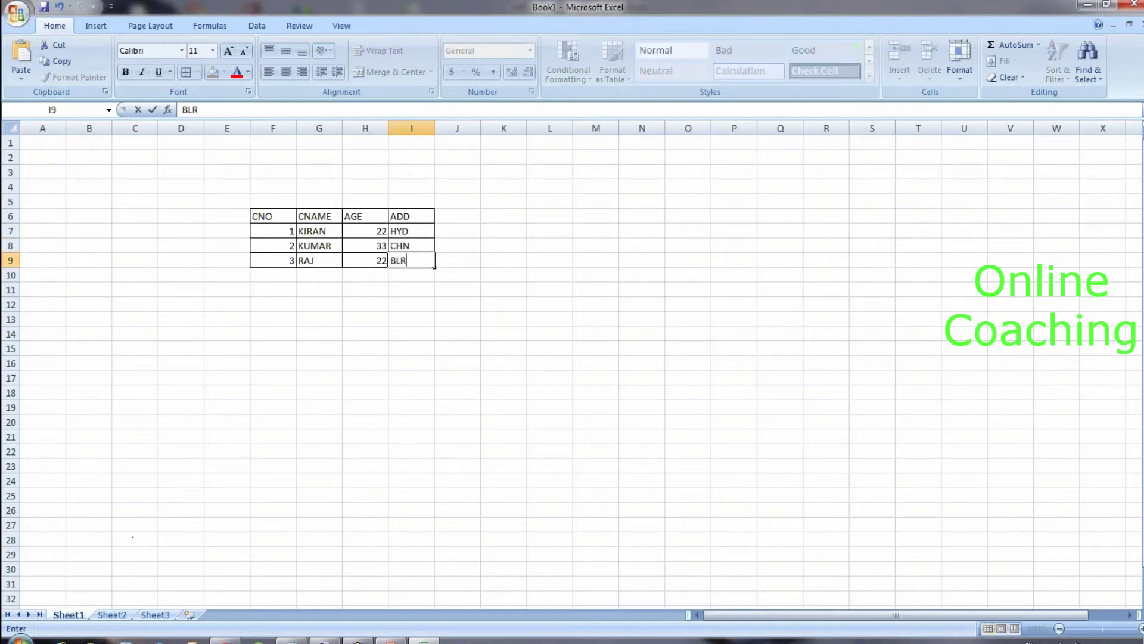
click(475, 271)
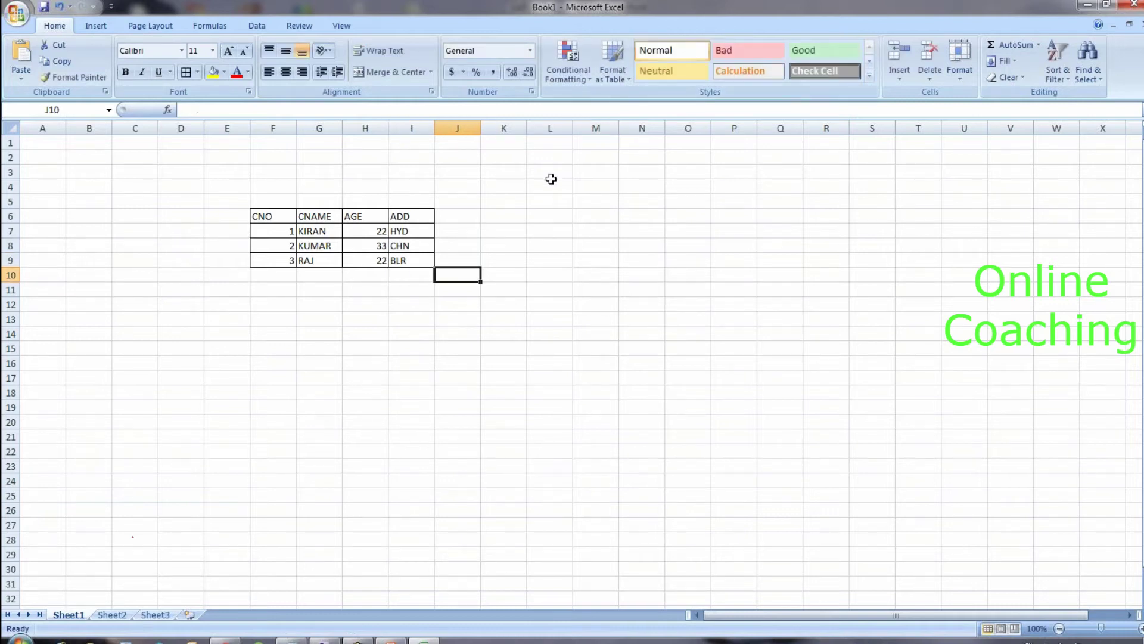
Step: Type the label BW in cell N4
click(659, 189)
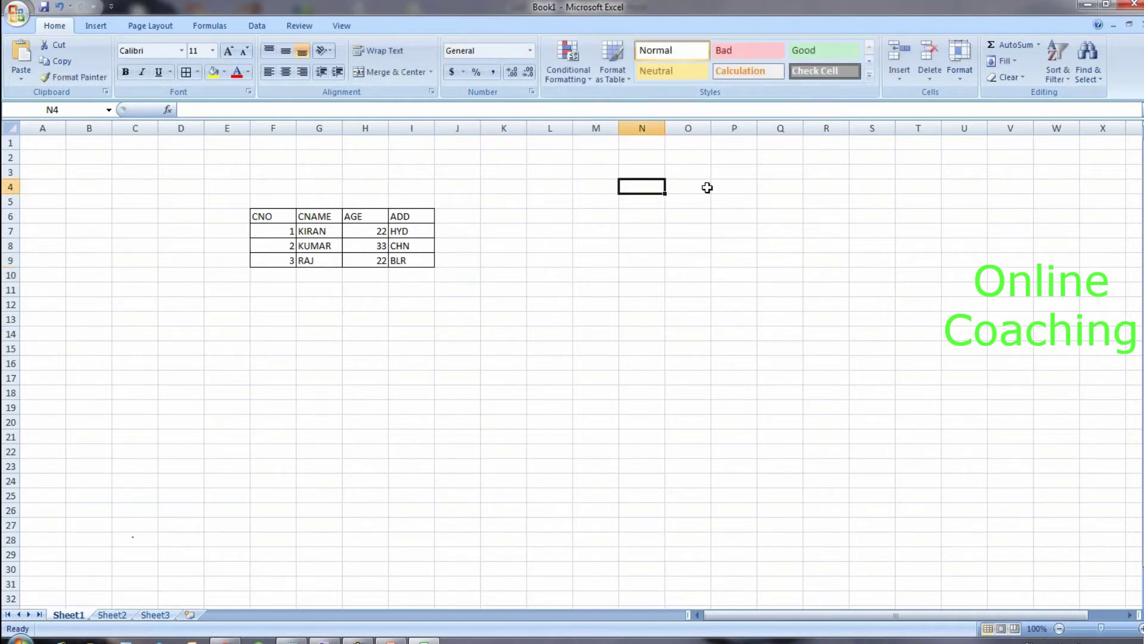
text(BW)
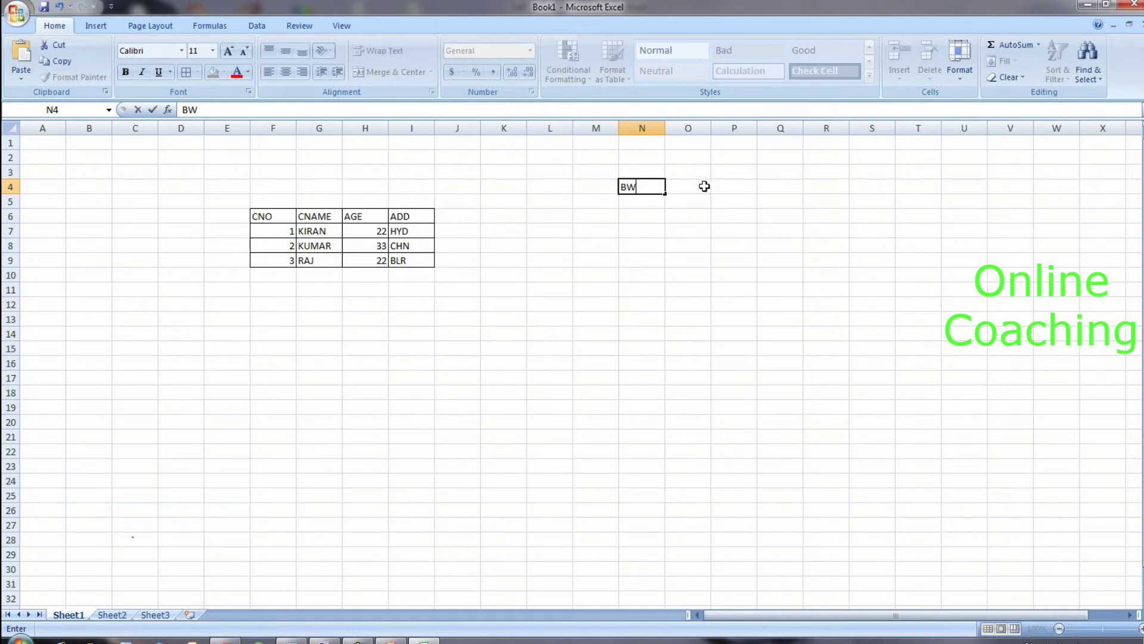
click(575, 380)
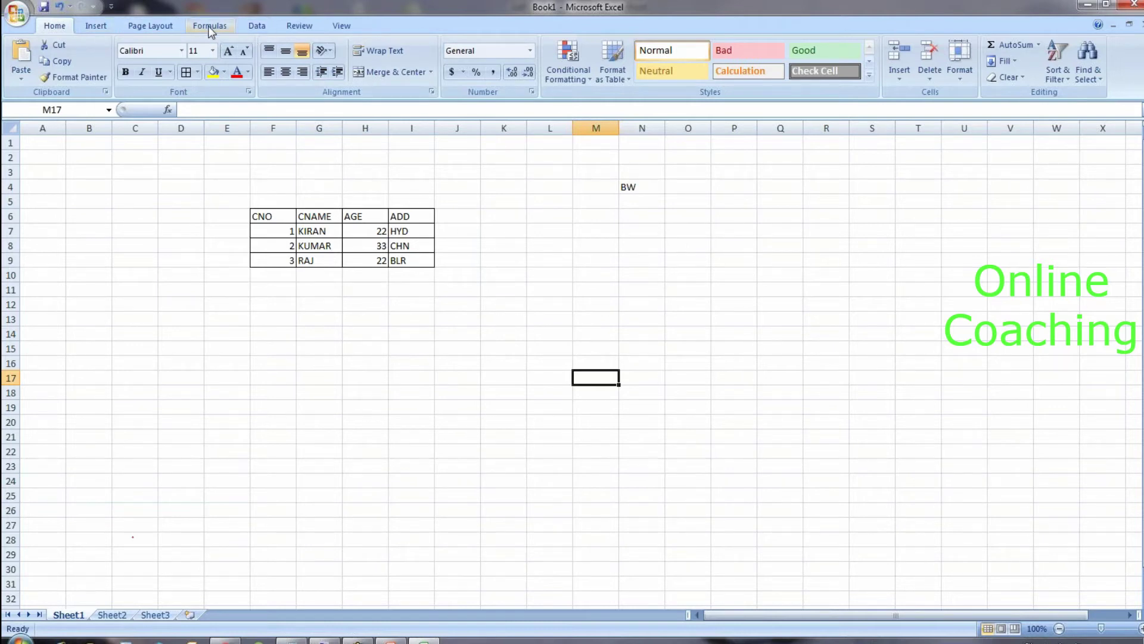
Step: Draw a Can (cylinder) shape below the BW label
click(94, 29)
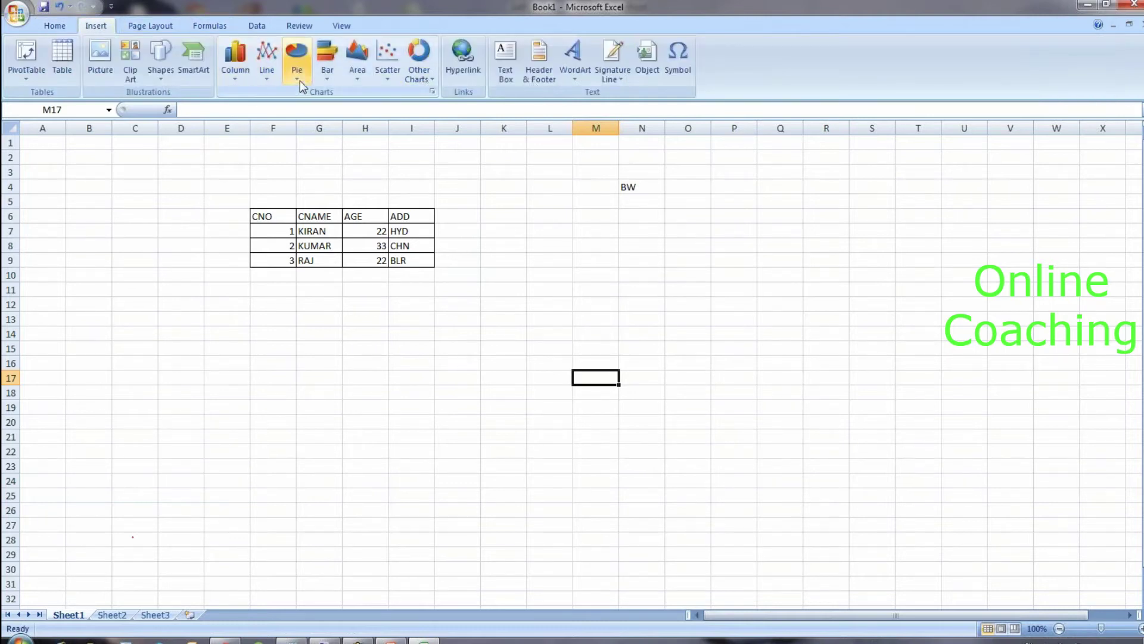
click(169, 77)
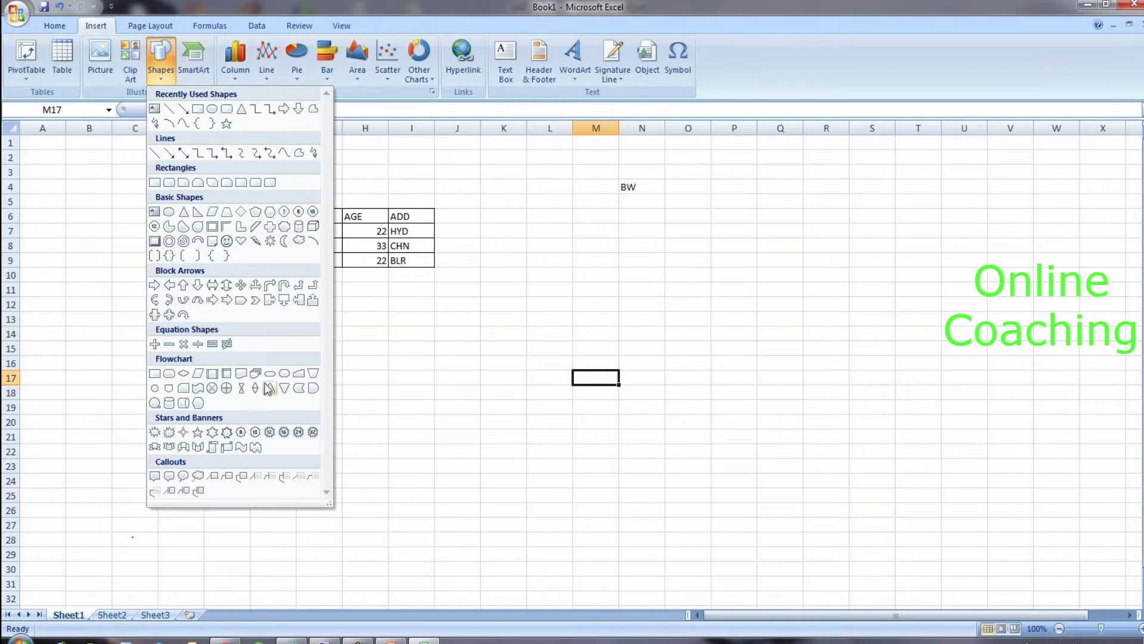
click(298, 229)
mouse_move(649, 229)
mouse_down()
mouse_move(679, 332)
mouse_move(728, 378)
mouse_up()
mouse_move(702, 284)
mouse_down()
mouse_move(702, 395)
mouse_move(702, 383)
mouse_up()
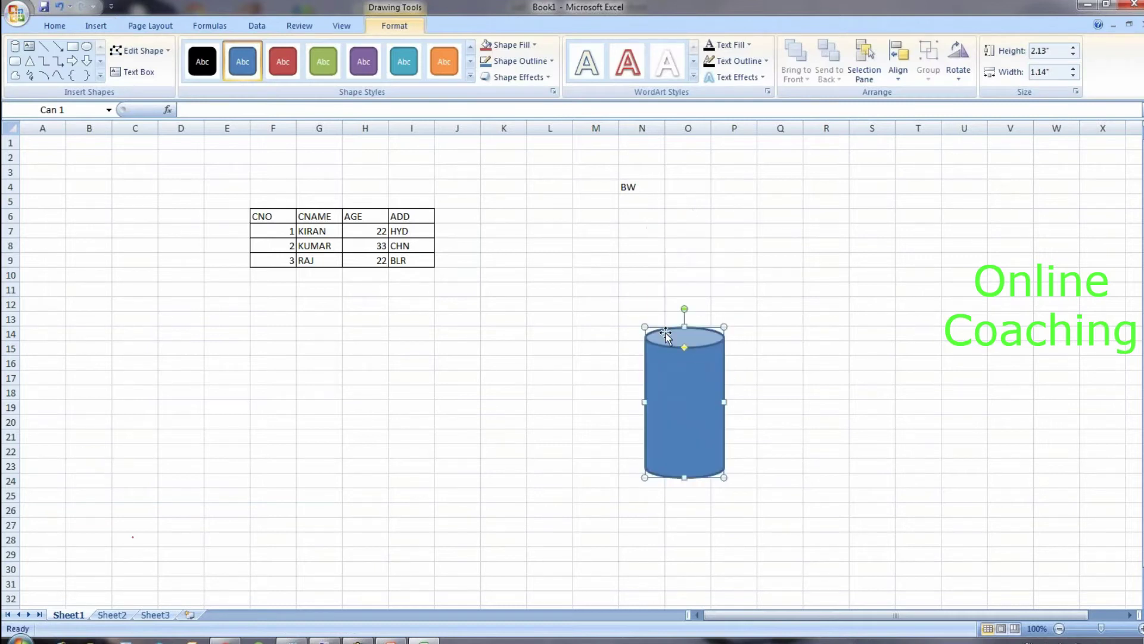
Step: Set the cylinder's fill to No Fill and deselect it
click(54, 25)
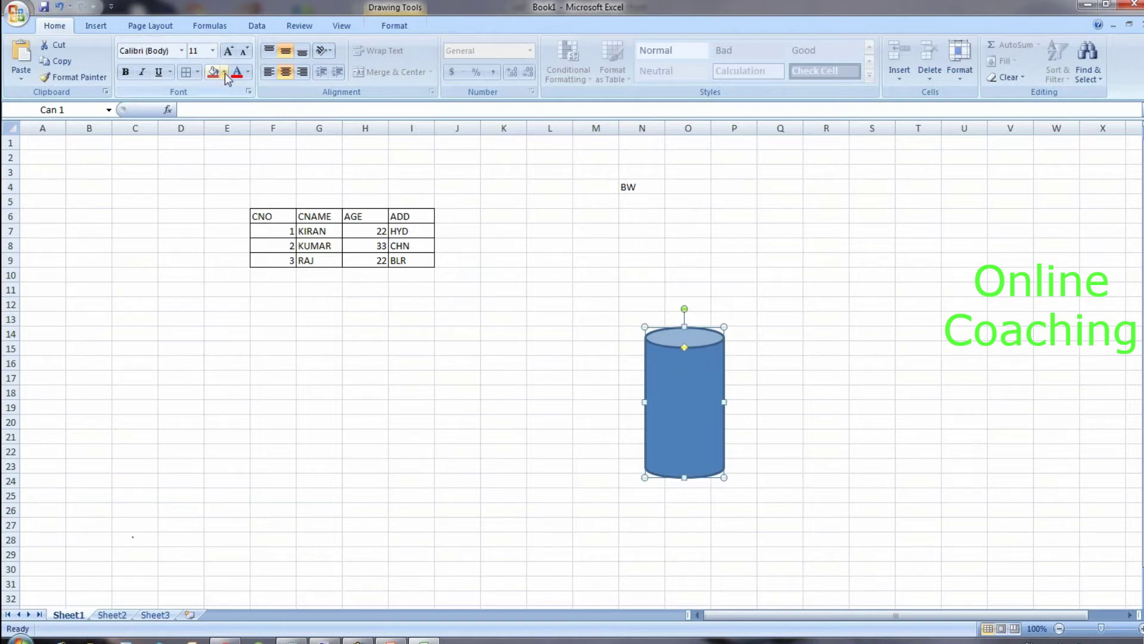
click(224, 72)
click(214, 91)
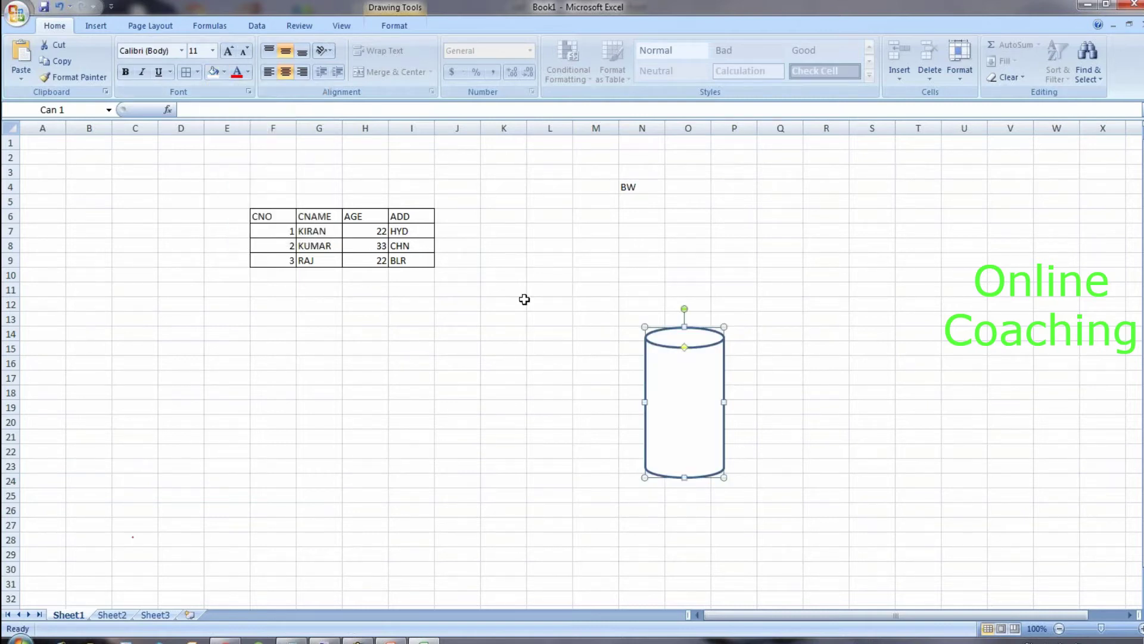
click(518, 302)
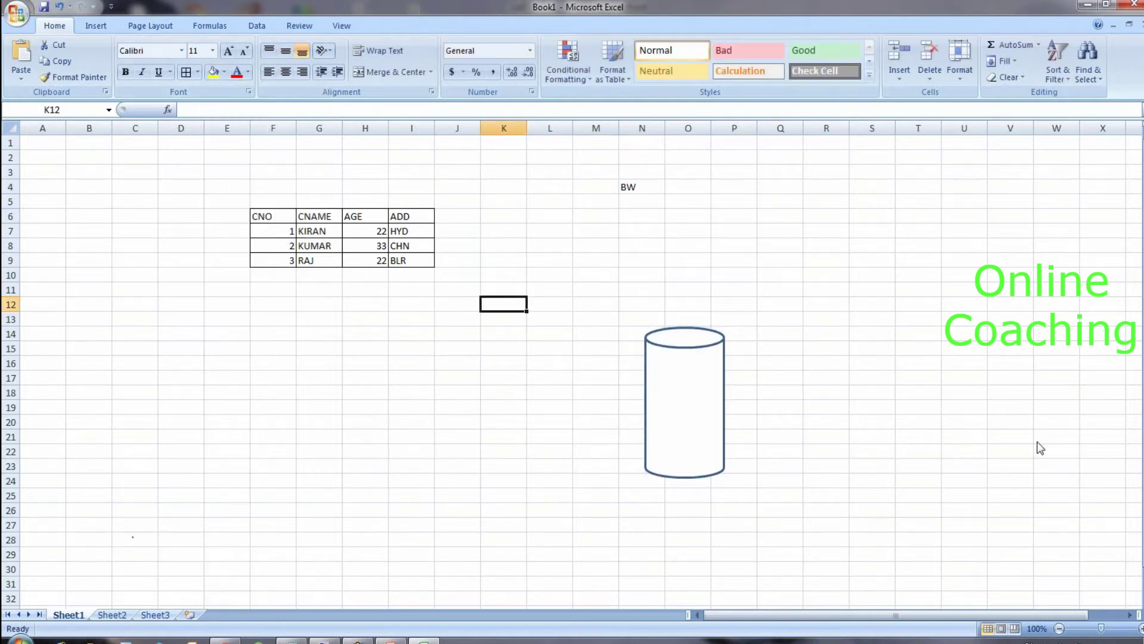
Step: Sketch temporary ink from the table to the cylinder and around the table, then clear it
mouse_move(373, 205)
mouse_down()
mouse_move(413, 174)
mouse_move(483, 159)
mouse_move(620, 202)
mouse_move(680, 332)
mouse_move(691, 303)
mouse_up()
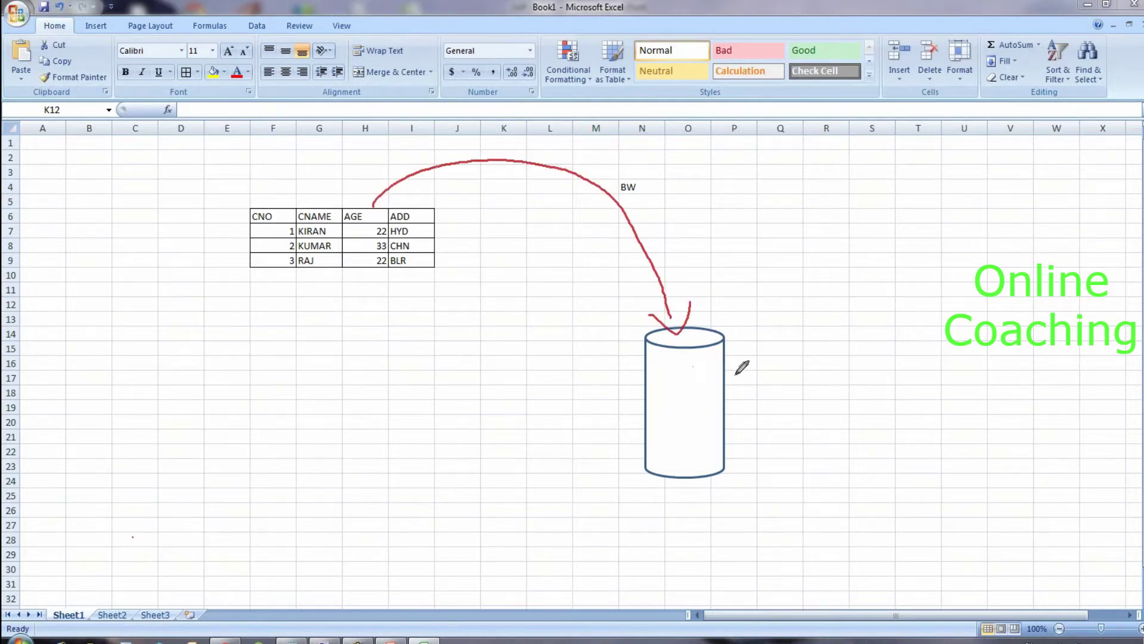
key(e)
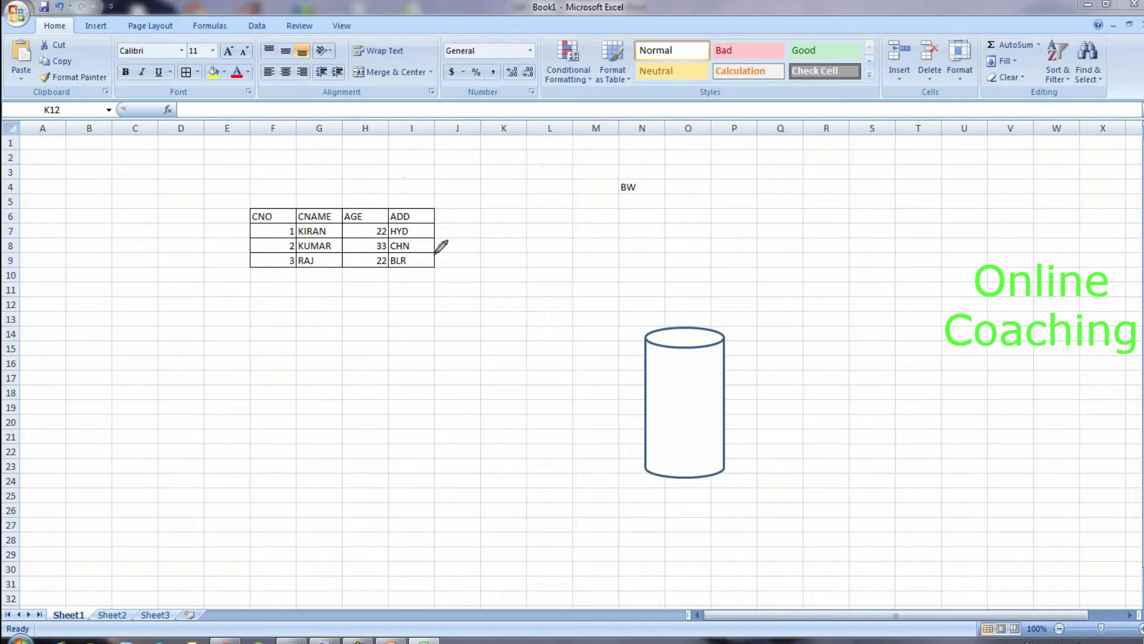
mouse_move(286, 188)
mouse_down()
mouse_move(232, 251)
mouse_move(319, 324)
mouse_move(483, 264)
mouse_move(481, 229)
mouse_move(237, 181)
mouse_up()
key(e)
Step: Enter DATA ARE TWO TYPES, MASTER DATA and TRANSACTION DATA in E13:E15
click(236, 319)
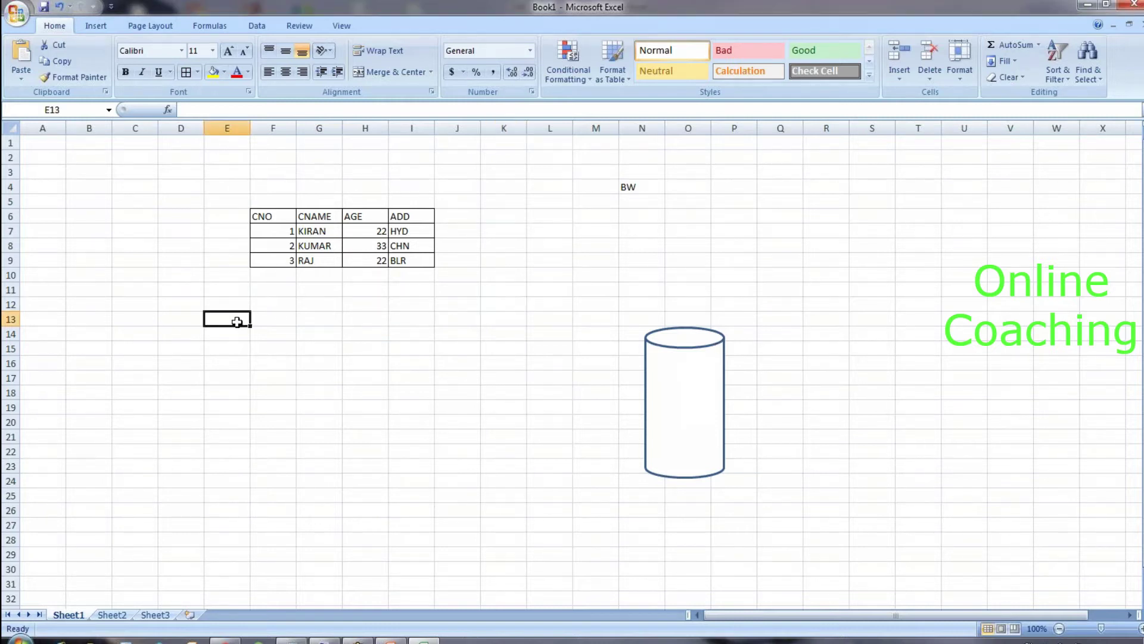
text(DATA A)
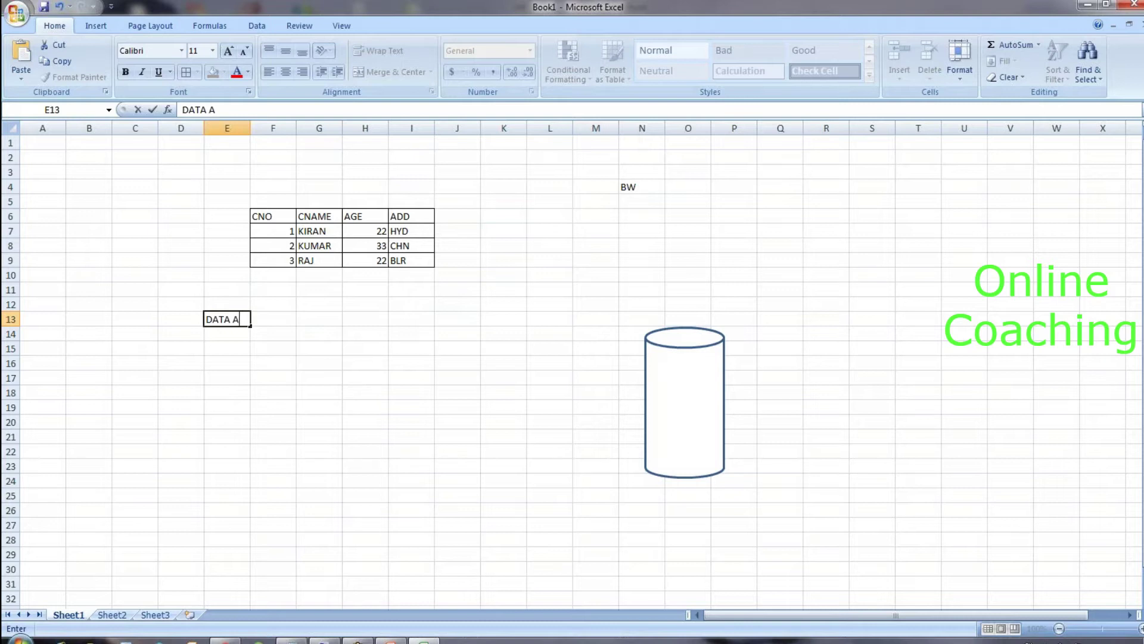
text(RE TWO TYPES)
key(Return)
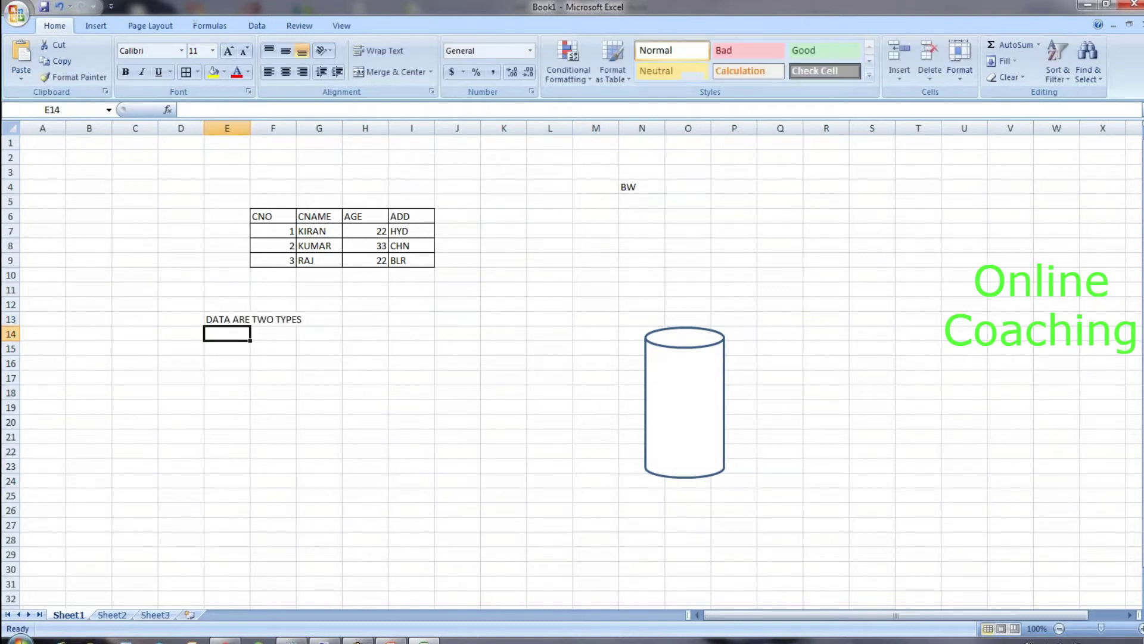
text(MASTER DATA)
key(Return)
text(TRANSACTION DATA)
key(Return)
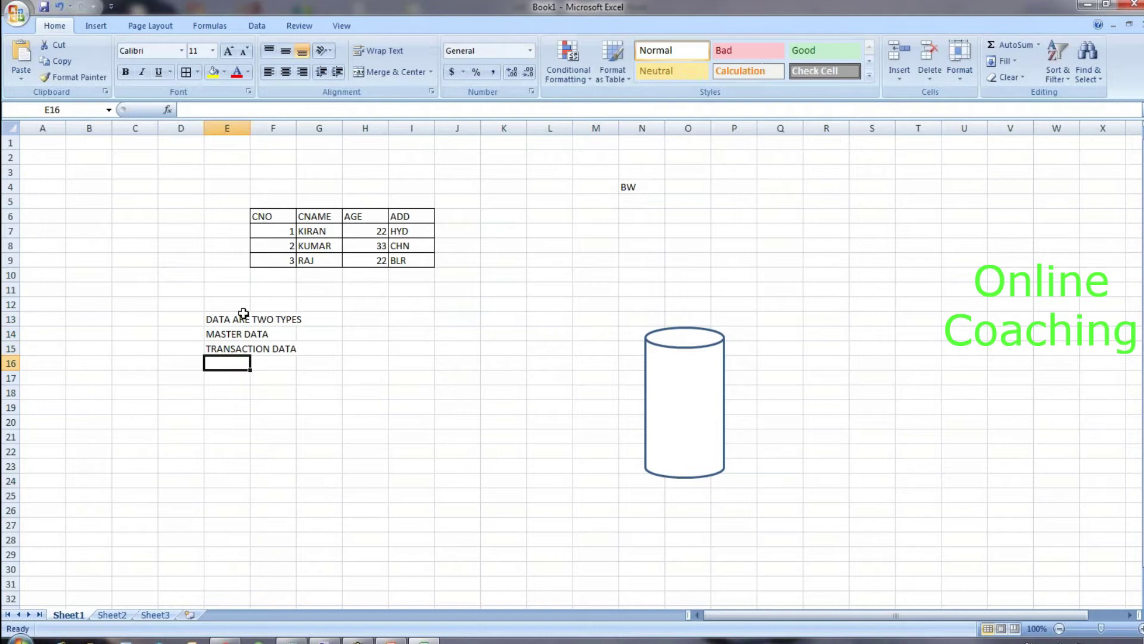
Step: Describe master data in G14 as 'DISPLAY PURPOSE/ NOT CHANGEABLE FREQ/NO CALCU'
drag(225, 333, 285, 351)
click(277, 334)
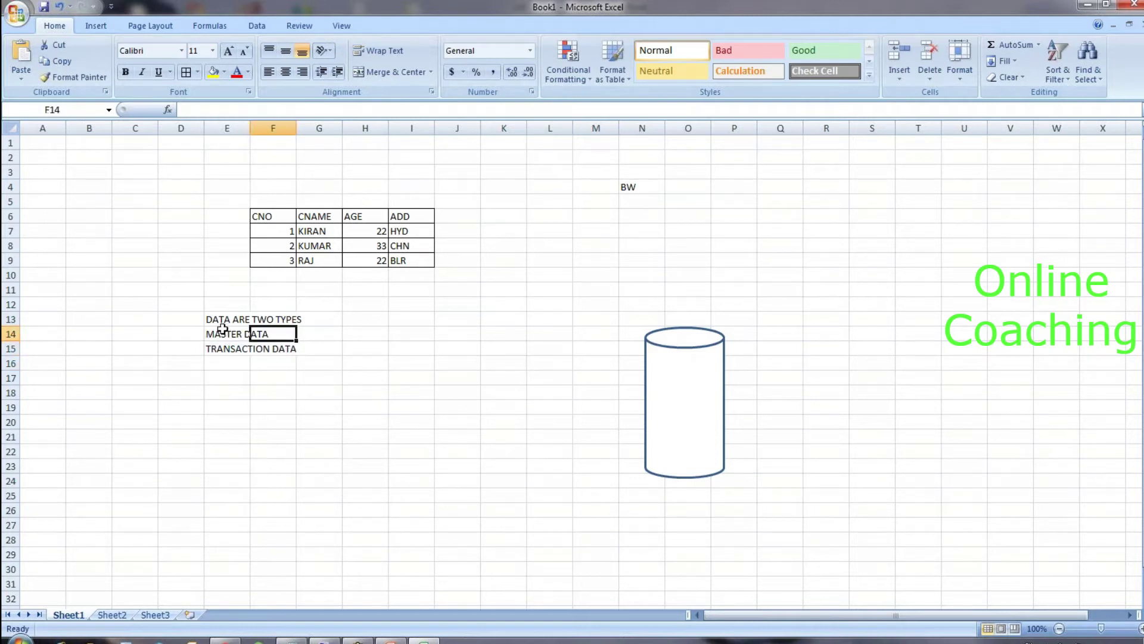
click(229, 333)
click(277, 333)
click(304, 337)
text(DISPLAY PURPOSE/ NOT CHANGE)
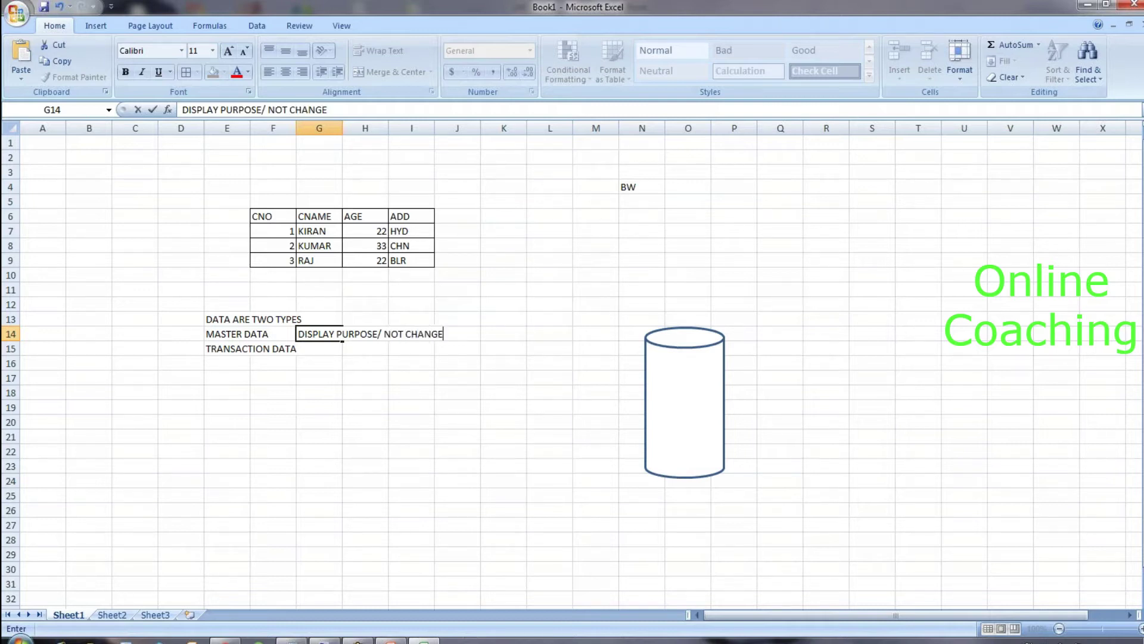
text(ABLE FREQ)
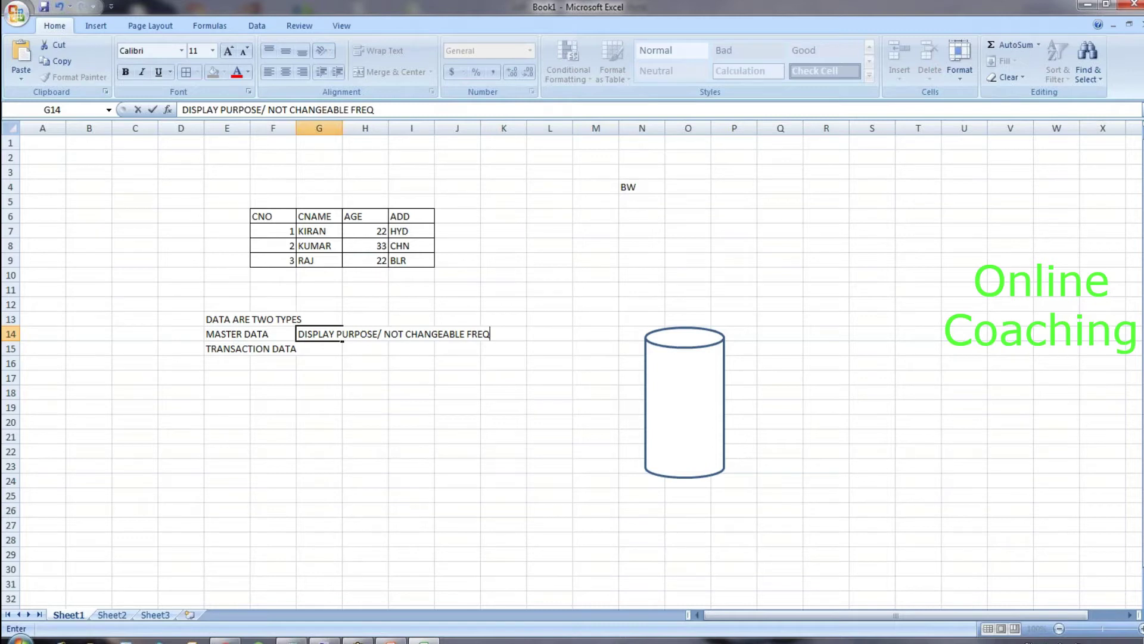
text(/NO CALCU)
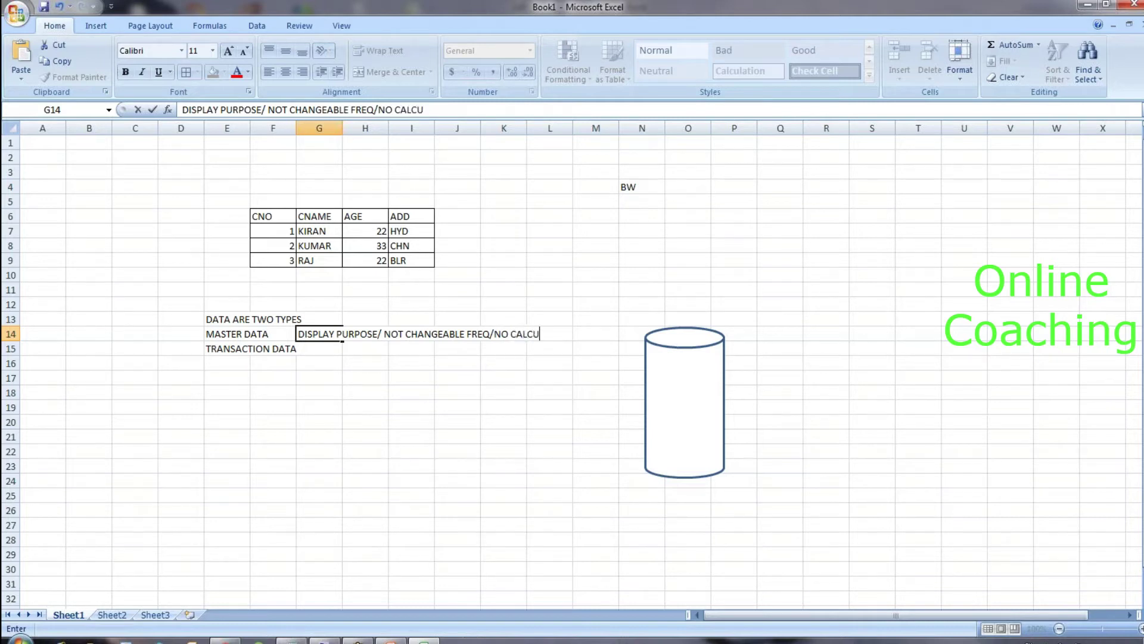
click(328, 349)
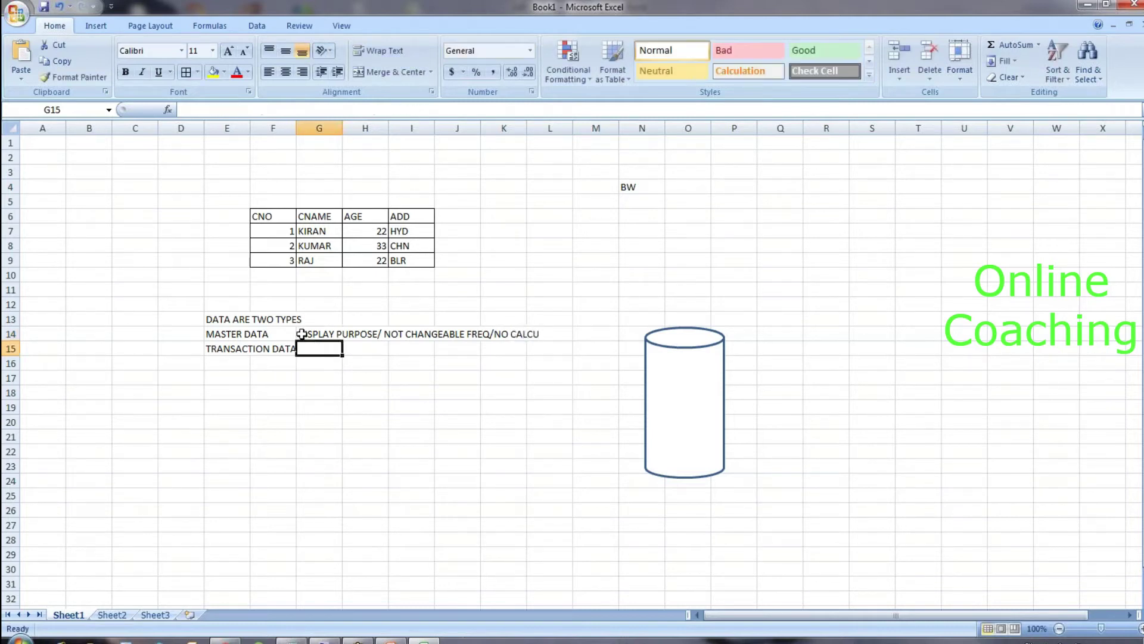
click(303, 333)
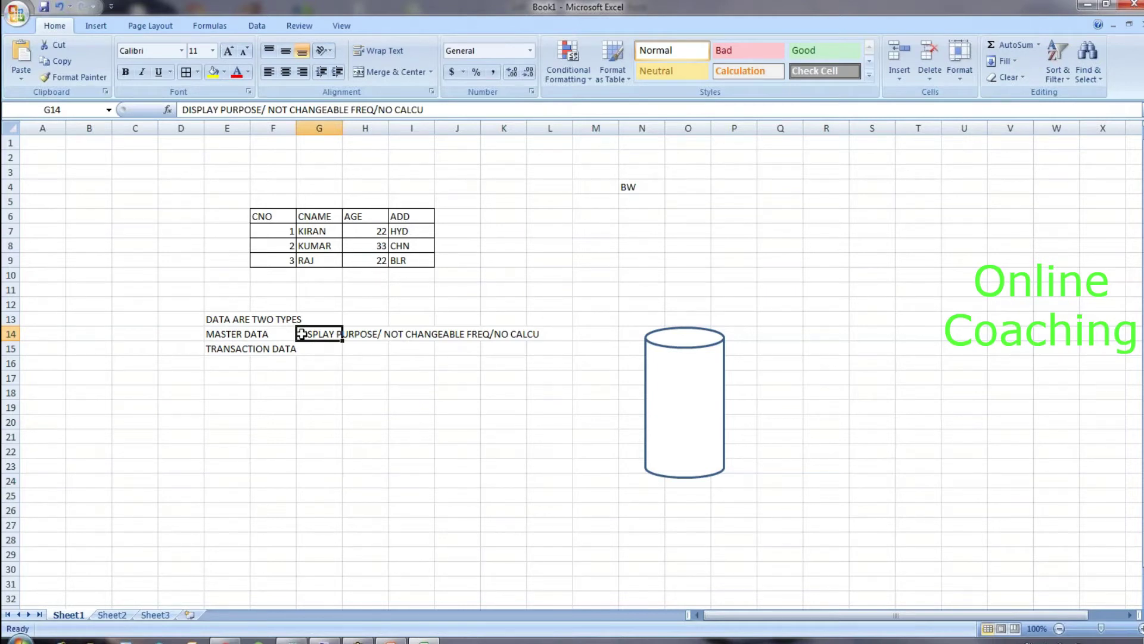
drag(317, 219, 313, 264)
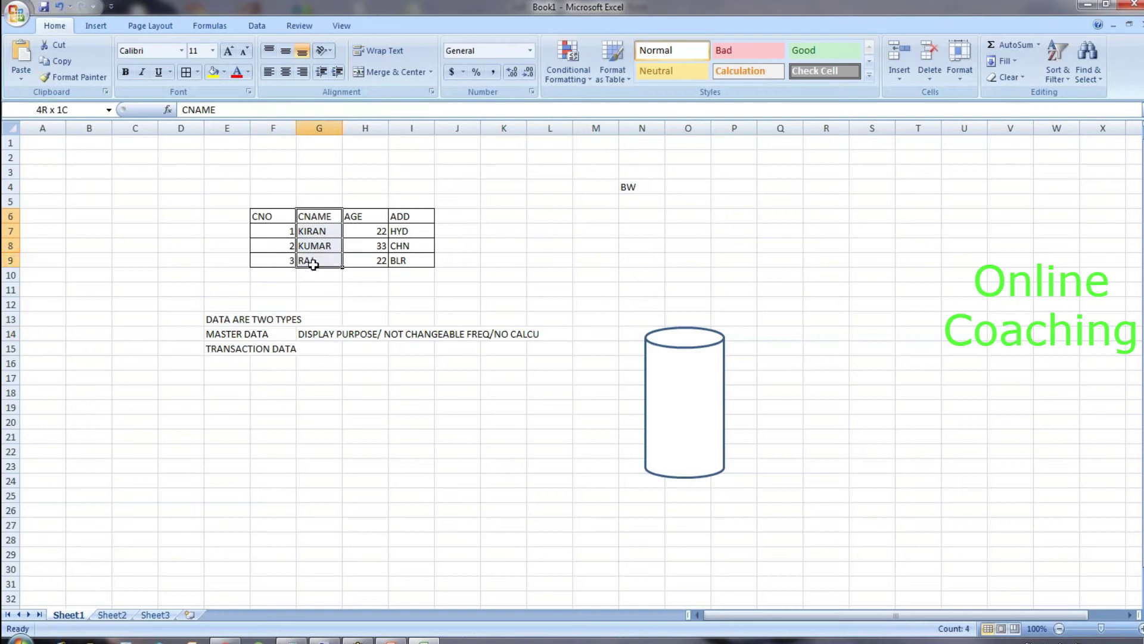
click(321, 230)
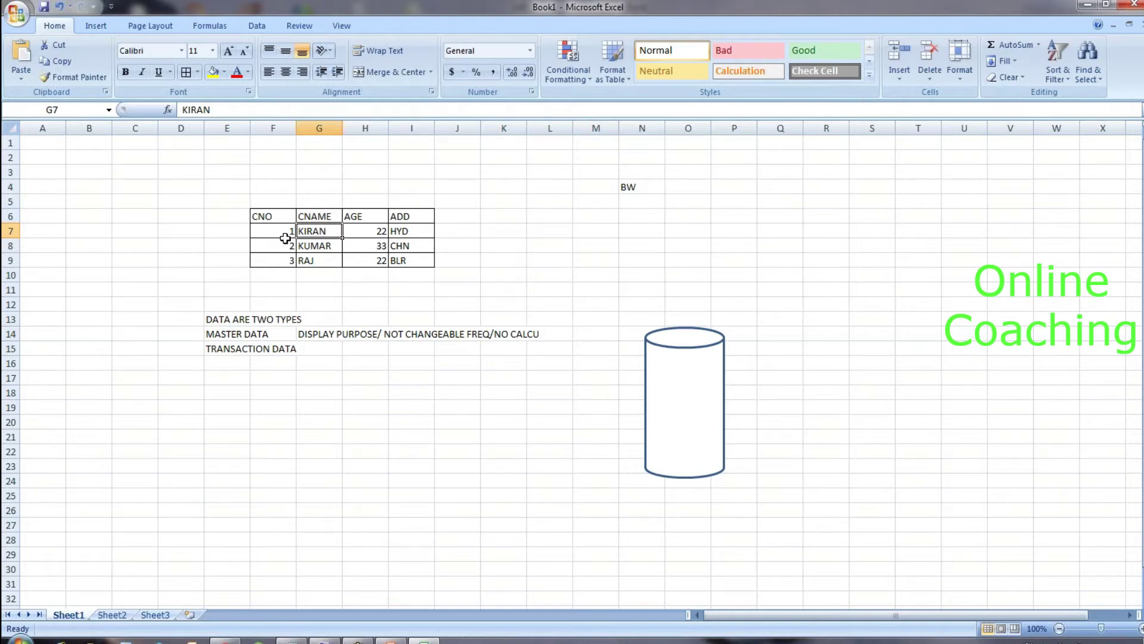
click(280, 234)
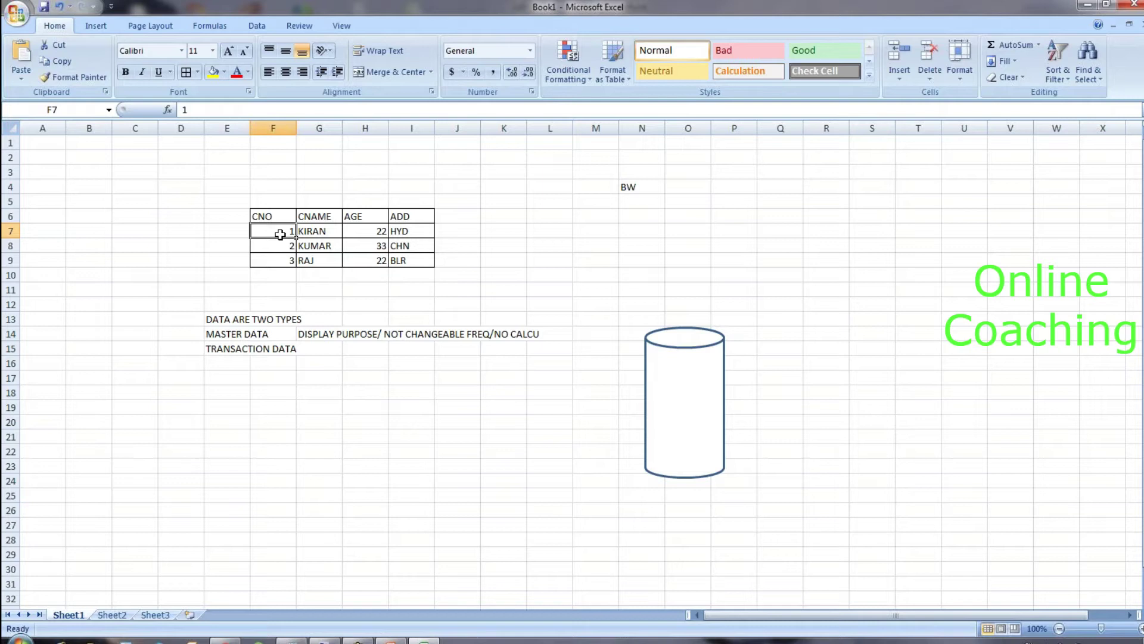
click(272, 360)
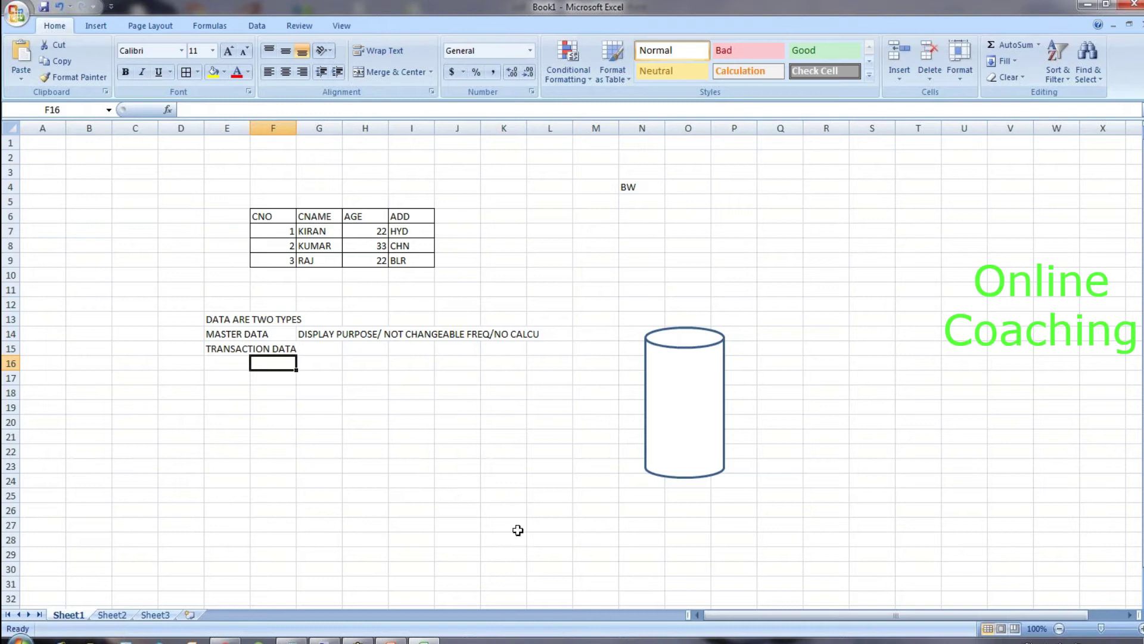
Step: Enter 'WHICH CHANGES ALWAYS/ CALCULATIONS PURPOSE' in F16, correcting the typos
text(WHICH CH)
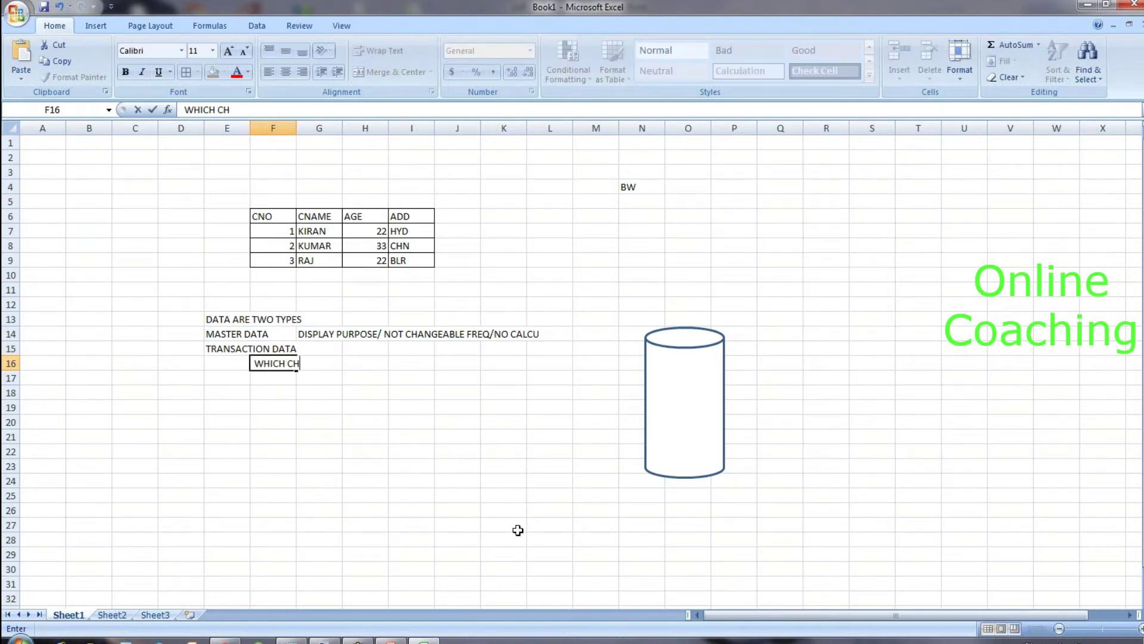
text(ANGES ALW)
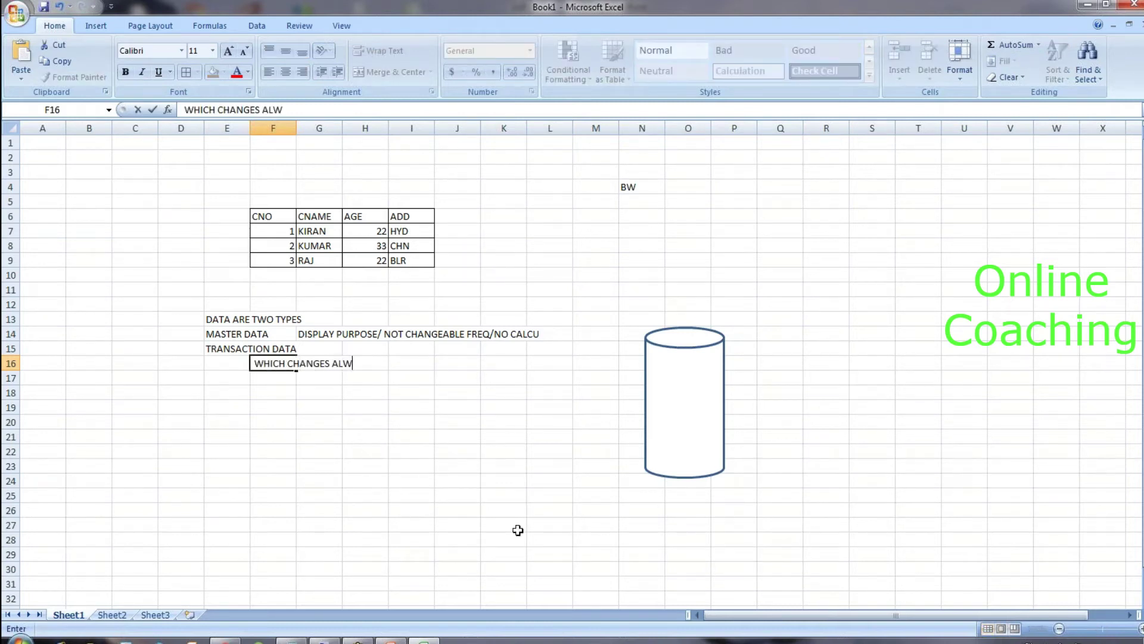
text(AYS/ CALCULATIONS PUI)
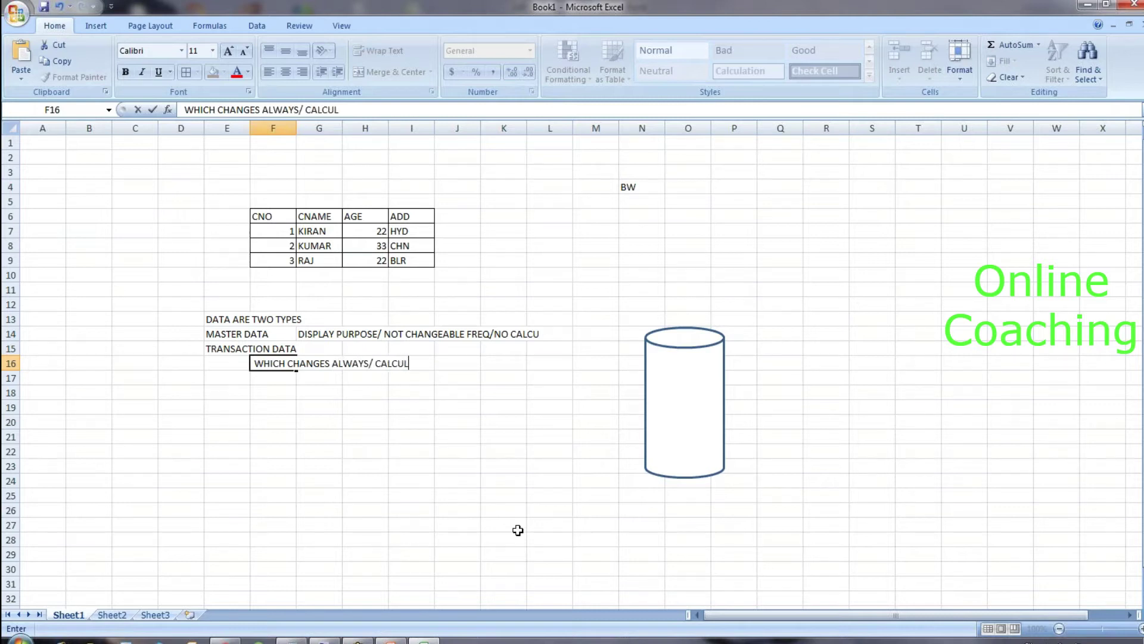
key(BackSpace)
text(R)
key(BackSpace)
text(RPOSE)
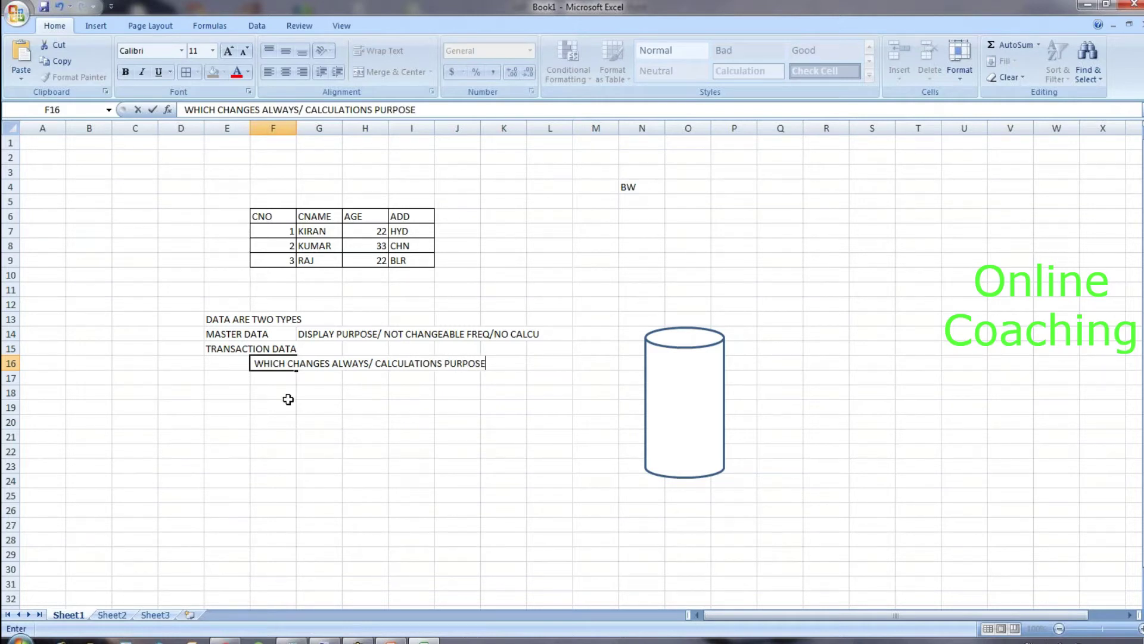
key(Return)
key(Return)
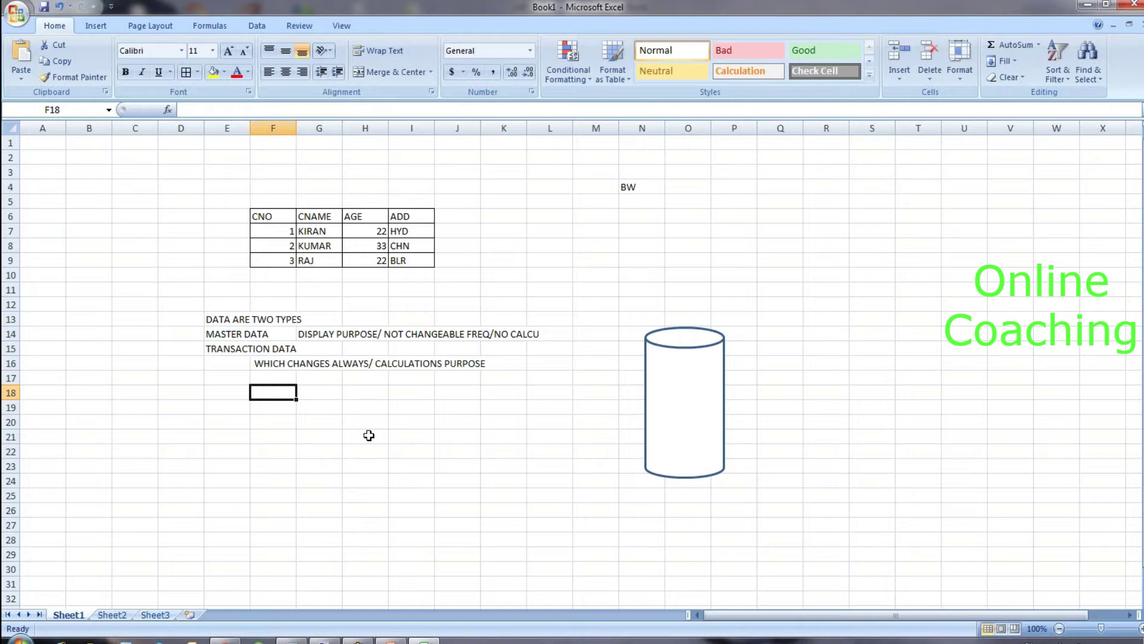
text(QT1)
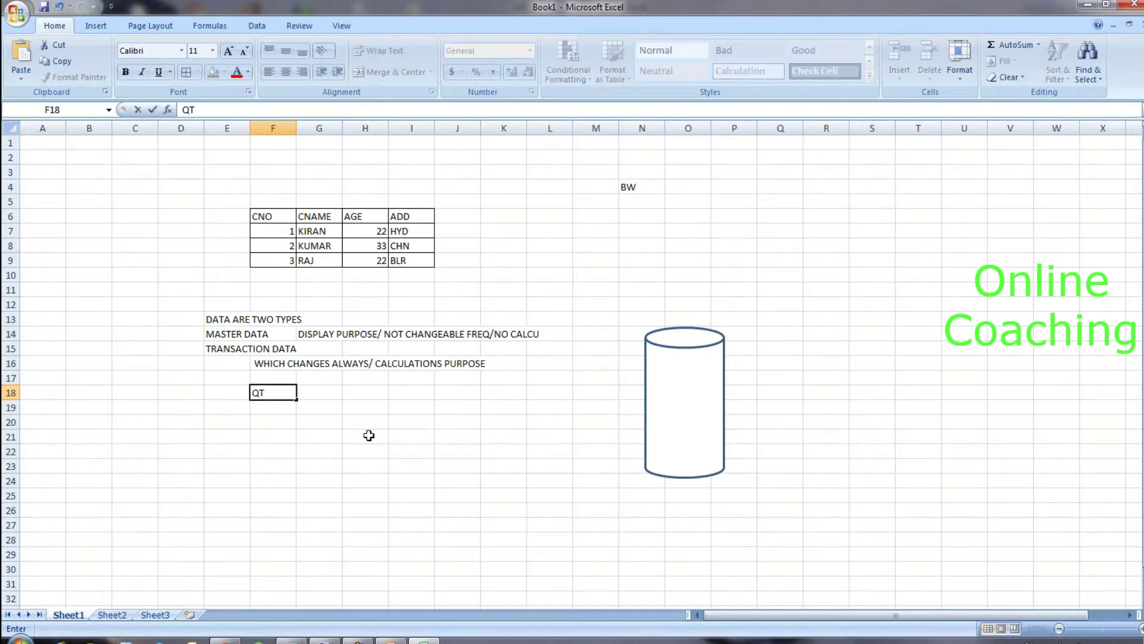
key(BackSpace)
text(Y)
key(Return)
text(1 LTS)
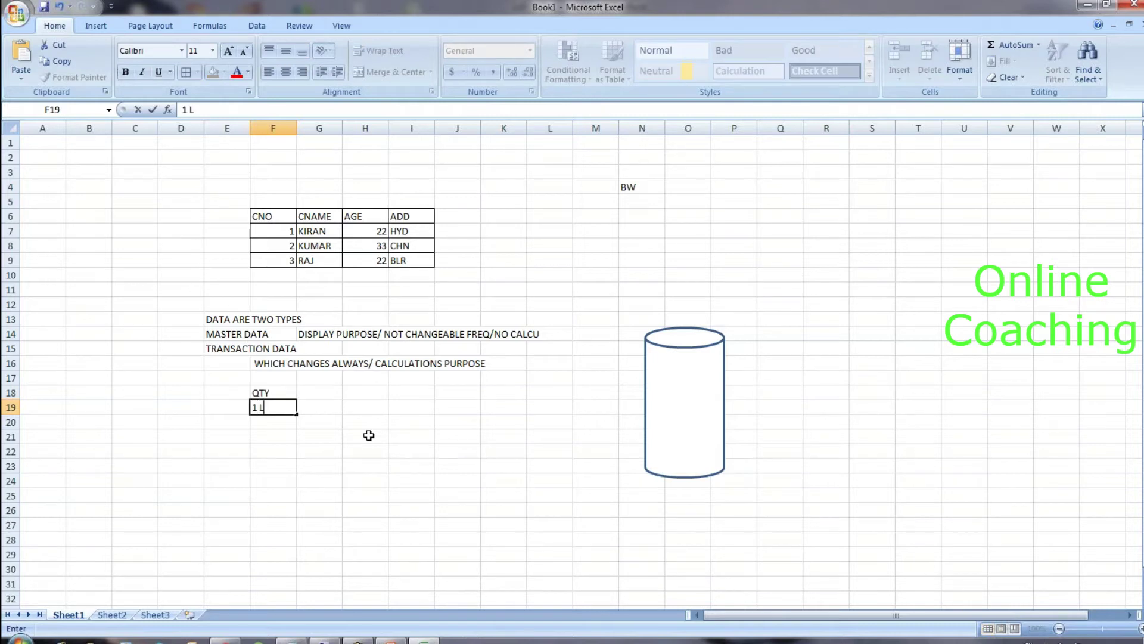
click(330, 388)
text(PRICE)
key(Return)
text(60)
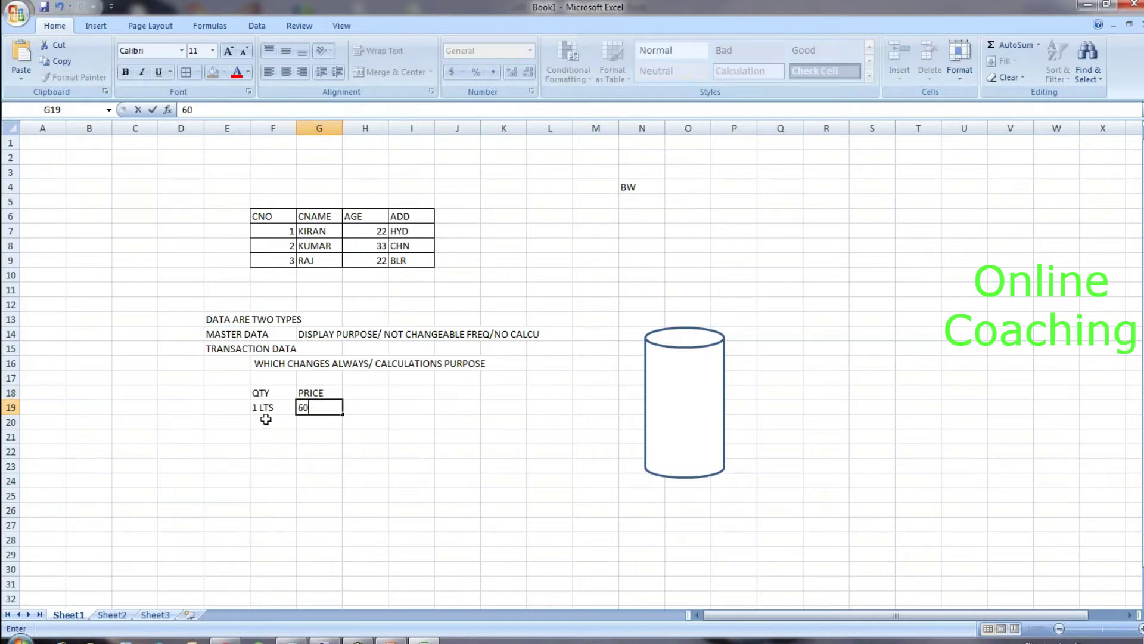
click(266, 420)
text(2)
key(Tab)
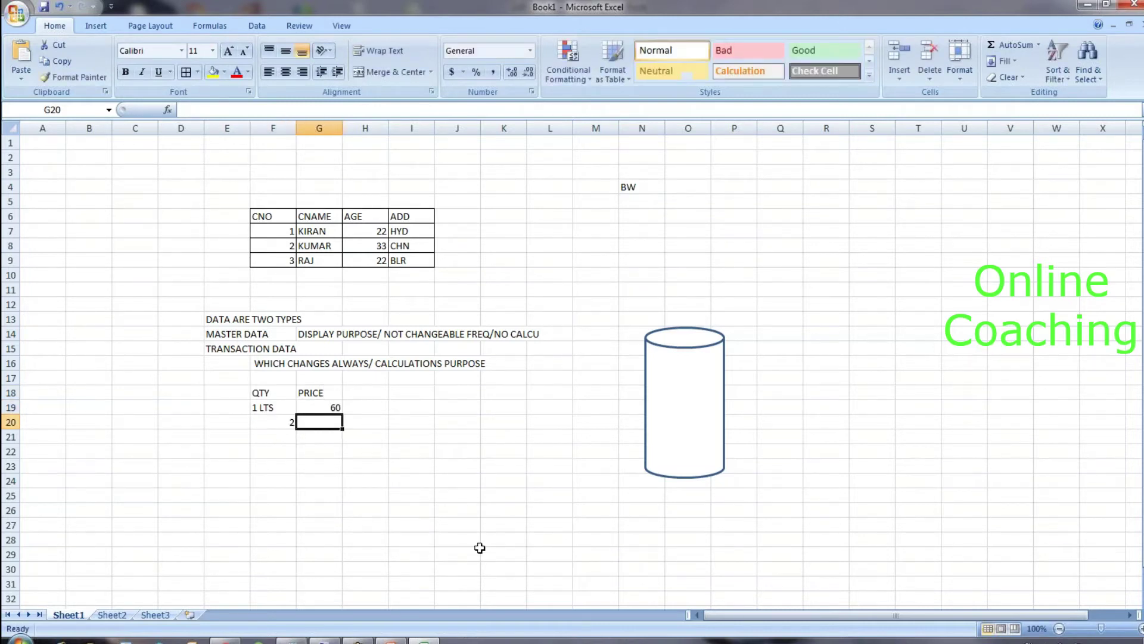
text(120)
click(378, 511)
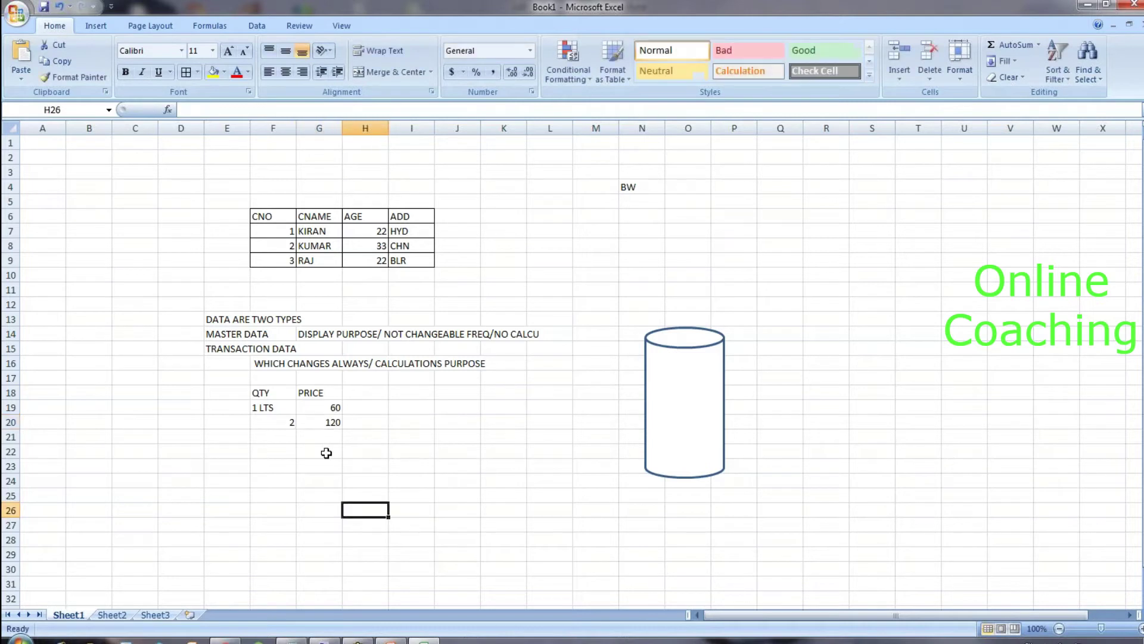
drag(263, 391, 330, 418)
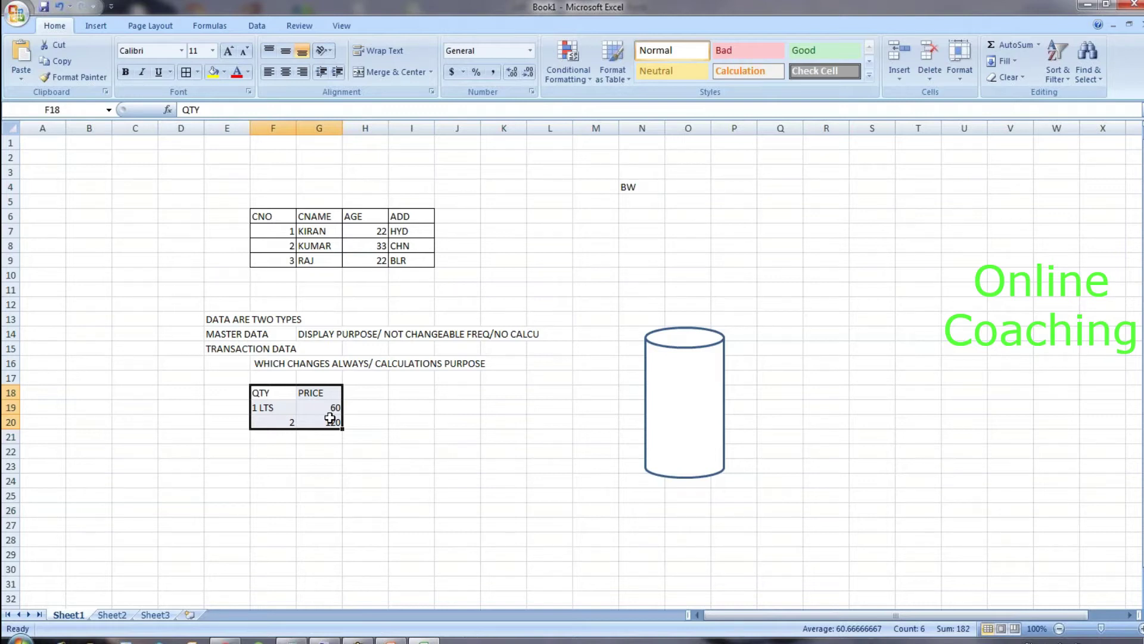
click(330, 418)
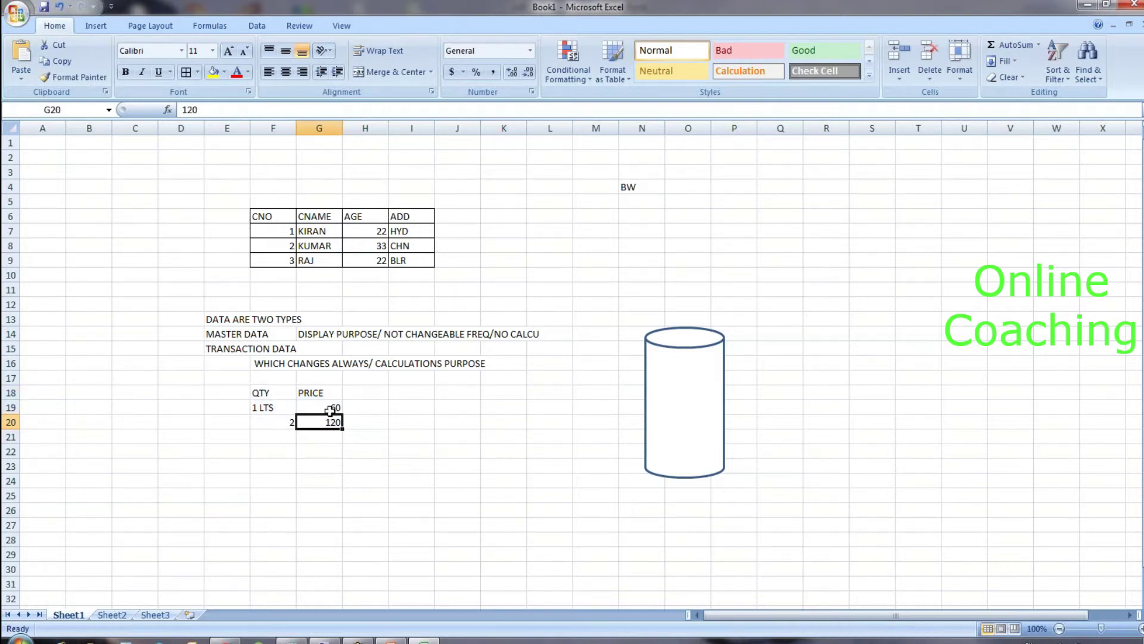
click(330, 410)
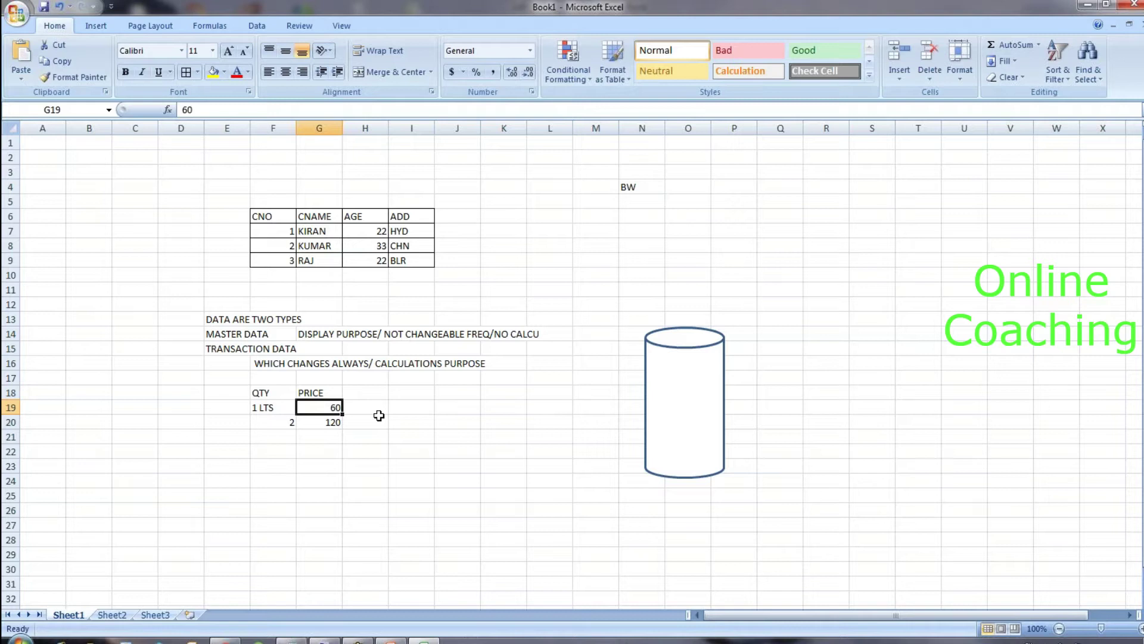
click(374, 413)
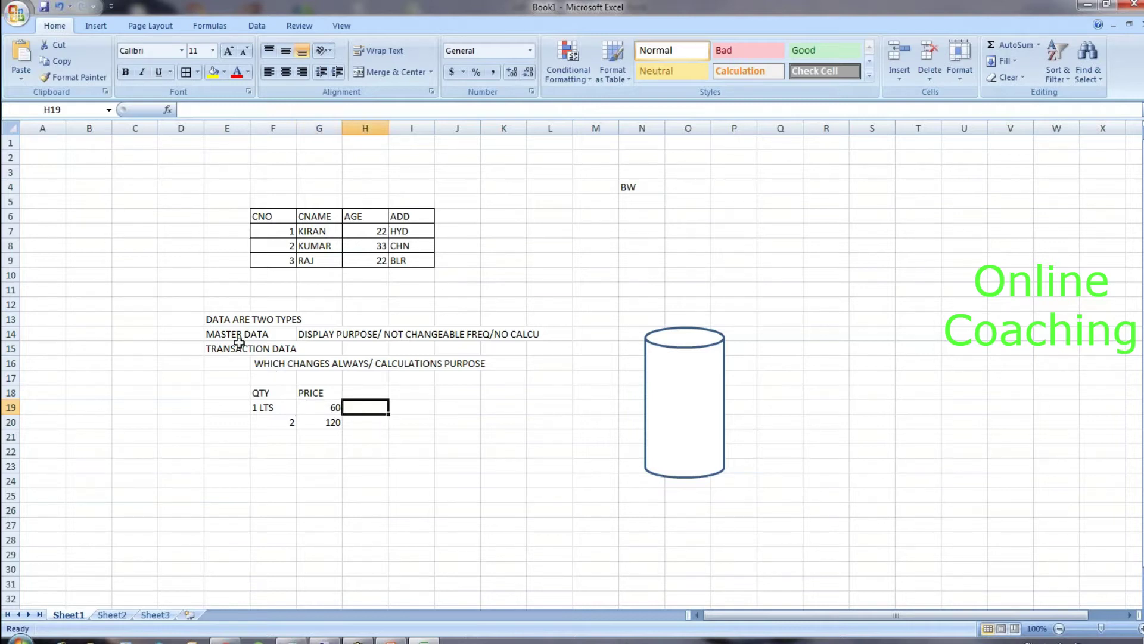
drag(262, 392, 332, 421)
key(Delete)
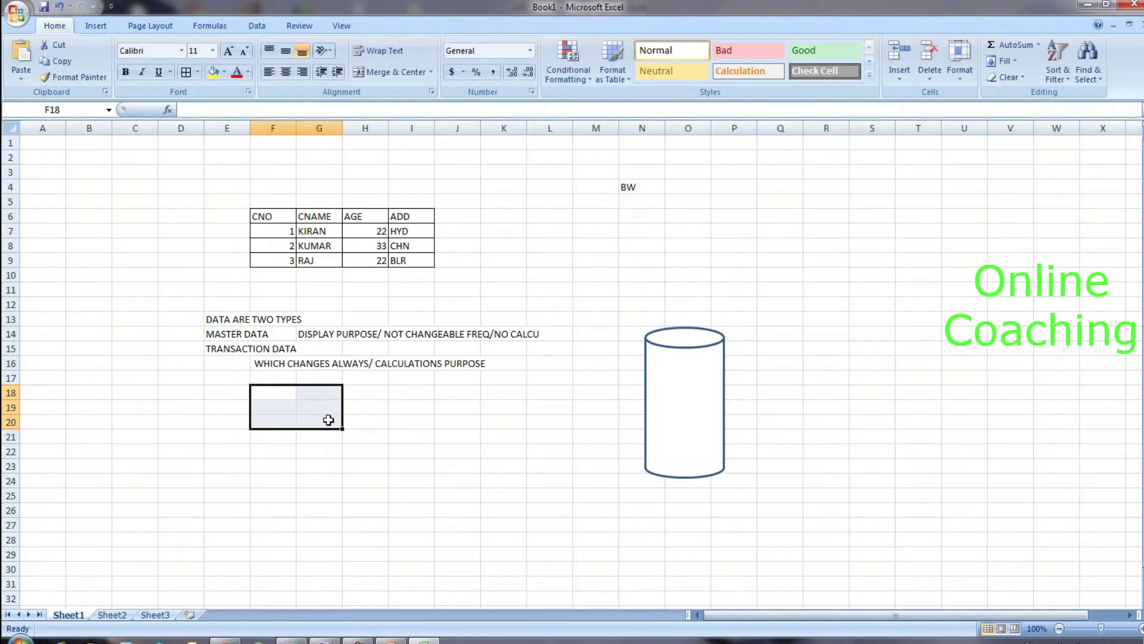
click(269, 335)
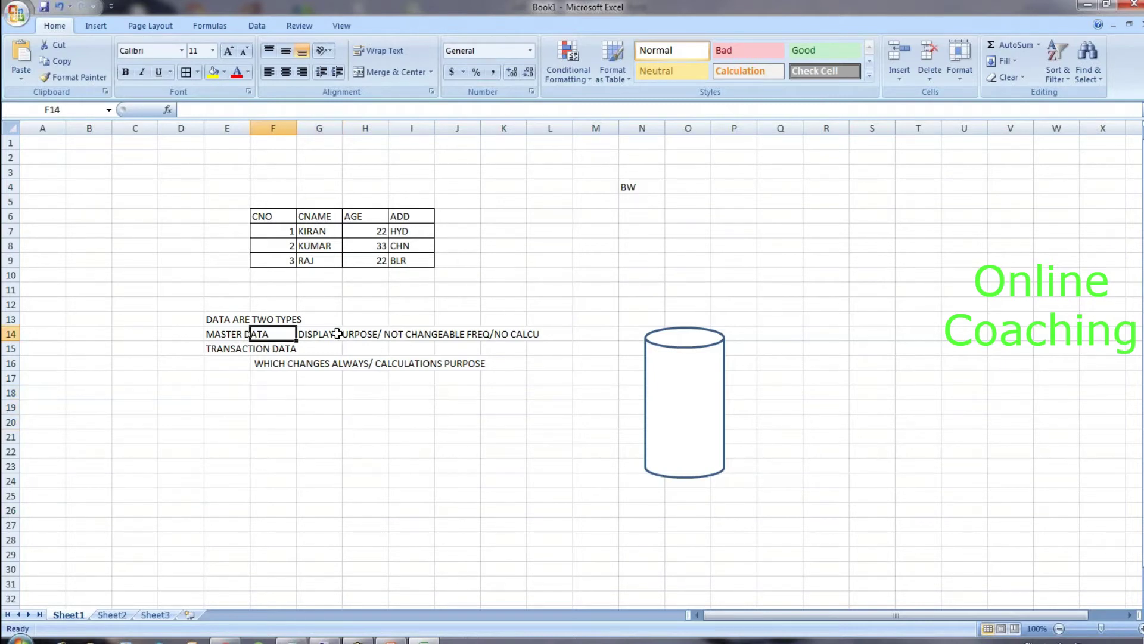
click(344, 334)
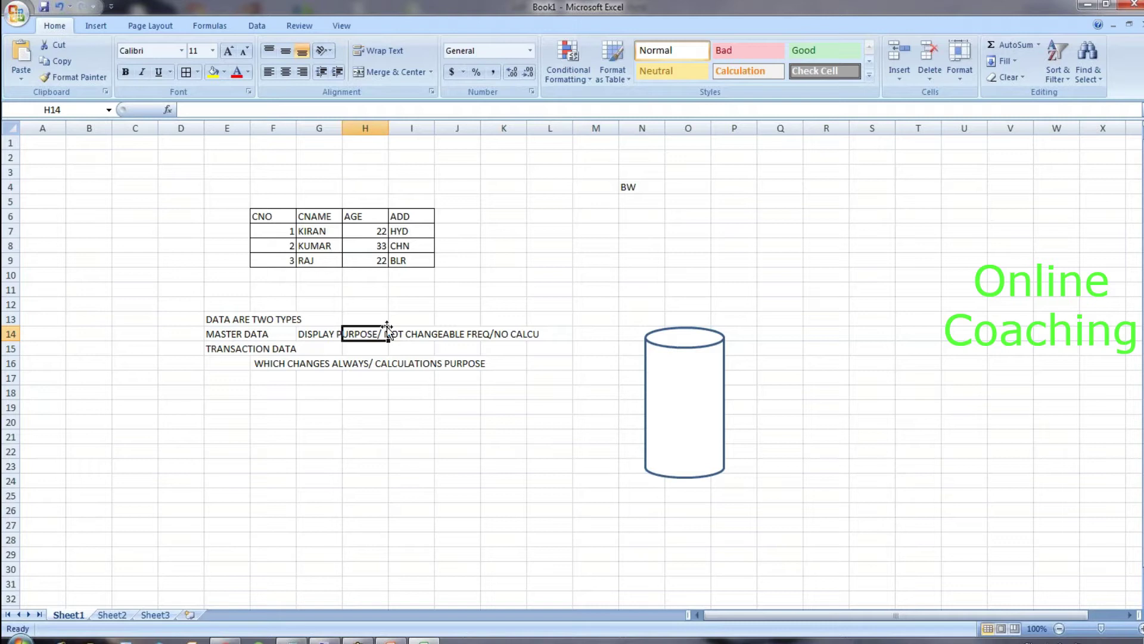
click(469, 331)
click(532, 333)
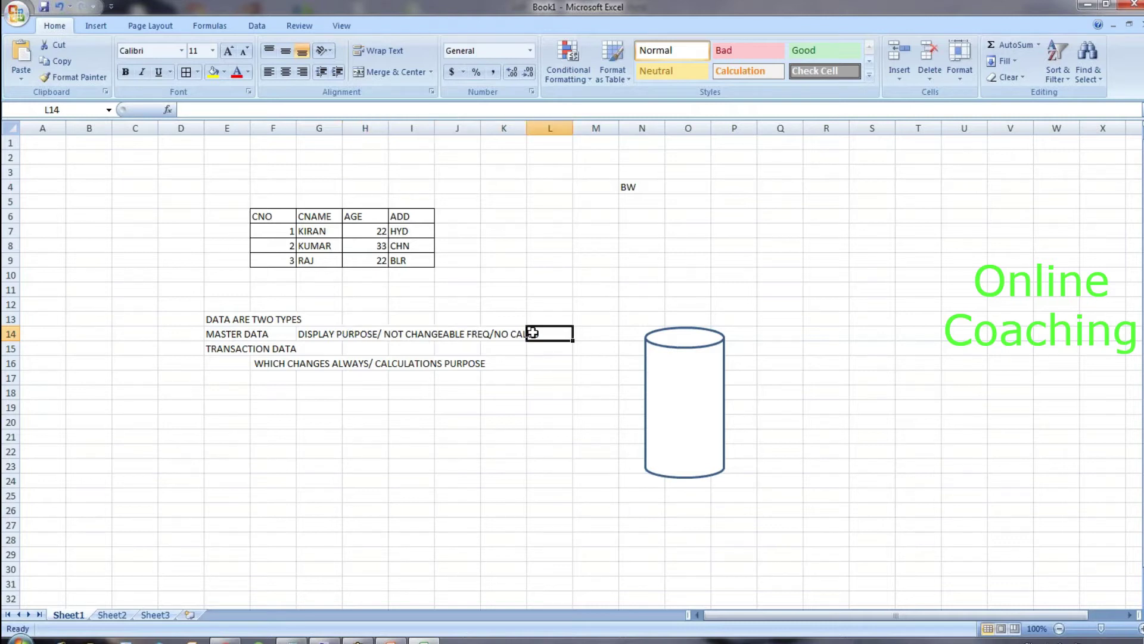
click(290, 364)
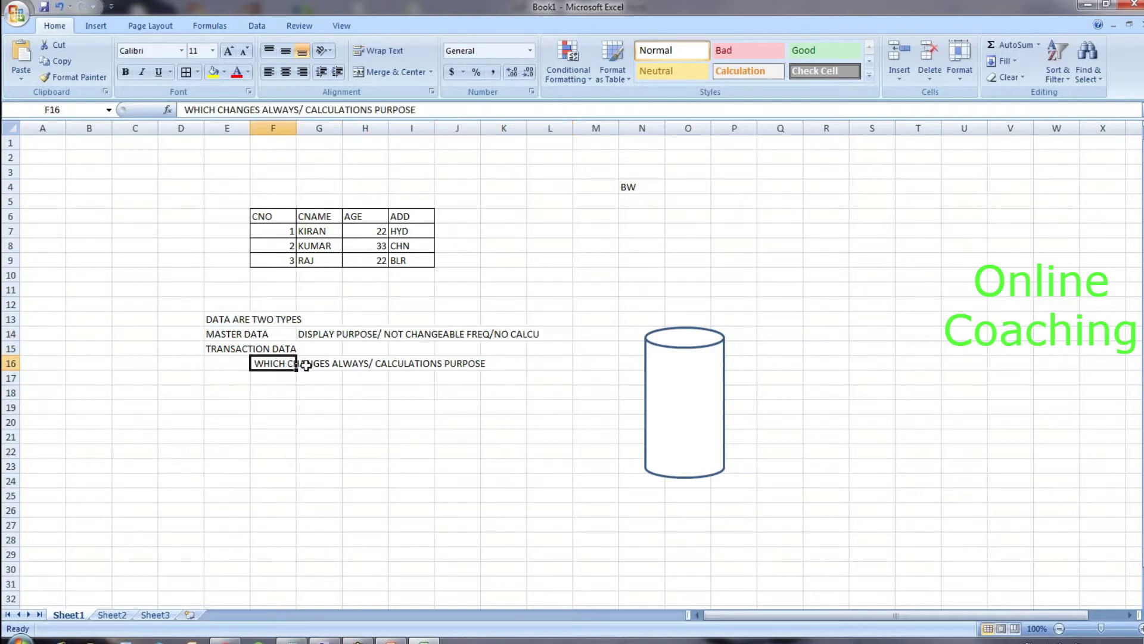
click(440, 363)
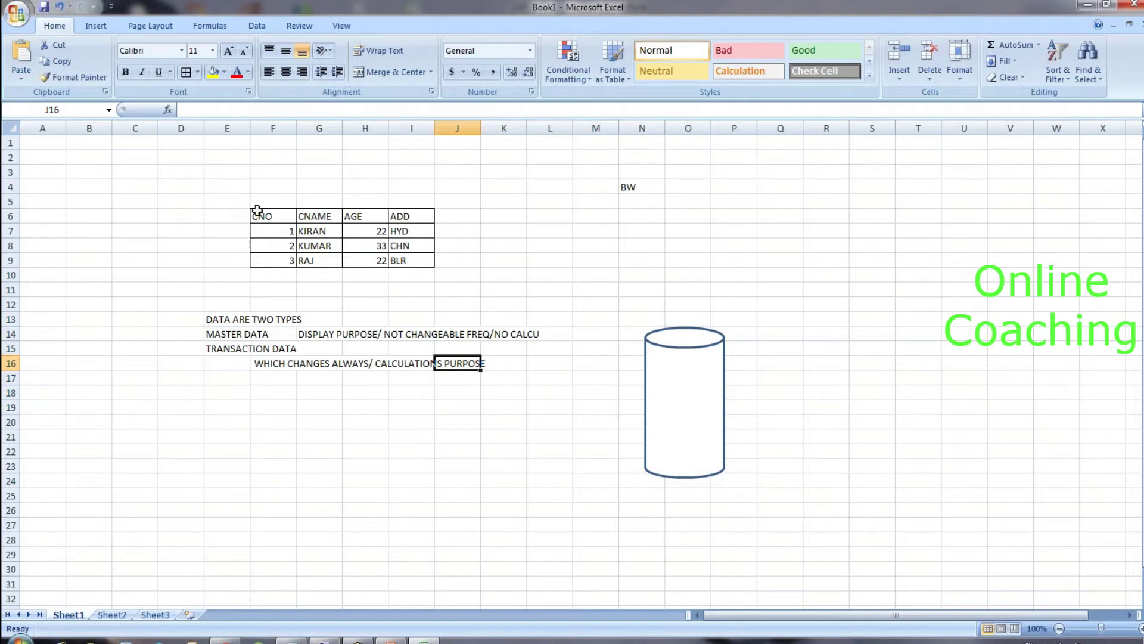
drag(258, 211, 418, 260)
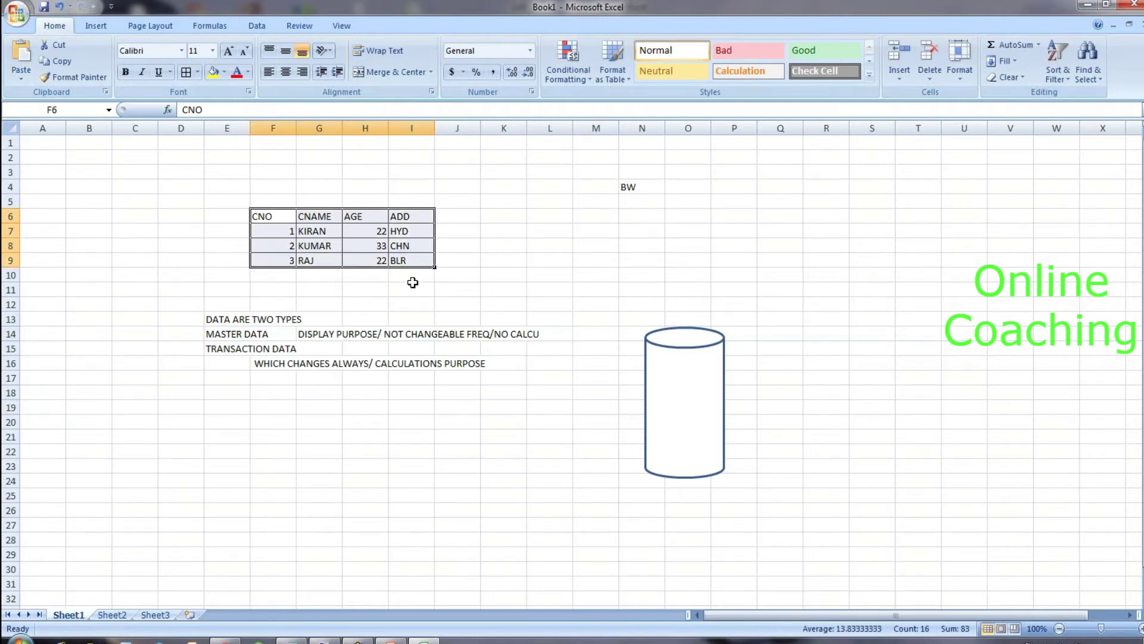
click(412, 283)
click(316, 234)
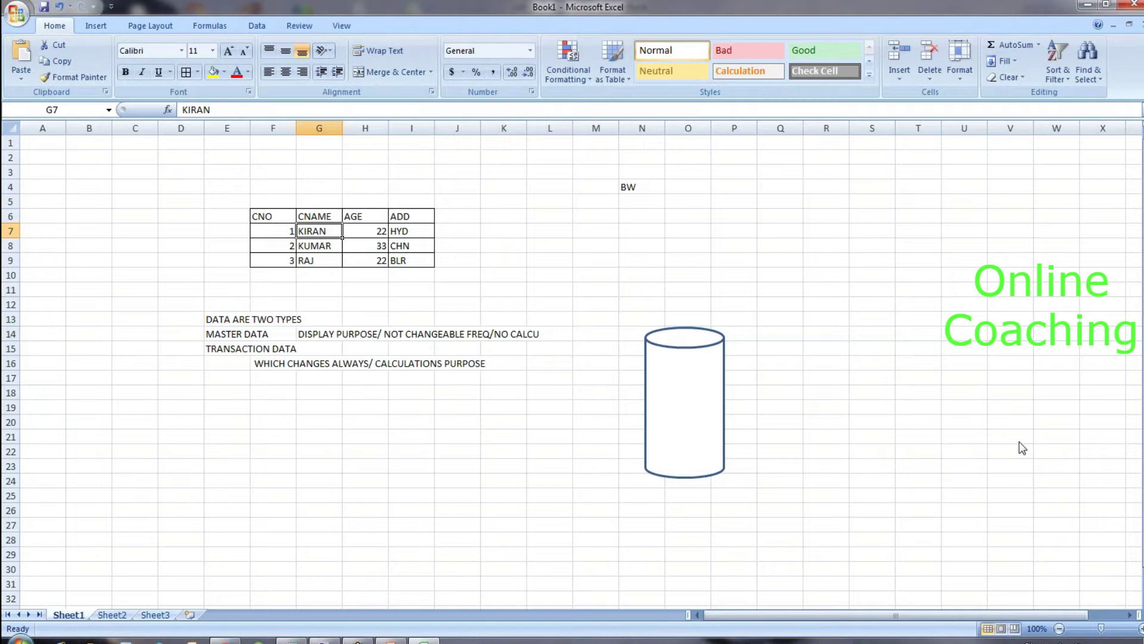
key(ctrl+2)
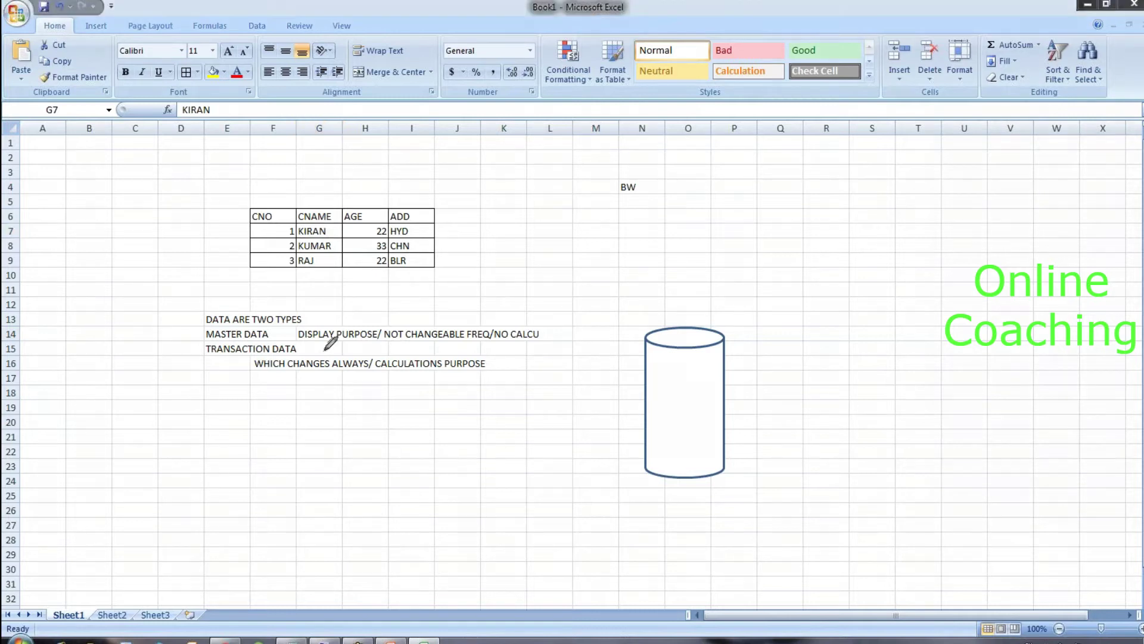
mouse_move(191, 335)
mouse_down()
mouse_move(214, 326)
mouse_move(201, 353)
mouse_move(212, 347)
mouse_up()
mouse_move(309, 190)
mouse_down()
mouse_move(309, 203)
mouse_move(309, 181)
mouse_move(328, 190)
mouse_move(340, 174)
mouse_move(334, 201)
mouse_up()
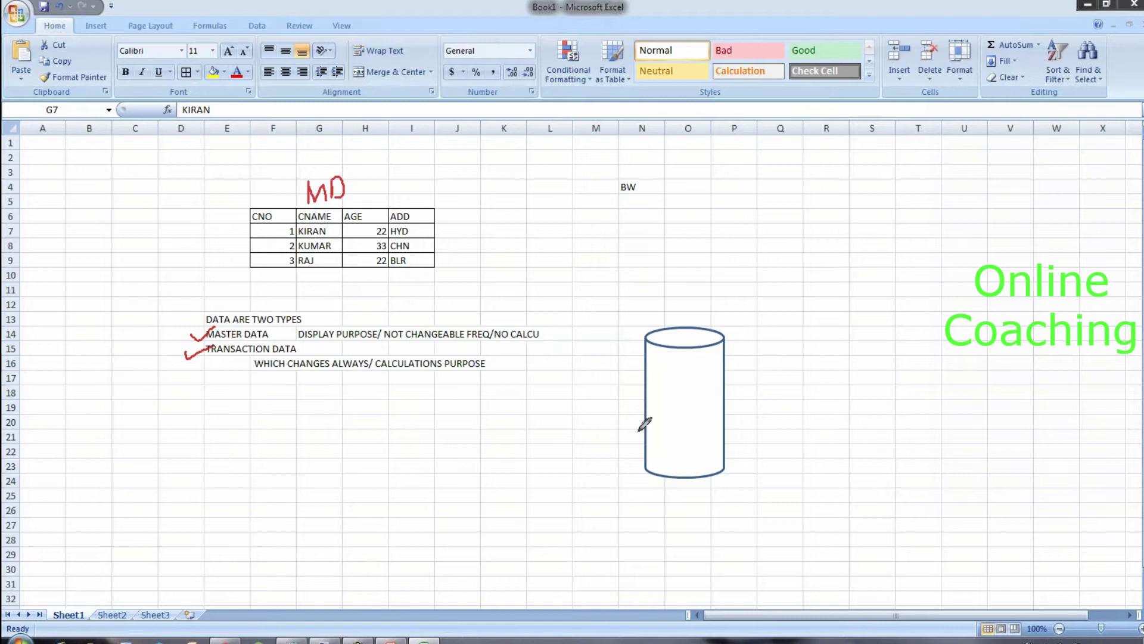
key(Escape)
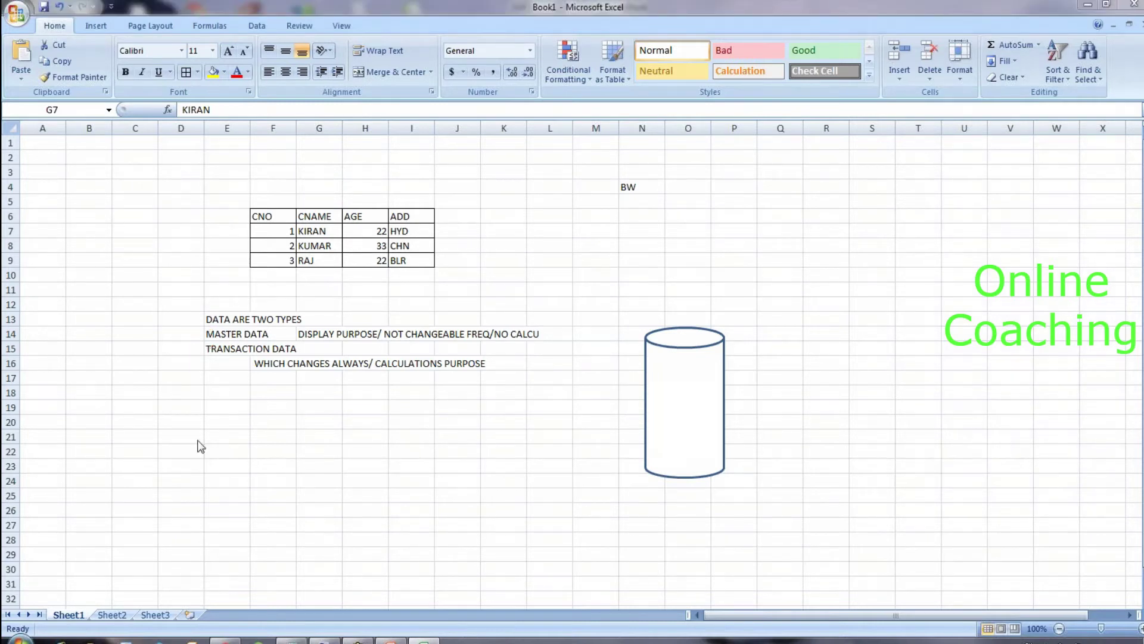
key(F2)
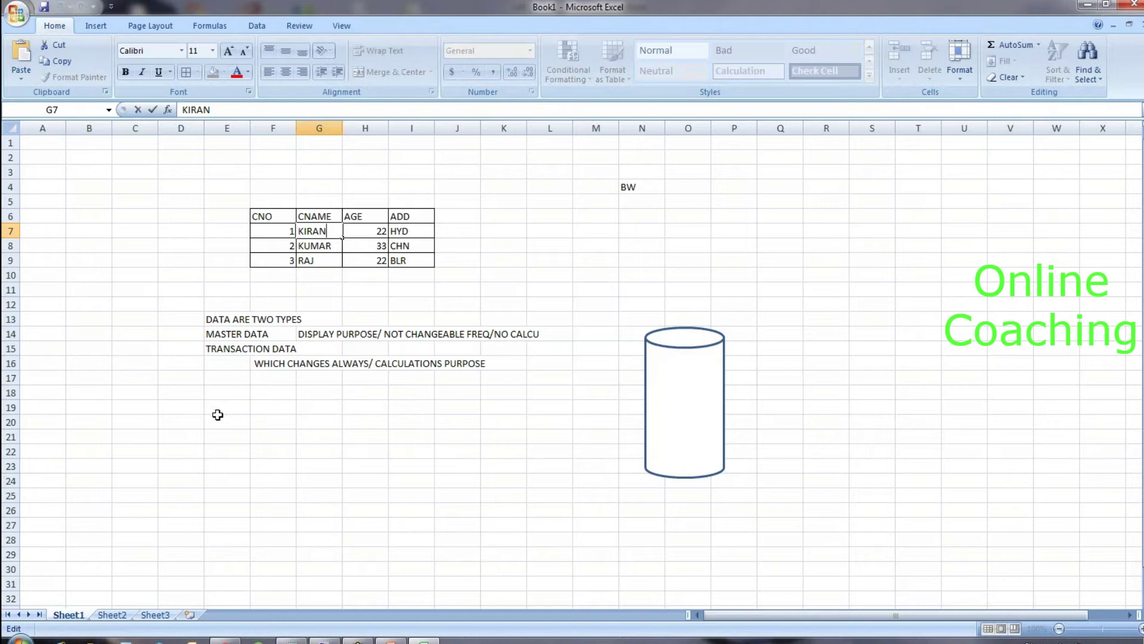
Step: Type the question 'WHAT IS INFOOBJECT?' in E20
click(218, 419)
text(WHAT IS INFOR)
key(BackSpace)
text(OBJ)
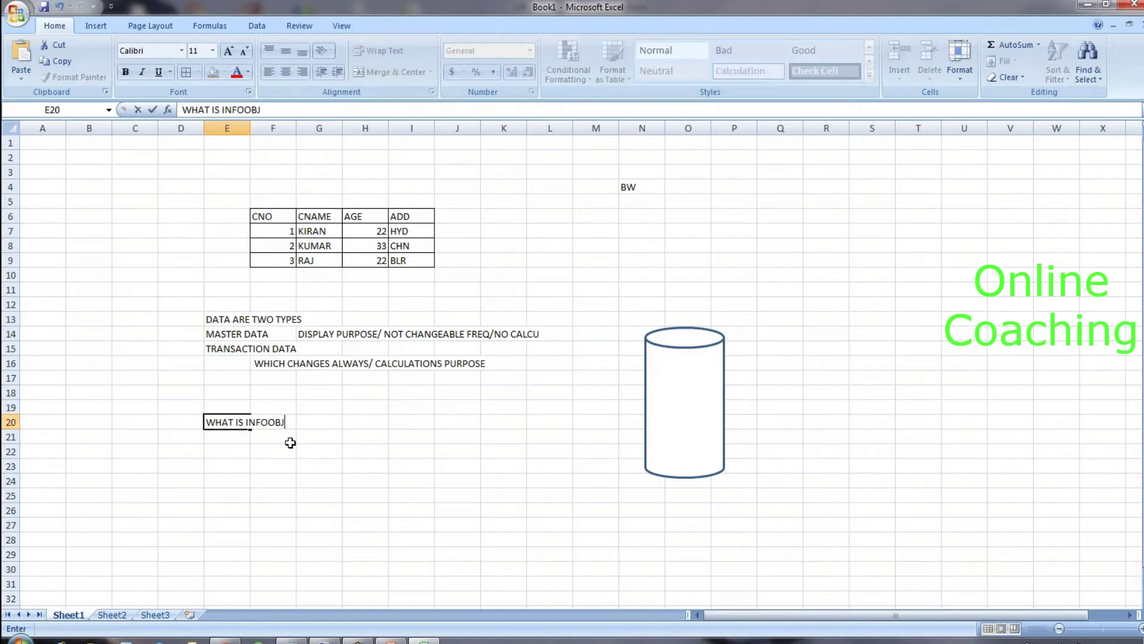
text(ECT?)
Step: Answer with 'IT IS LIKE A FIELD' in F21 and 'HOLDS DATA' in H21
click(284, 442)
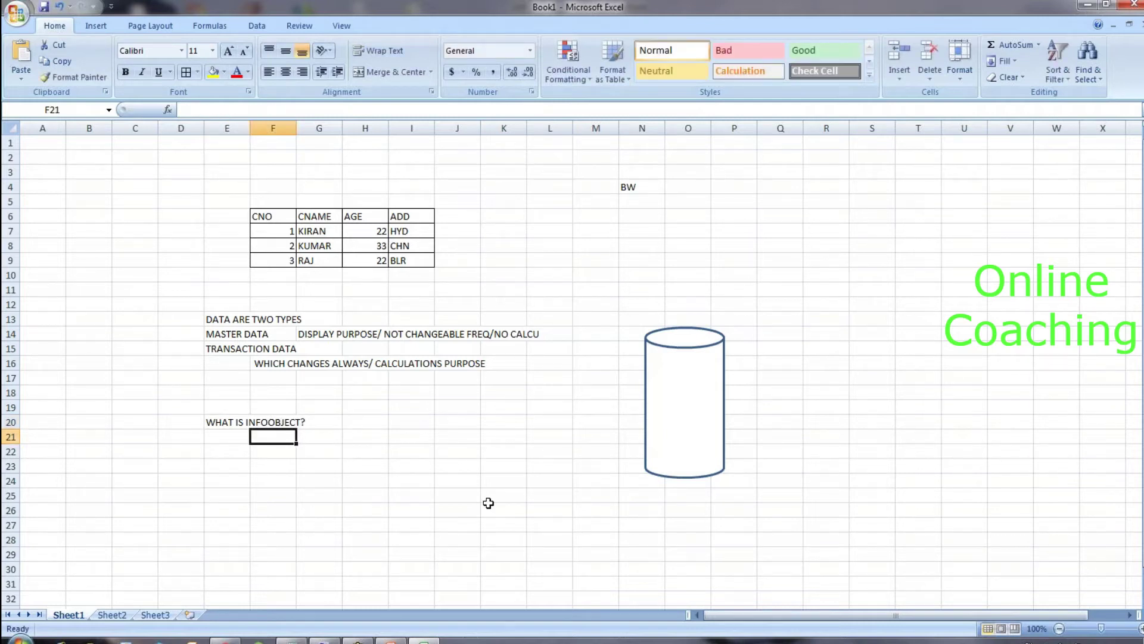
text(IT IS LIK)
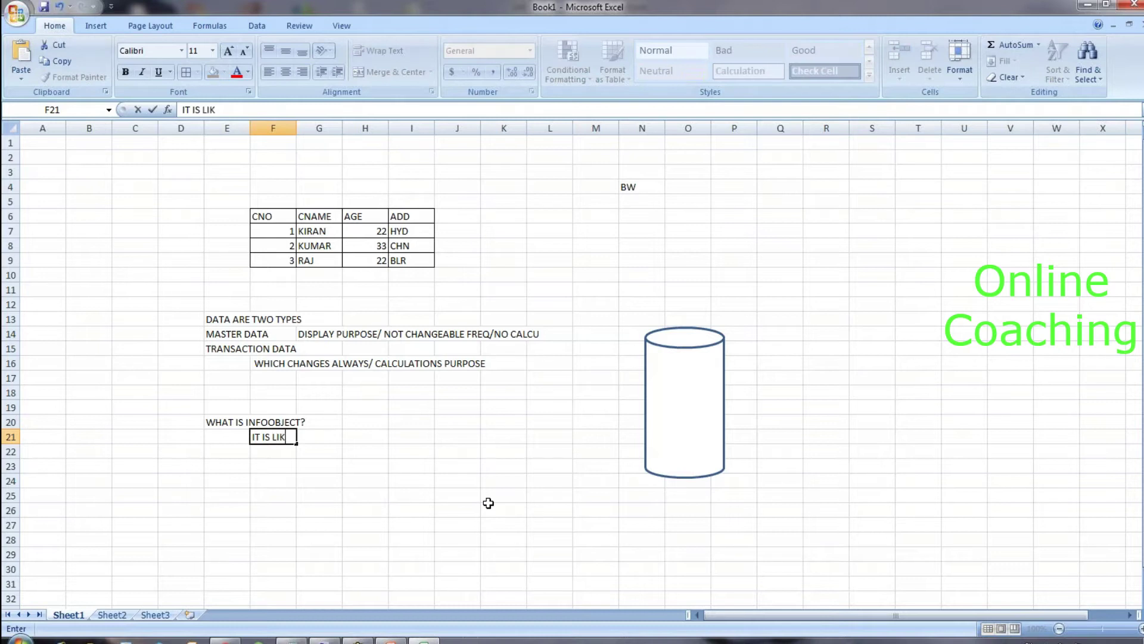
text(E A FIELD)
key(Return)
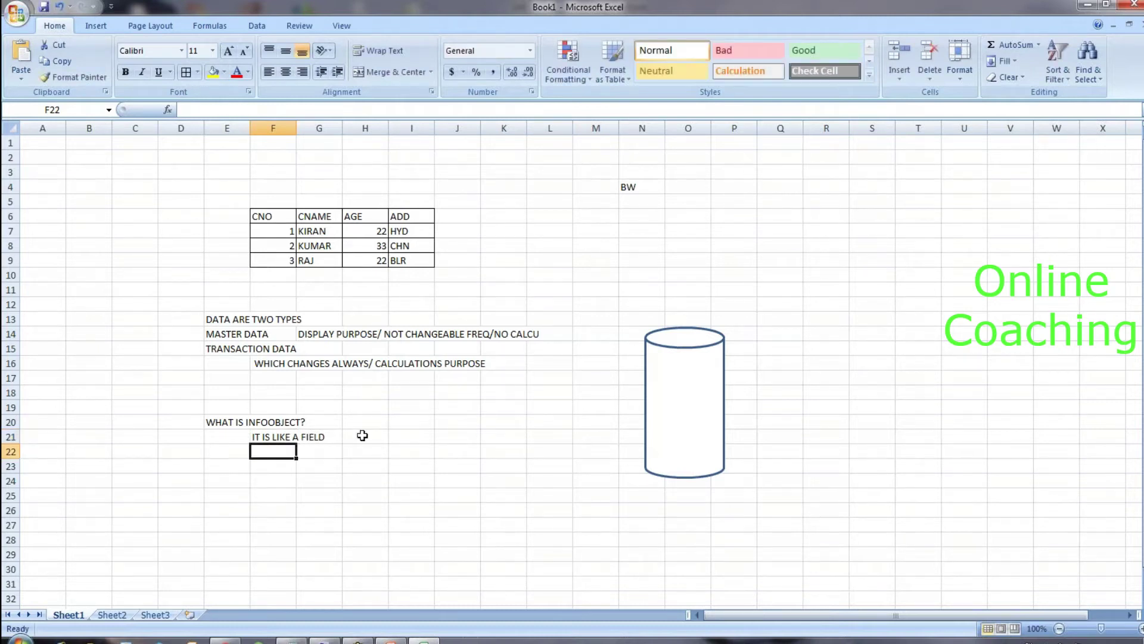
click(362, 435)
text(HOLDS DATA)
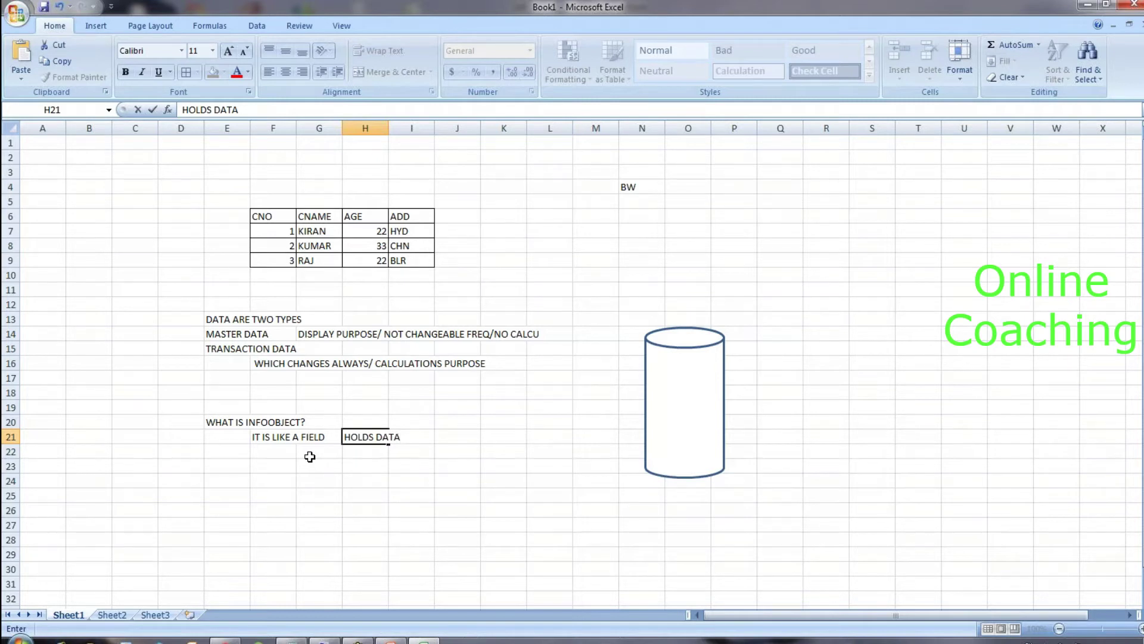
click(391, 463)
click(380, 436)
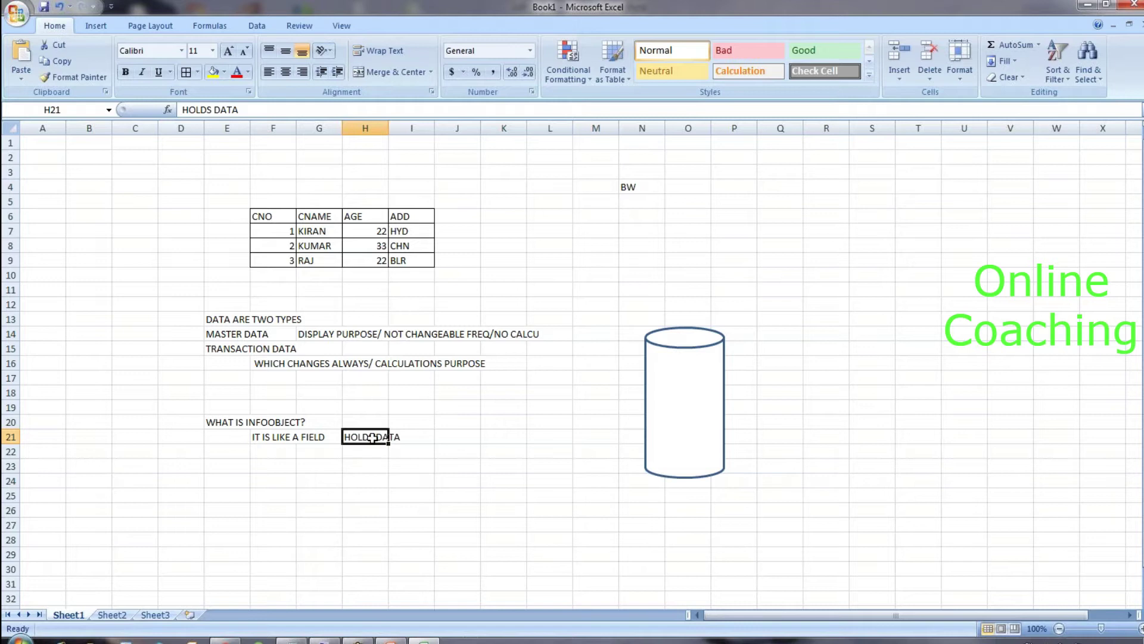
key(ctrl+2)
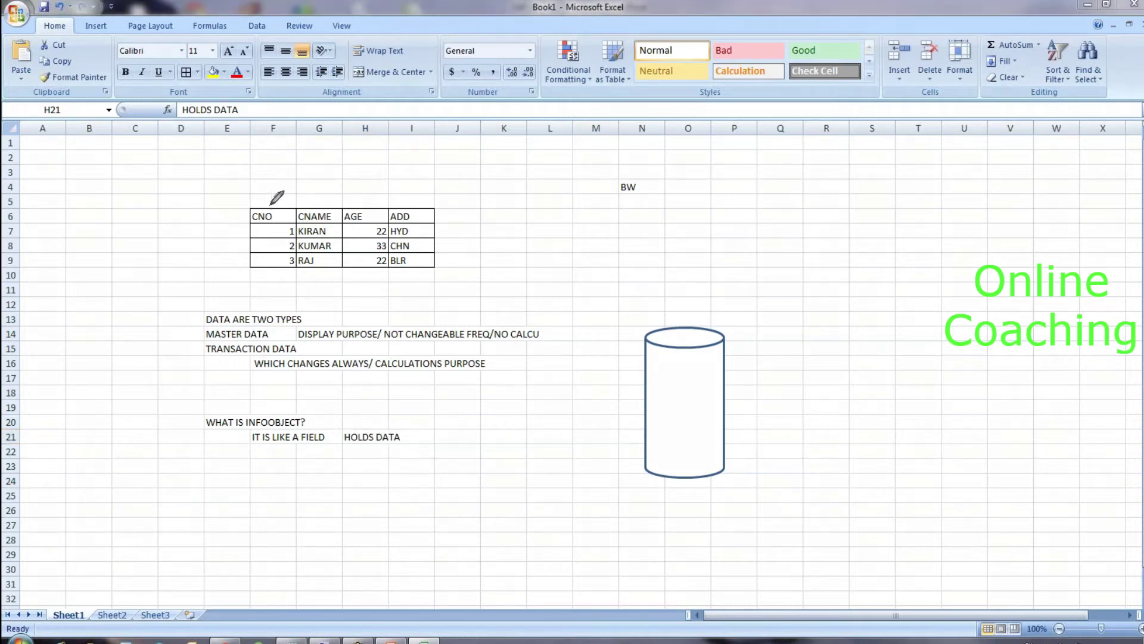
Step: Ink red ticks on the headers, a dividing line, and a 4 above the table and beside BW
mouse_move(263, 205)
mouse_down()
mouse_move(298, 183)
mouse_move(323, 214)
mouse_move(346, 183)
mouse_move(370, 213)
mouse_move(391, 189)
mouse_move(412, 217)
mouse_move(427, 193)
mouse_up()
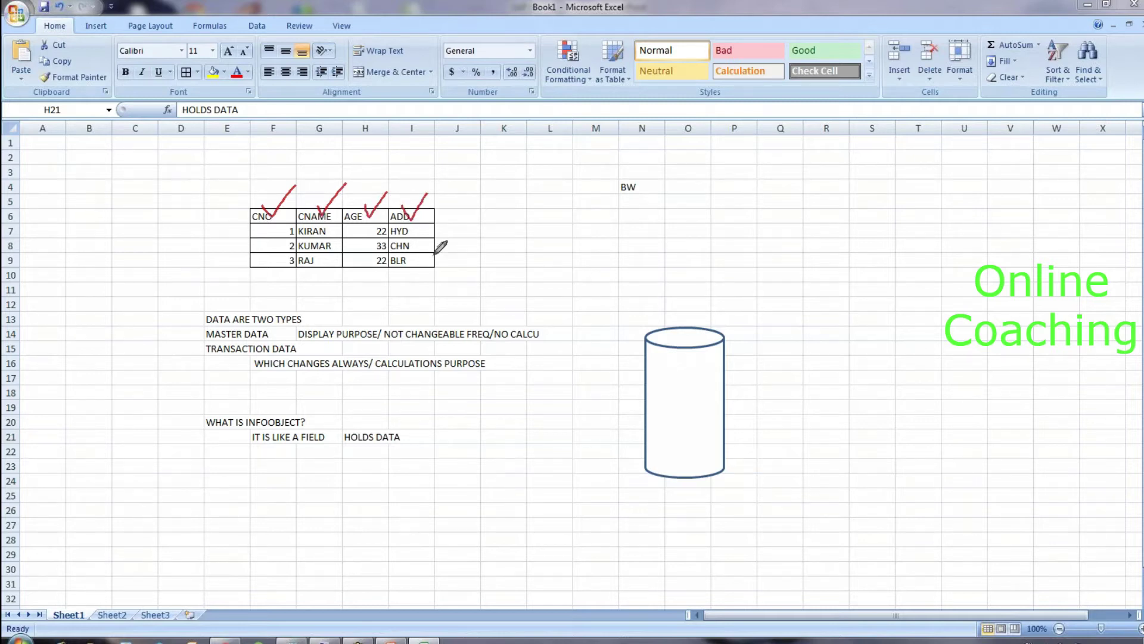
drag(557, 148, 599, 566)
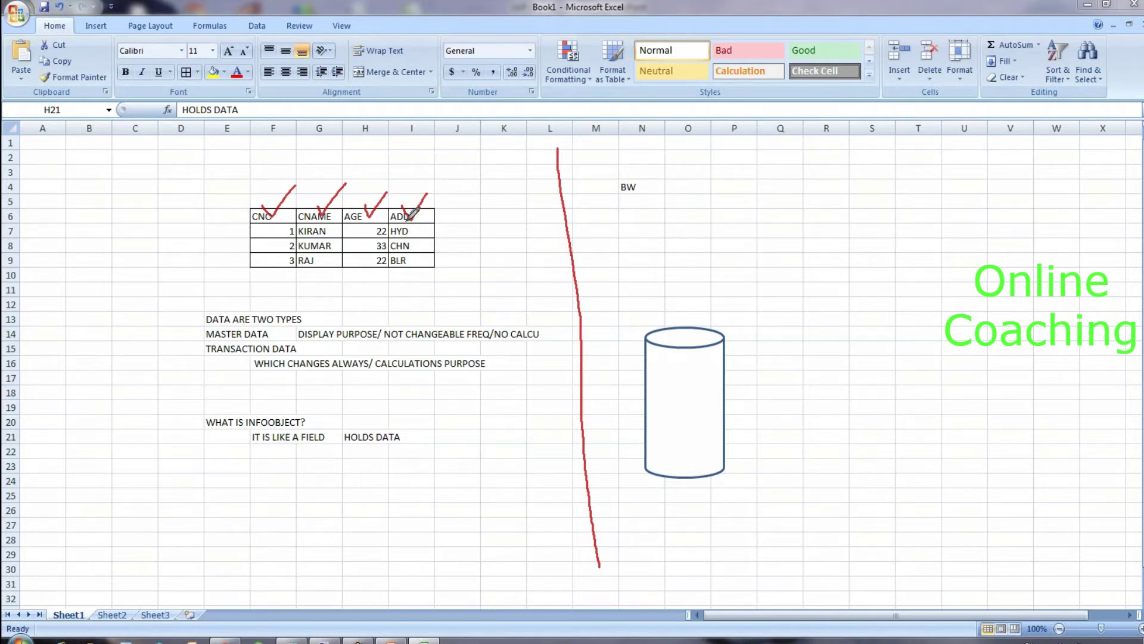
mouse_move(300, 151)
mouse_down()
mouse_move(305, 170)
mouse_move(325, 158)
mouse_move(310, 183)
mouse_up()
mouse_move(689, 192)
mouse_down()
mouse_move(695, 212)
mouse_move(708, 209)
mouse_move(706, 233)
mouse_move(749, 214)
mouse_move(754, 198)
mouse_move(752, 225)
mouse_move(755, 189)
mouse_move(771, 210)
mouse_move(786, 198)
mouse_move(774, 214)
mouse_up()
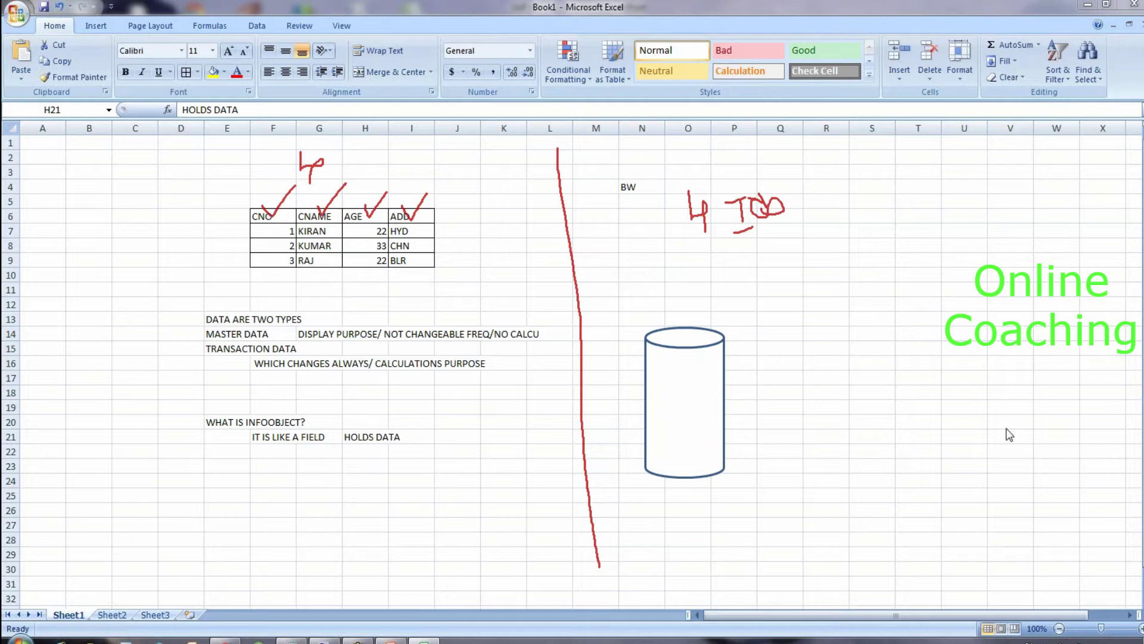
key(F2)
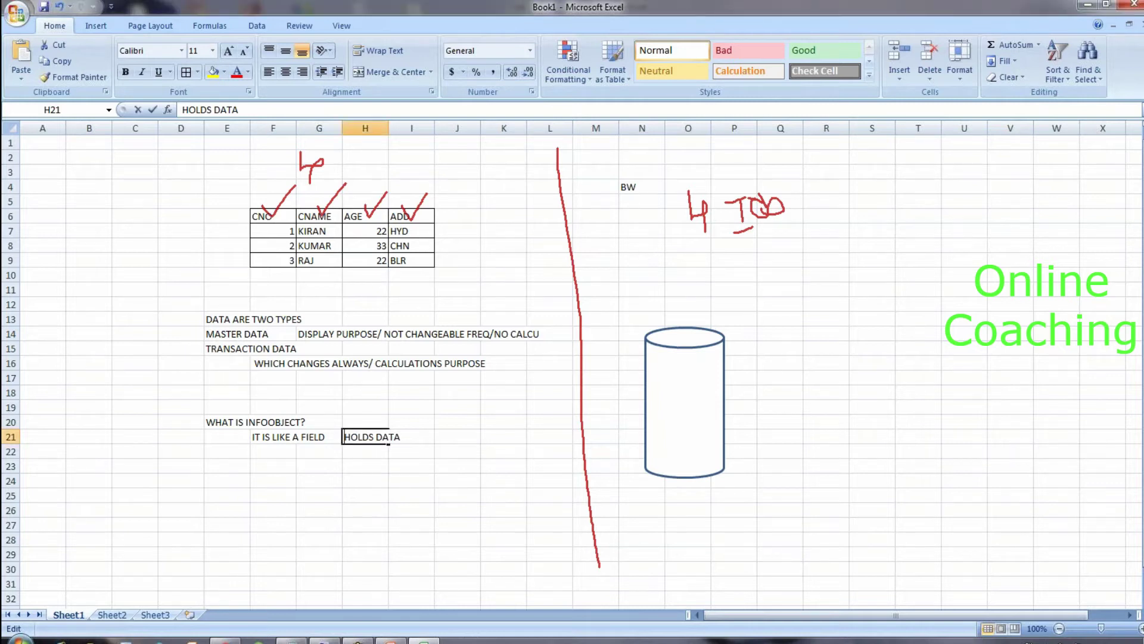
Step: List the fields CNO, CNAME, AGE and ADDRESS in N8:N11 under BW
click(641, 245)
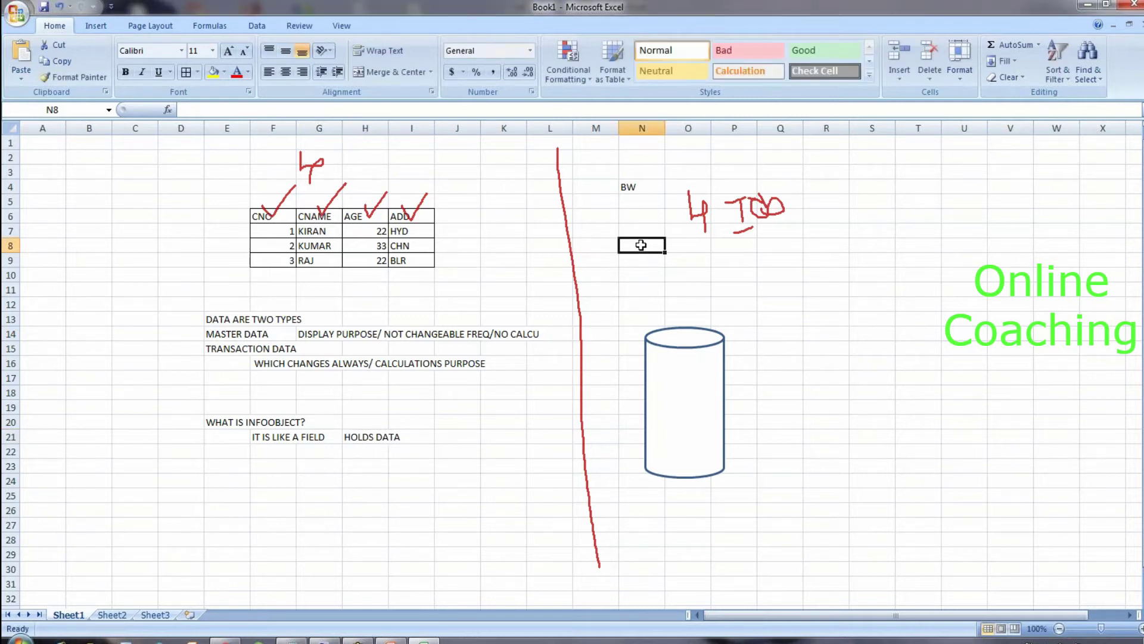
text(CNO)
key(Return)
text(CNAME)
key(Return)
text(AGE)
key(Return)
text(A)
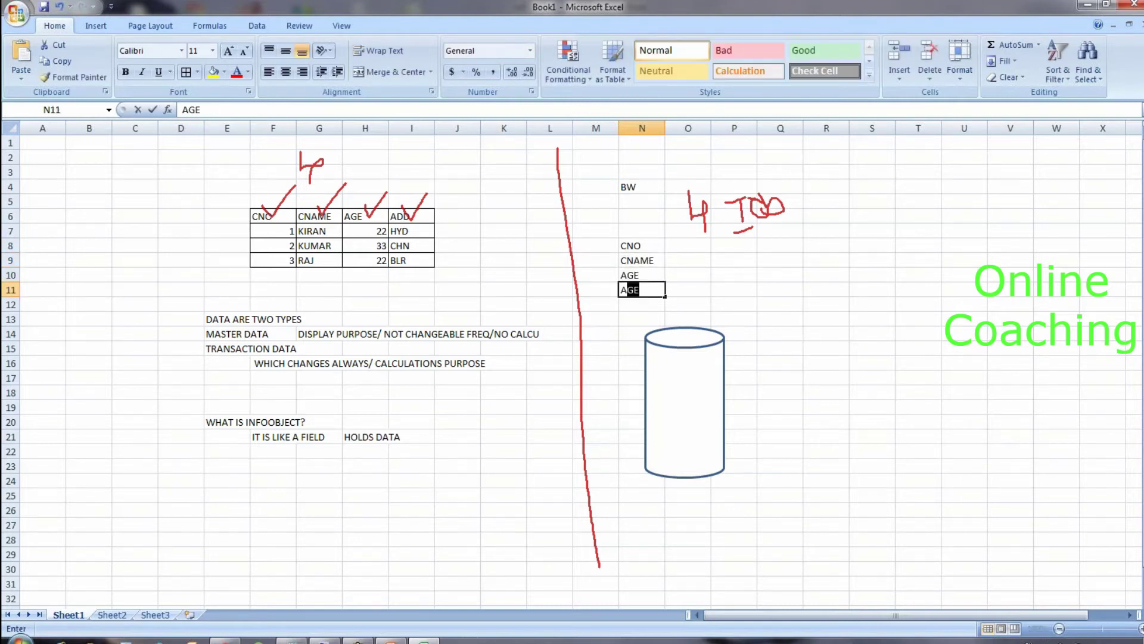
text(DDRESS)
key(Return)
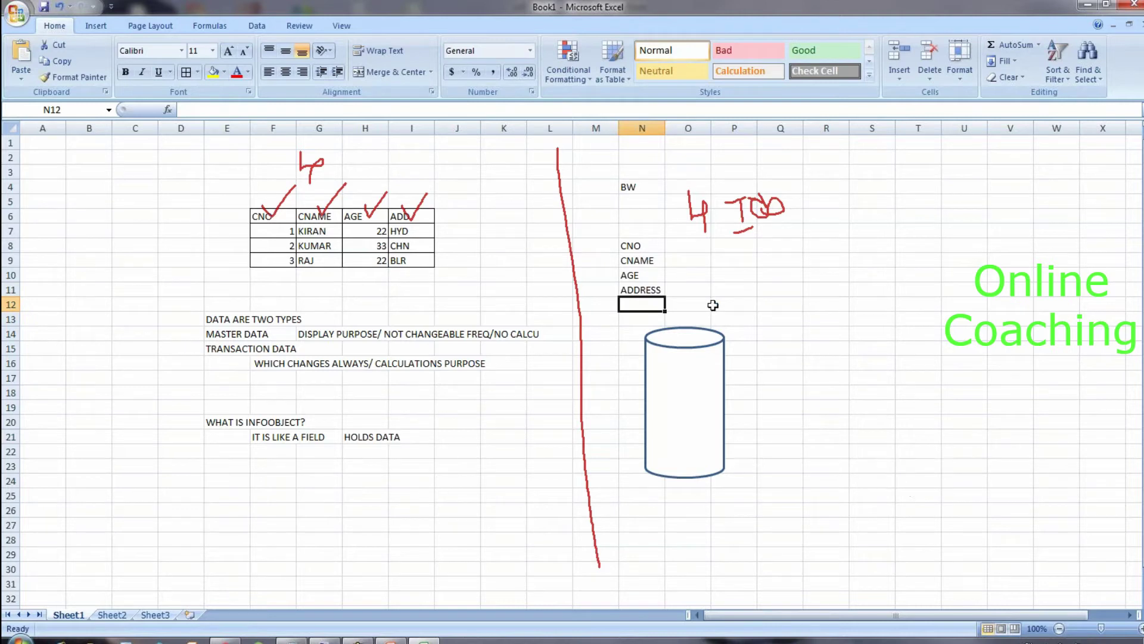
Step: Erase the ink, clear N8:N11, and pen a red dividing line and an arrow to BW
click(686, 262)
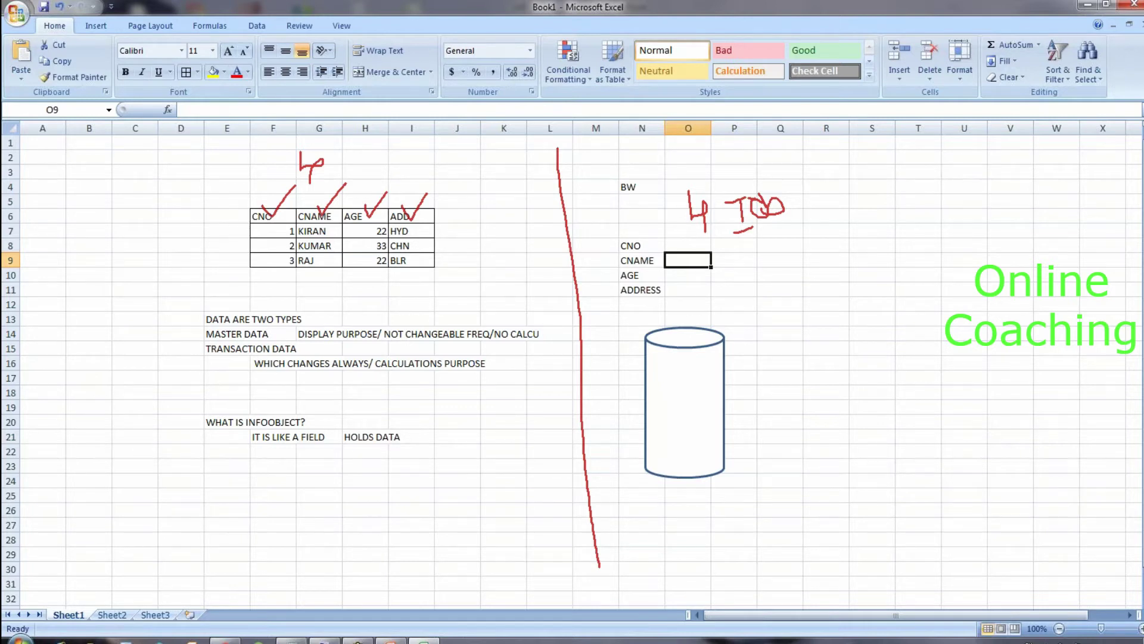
key(Escape)
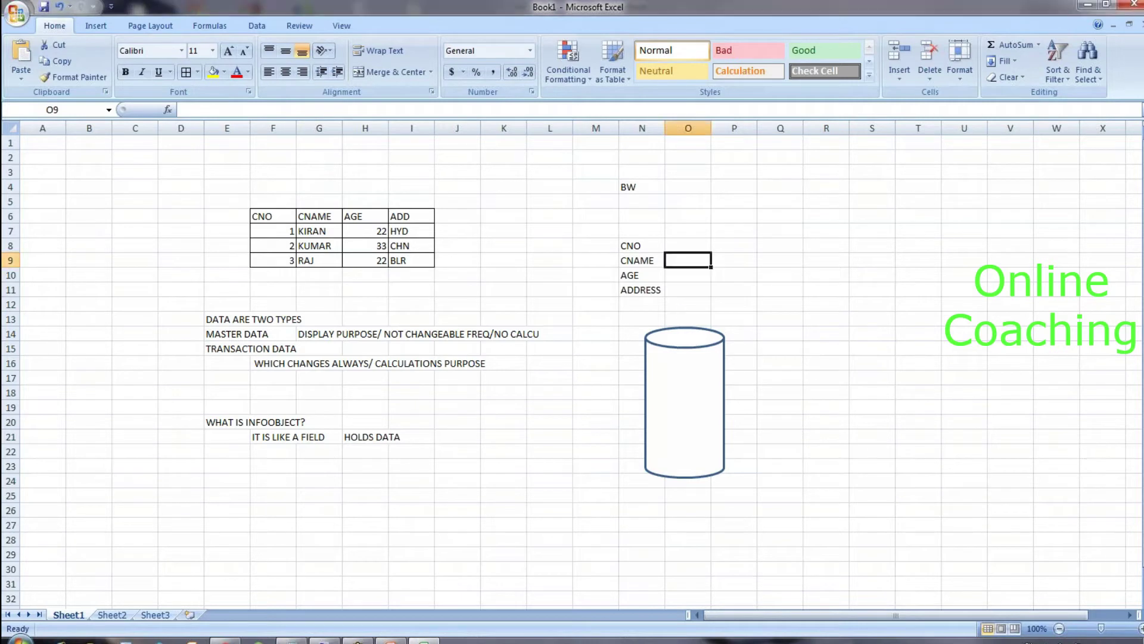
drag(630, 247, 641, 289)
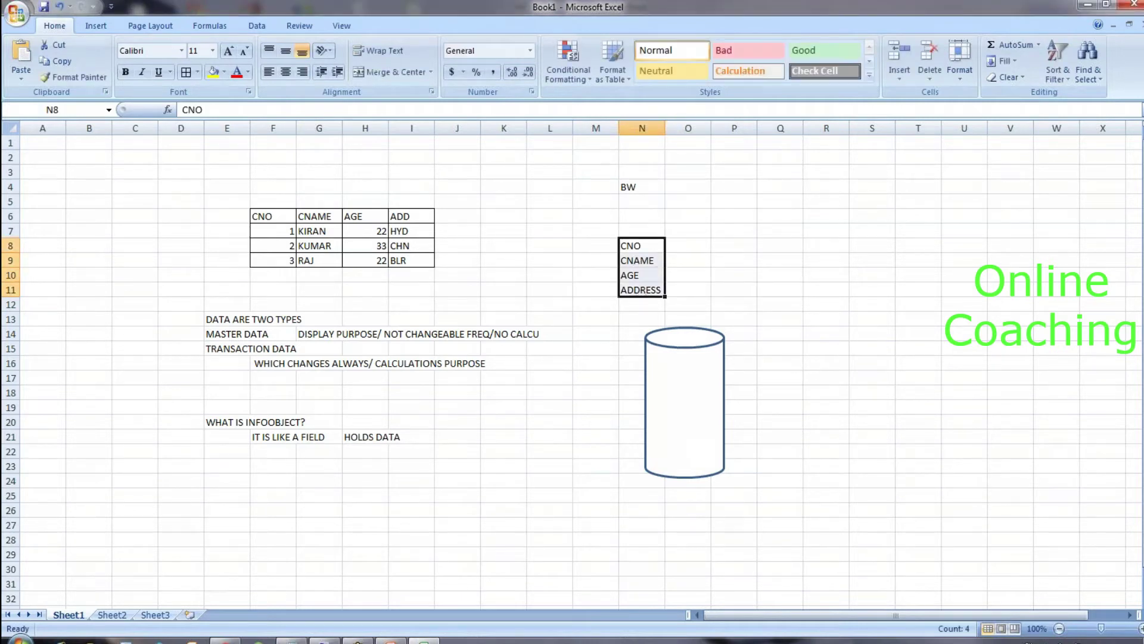
key(Delete)
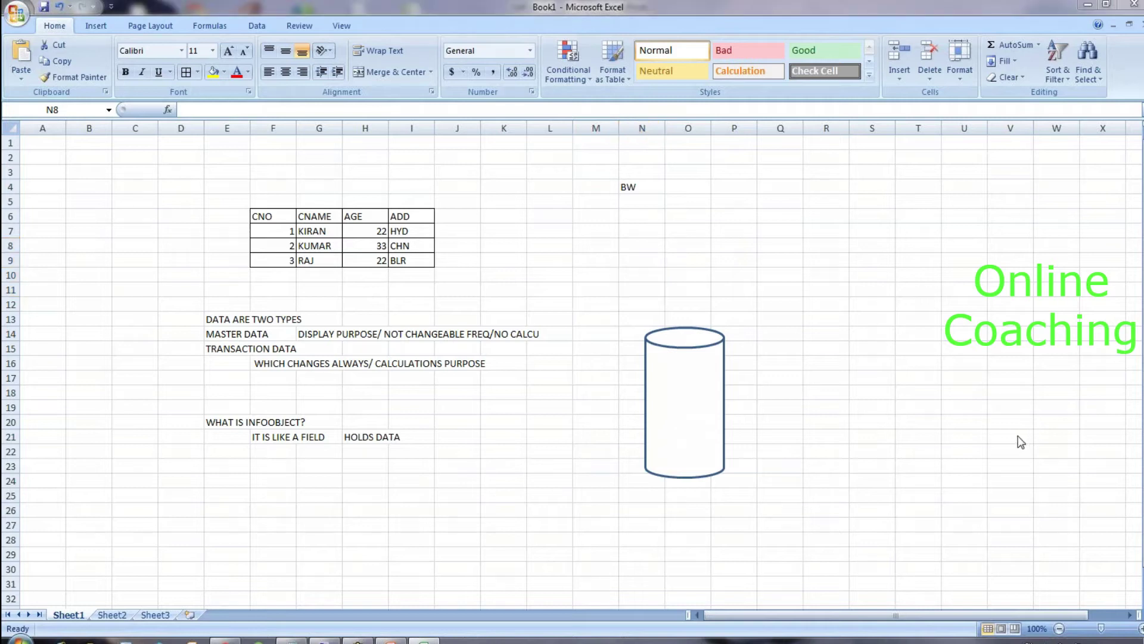
drag(557, 158, 566, 537)
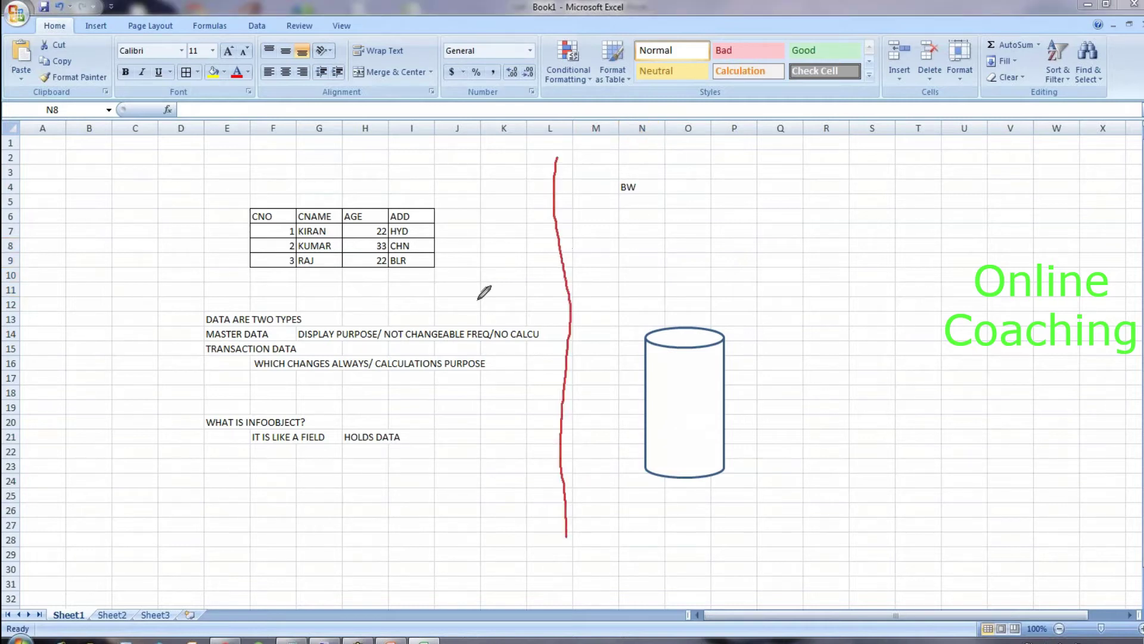
mouse_move(387, 215)
mouse_down()
mouse_move(583, 181)
mouse_move(594, 208)
mouse_move(599, 190)
mouse_move(593, 209)
mouse_up()
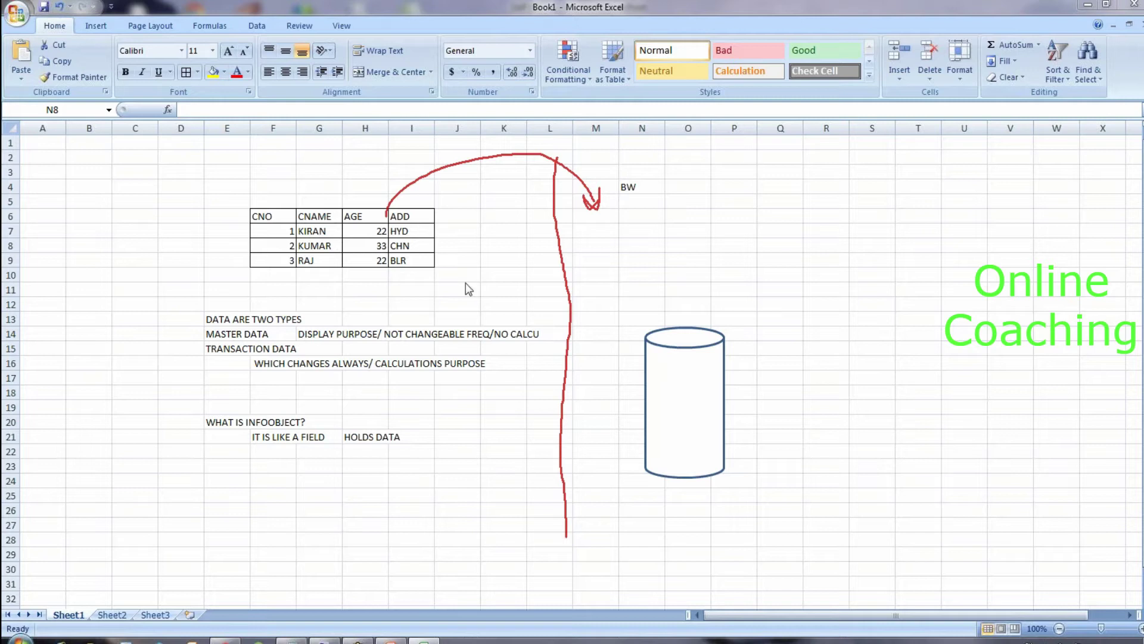
Step: Enter the record 1, KIRAN, 22, HYD in row 7 under BW
drag(644, 241, 644, 292)
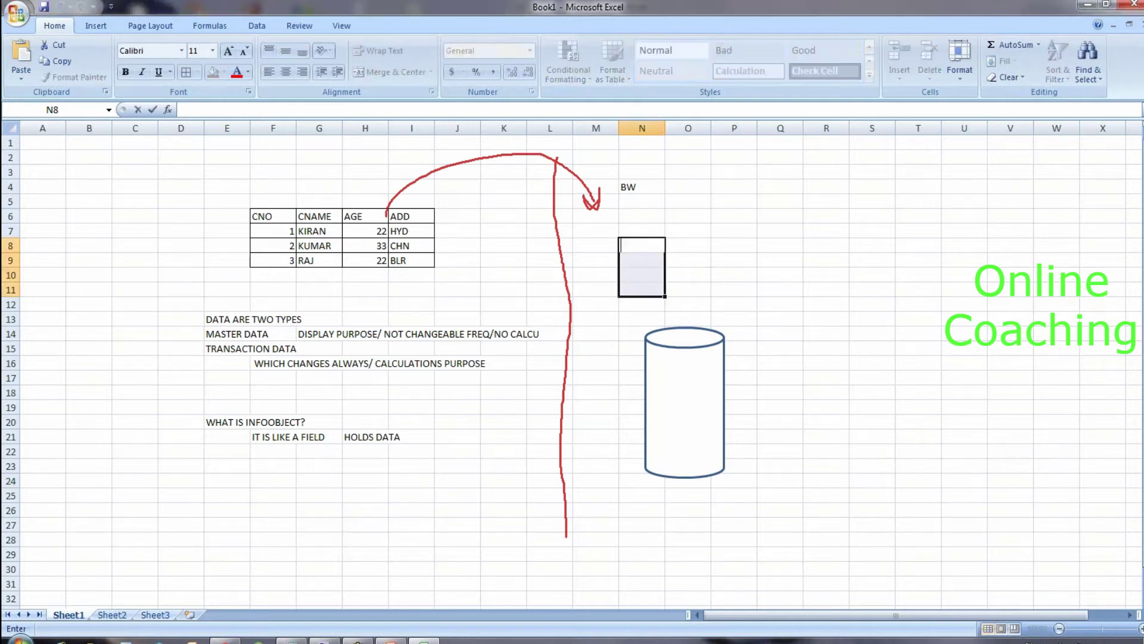
key(Up)
text(1)
click(693, 233)
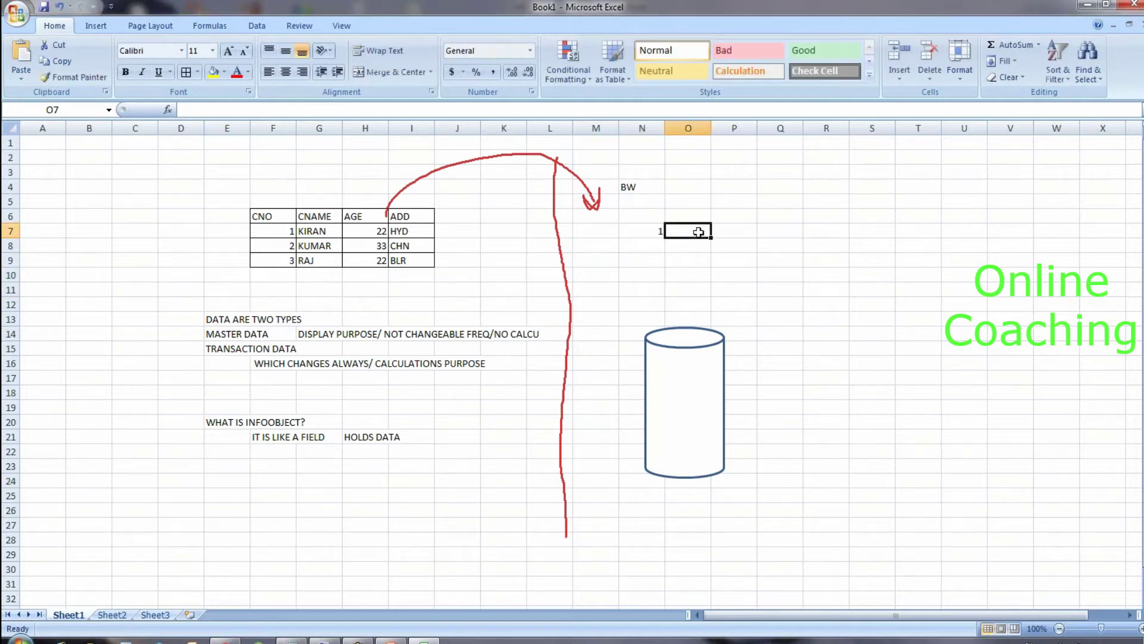
key(Tab)
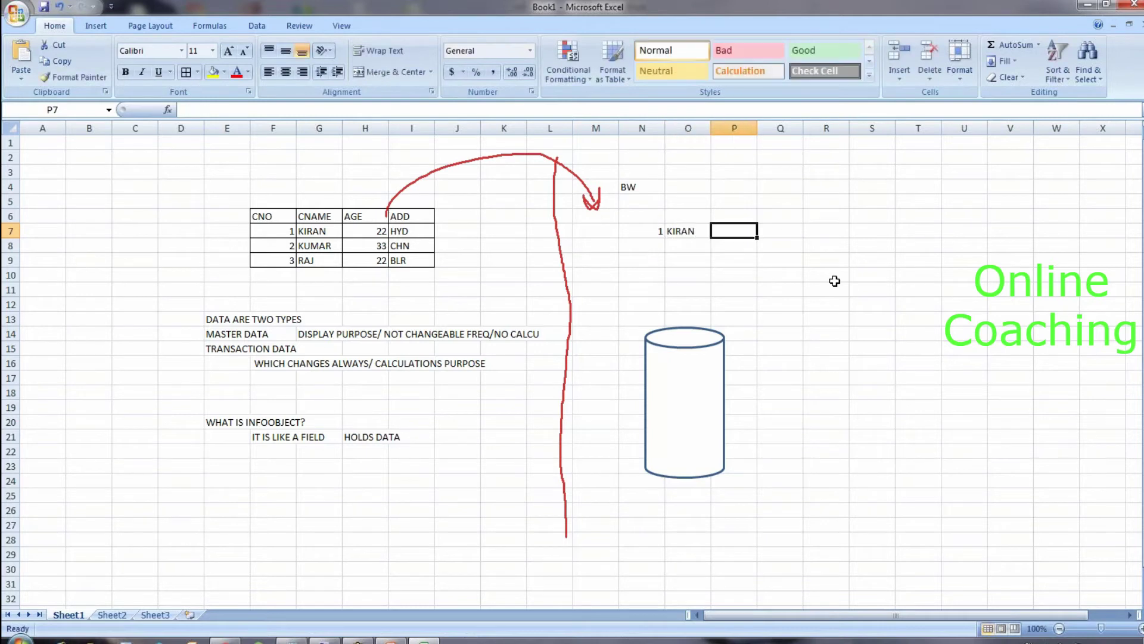
text(22)
key(Tab)
text(HYD)
key(Return)
Step: Enter the record 2, KUMAR, 33, CHN in row 8 under BW
key(Left)
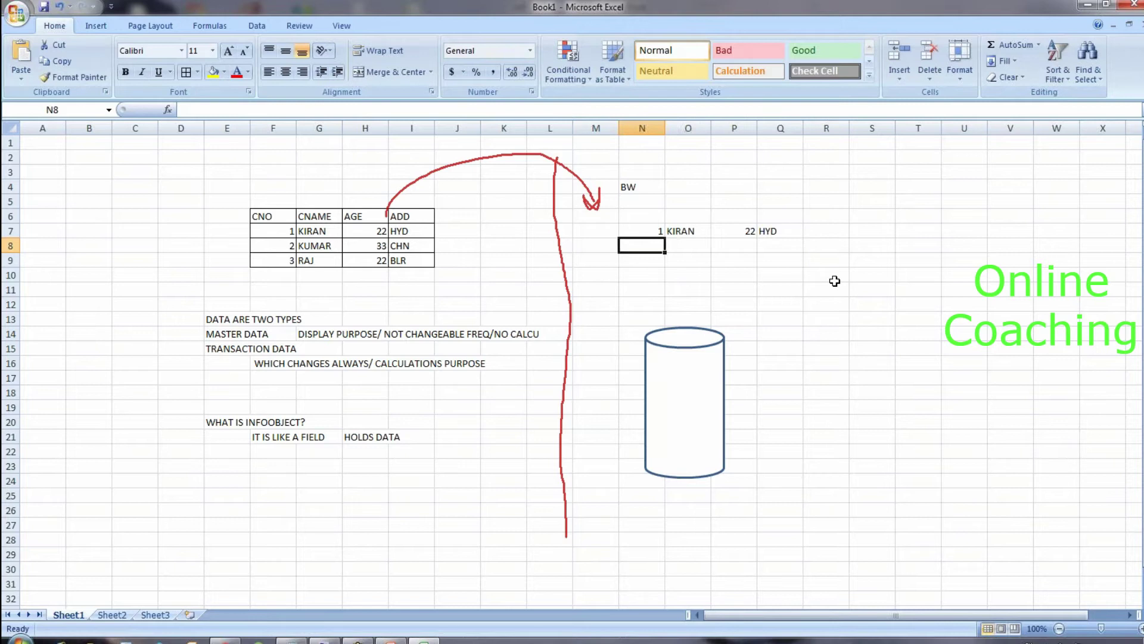
text(3)
key(BackSpace)
text(2)
key(Tab)
text(KUMAR)
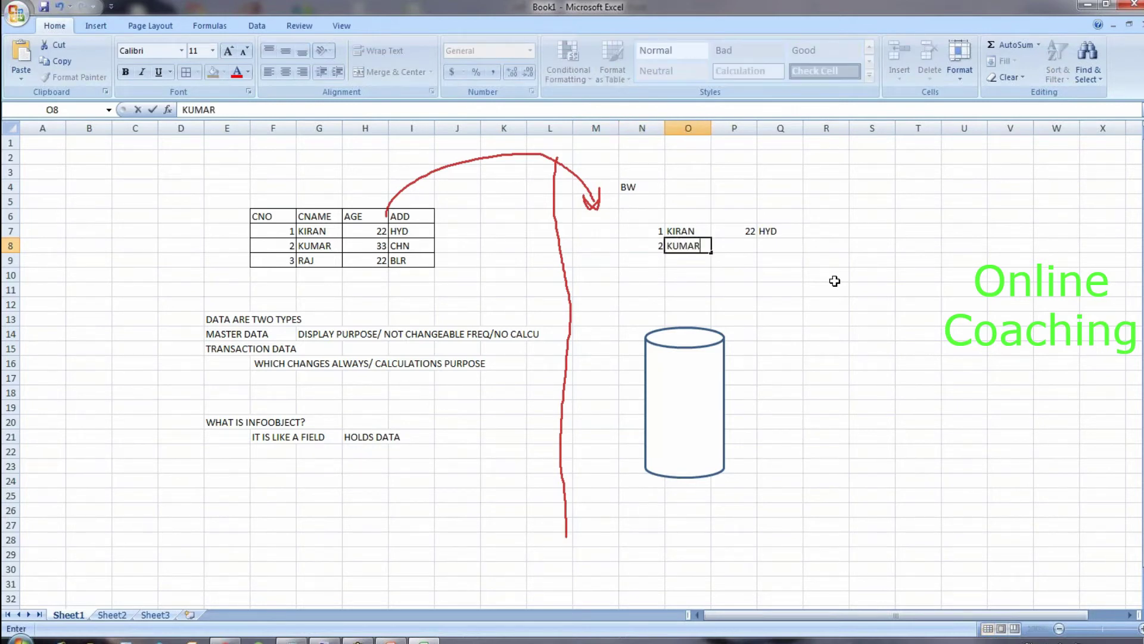
key(Tab)
text(33)
key(Tab)
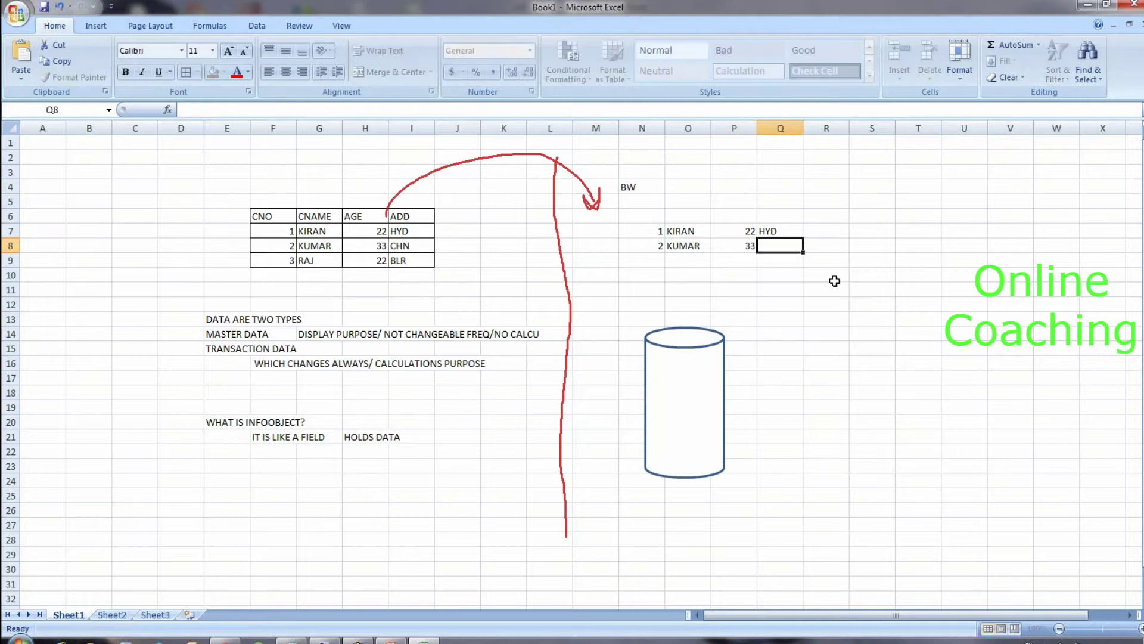
text(CHN)
key(Return)
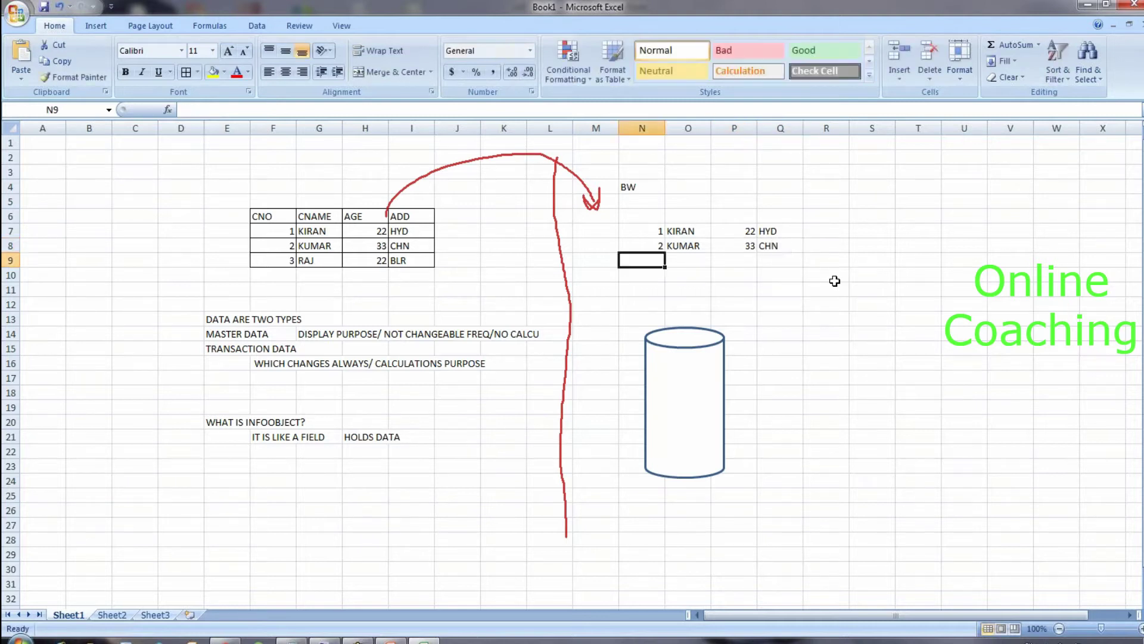
click(777, 299)
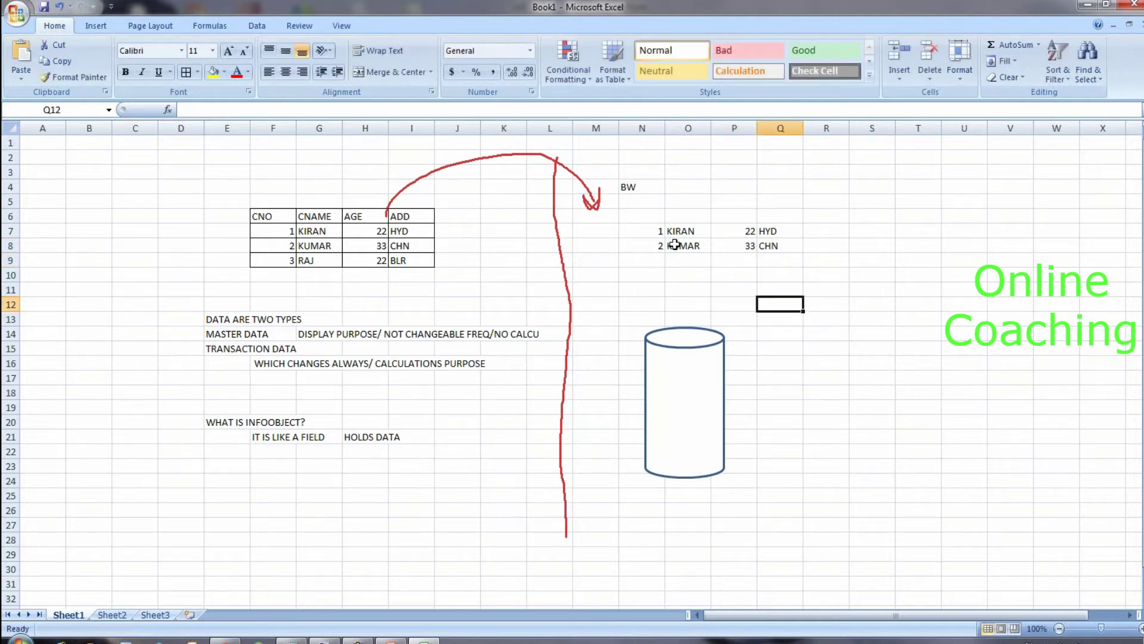
click(681, 244)
click(670, 231)
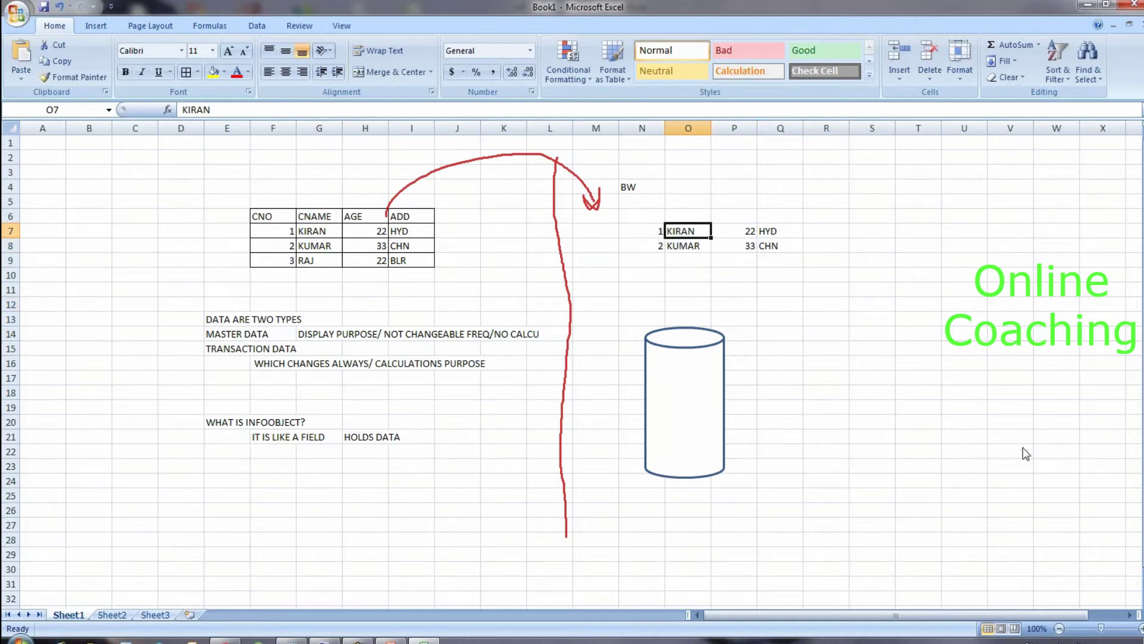
Step: Tick the headers in red and circle the KIRAN and KUMAR rows in both tables
mouse_move(255, 201)
mouse_down()
mouse_move(296, 190)
mouse_move(318, 208)
mouse_move(334, 190)
mouse_move(362, 212)
mouse_up()
mouse_move(362, 212)
mouse_down()
mouse_move(380, 191)
mouse_move(427, 195)
mouse_up()
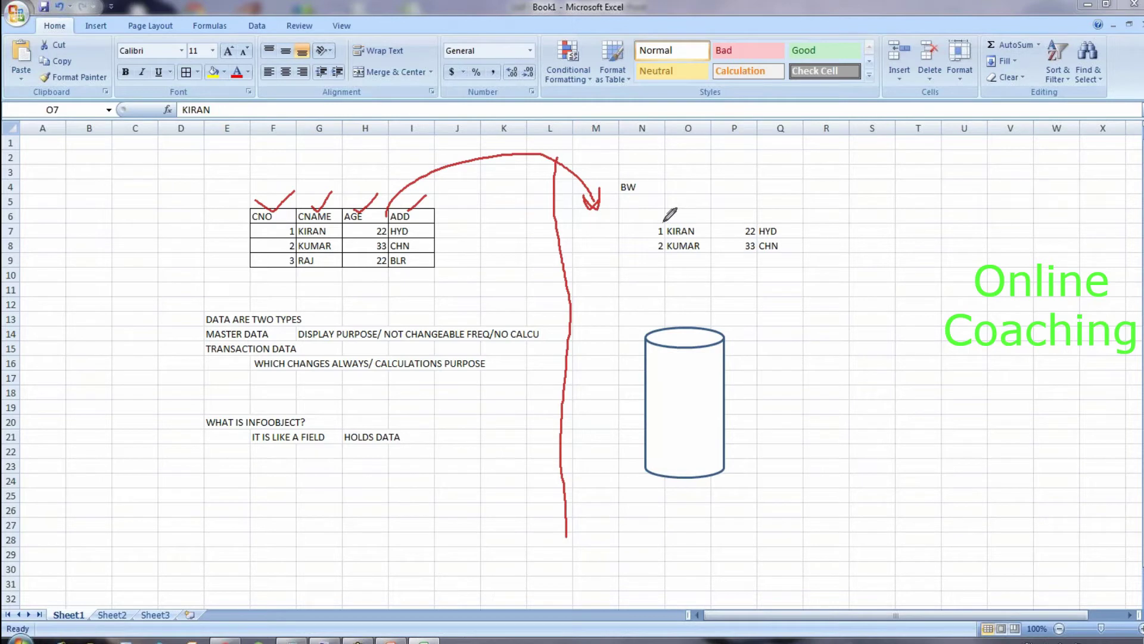
click(739, 246)
mouse_move(654, 225)
mouse_down()
mouse_move(755, 207)
mouse_move(772, 224)
mouse_move(789, 208)
mouse_up()
mouse_move(826, 232)
mouse_down()
mouse_move(806, 212)
mouse_move(670, 203)
mouse_move(650, 252)
mouse_move(682, 269)
mouse_move(795, 223)
mouse_up()
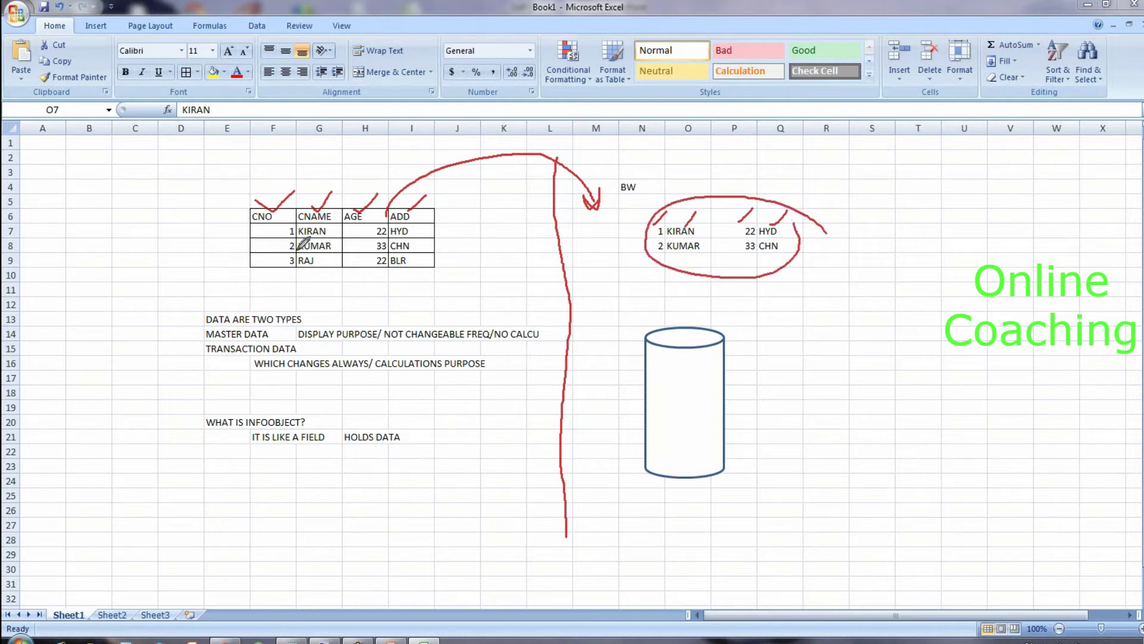
mouse_move(285, 226)
mouse_down()
mouse_move(340, 246)
mouse_move(414, 224)
mouse_move(285, 222)
mouse_up()
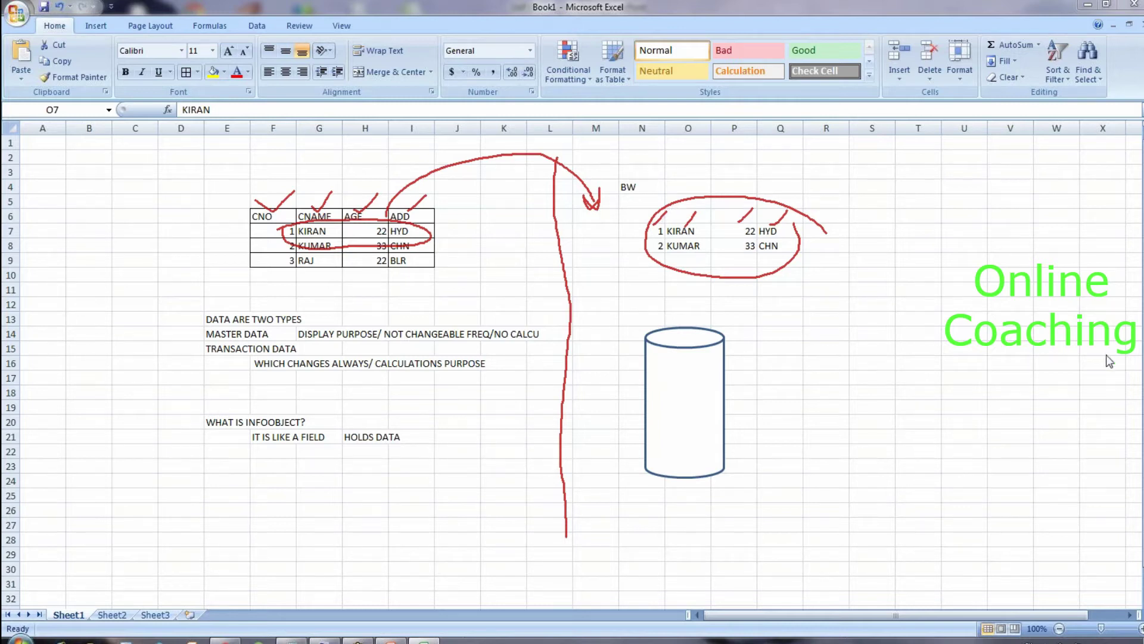
Step: Erase all ink and clear the two records in N7:Q8
key(e)
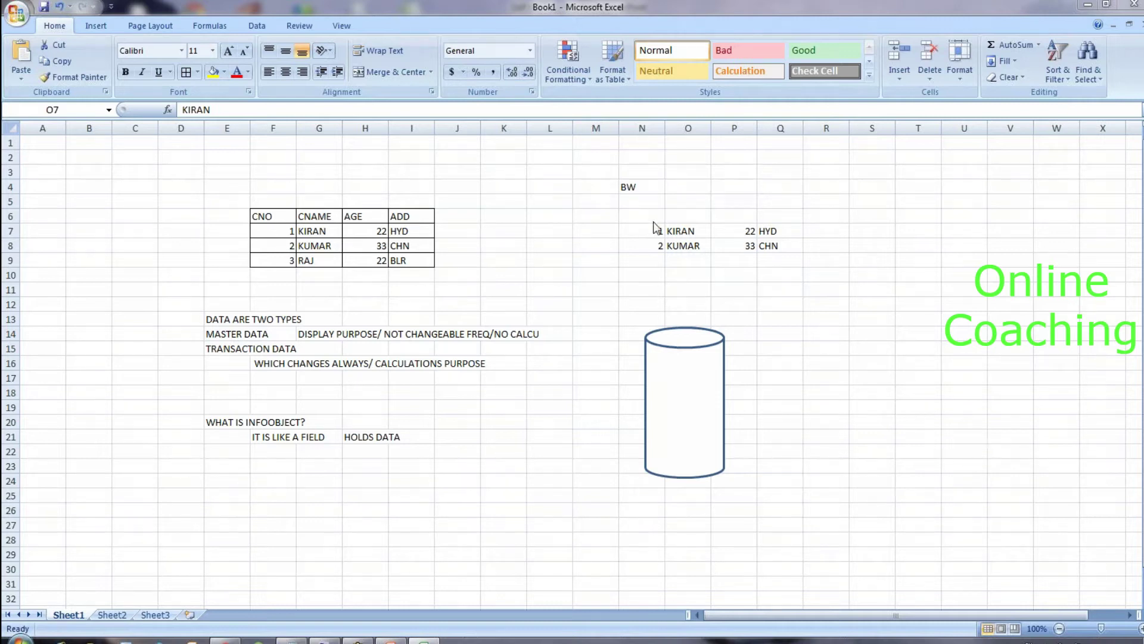
drag(655, 229, 771, 243)
key(Delete)
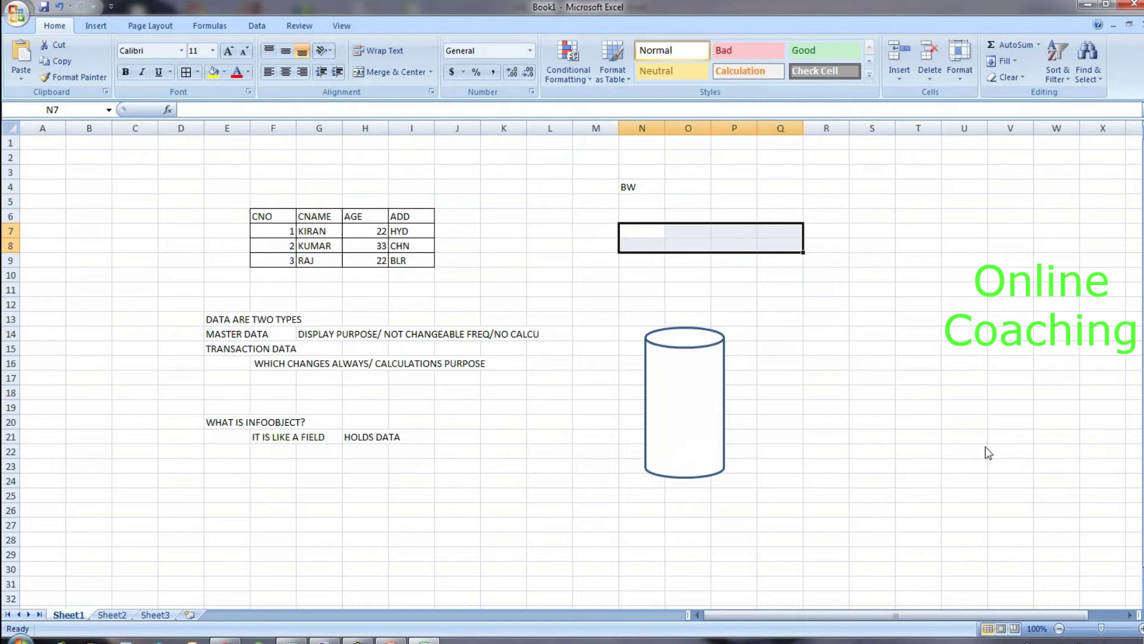
Step: Pen a red vertical divider, label the left table DS, and circle BW
key(ctrl+2)
drag(552, 158, 567, 577)
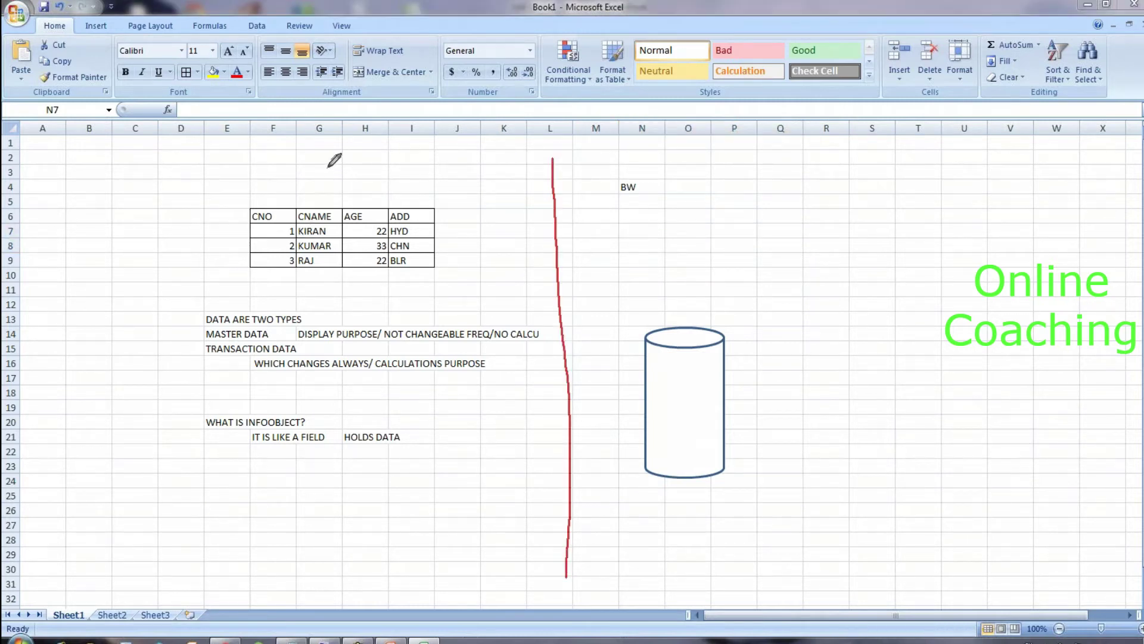
mouse_move(322, 181)
mouse_down()
mouse_move(325, 159)
mouse_move(362, 186)
mouse_move(344, 182)
mouse_up()
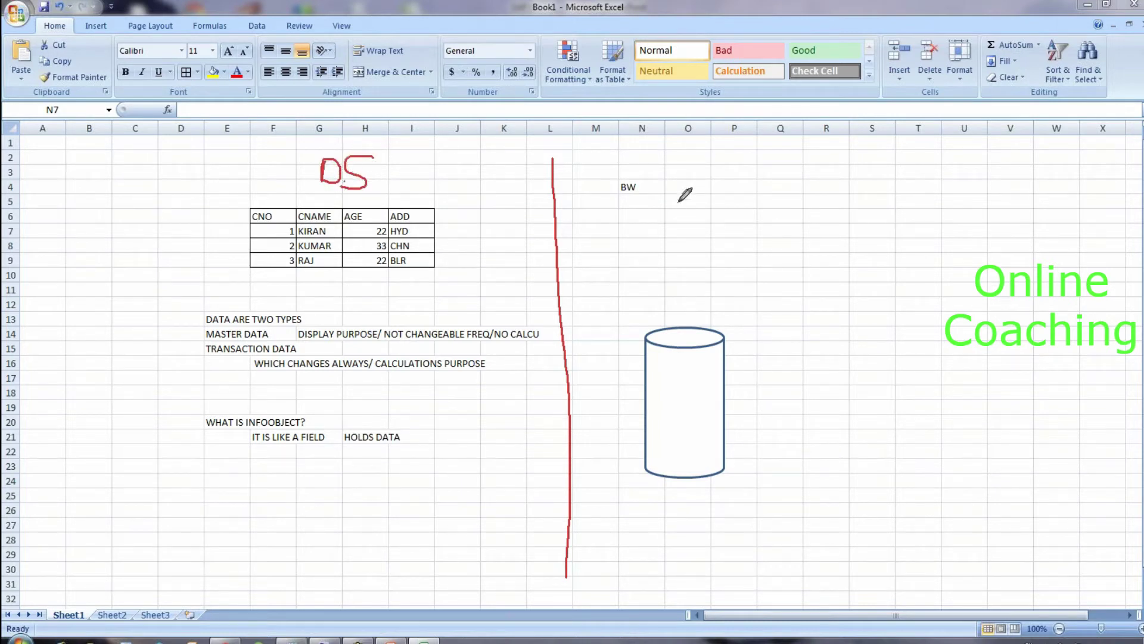
mouse_move(642, 173)
mouse_down()
mouse_move(663, 184)
mouse_move(632, 174)
mouse_up()
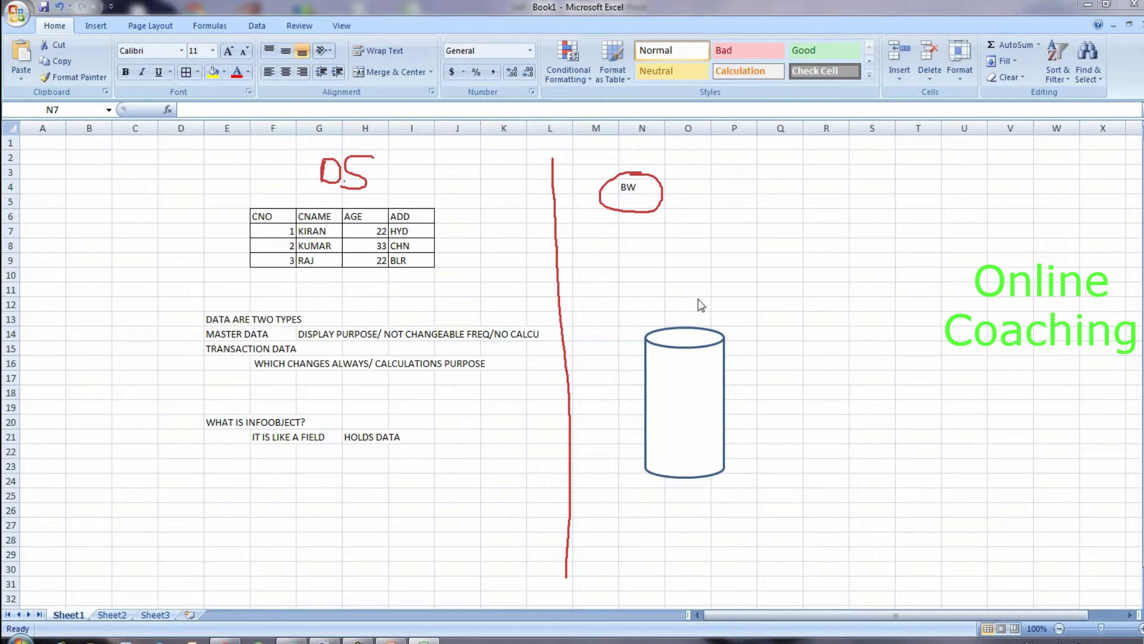
Step: Copy the CNO table from F6:I9 and paste it at N7 under BW
click(636, 234)
drag(262, 217, 415, 257)
key(ctrl+c)
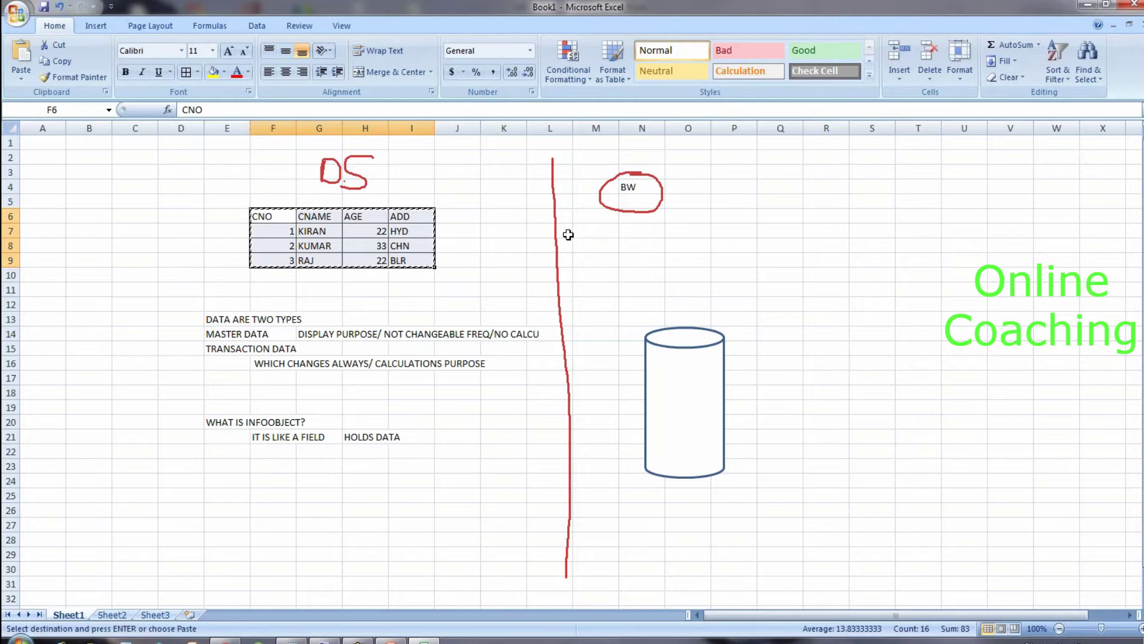
click(642, 230)
key(ctrl+v)
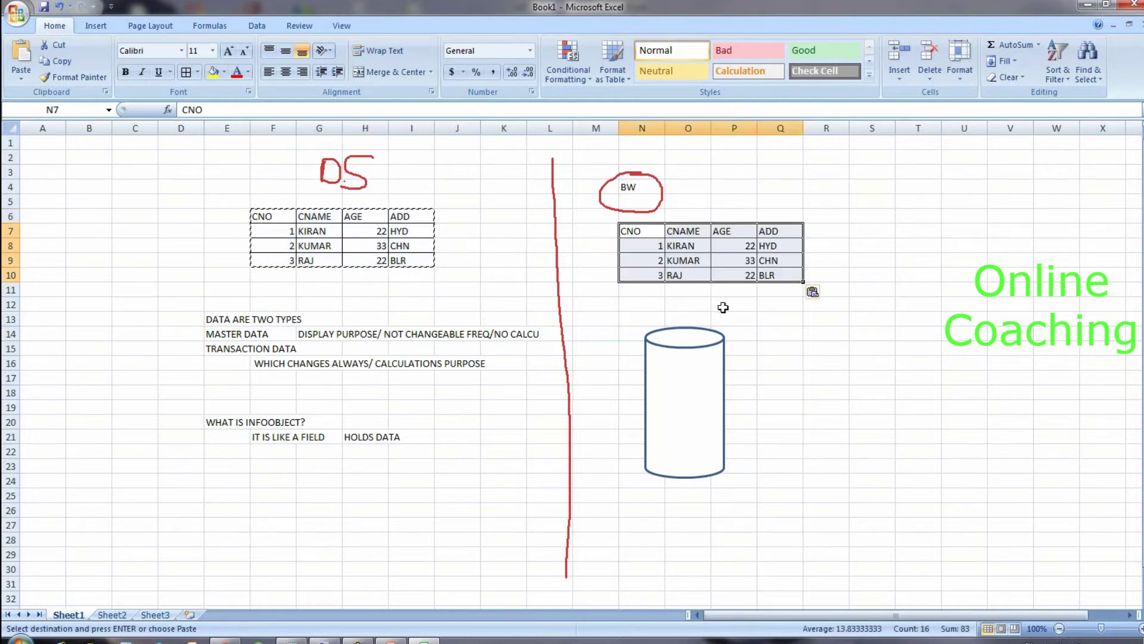
Step: Move the cylinder lower and paste two more copies of the table at N11 and N15
click(702, 352)
drag(697, 352, 717, 475)
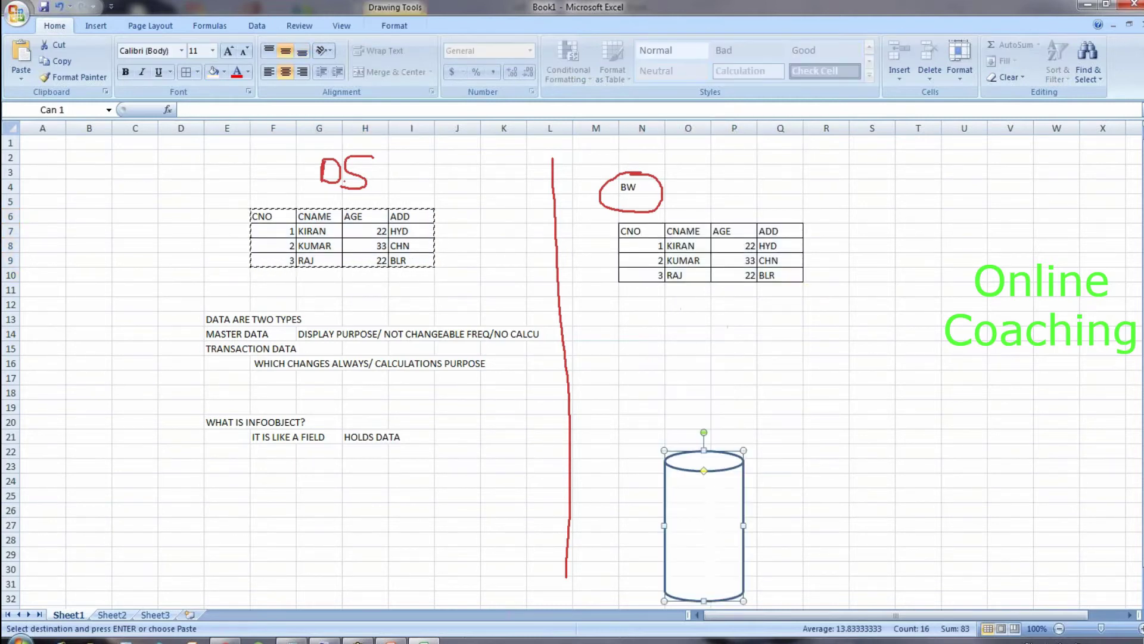
click(646, 291)
key(ctrl+v)
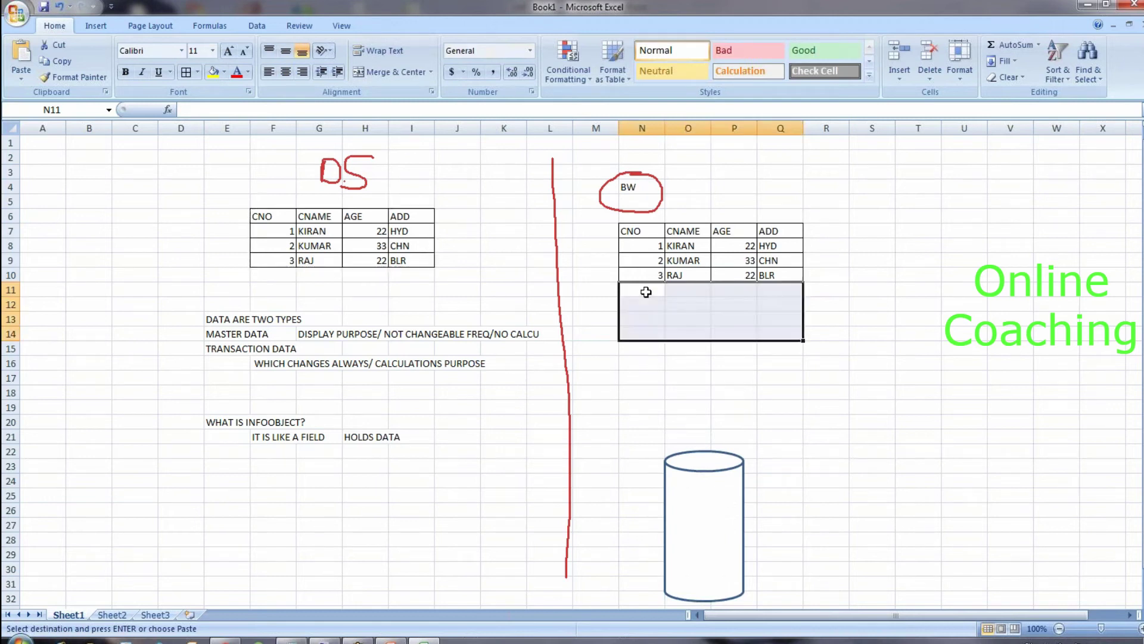
click(650, 349)
key(ctrl+v)
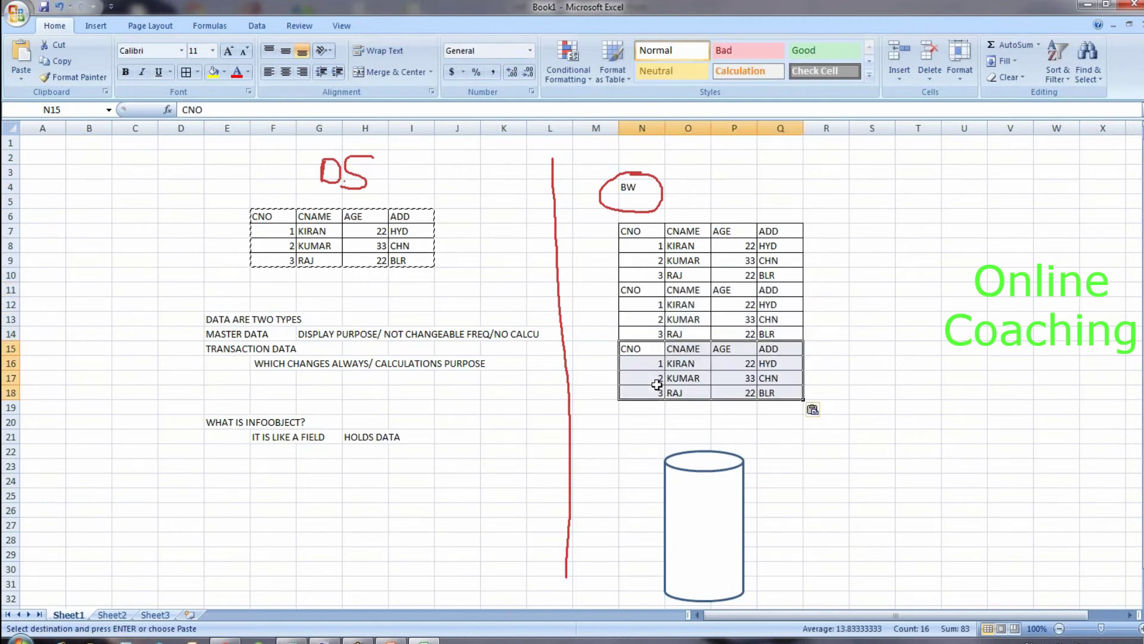
click(649, 290)
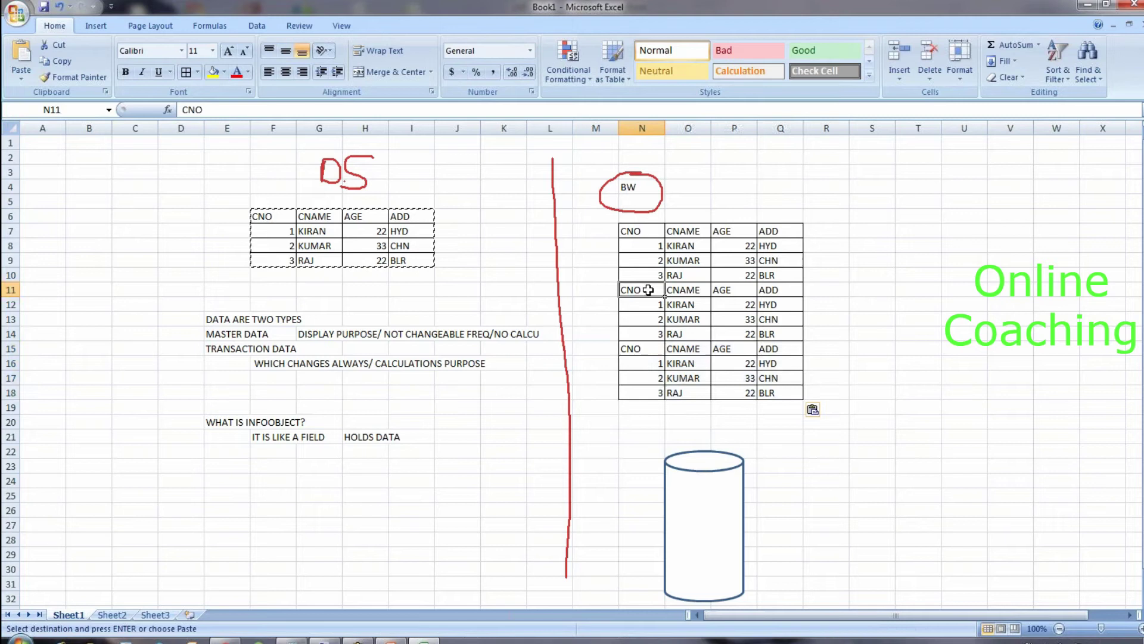
Step: Rename the second copy's headers in N11:Q11 to MNO, MNAME, MID, BRAND
text(MNO)
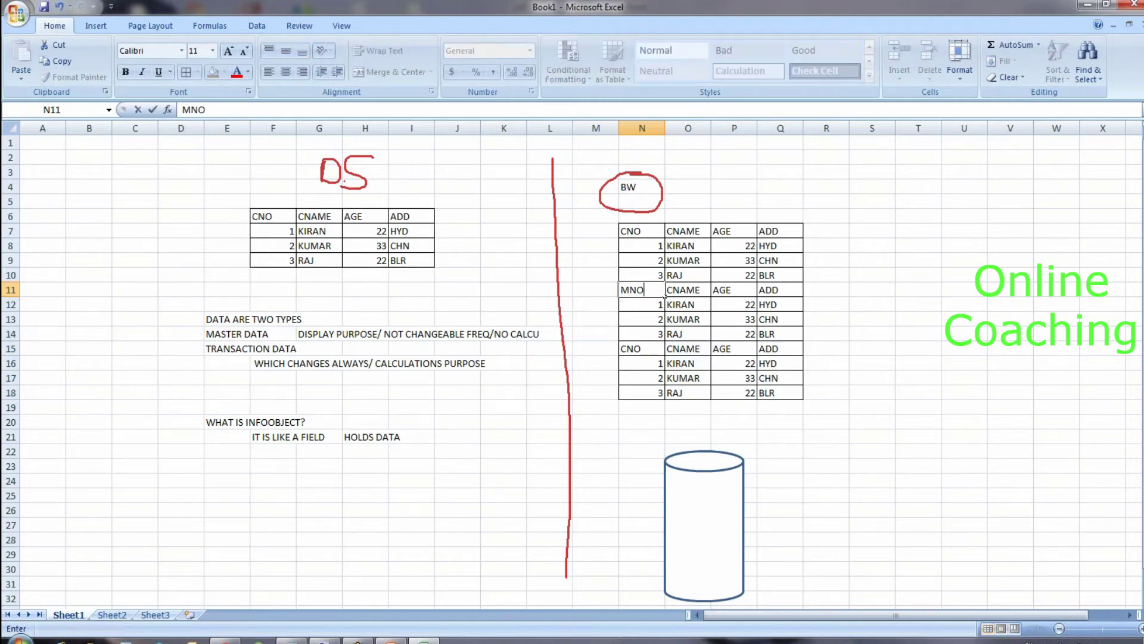
key(Tab)
text(MNAM)
key(BackSpace)
key(BackSpace)
text(AME)
key(Tab)
text(MID)
key(Tab)
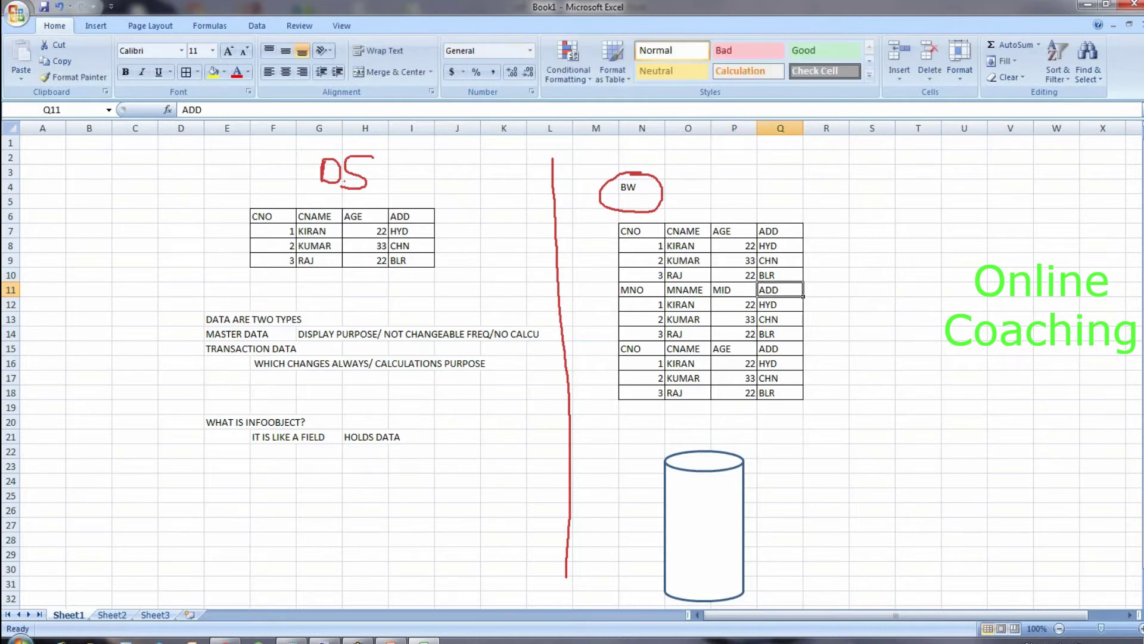
text(BRAND)
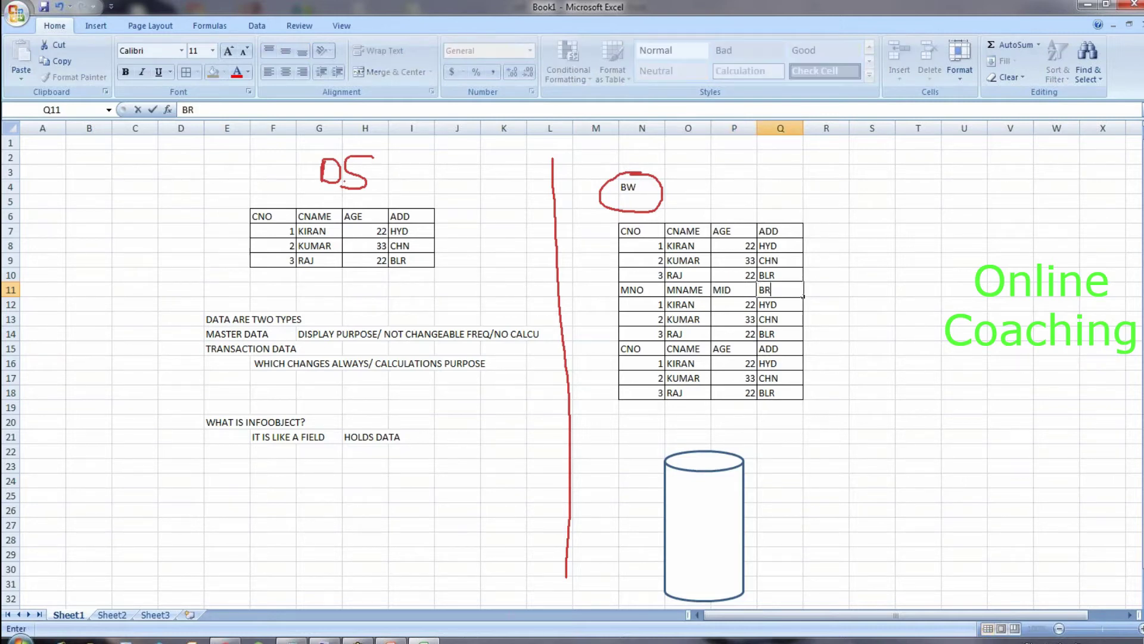
Step: Rename the third copy's headers in N15:Q15 to PNO, PNAME, PID, COLOR
click(649, 348)
text(PNO)
key(Tab)
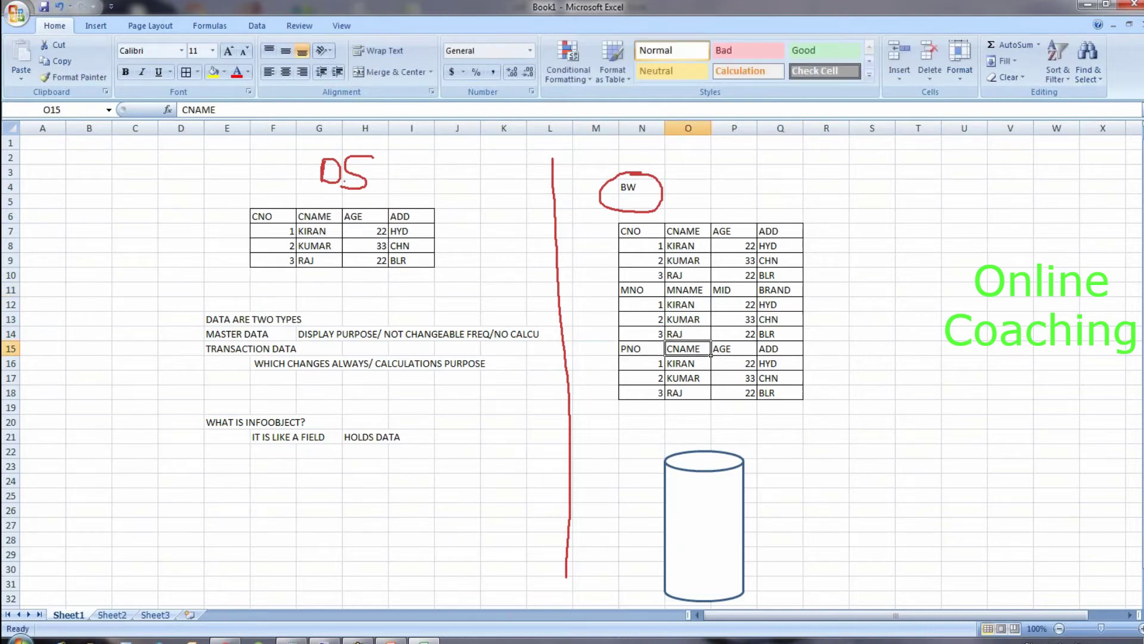
text(PNAME)
key(Tab)
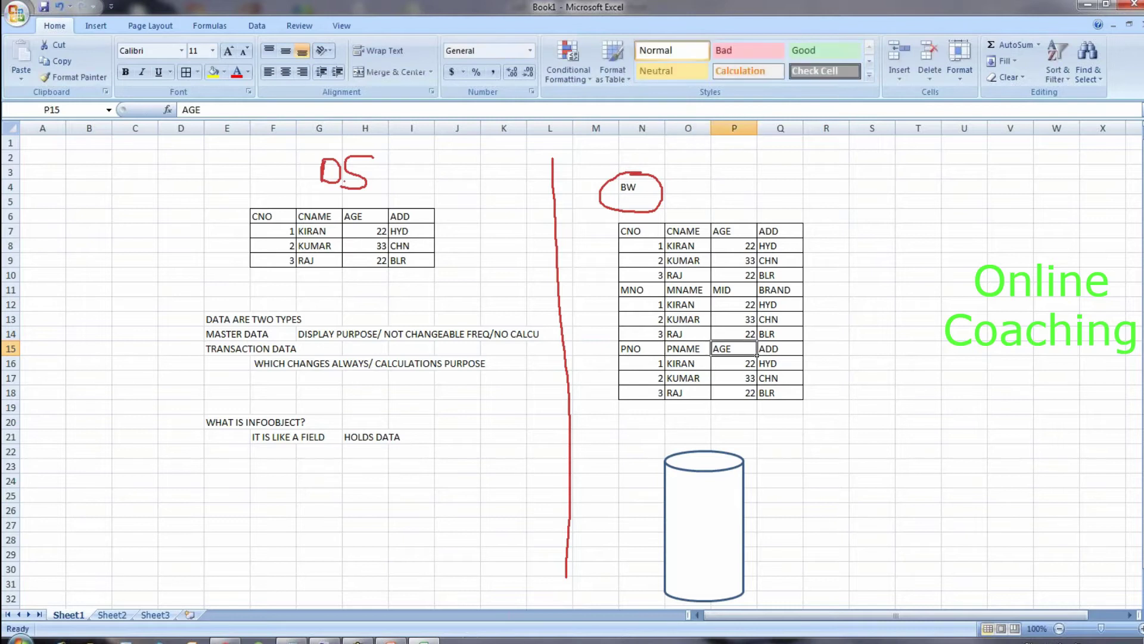
text(PID)
key(Tab)
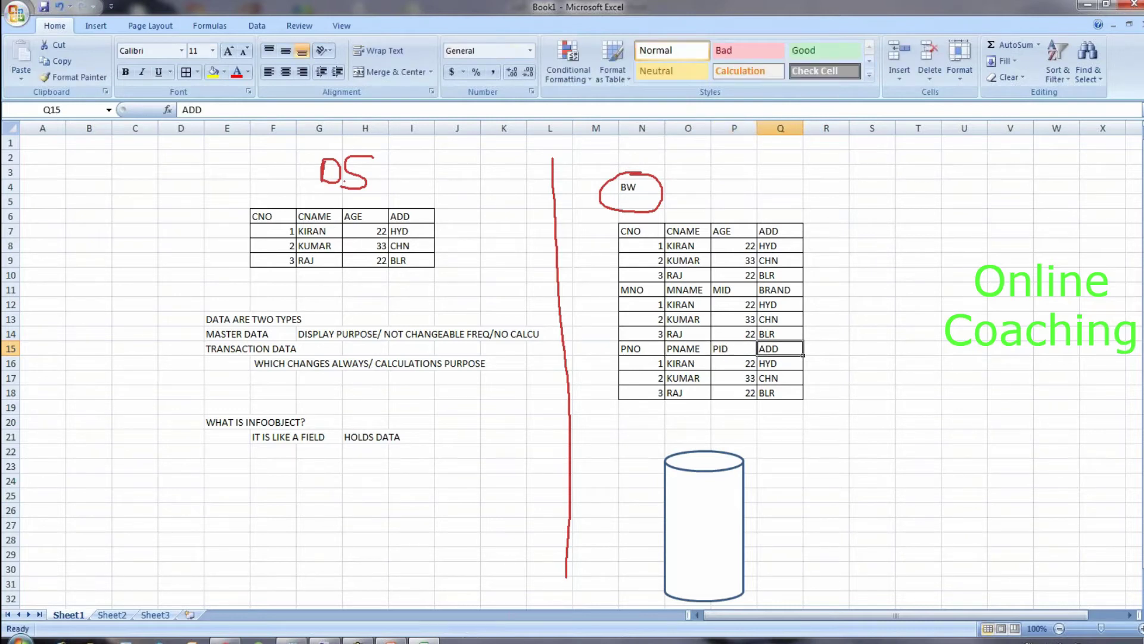
text(COLOR)
key(Return)
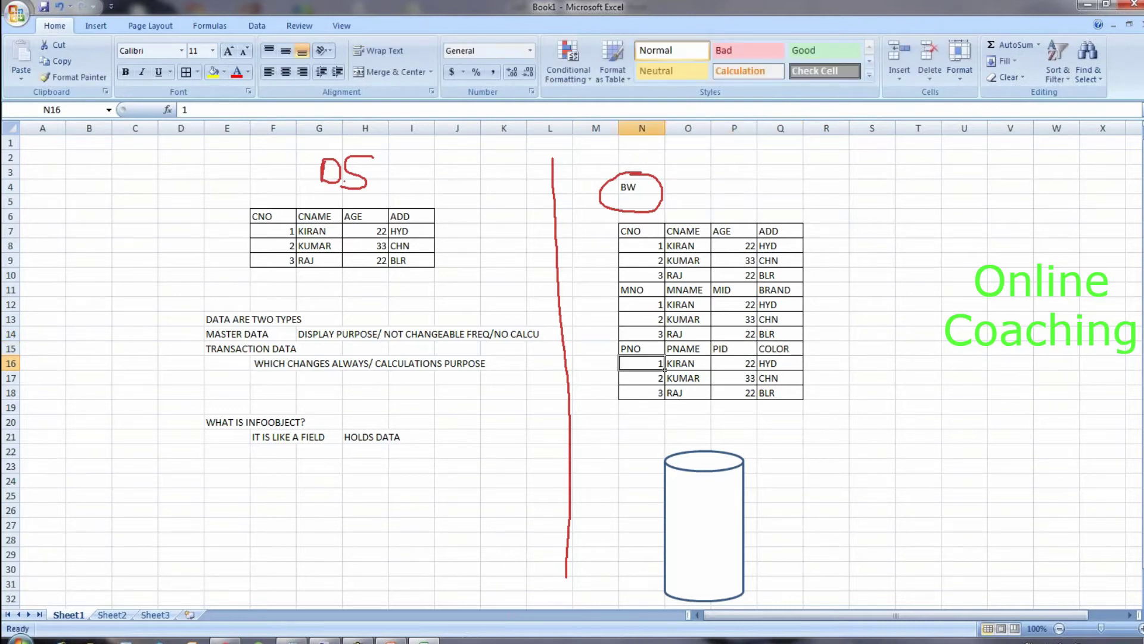
click(720, 354)
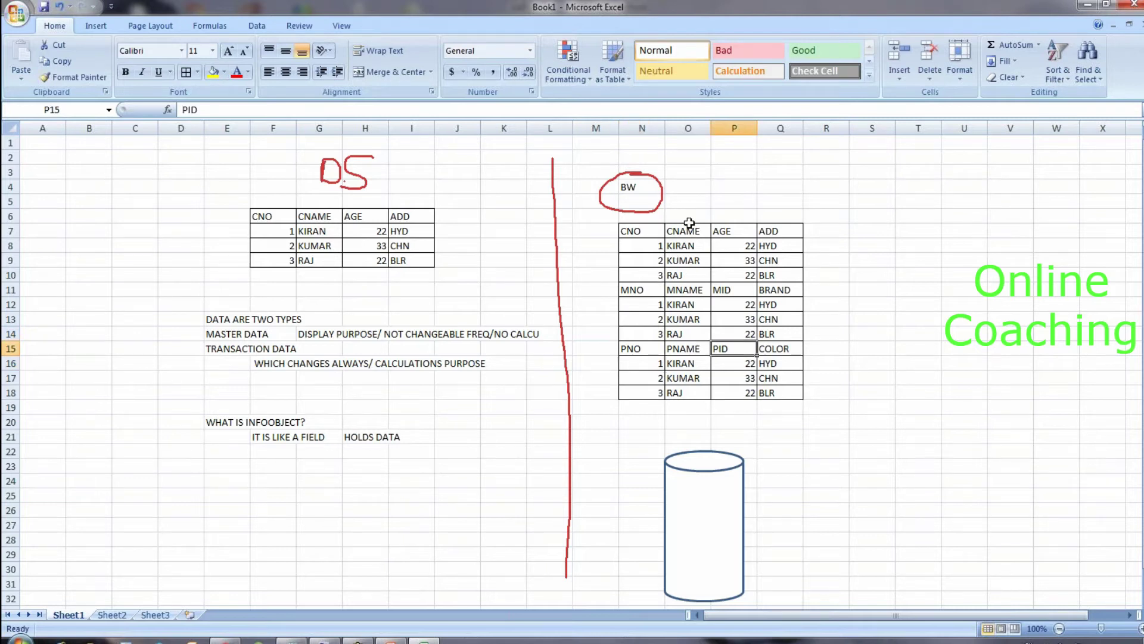
drag(649, 234, 785, 396)
Step: Clear the stacked tables, then undo to restore them with CNO, CNAME, AGE, ADD headers
click(837, 386)
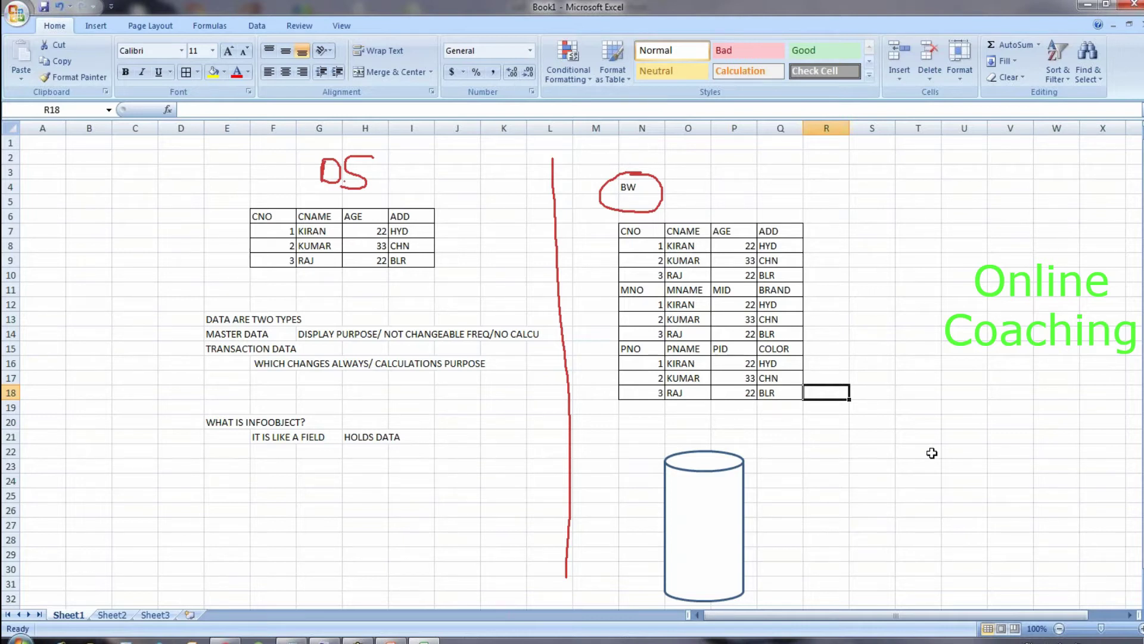
drag(630, 230, 781, 394)
key(Delete)
click(775, 363)
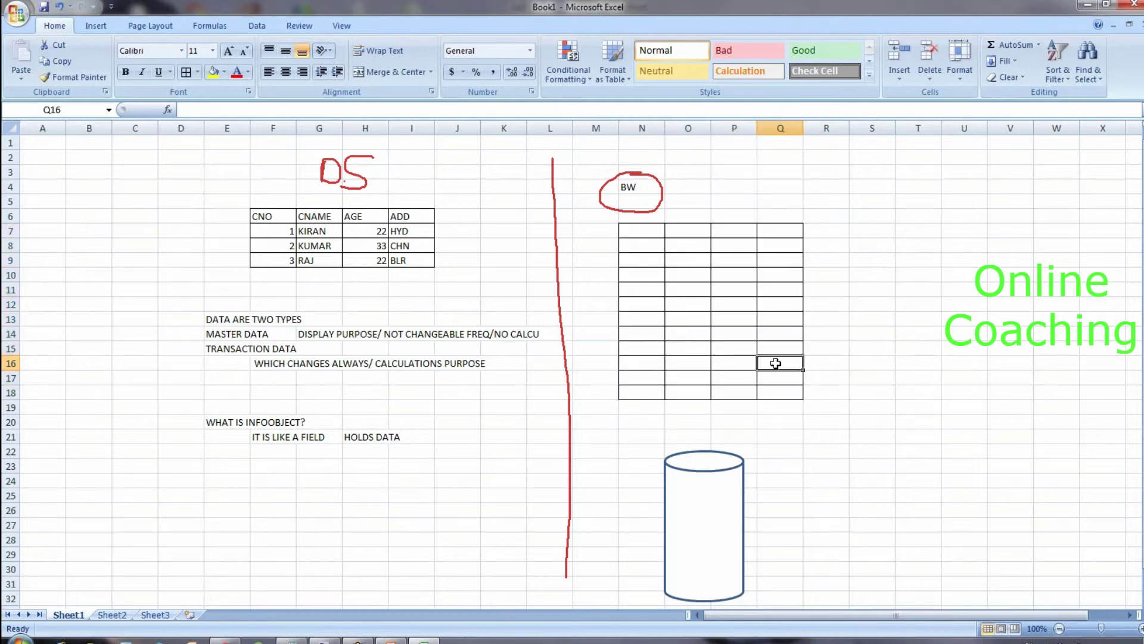
key(ctrl+z)
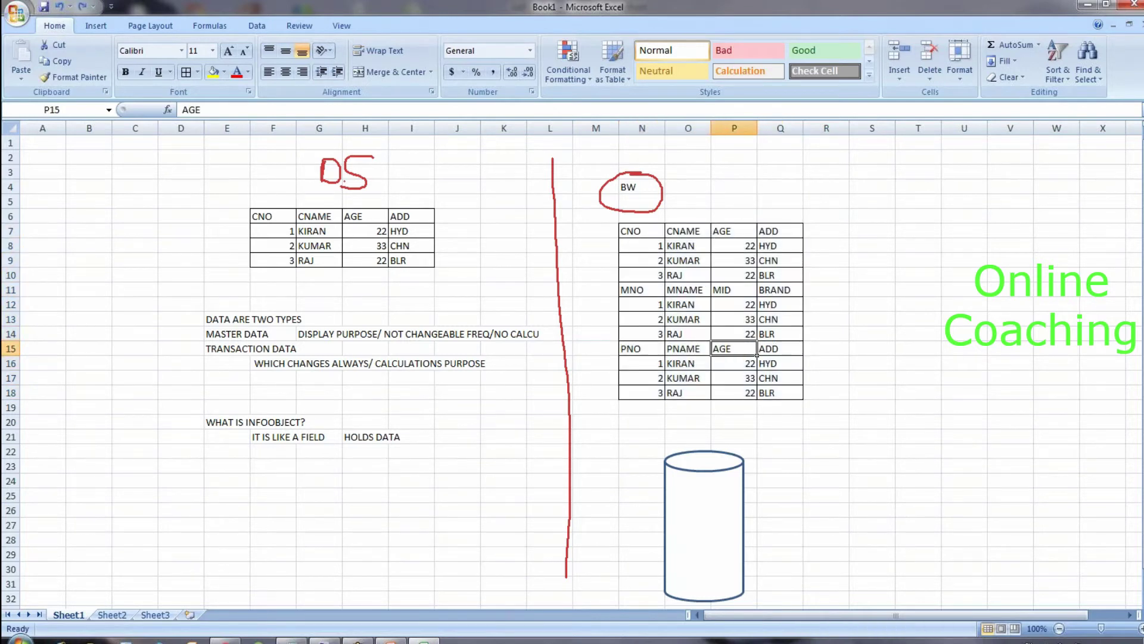
click(703, 291)
key(ctrl+z)
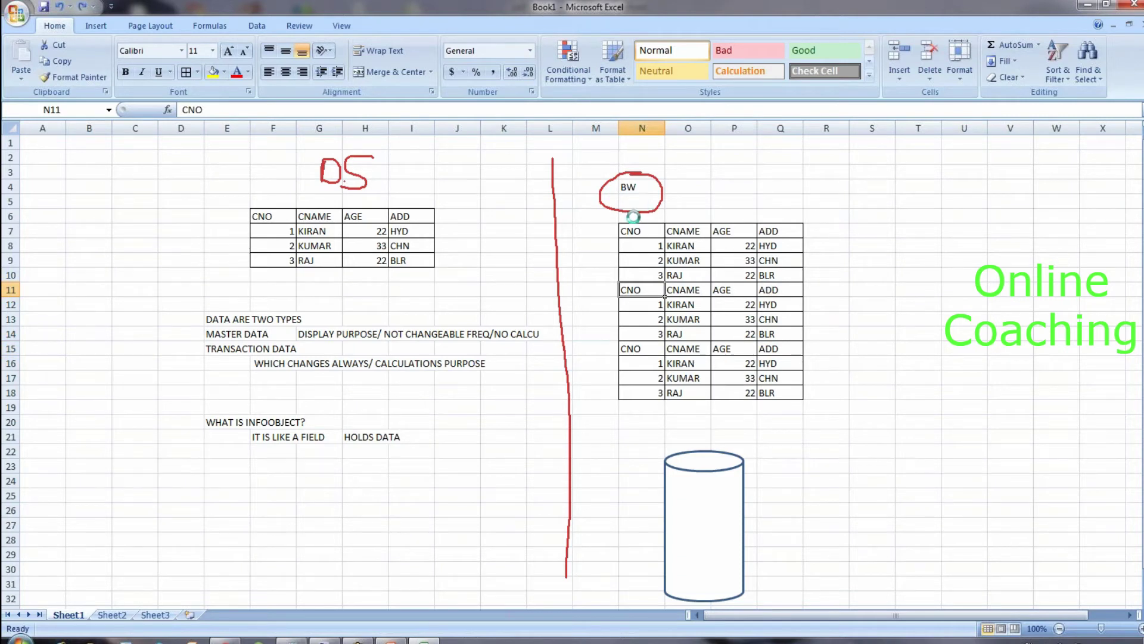
Step: Remove the copied tables under BW, leaving the N7:Q10 block empty
key(ctrl+z)
key(ctrl+z)
drag(641, 231, 792, 275)
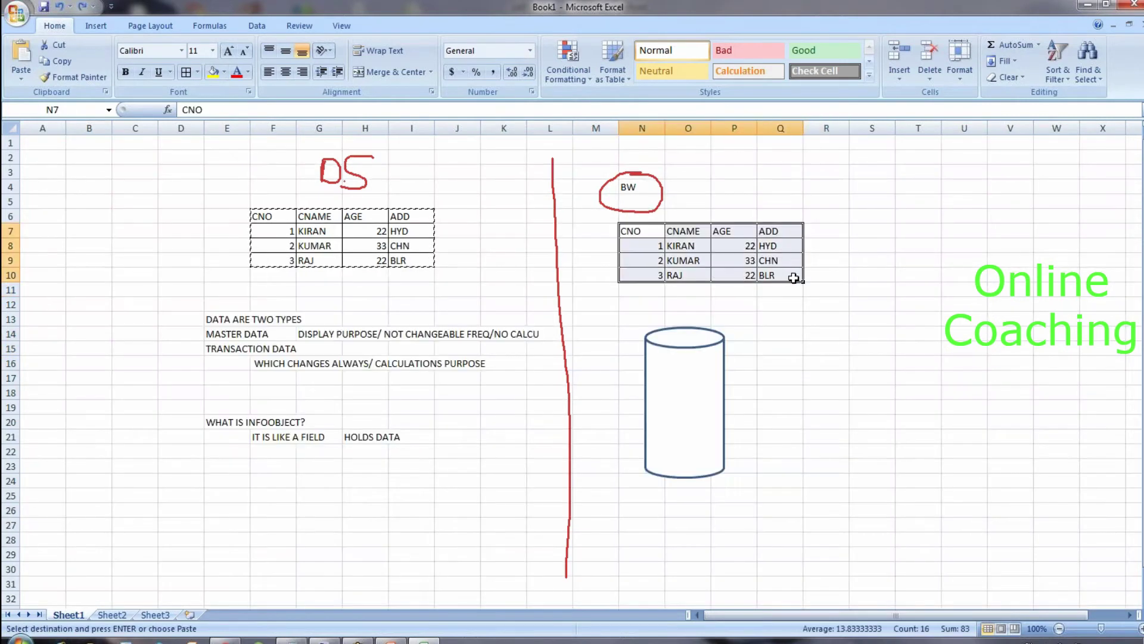
key(Delete)
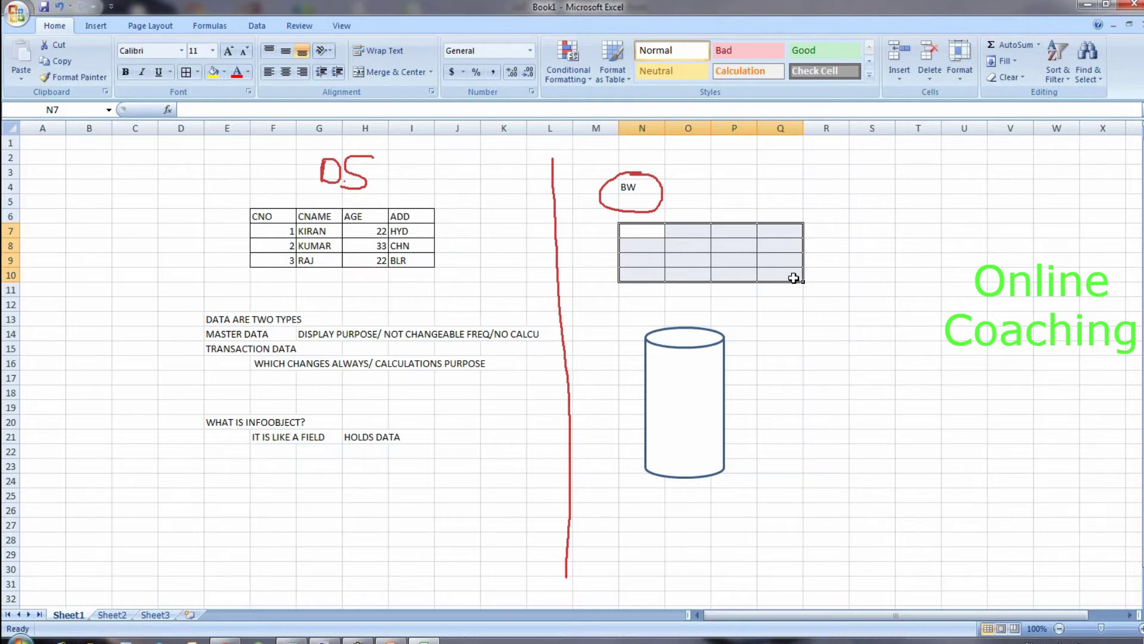
right_click(776, 255)
key(Escape)
click(638, 303)
drag(628, 232, 802, 272)
right_click(785, 256)
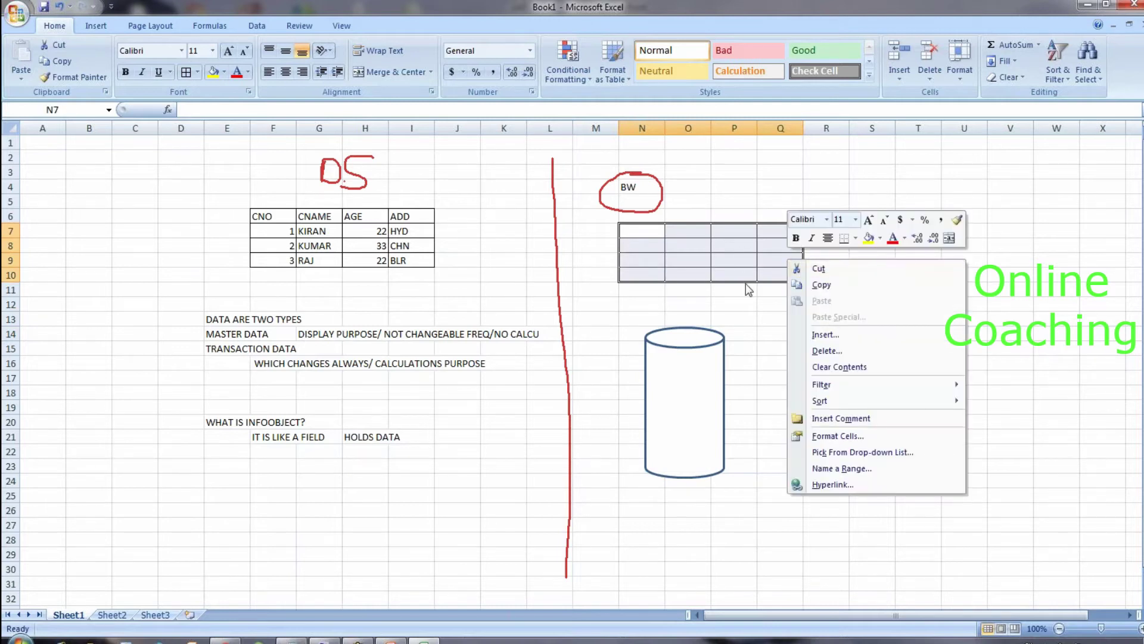
key(Escape)
key(ctrl+v)
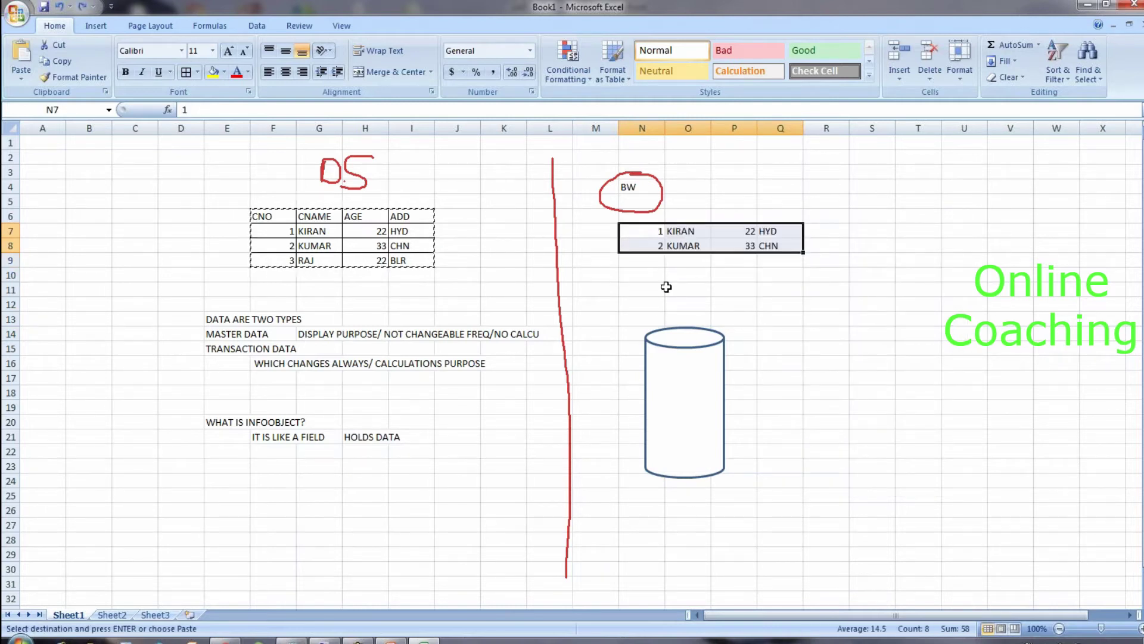
key(Escape)
key(Delete)
click(660, 280)
Step: Start a vertical field list at N7 with CNO and CNAME
click(655, 234)
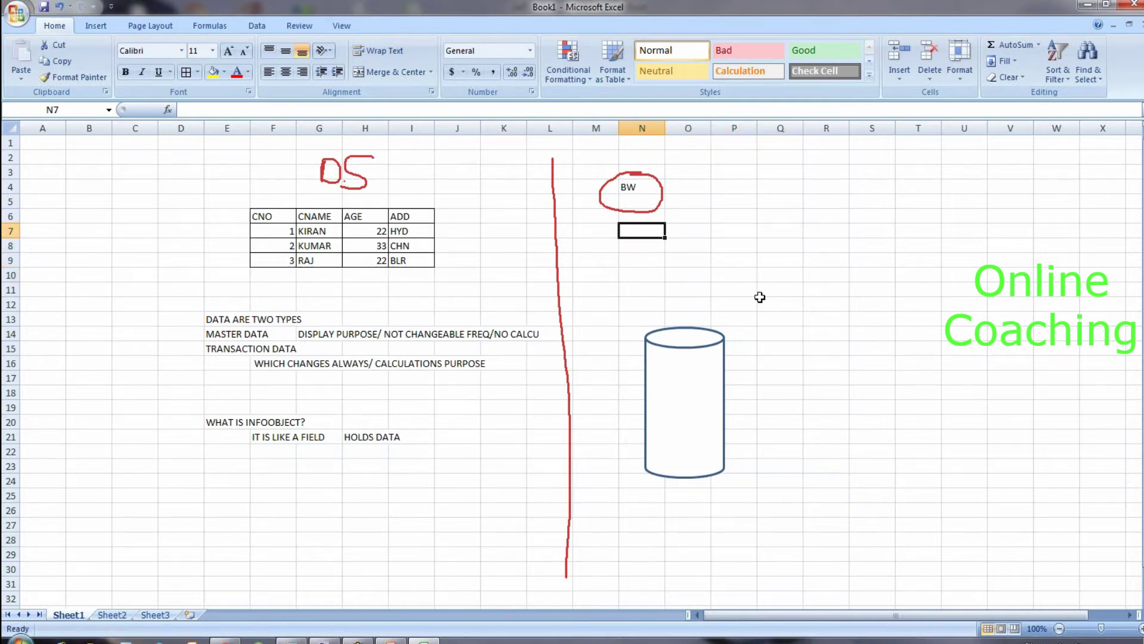
text(CNO)
key(Return)
text(CNAME)
key(Return)
Step: Add AGE and ADD to the field list and move the cylinder down and right
text(AGE)
key(Return)
text(ADD)
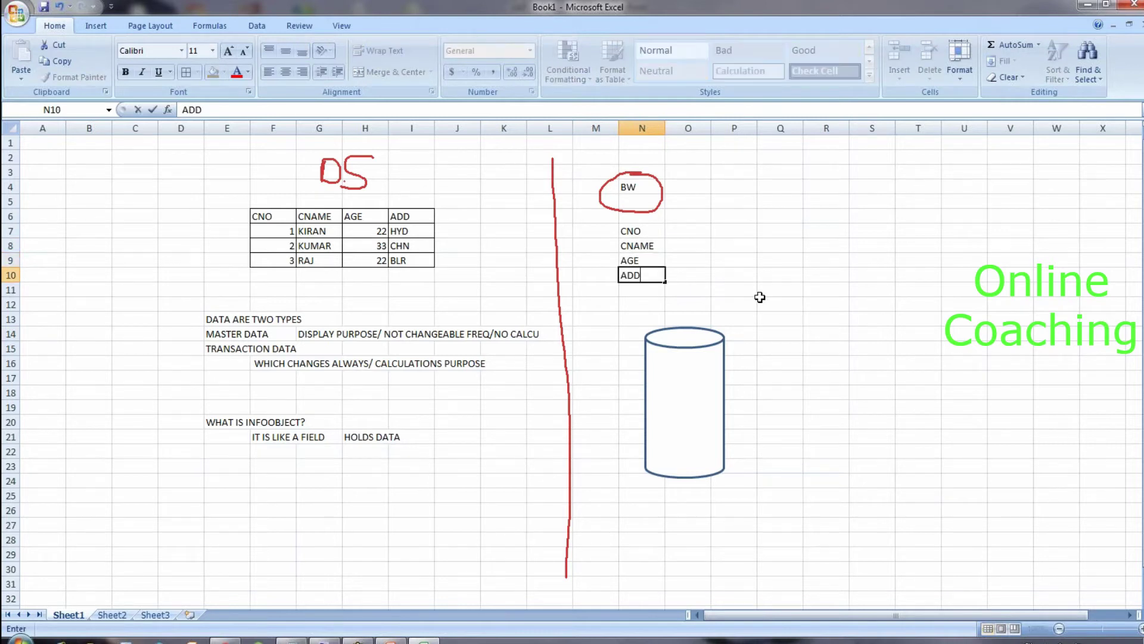
click(695, 383)
drag(695, 384, 883, 442)
Step: List MNO, MNAME, AGE, PID, PNO, PNAME, BRAND, COLOR, QTY, PRICE below ADD
click(632, 292)
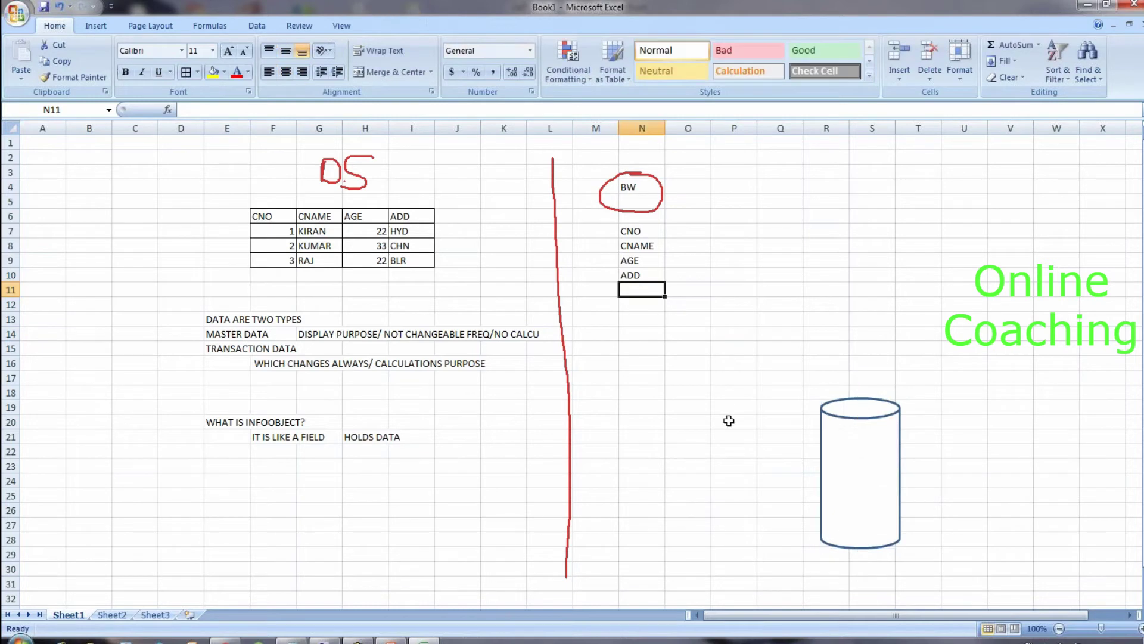
text(MNO)
key(Return)
text(MNAME)
key(Return)
text(AGE)
key(Return)
text(PID)
key(Return)
text(PNO)
key(Return)
text(PNAME)
key(Return)
text(BRAND)
key(Return)
text(COLOR)
key(Return)
text(QTY)
key(Return)
text(PRICE)
key(Return)
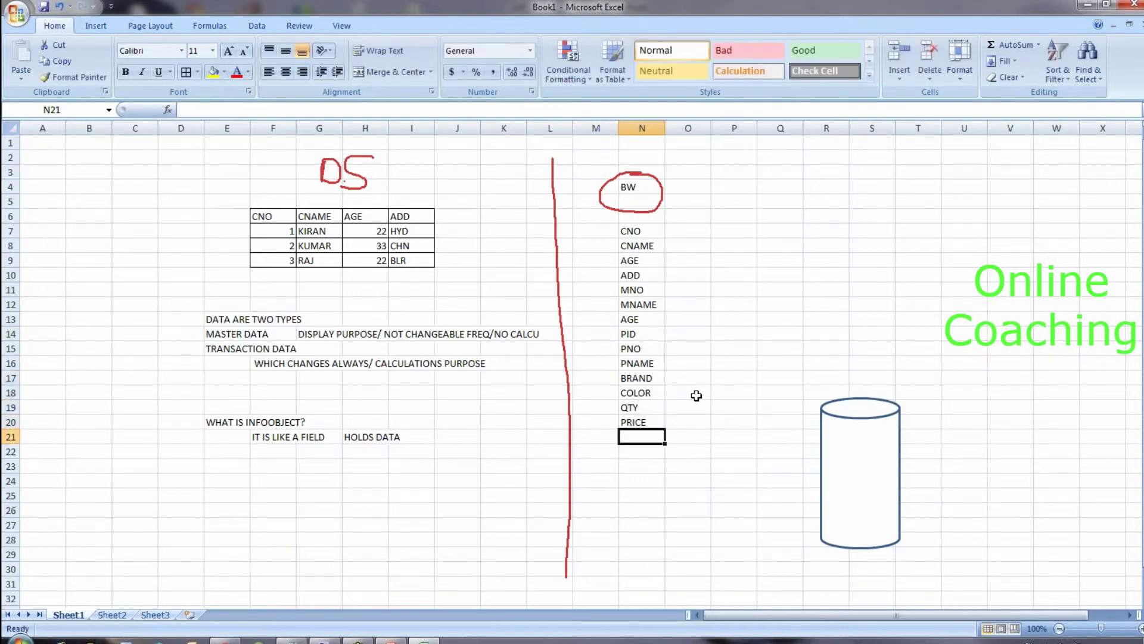
Step: Copy the MNAME-to-PRICE entries from N12:N20 and paste them starting at N21
drag(641, 305, 648, 422)
key(ctrl+c)
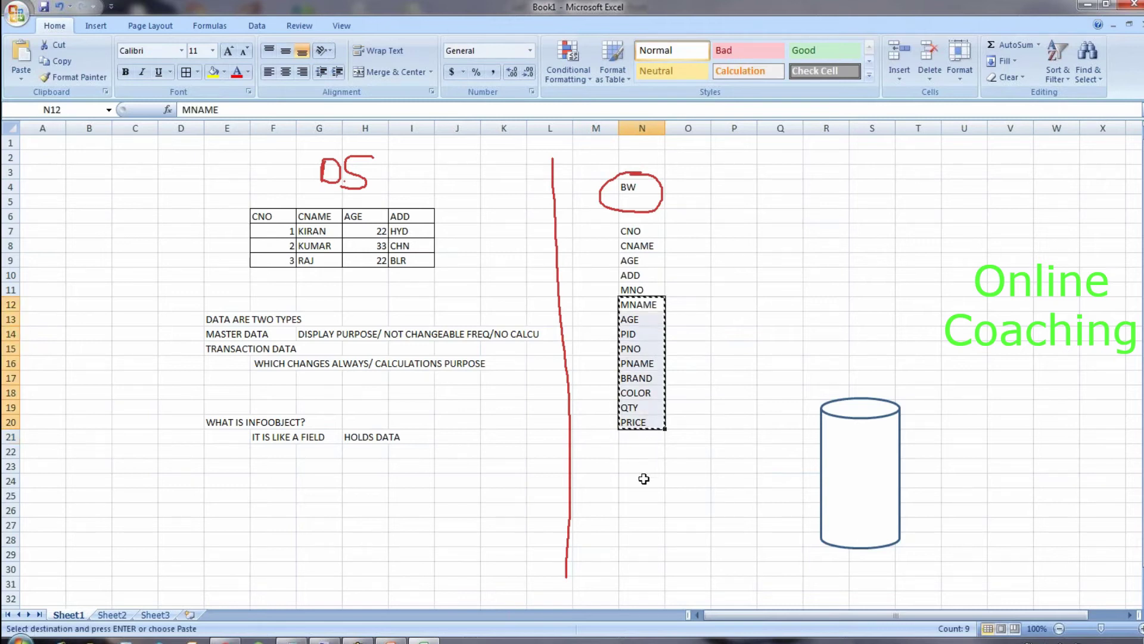
click(638, 436)
key(ctrl+v)
click(688, 451)
key(Escape)
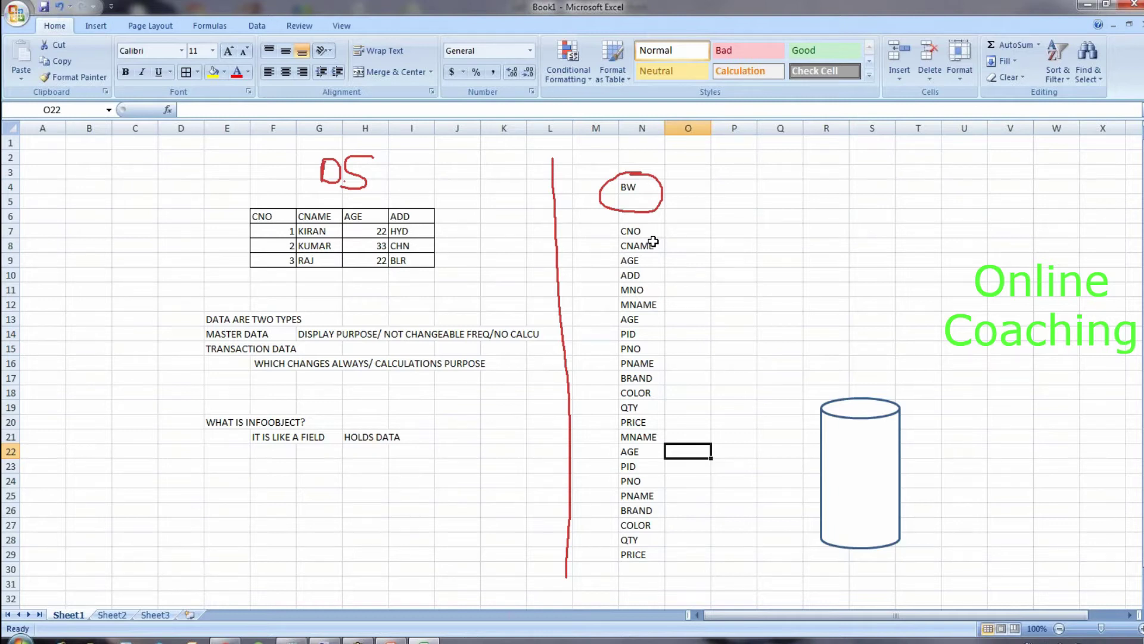
Step: Move the CNO, CNAME, AGE, ADD fields into P7:P10
drag(644, 232, 647, 276)
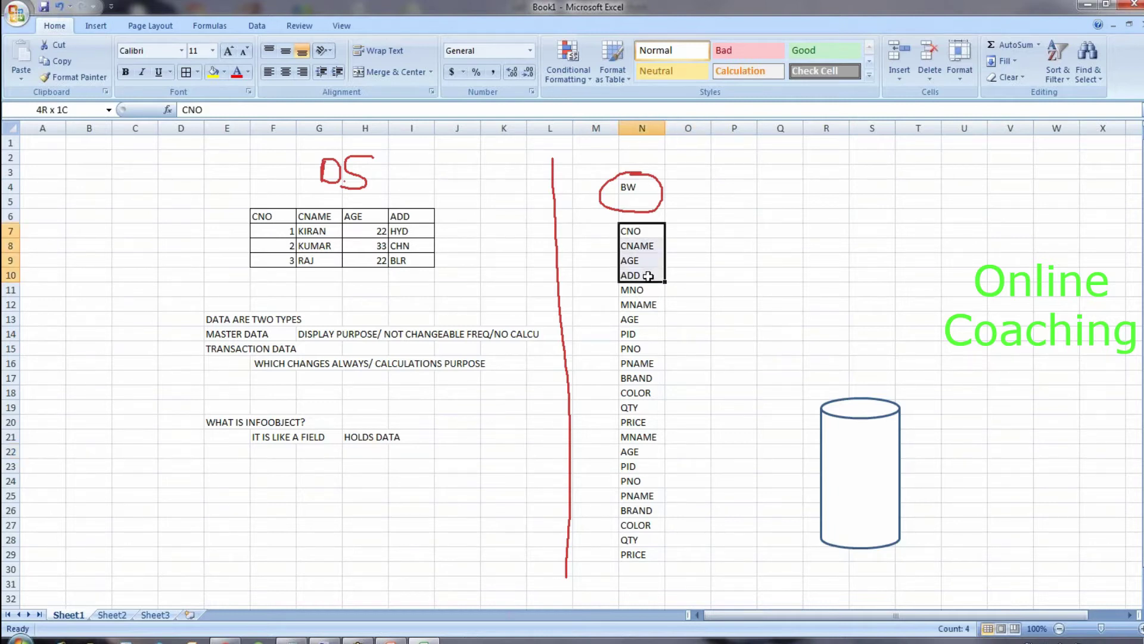
key(ctrl+c)
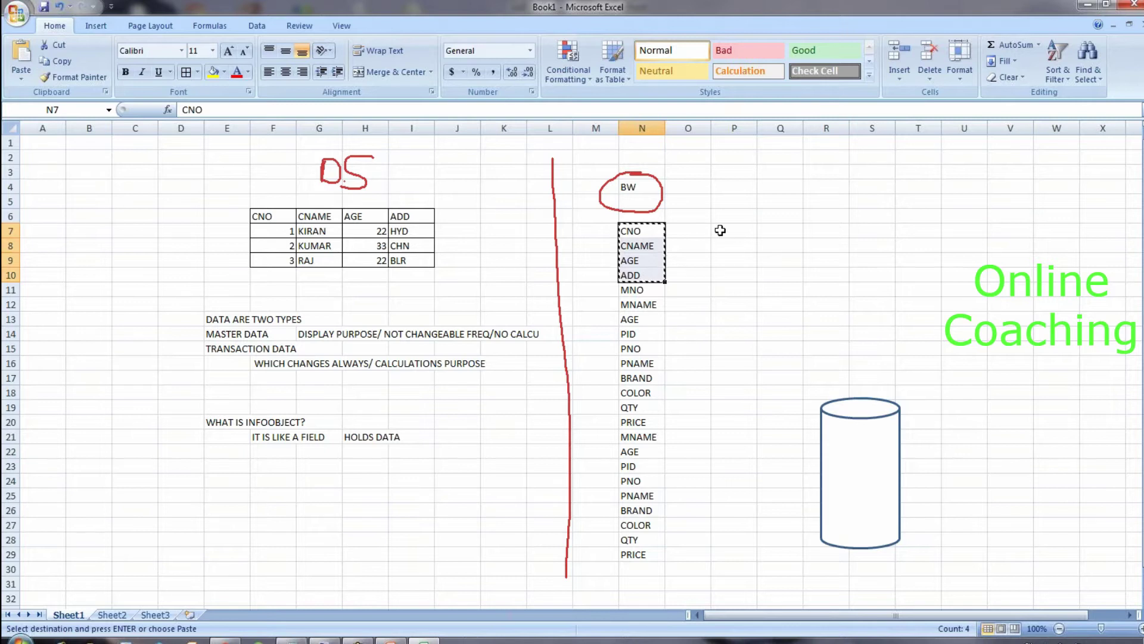
click(736, 231)
key(ctrl+v)
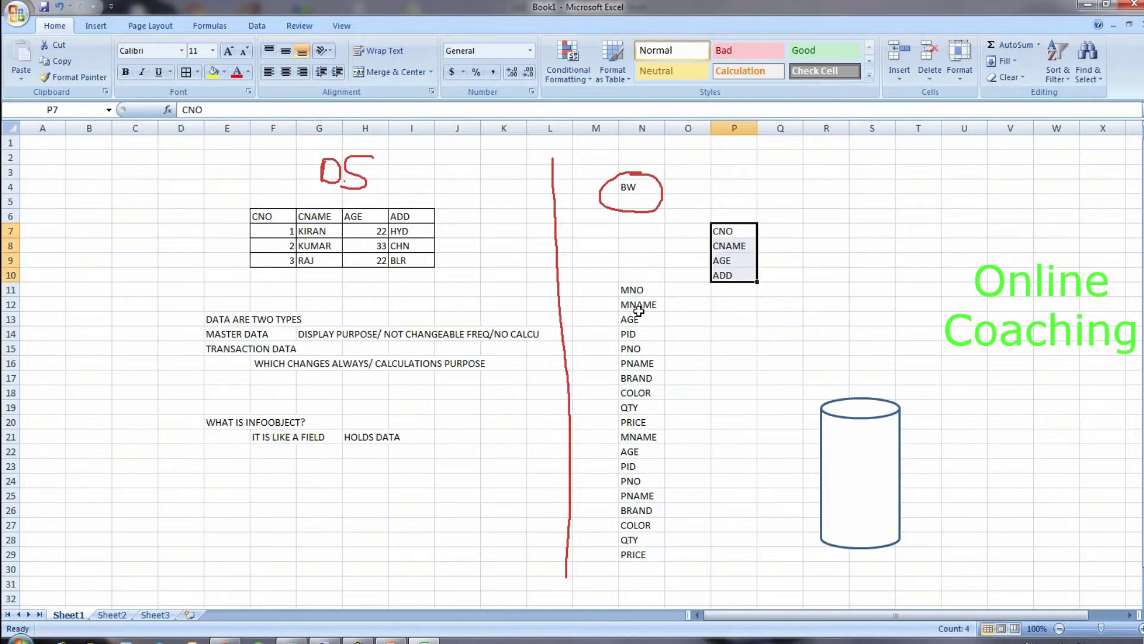
Step: Cut MNO, MNAME and AGE and move them to R11:R13
drag(623, 287, 640, 319)
key(ctrl+x)
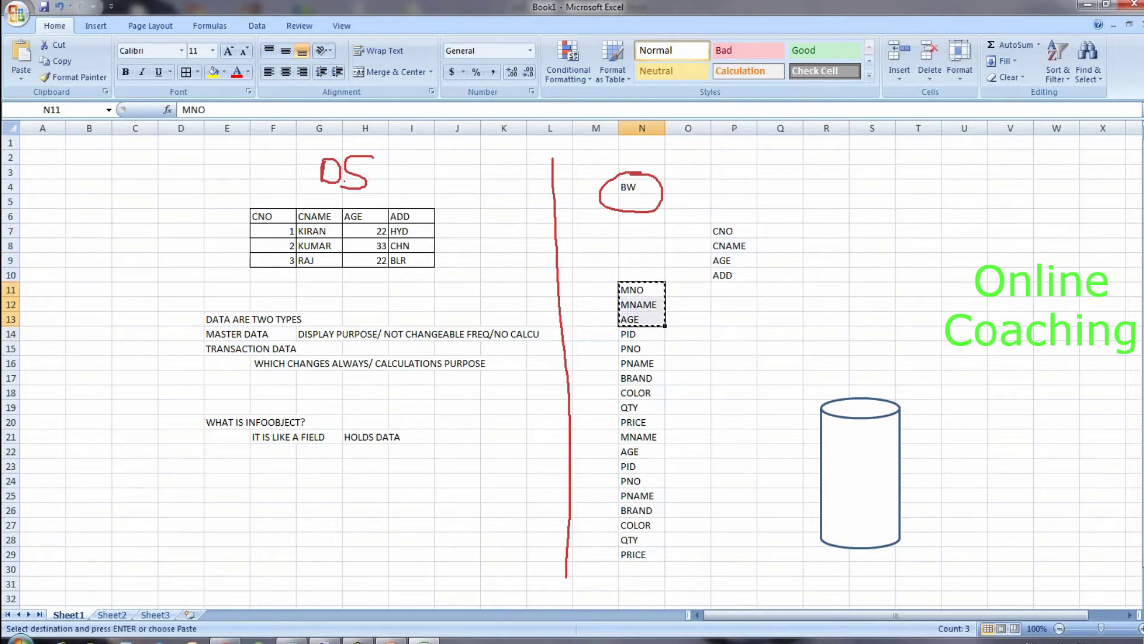
click(814, 292)
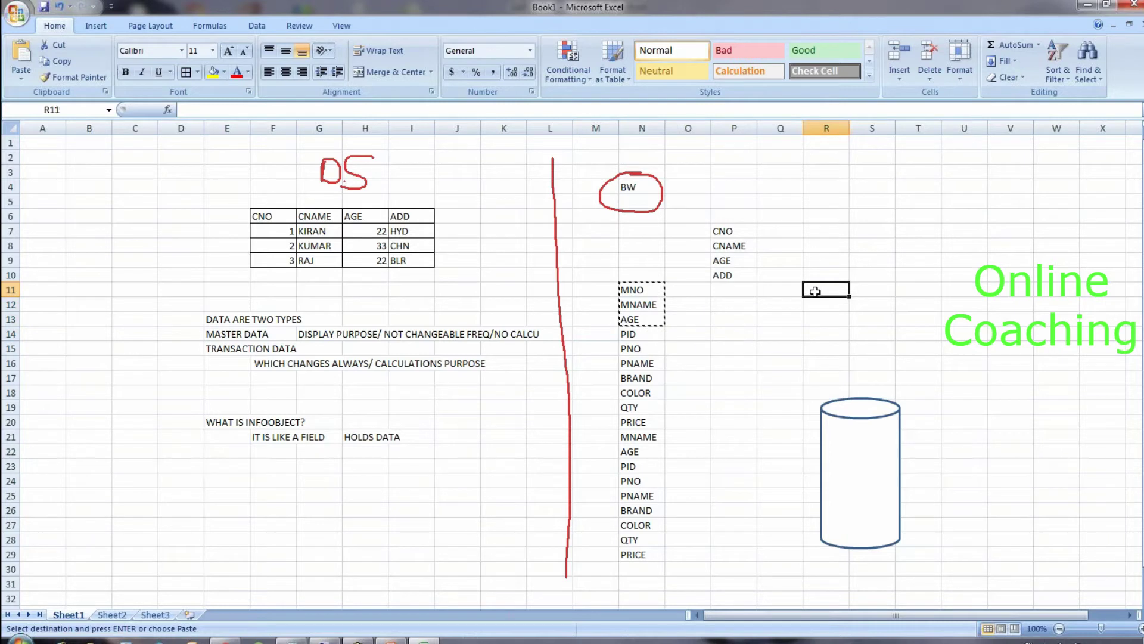
key(ctrl+v)
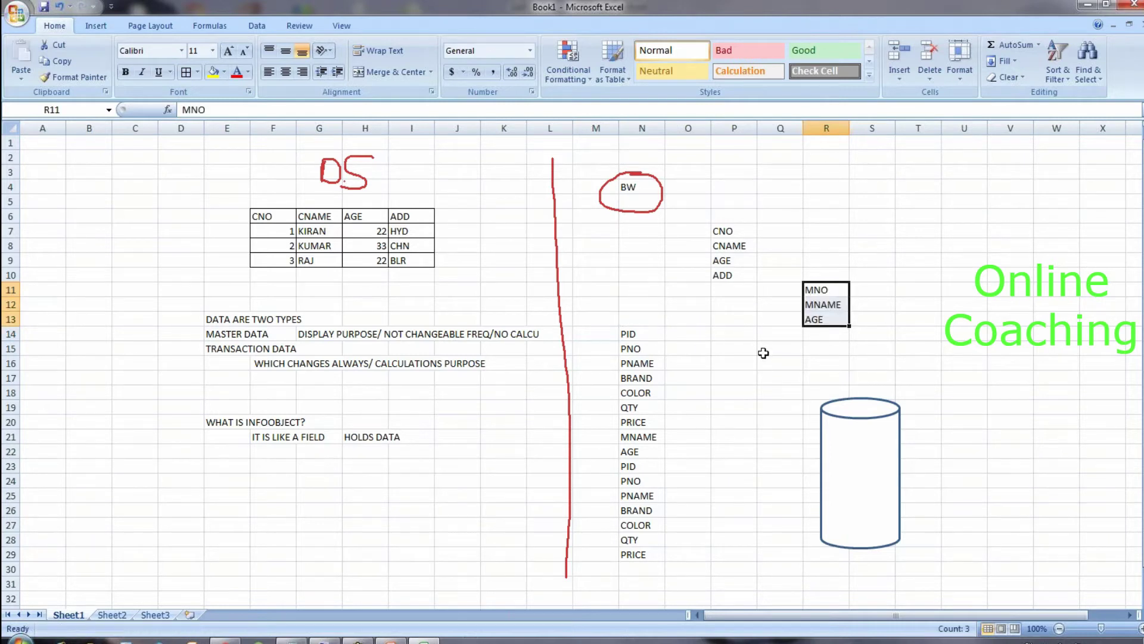
drag(721, 232, 728, 276)
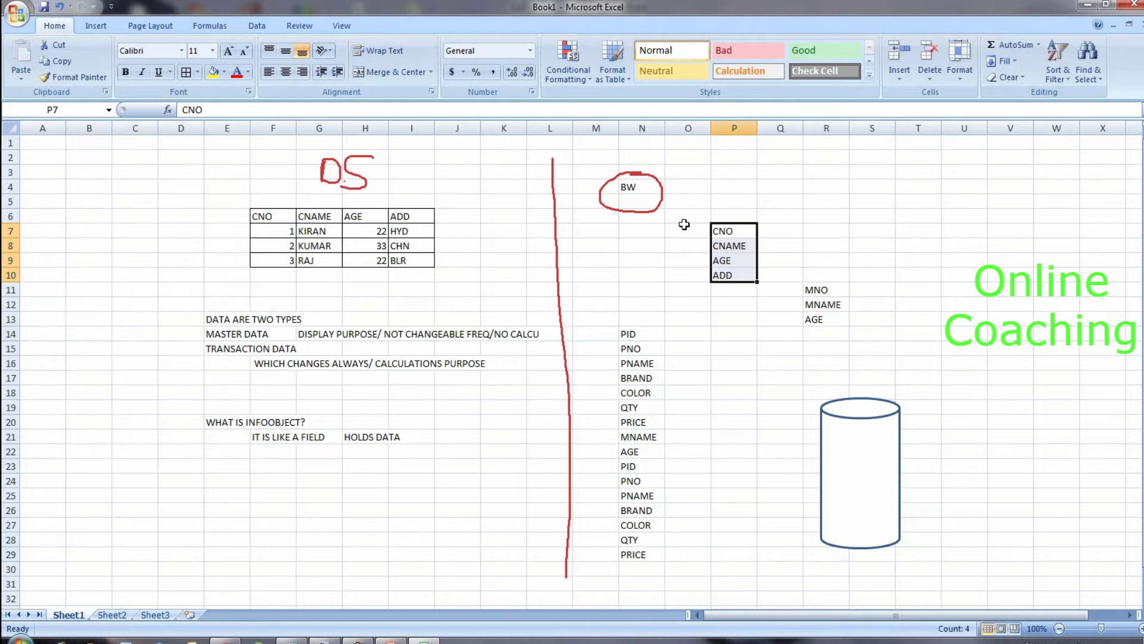
Step: Add the heading CUSTOMER DATA in P6 above the customer fields
click(733, 214)
text(CUST)
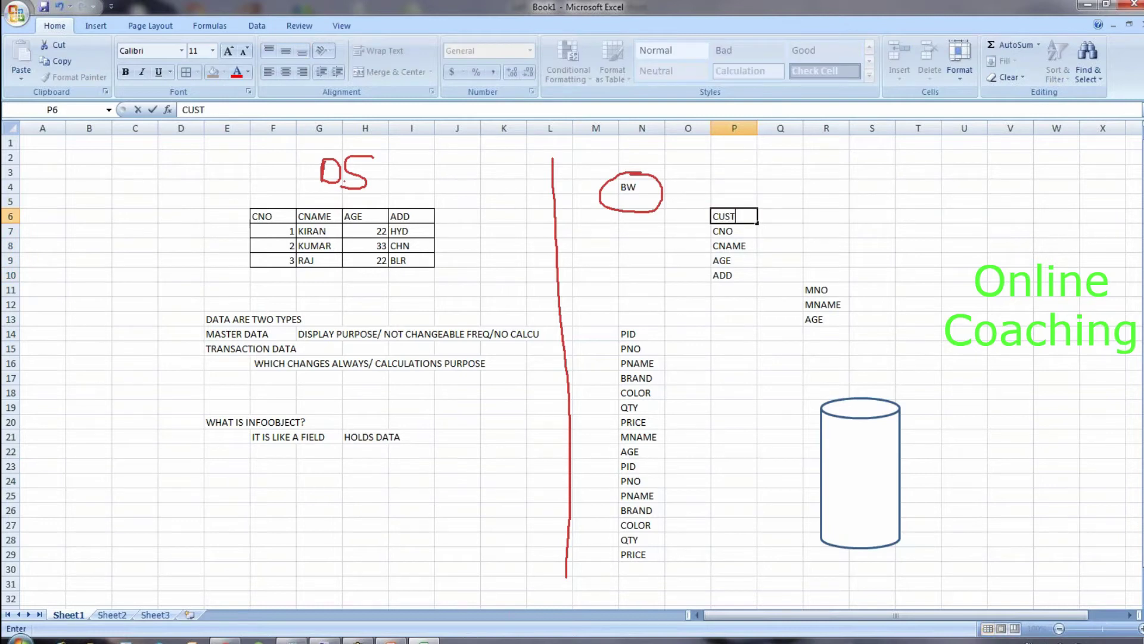
text(OMER OBJECTS)
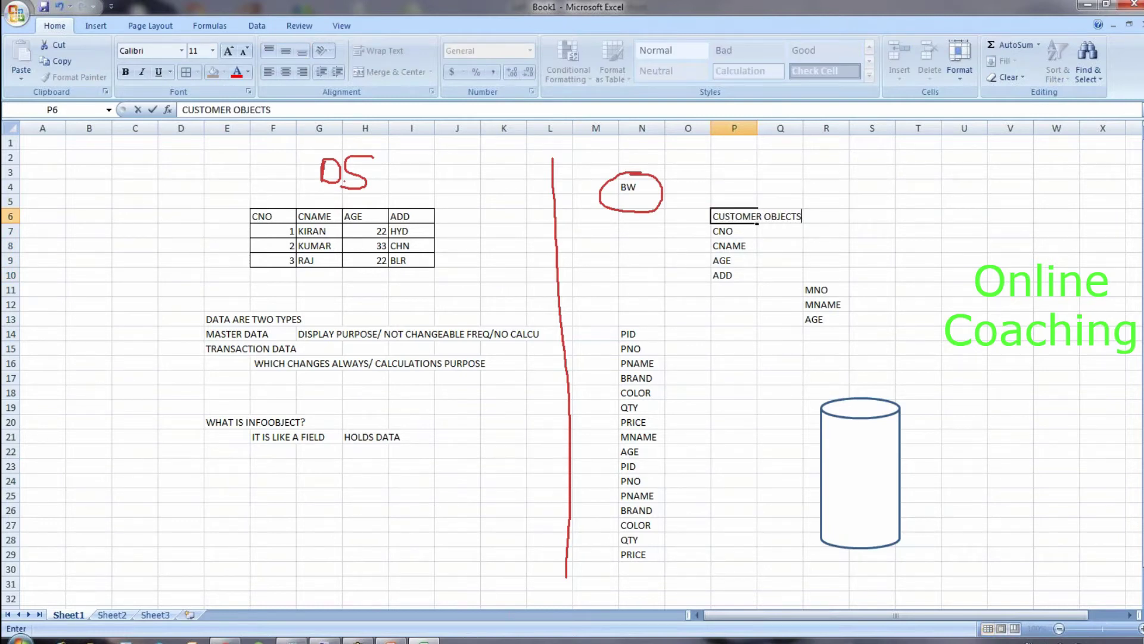
key(BackSpace)
key(BackSpace)
key(BackSpace)
key(BackSpace)
key(BackSpace)
key(BackSpace)
key(BackSpace)
text(DATA)
Step: Add the heading MATERIAL DATA in R10 above MNO, MNAME, AGE
click(811, 274)
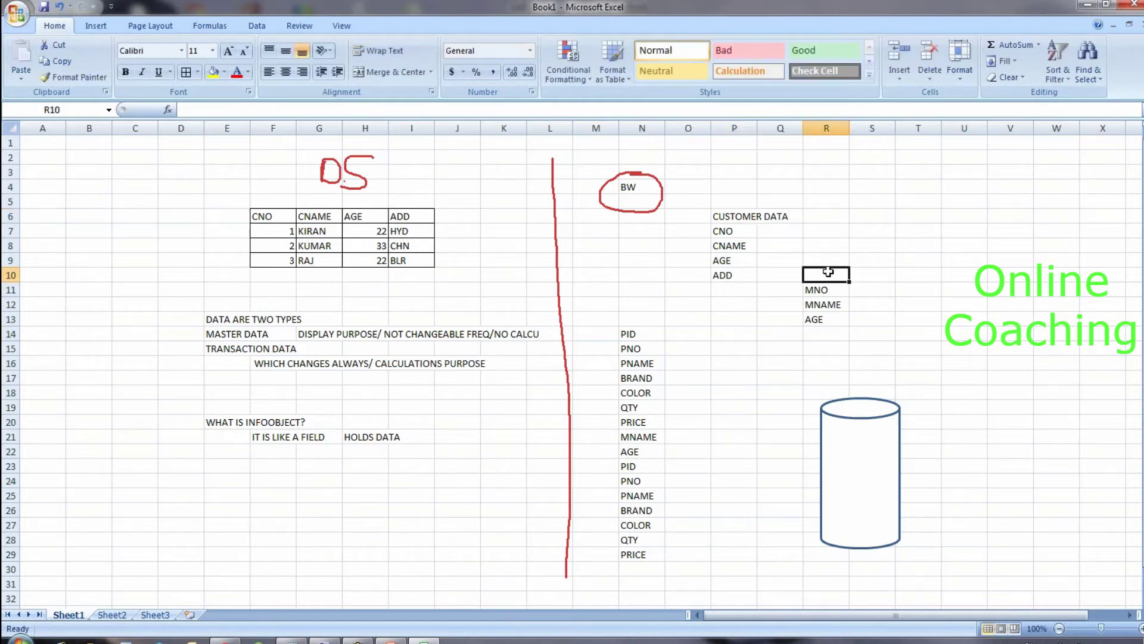
text(MATERIAL DATA)
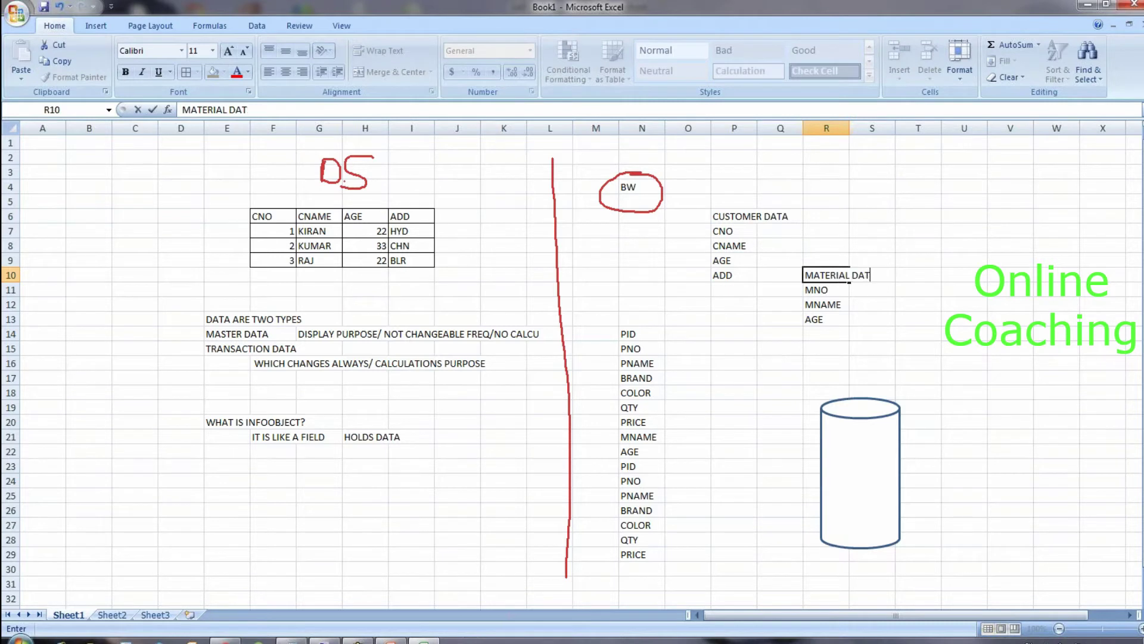
click(780, 293)
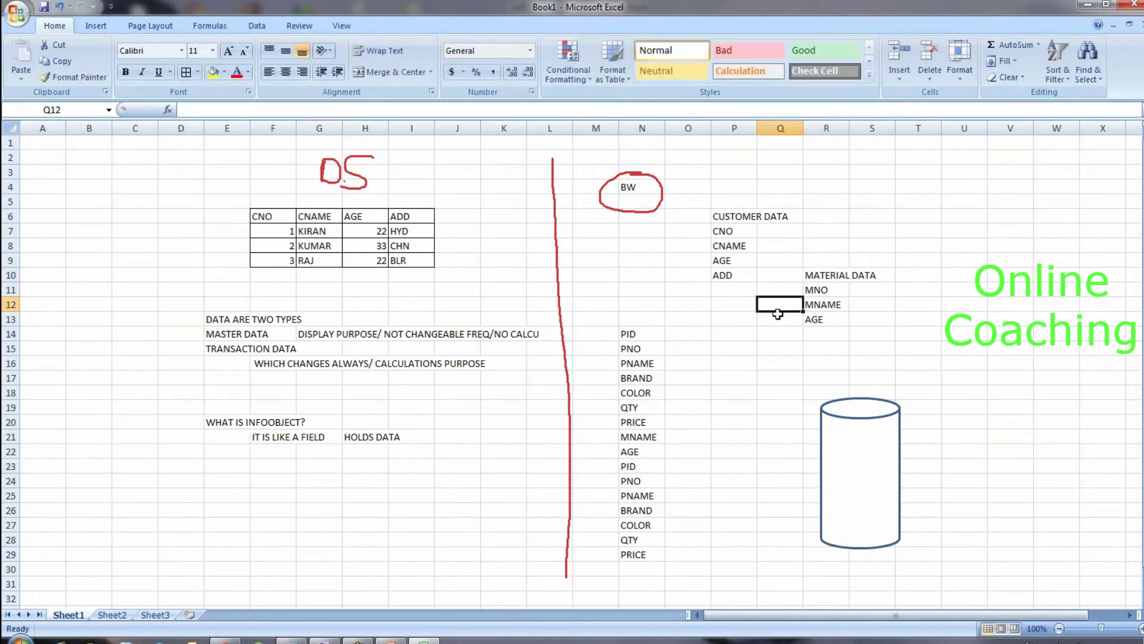
click(836, 277)
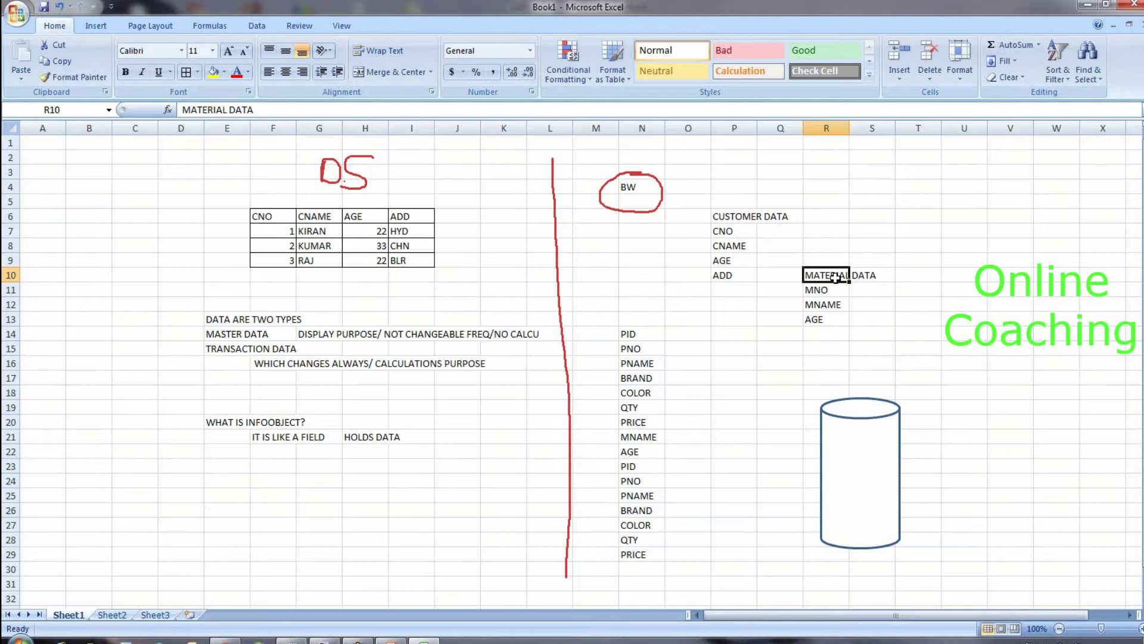
click(754, 211)
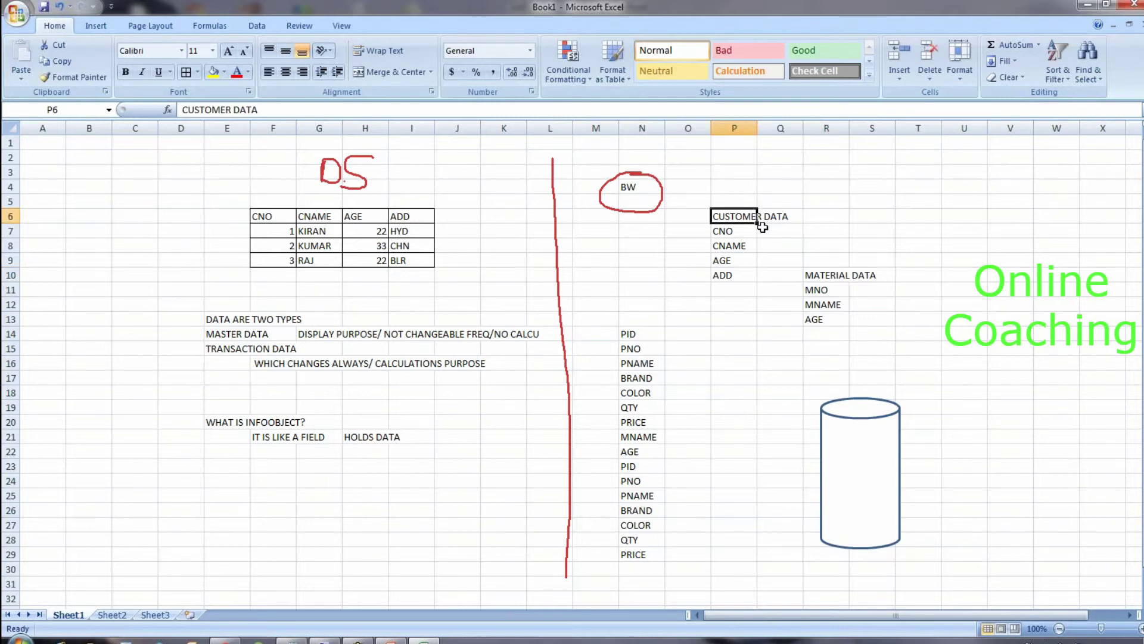
Step: Draw a rectangle over the CUSTOMER DATA group in column P
drag(724, 234, 742, 273)
click(746, 346)
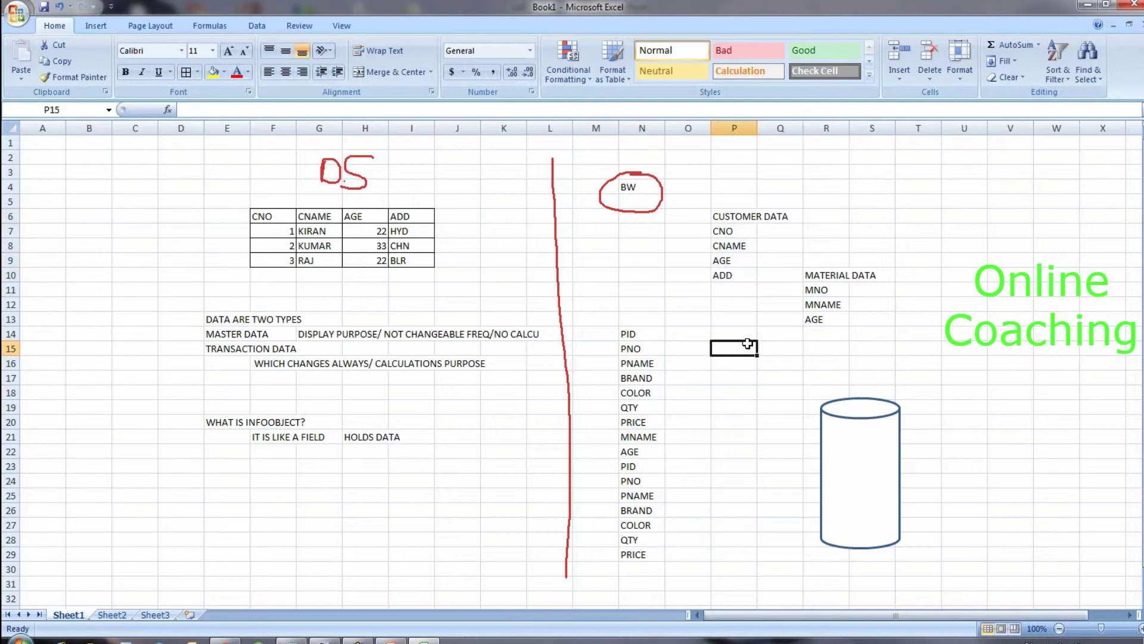
click(105, 30)
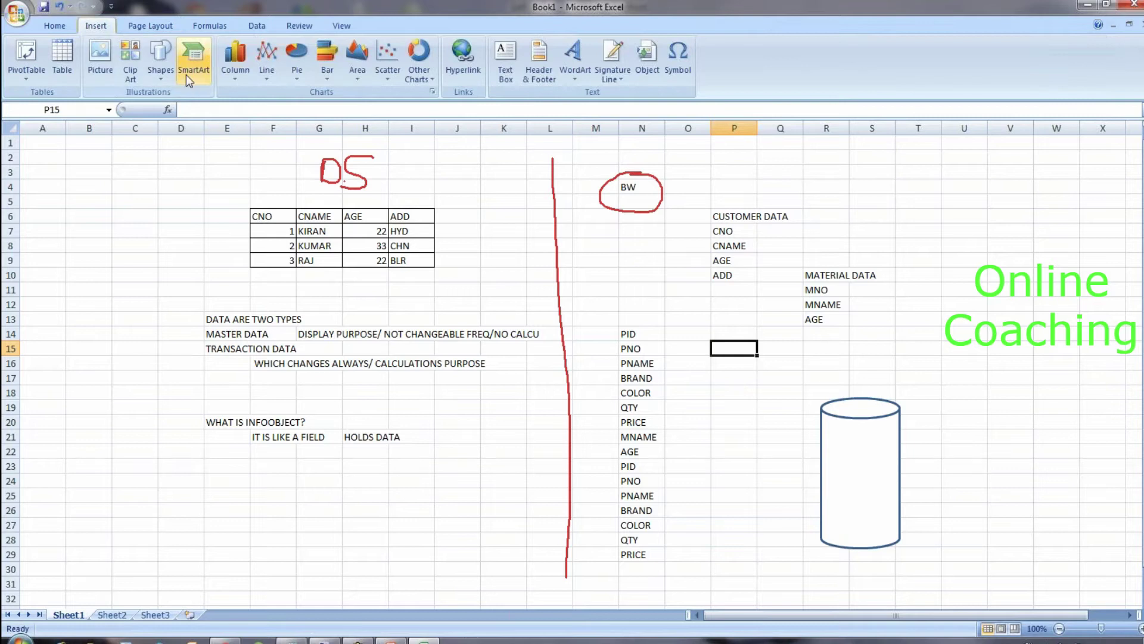
click(162, 71)
click(154, 182)
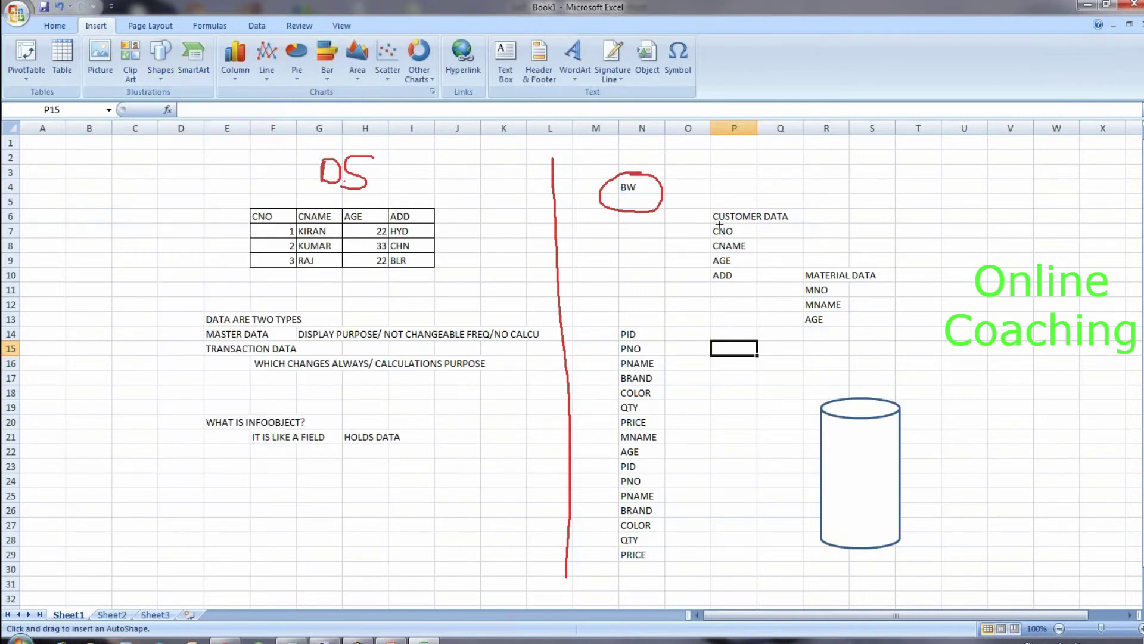
drag(701, 197, 799, 290)
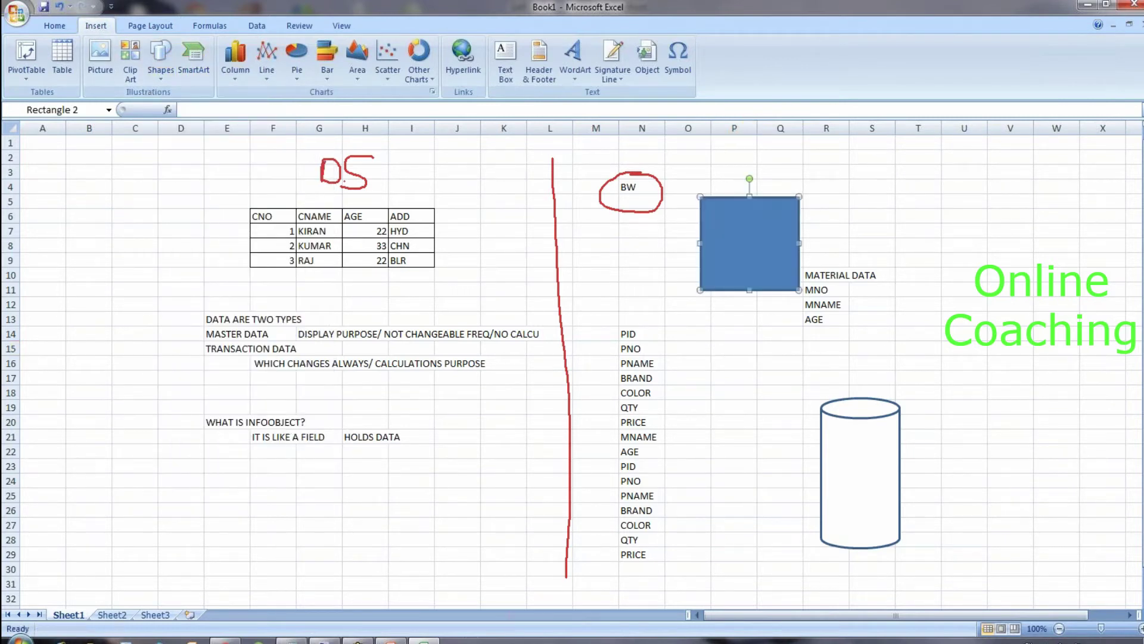
Step: Set the rectangle's fill to No Fill so only its outline shows
click(55, 26)
click(224, 72)
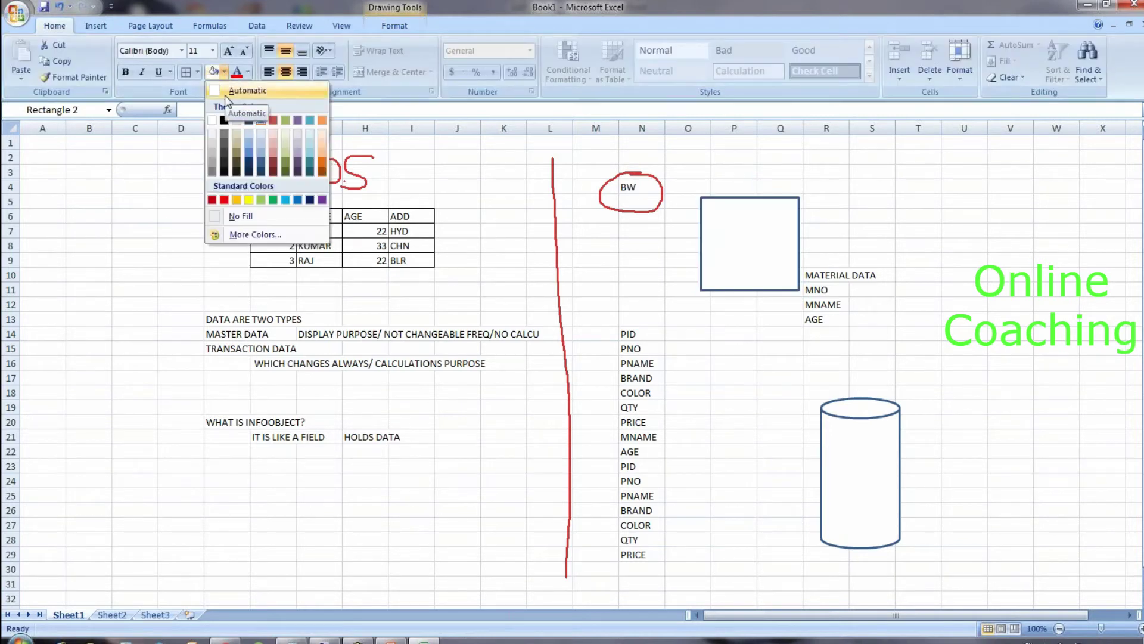
click(239, 216)
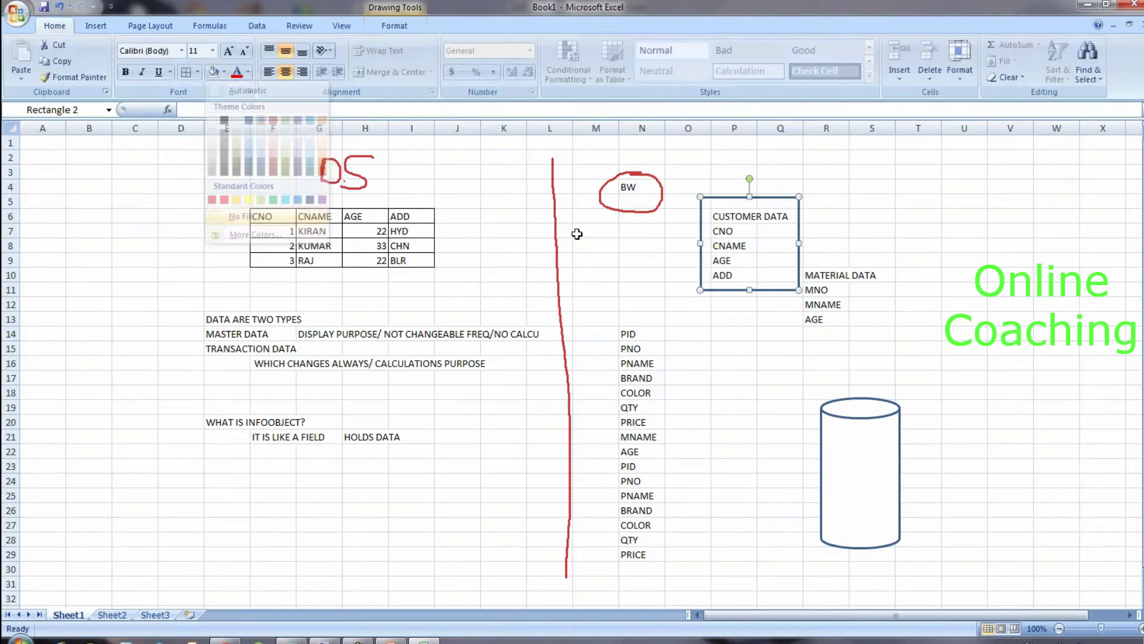
click(856, 210)
click(765, 185)
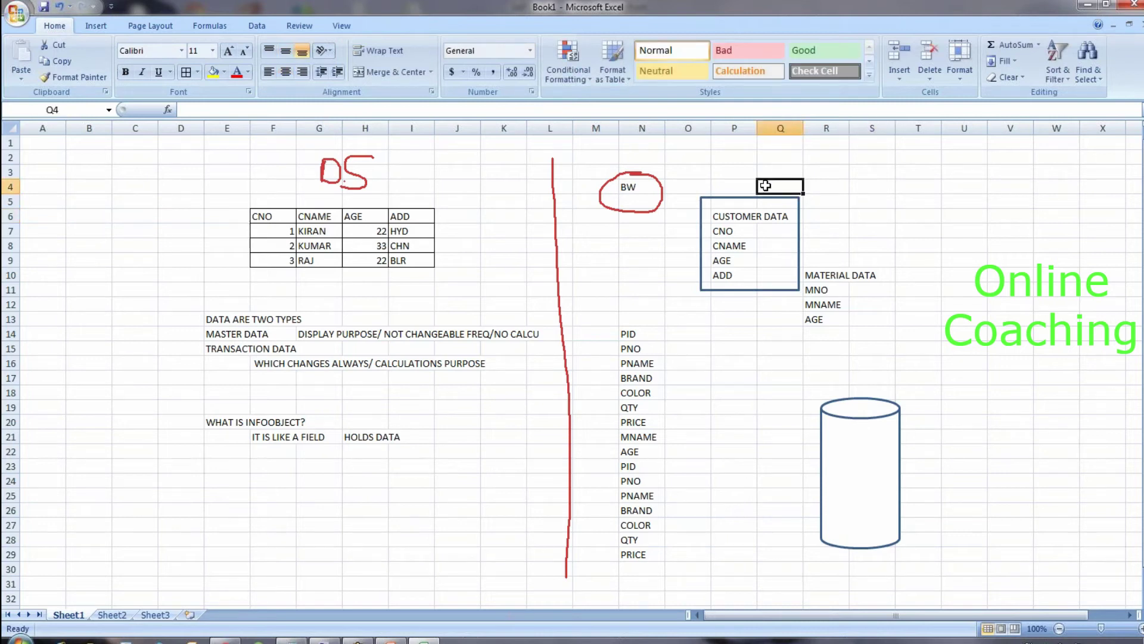
Step: Label the rectangle INFOAREA in Q4 and delete the CUSTOMER DATA heading from P6
text(INFOAREA)
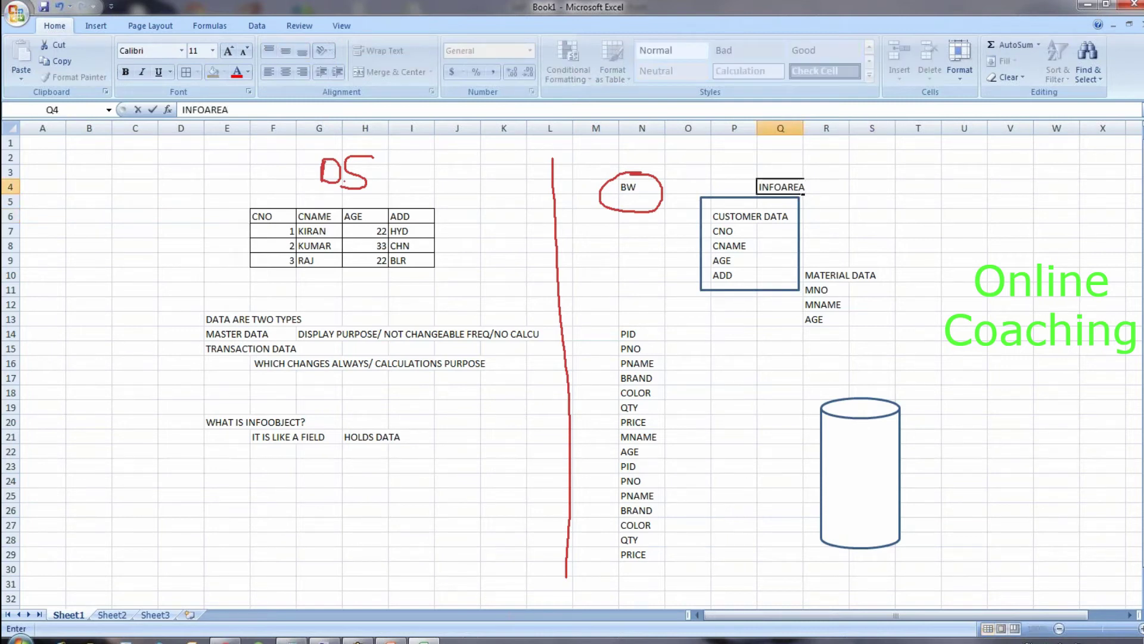
click(739, 344)
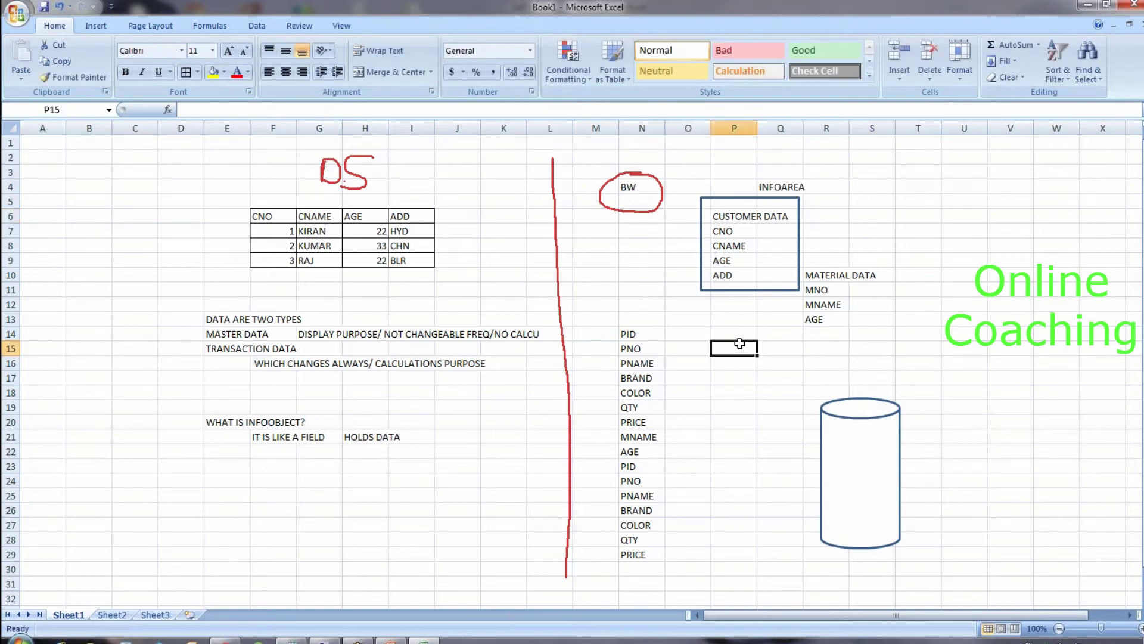
click(756, 220)
key(Delete)
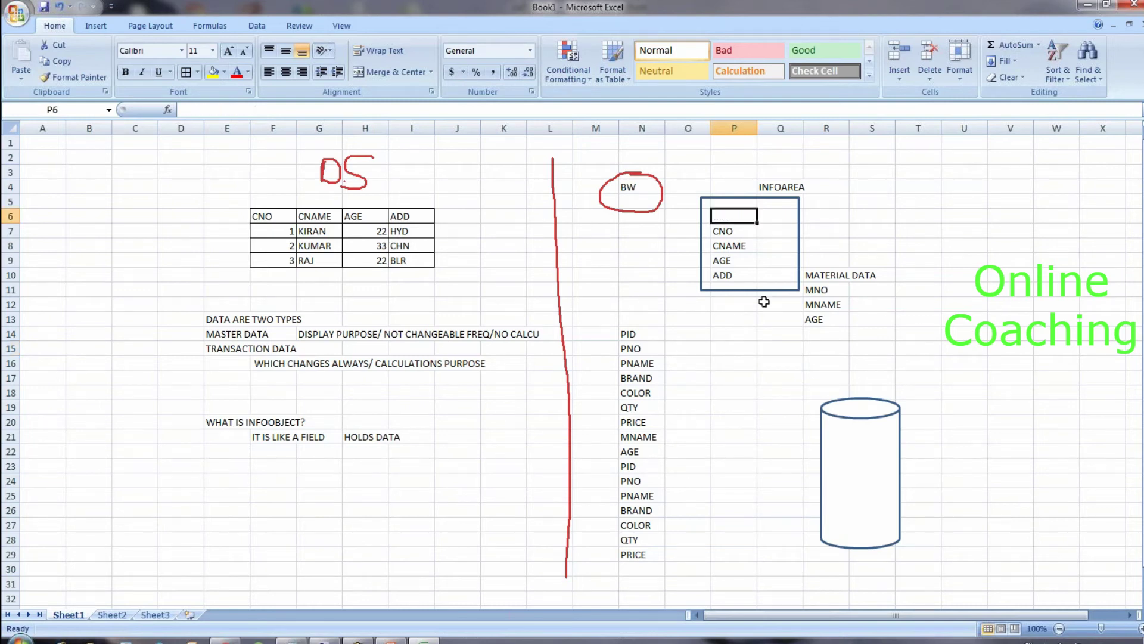
click(763, 304)
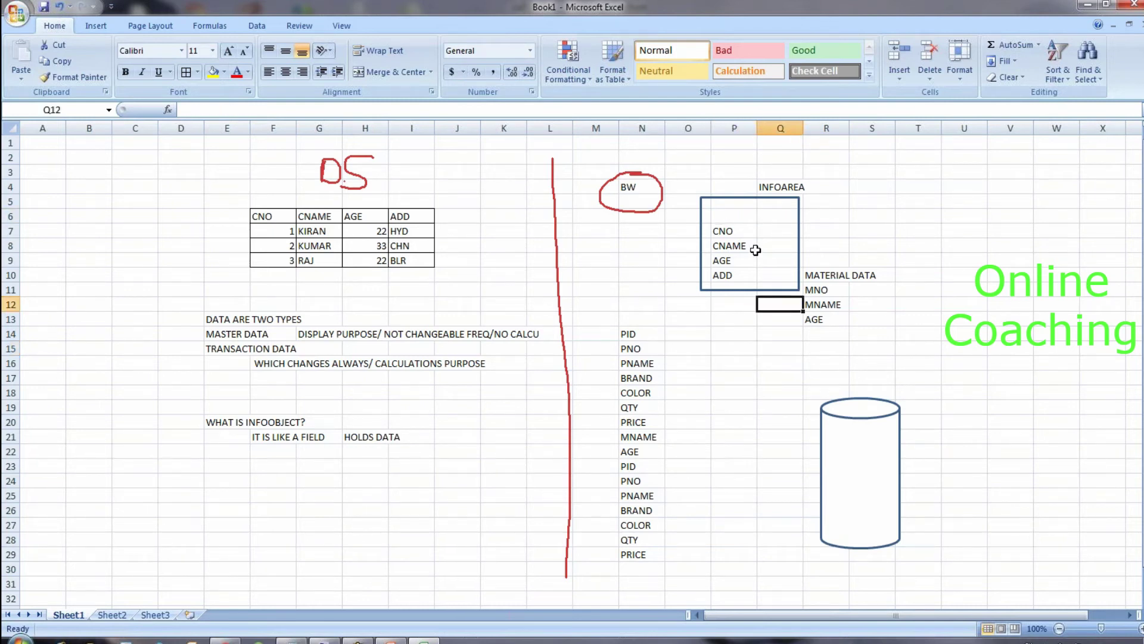
click(777, 198)
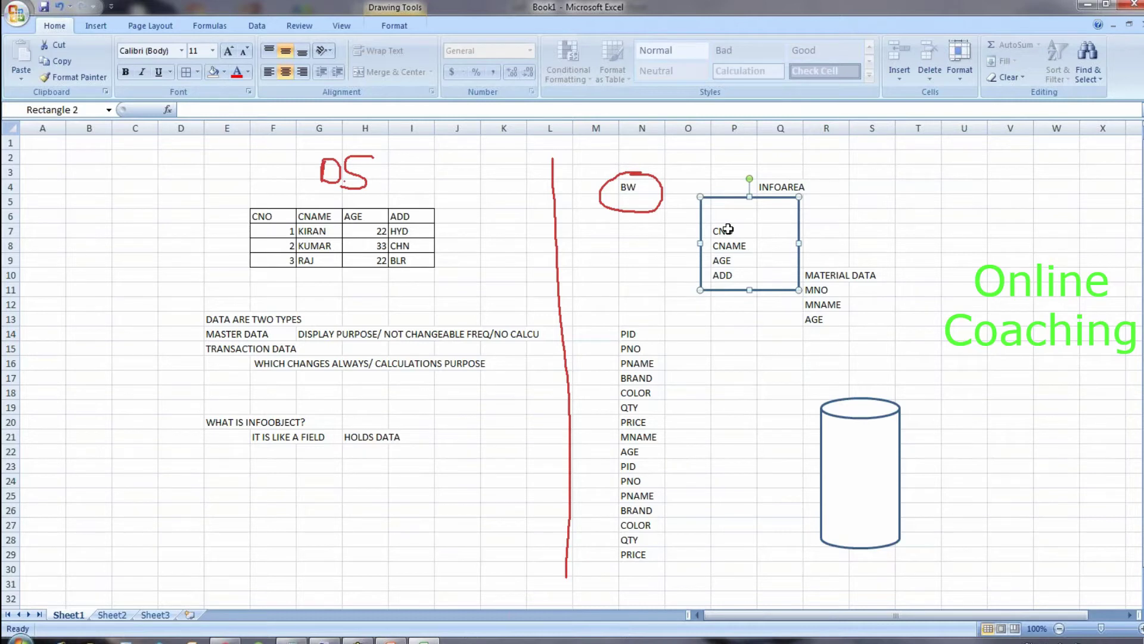
Step: Copy the CNO–ADD list from P7:P10 and paste it one row higher at P6
drag(728, 229, 733, 277)
click(732, 266)
drag(727, 231, 729, 275)
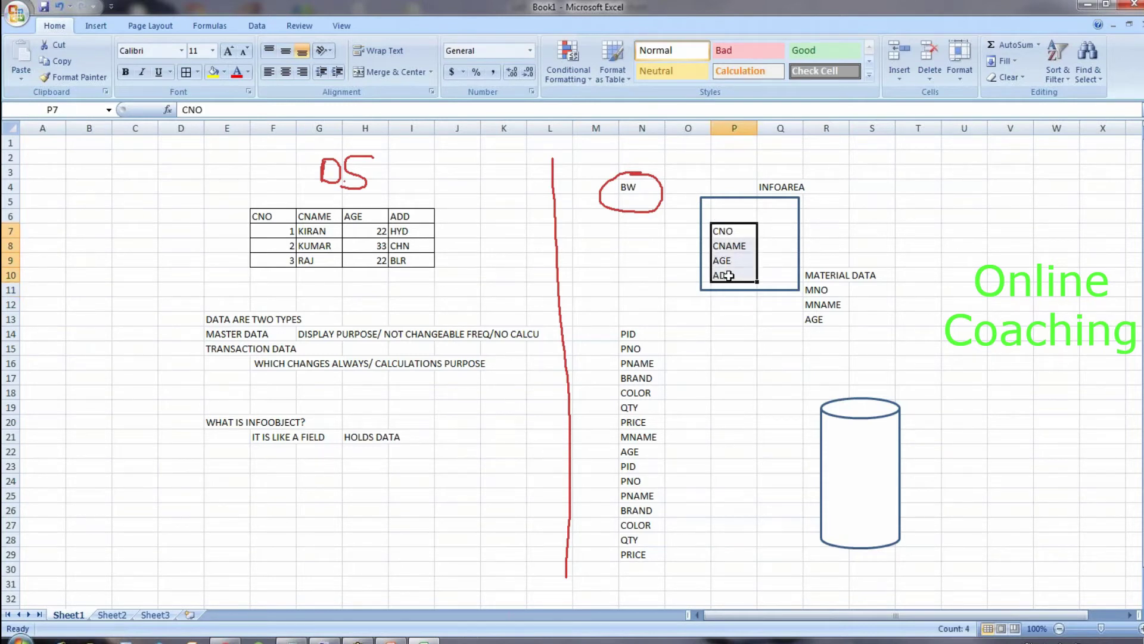
key(ctrl+c)
click(728, 216)
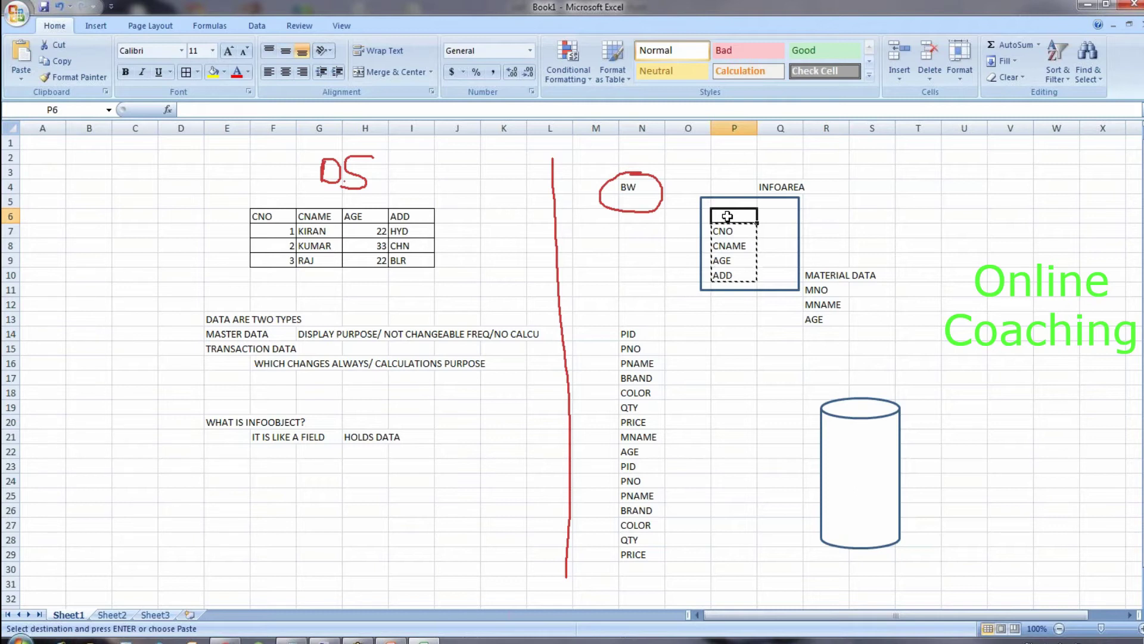
key(ctrl+v)
click(737, 272)
click(732, 219)
drag(733, 223, 735, 267)
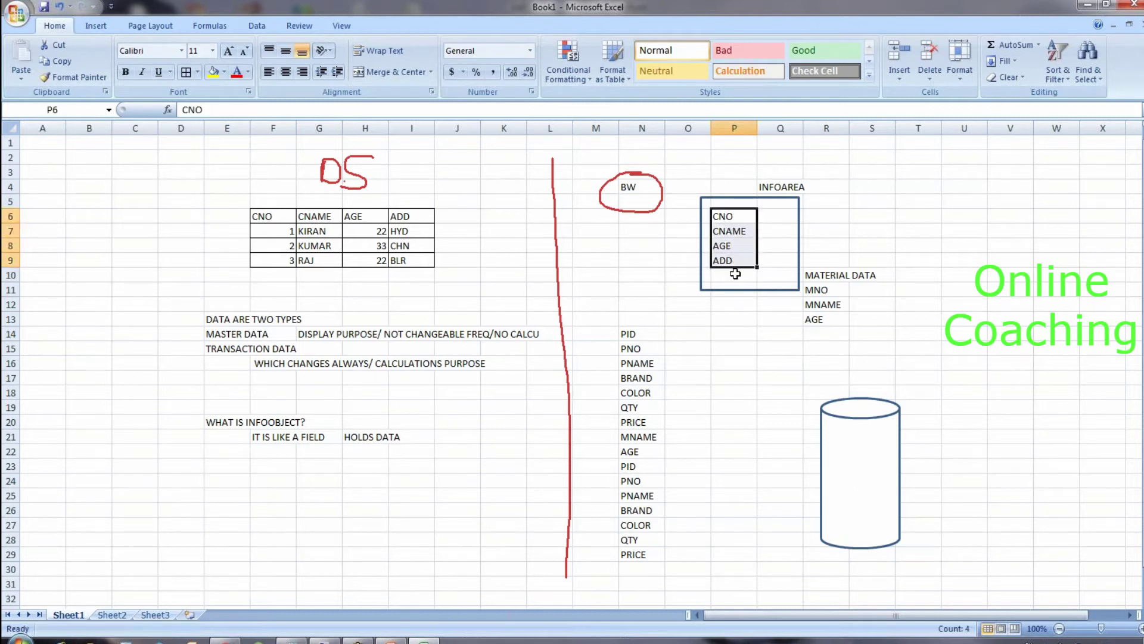
Step: Enter PRICE in P10 beneath the CNO–ADD list
click(735, 274)
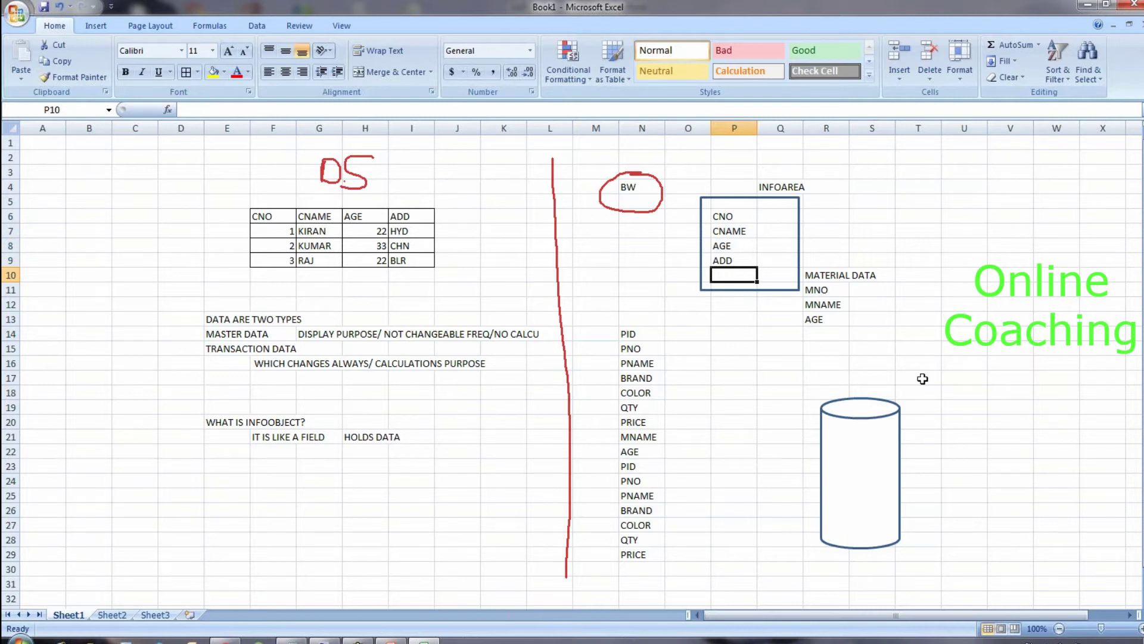
text(QTY)
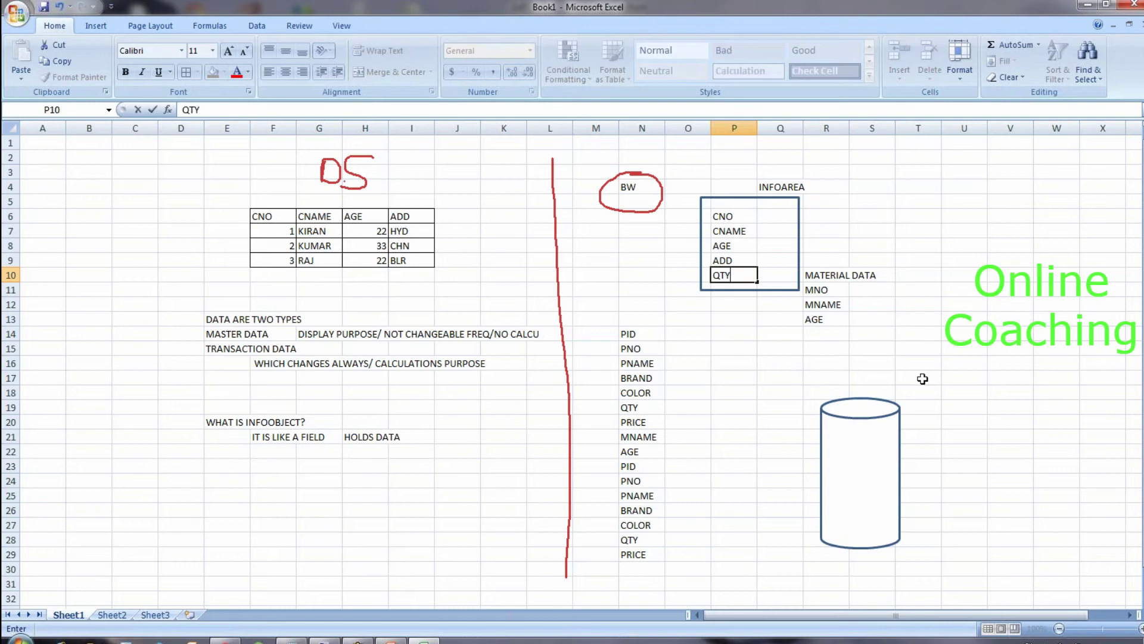
key(BackSpace)
key(BackSpace)
key(BackSpace)
text(PRICE)
click(757, 280)
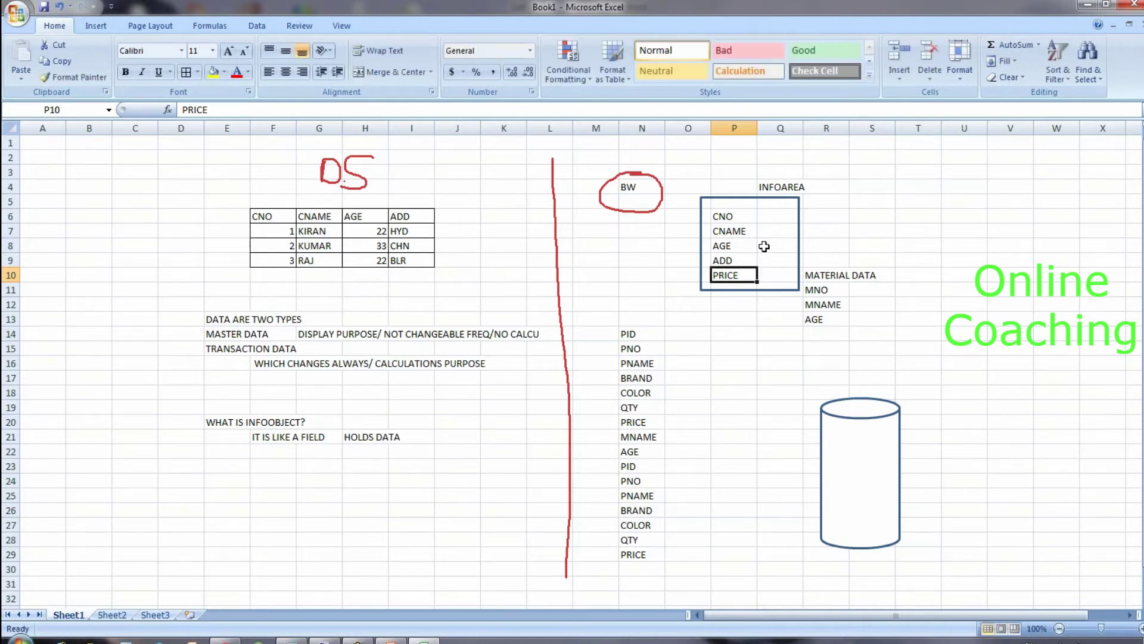
drag(739, 208, 740, 265)
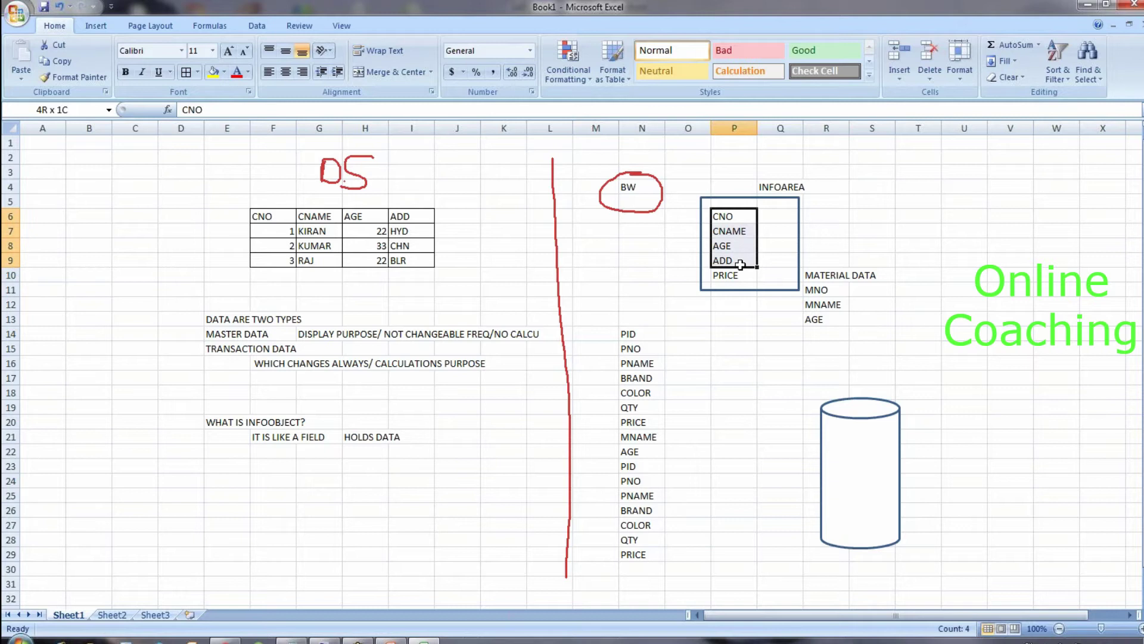
click(742, 278)
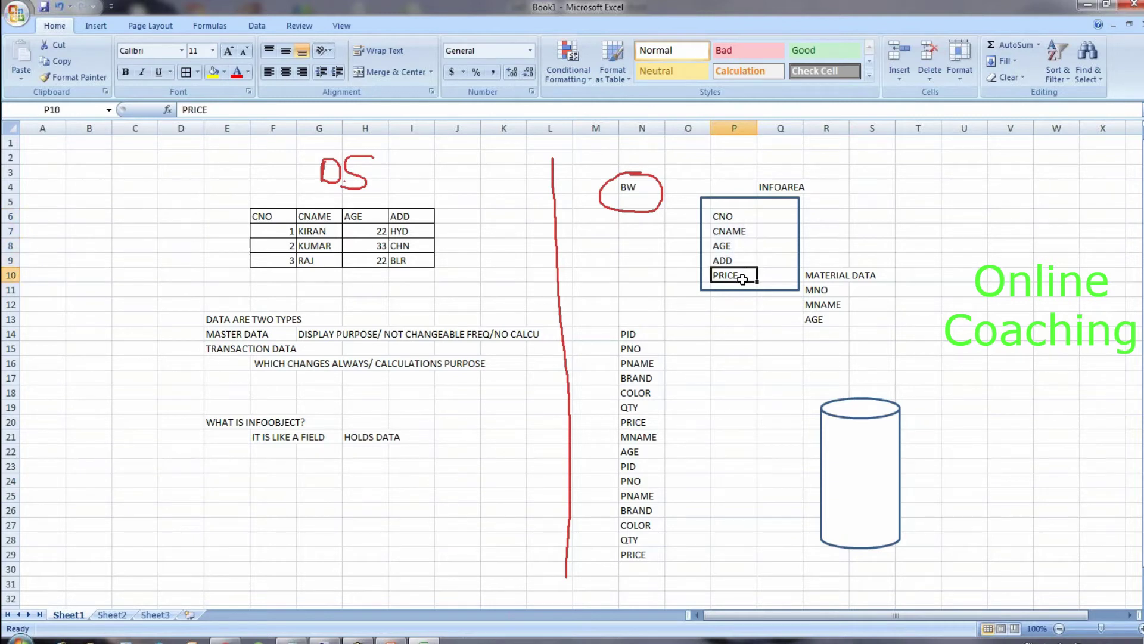
Step: Widen the INFOAREA rectangle to enclose the MATERIAL DATA list in R10:R13
click(799, 291)
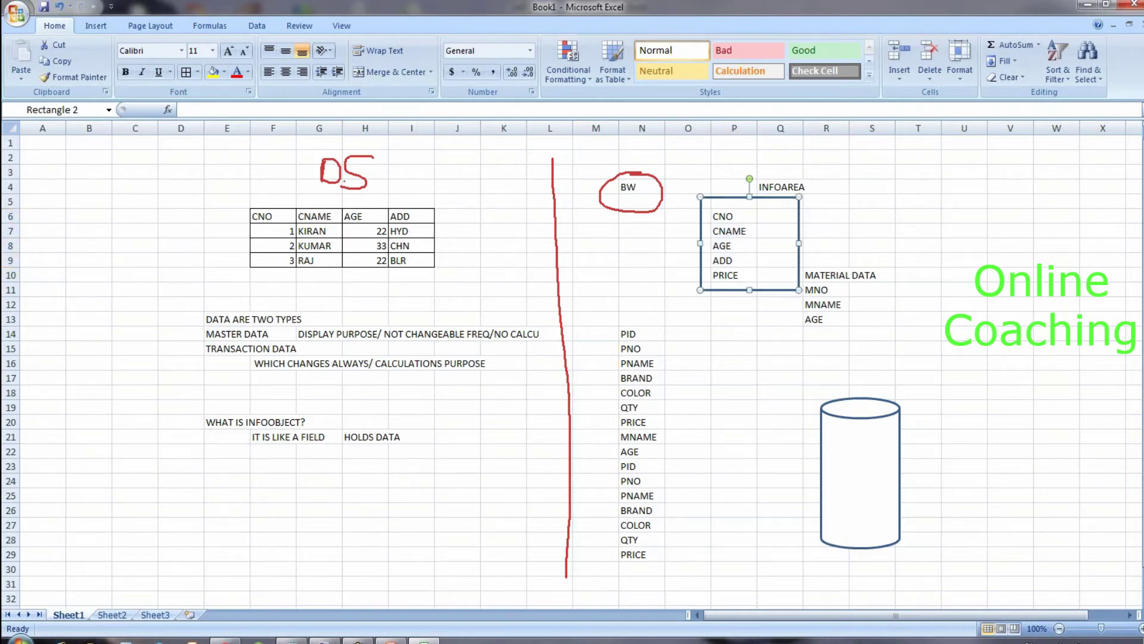
drag(800, 290, 888, 335)
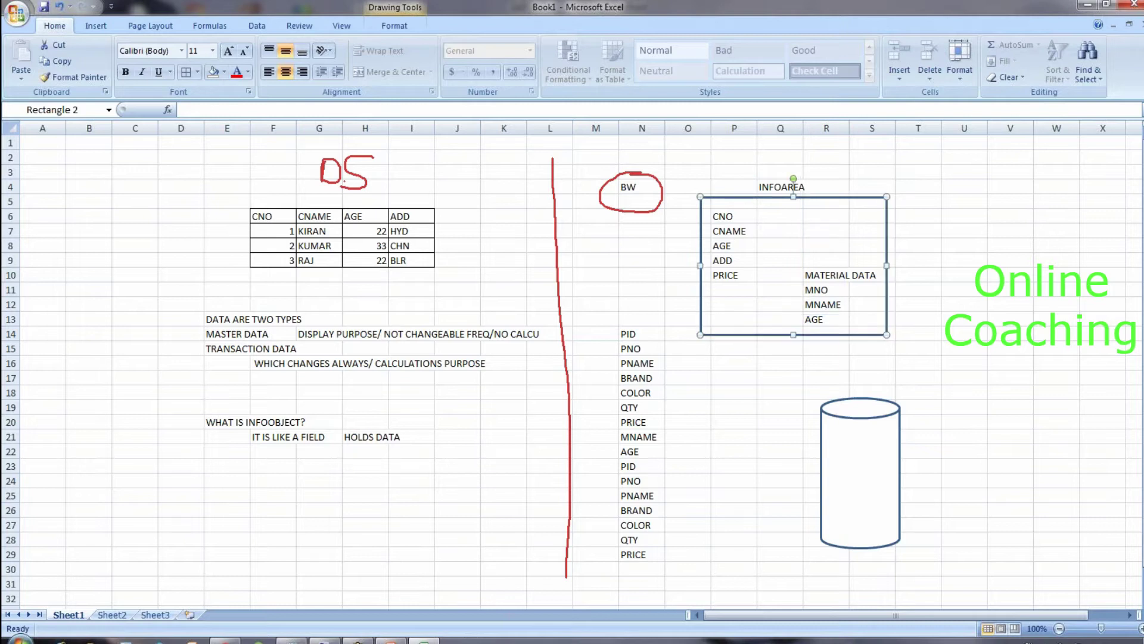
double_click(830, 276)
click(821, 304)
drag(823, 275, 827, 320)
Step: Clear the MATERIAL DATA list and the PRICE cell
key(Delete)
click(778, 289)
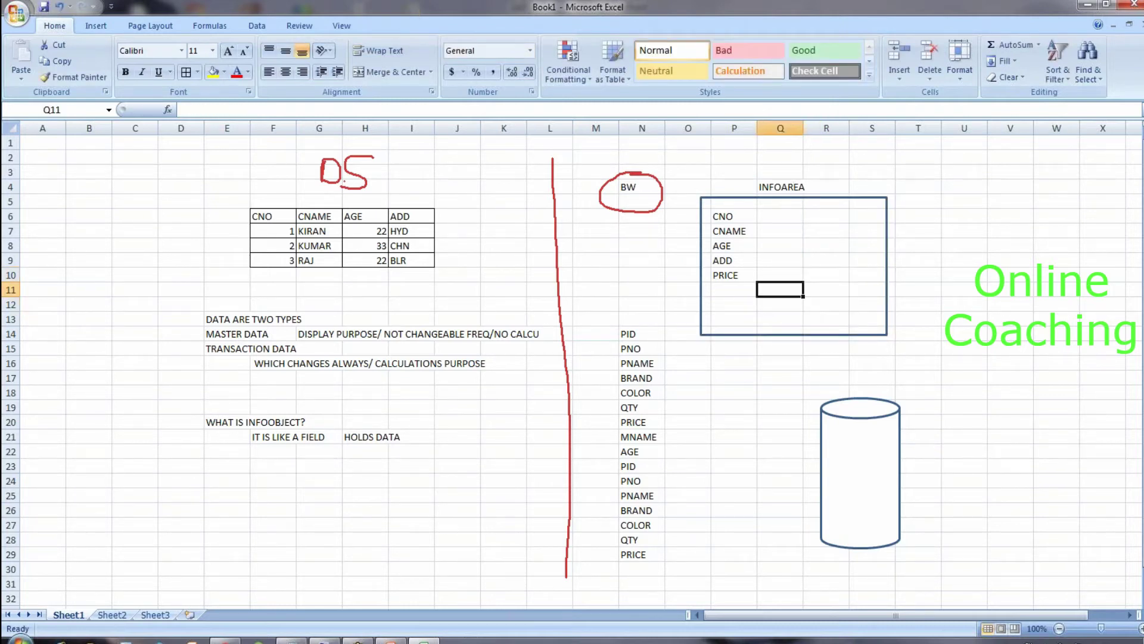
click(734, 276)
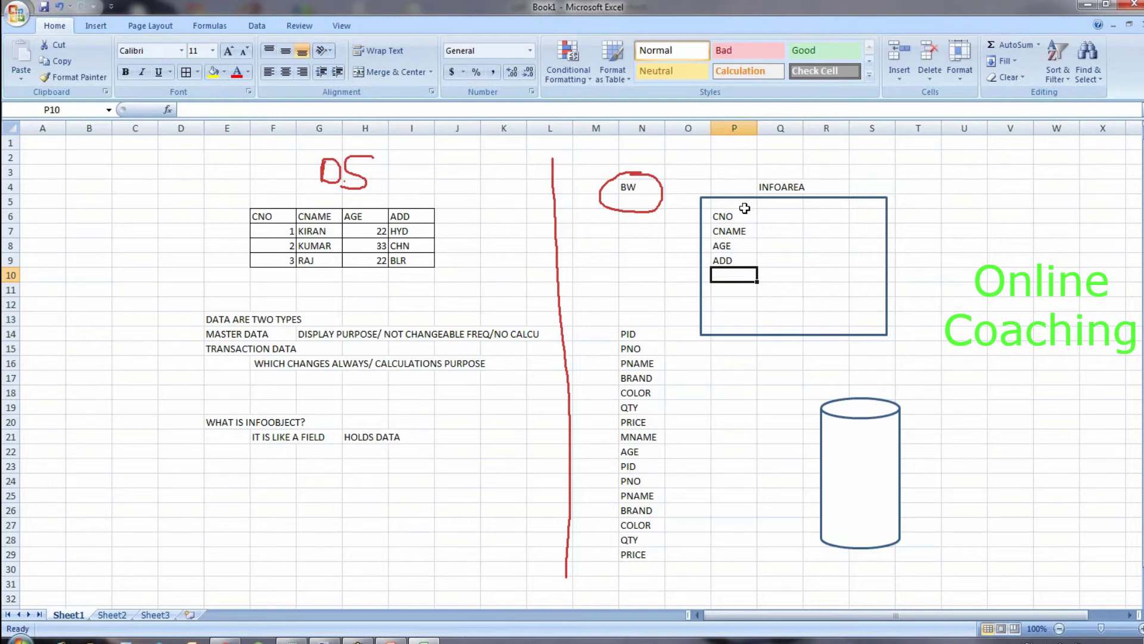
drag(732, 216, 734, 258)
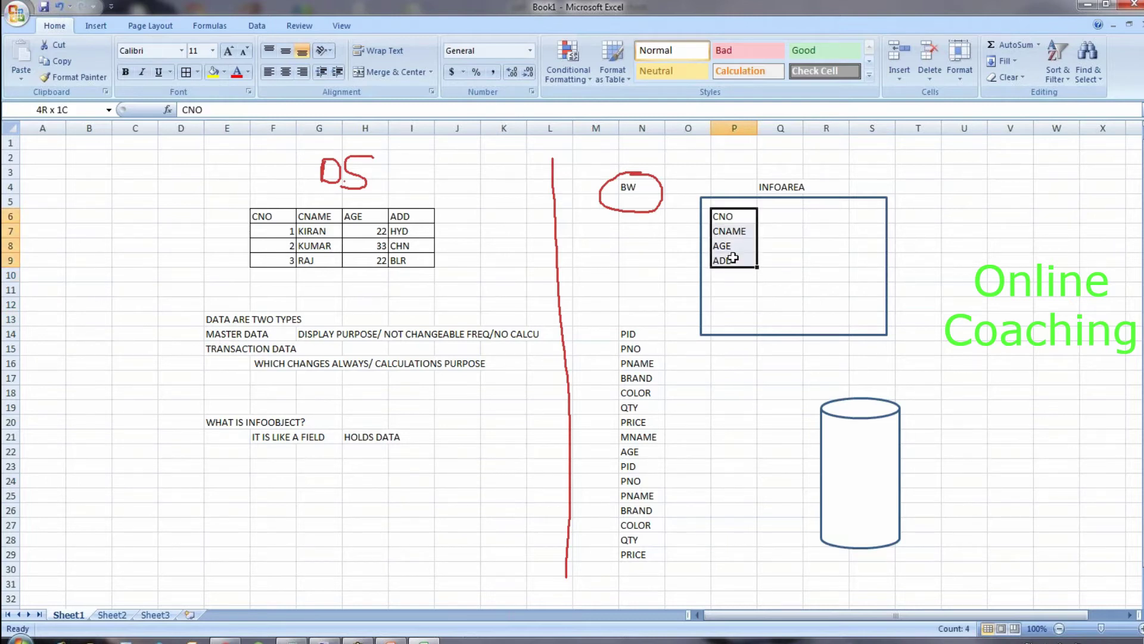
Step: Type QTY, PRICE, AMOUNT and DISCOUNT down column R beside the CNO–ADD fields
click(824, 216)
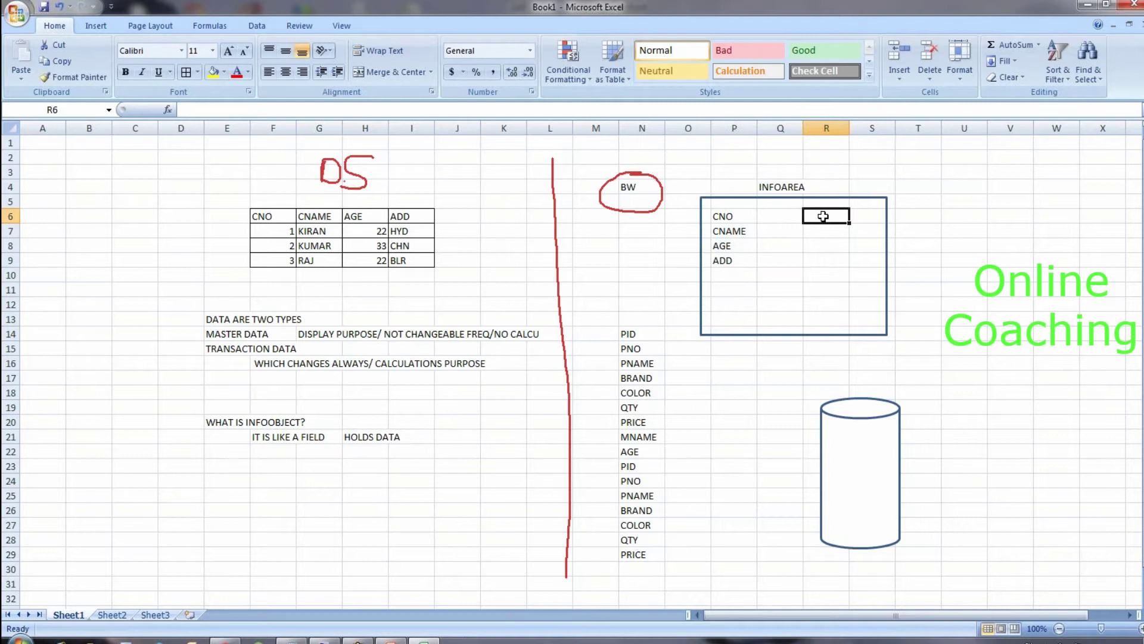
text(QTY)
key(Return)
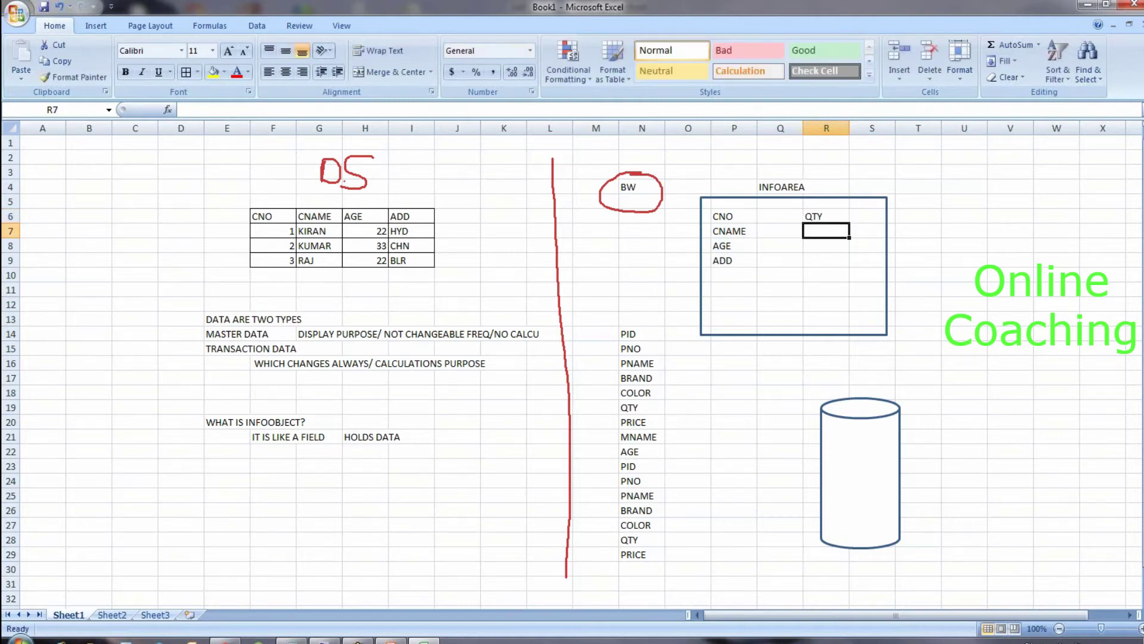
text(PRICE)
key(Return)
text(AMOUNT)
key(Return)
text(DISCOUNT)
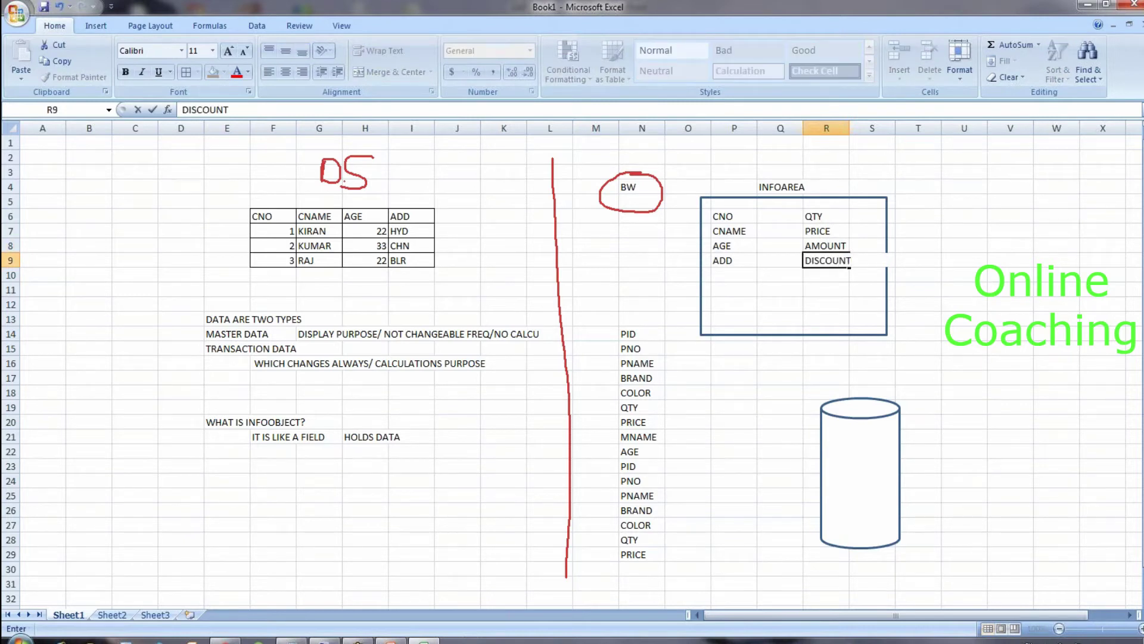
key(Return)
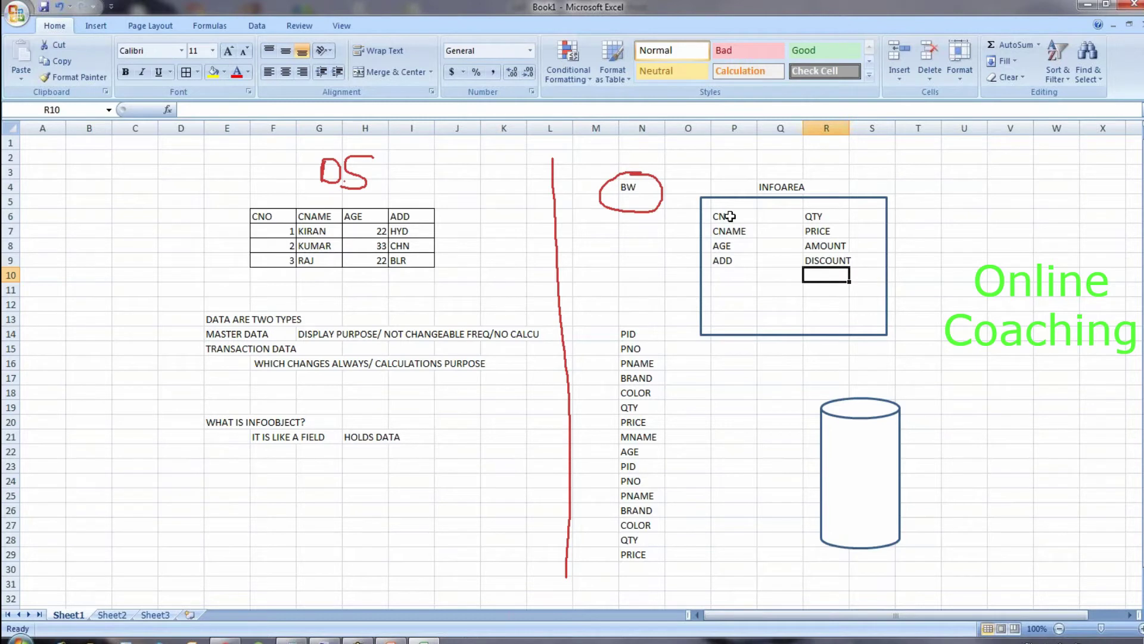
drag(731, 217, 738, 260)
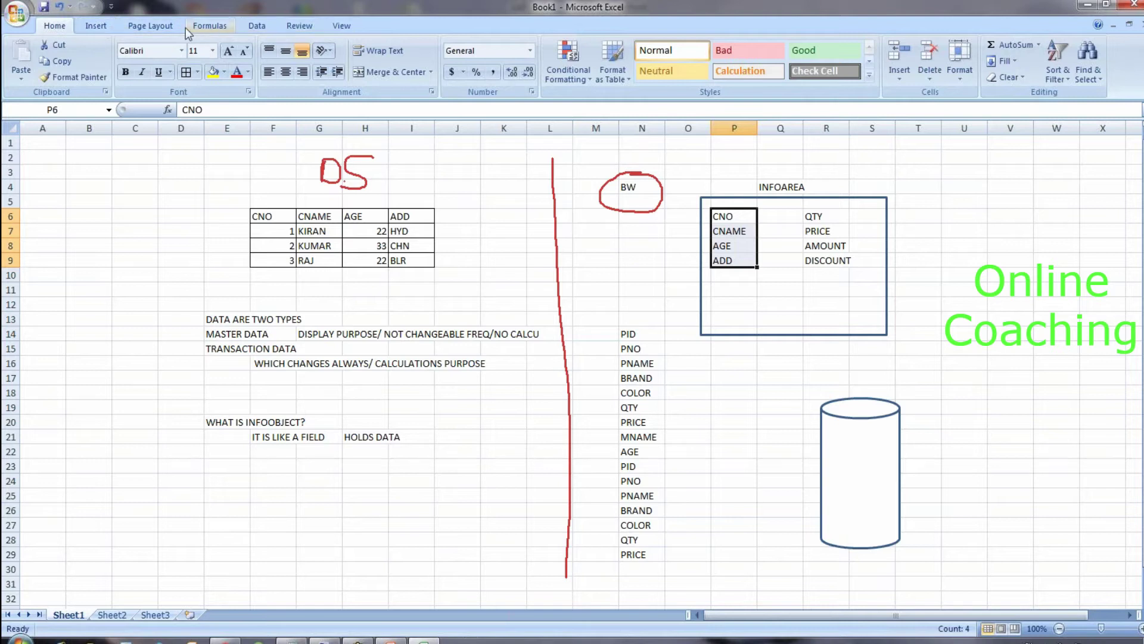
Step: Draw a rectangle over the CNO–ADD list and a duplicate over the QTY–DISCOUNT list
click(97, 26)
click(159, 74)
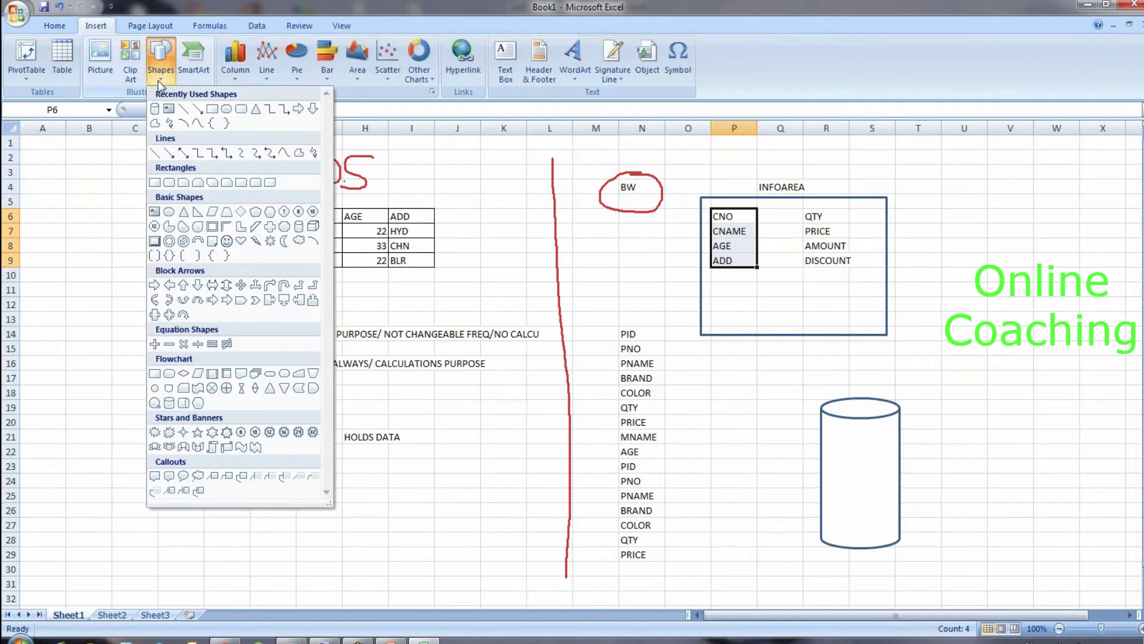
click(212, 108)
click(759, 306)
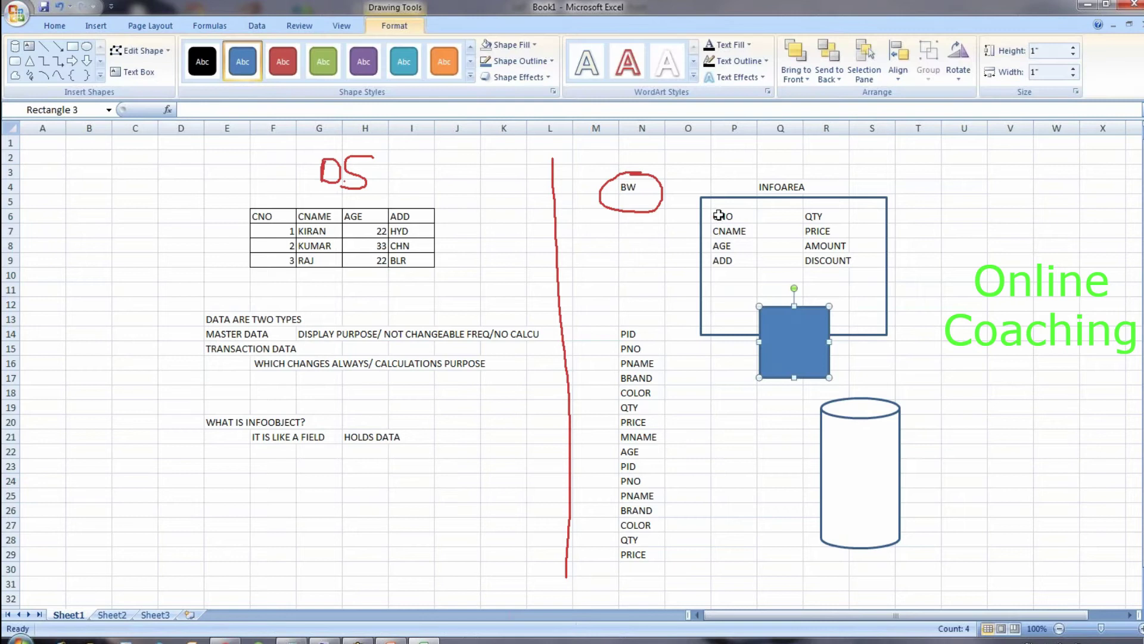
drag(816, 343, 760, 244)
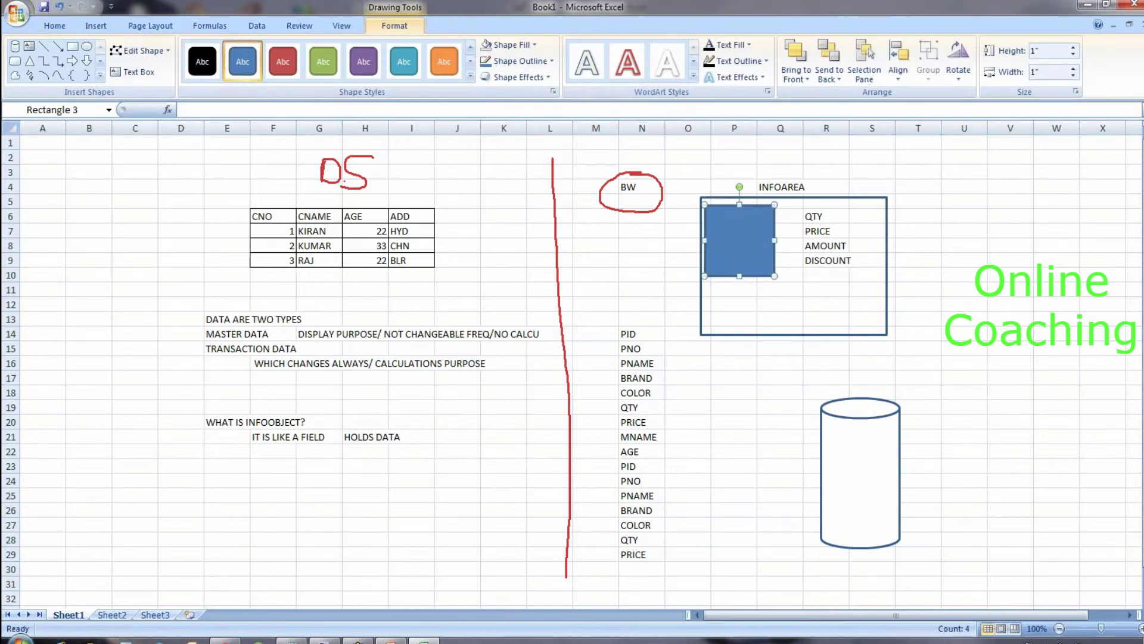
key(ctrl+d)
drag(742, 245, 828, 241)
Step: Set both rectangles to No Fill so the field lists show through
click(55, 27)
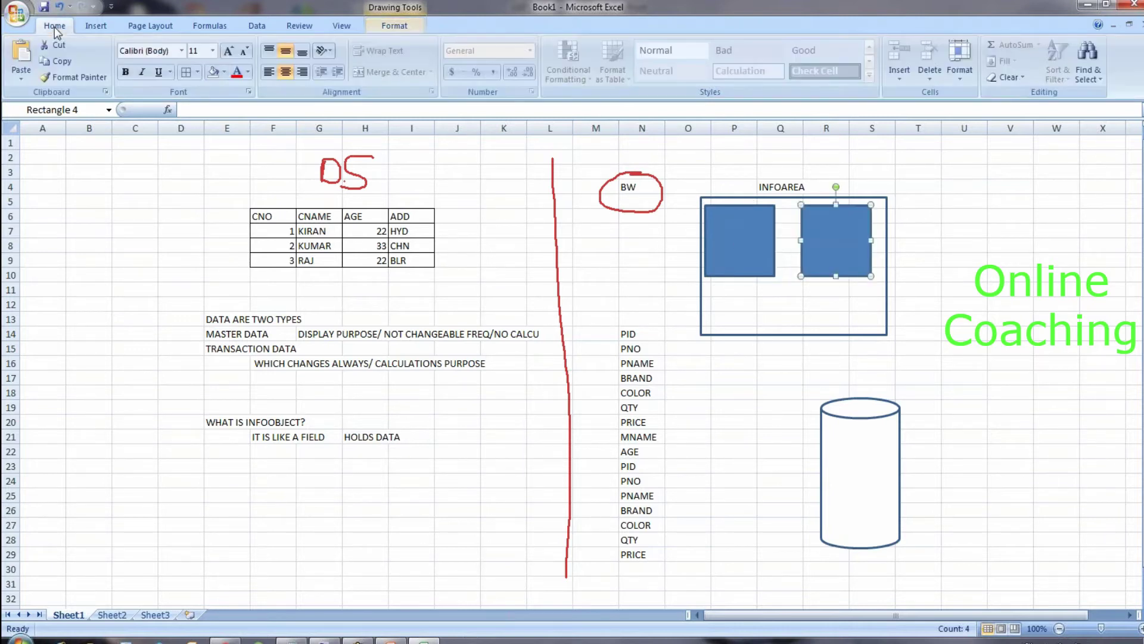
click(214, 72)
key(shift+Tab)
click(215, 72)
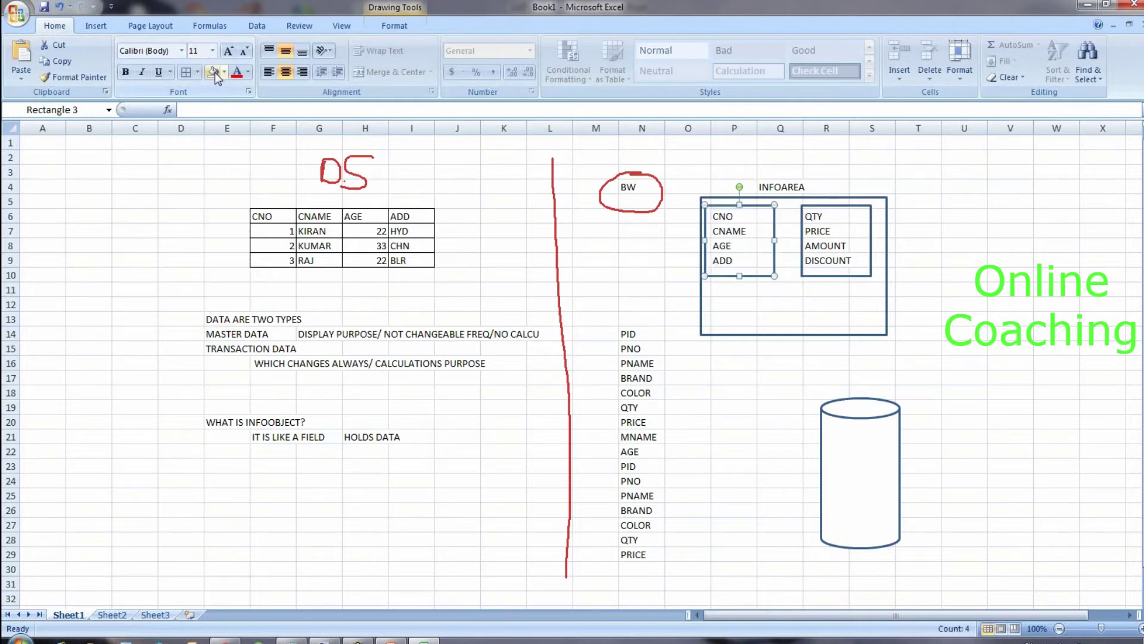
click(912, 257)
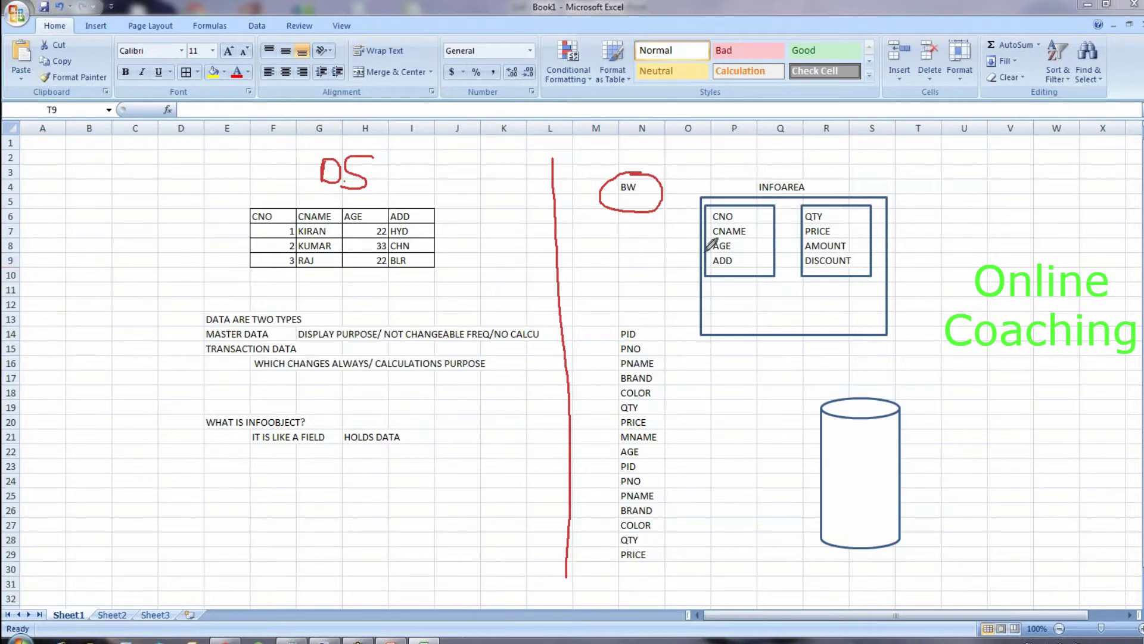
Step: Draw a red arrow left from the CNO–ADD box and label its tip IOC in N9
mouse_move(706, 252)
mouse_down()
mouse_move(661, 262)
mouse_move(695, 269)
mouse_up()
click(605, 247)
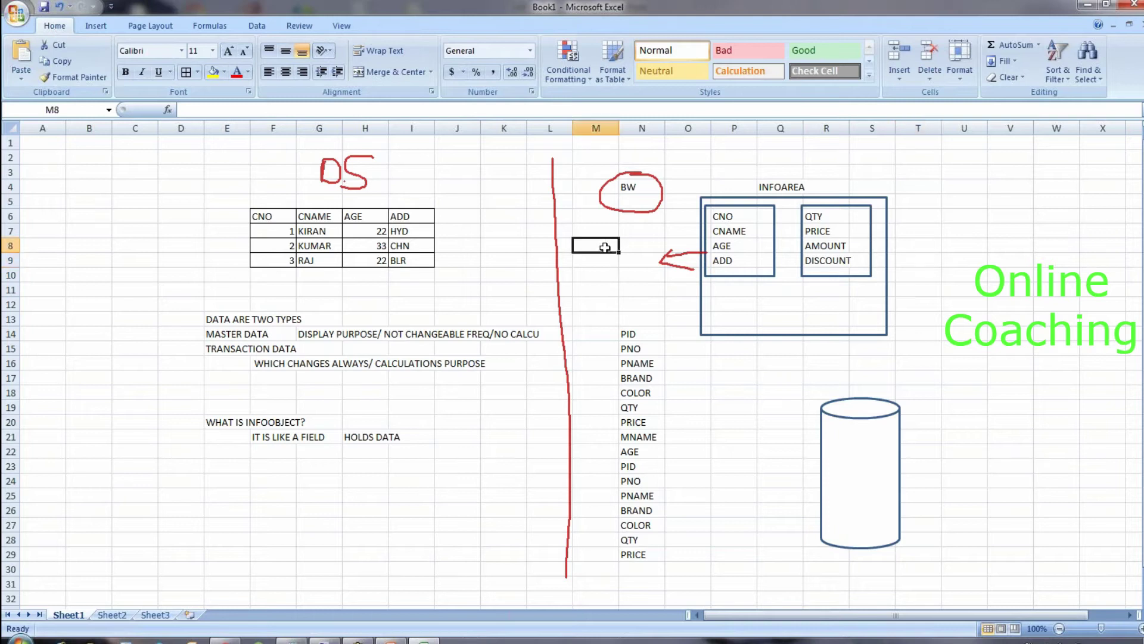
click(633, 262)
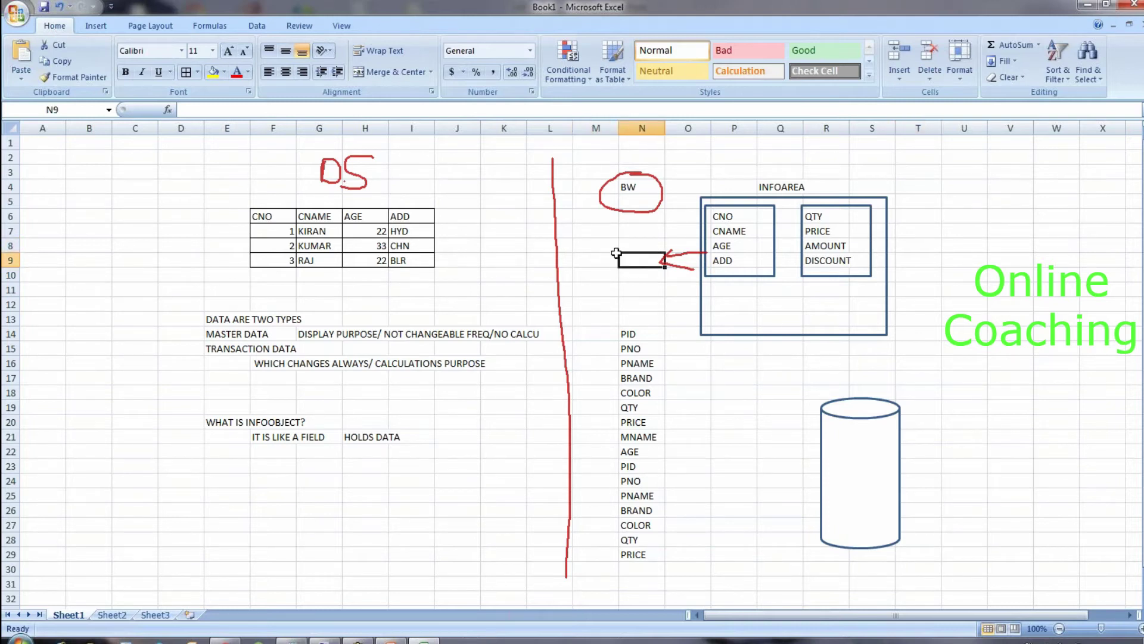
text(IOC)
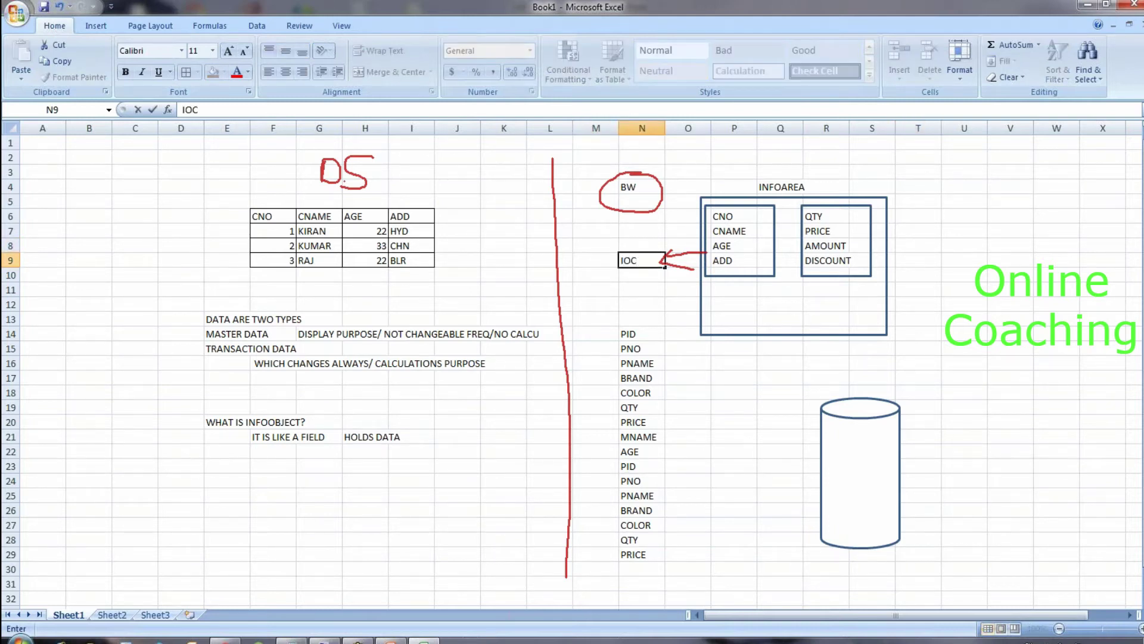
click(775, 189)
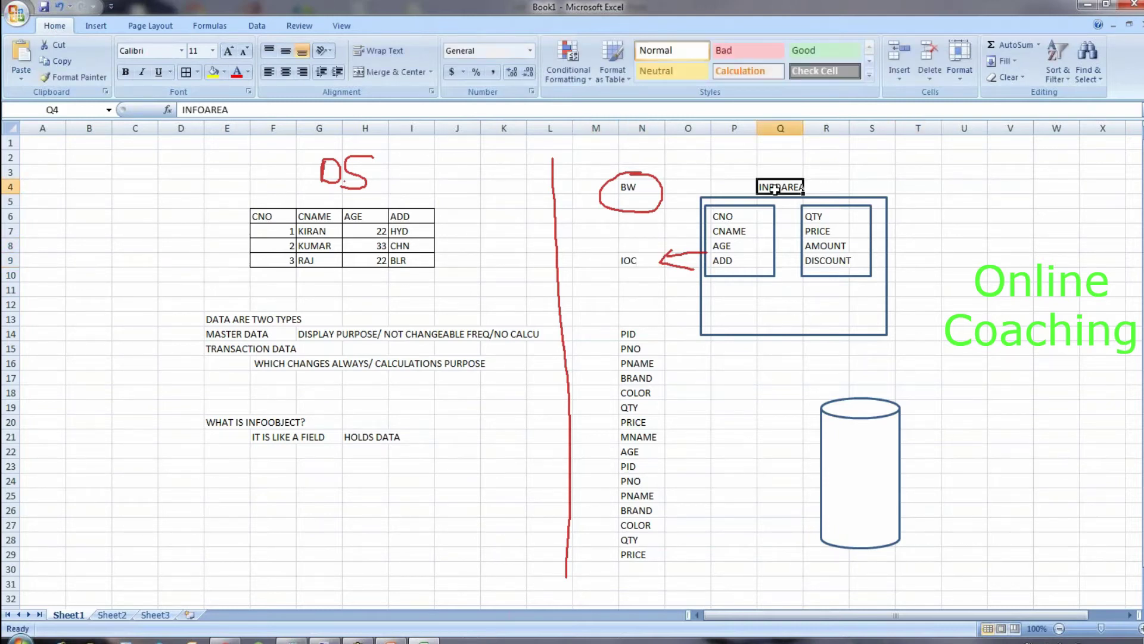
Step: Label the boxes CHAR IOC under CNO–ADD and KF IOC under QTY–DISCOUNT
click(773, 233)
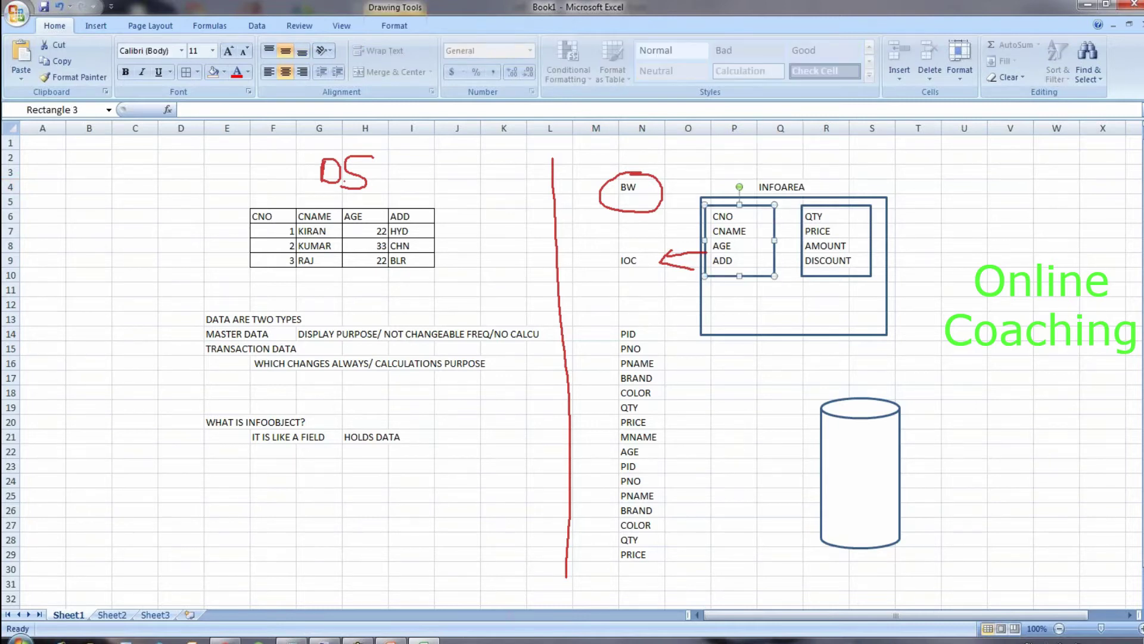
click(738, 299)
text(CHAR)
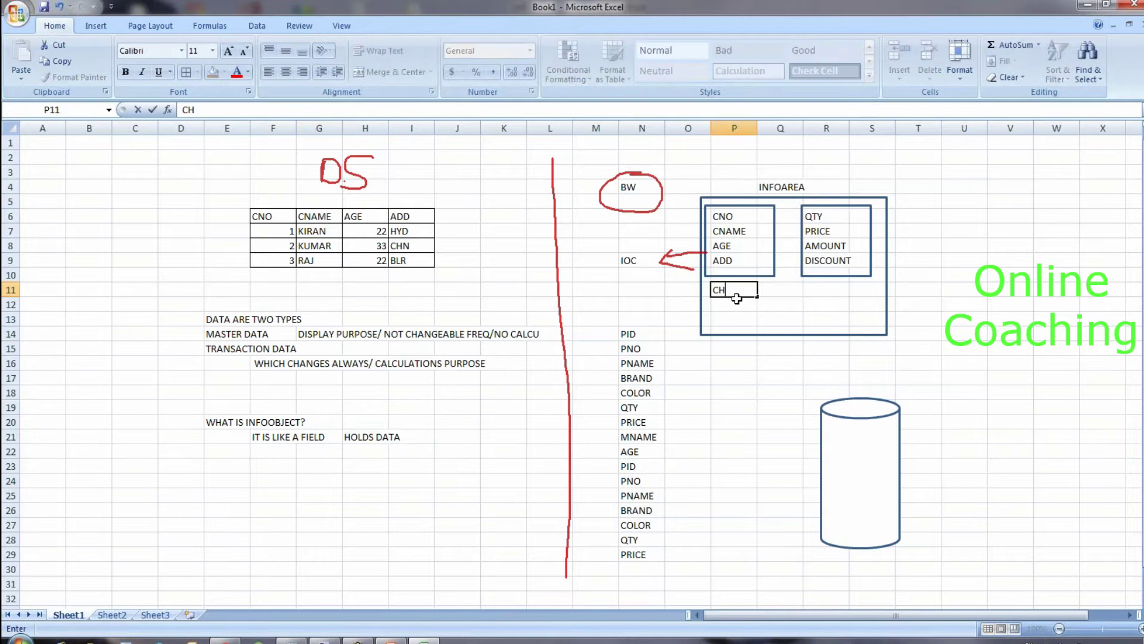
key(Tab)
key(Tab)
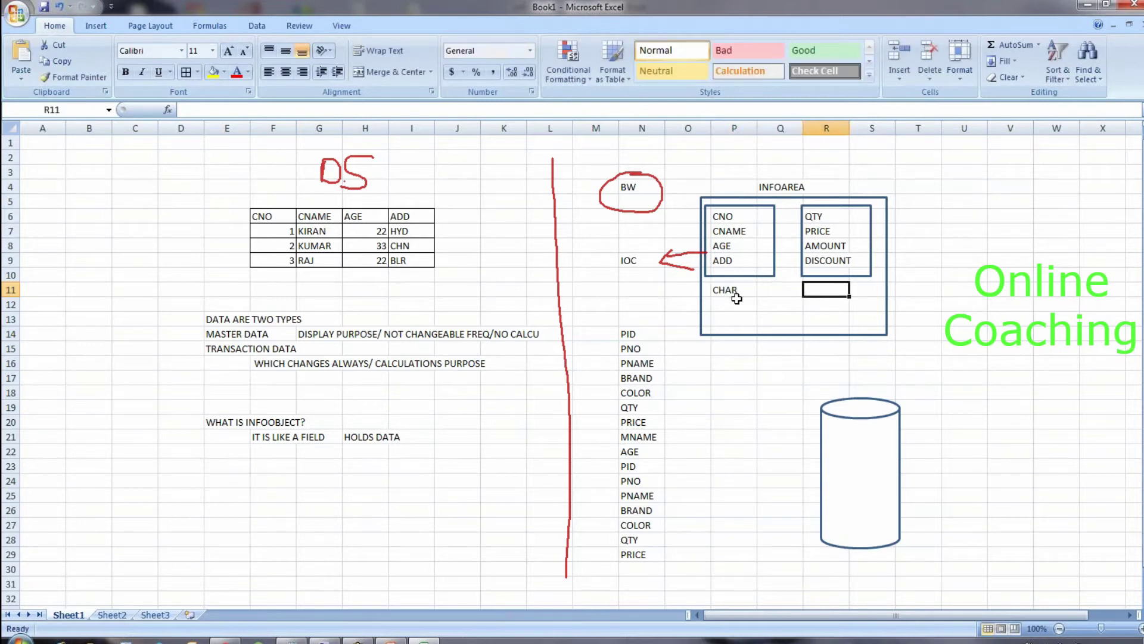
text(KF IOC)
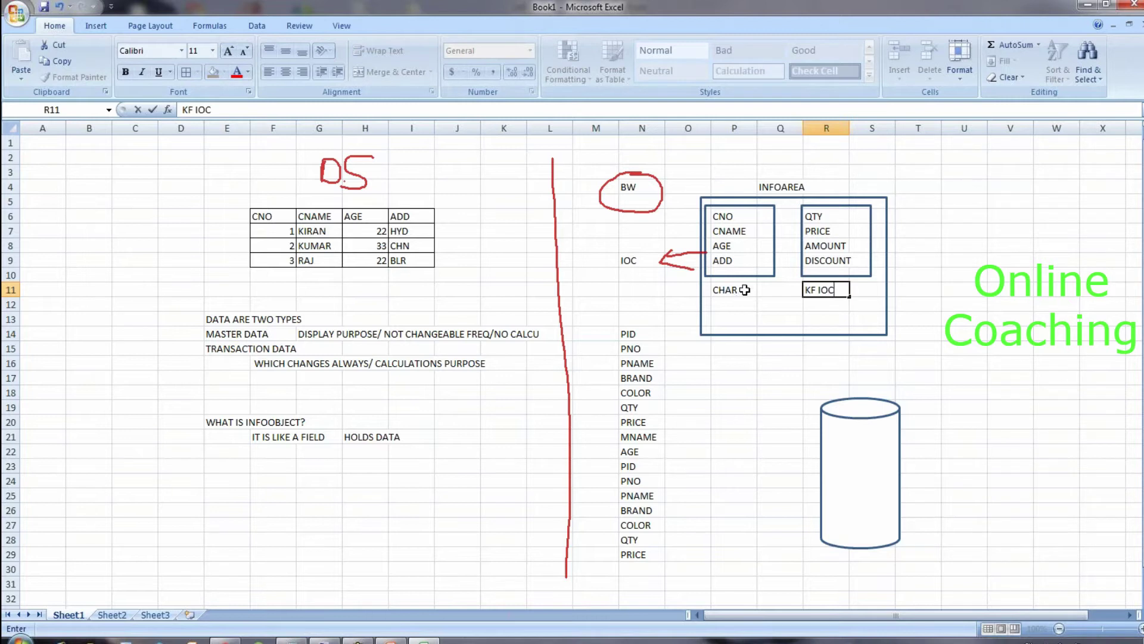
double_click(744, 290)
text(IOC)
click(749, 291)
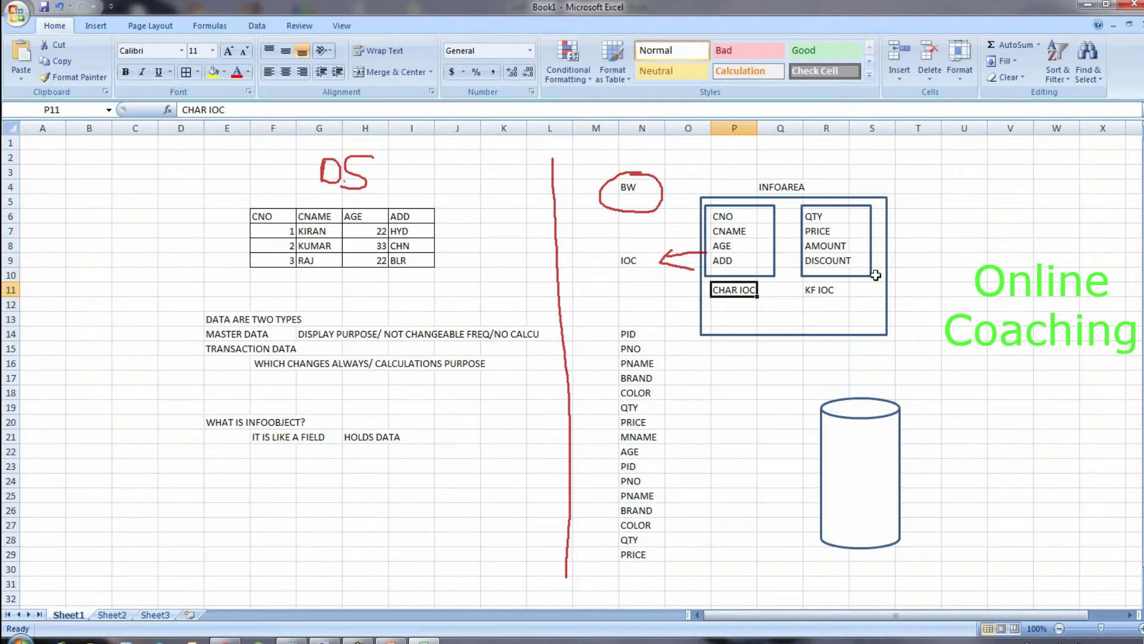
Step: Clear the PID to PRICE field list from column N
click(919, 350)
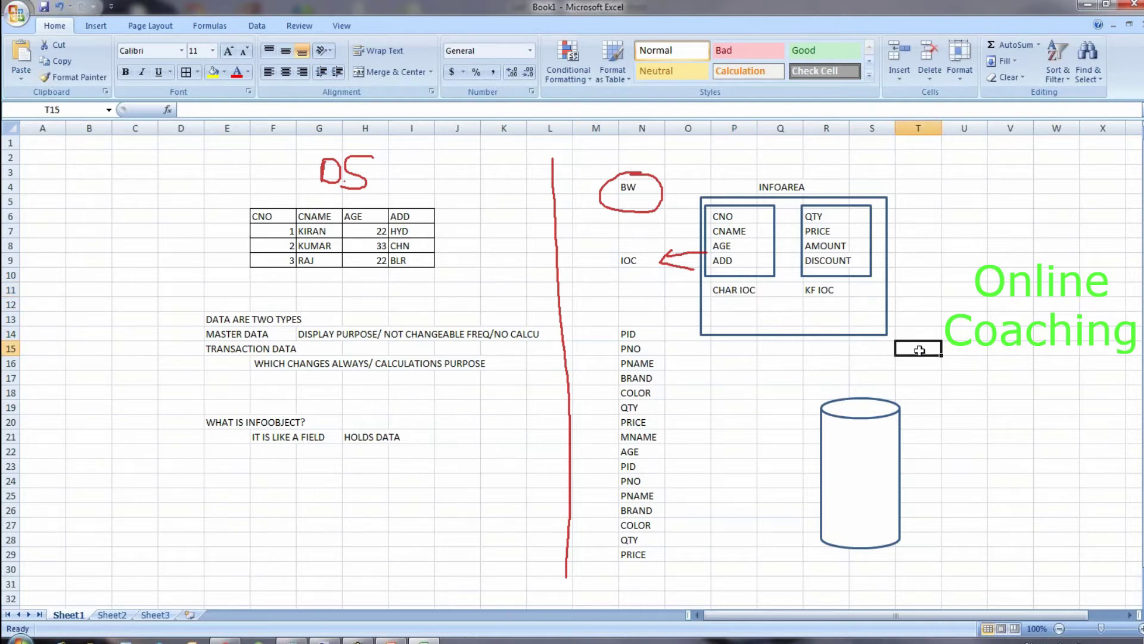
drag(641, 333, 648, 571)
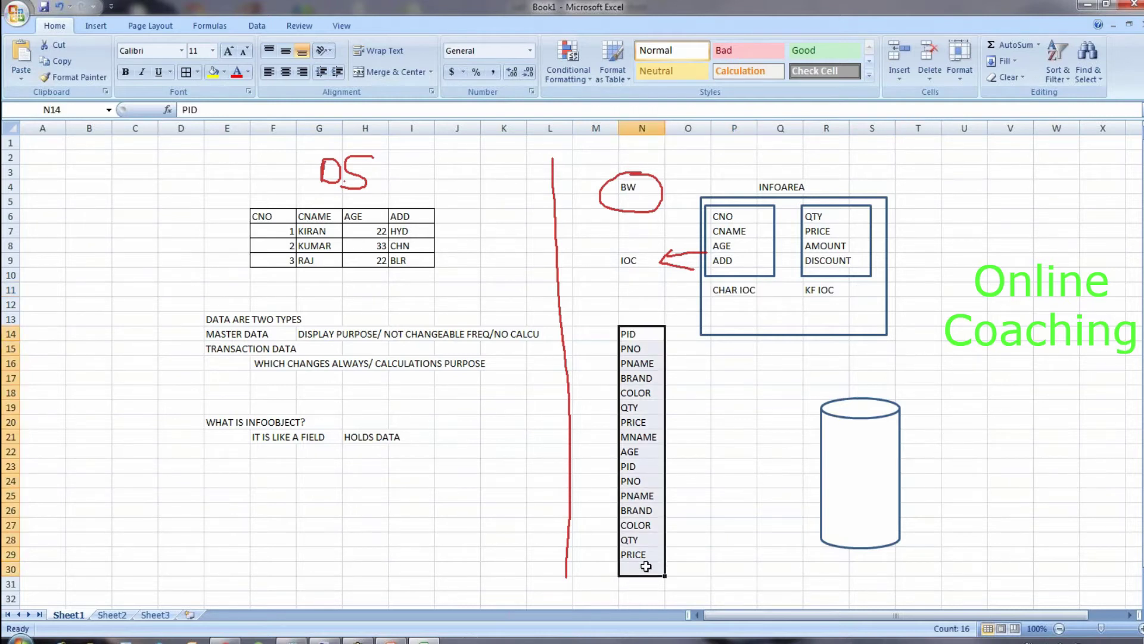
key(Delete)
click(679, 393)
Step: Type the heading IF YOU WANT TO CREATE INFOOBJECTS in N16
click(630, 362)
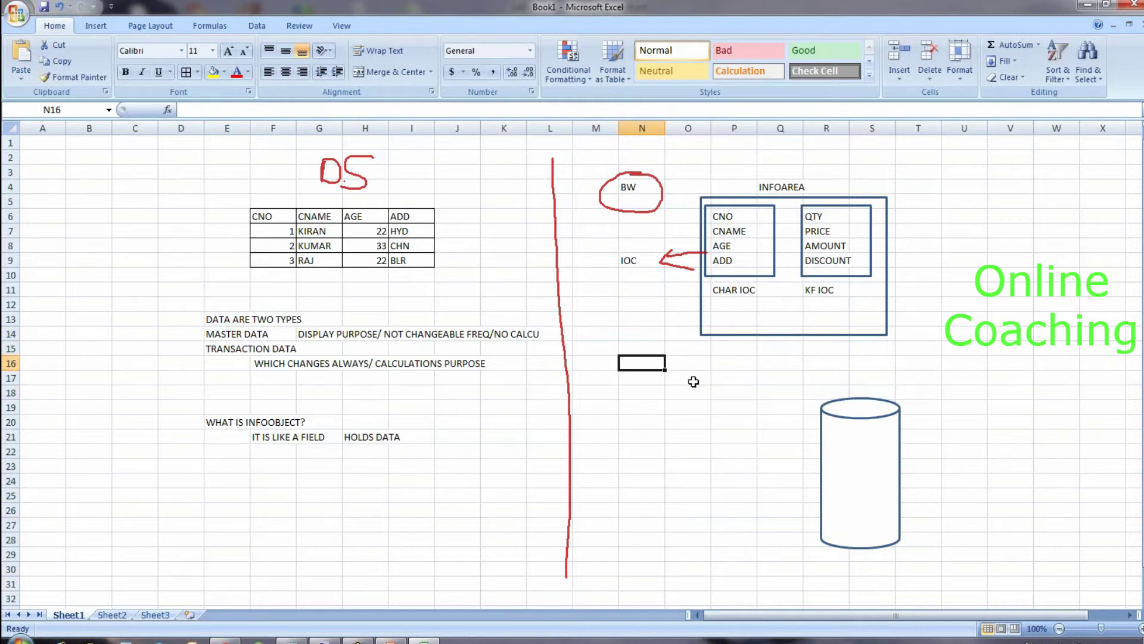
text(IF YOU WAN)
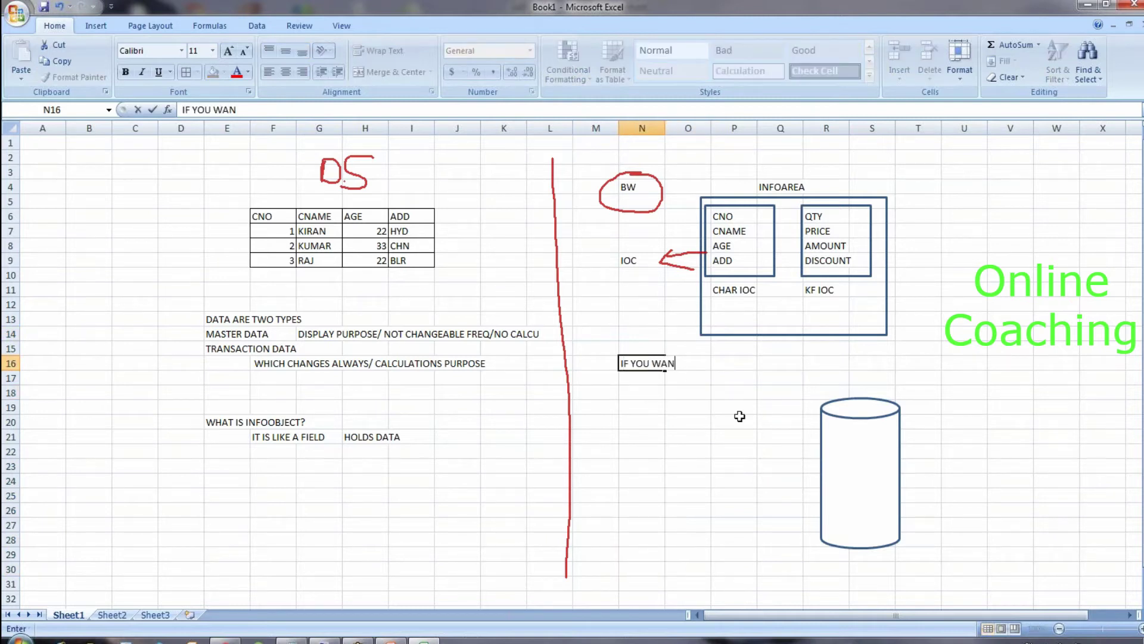
text(T TO CREATE INFO)
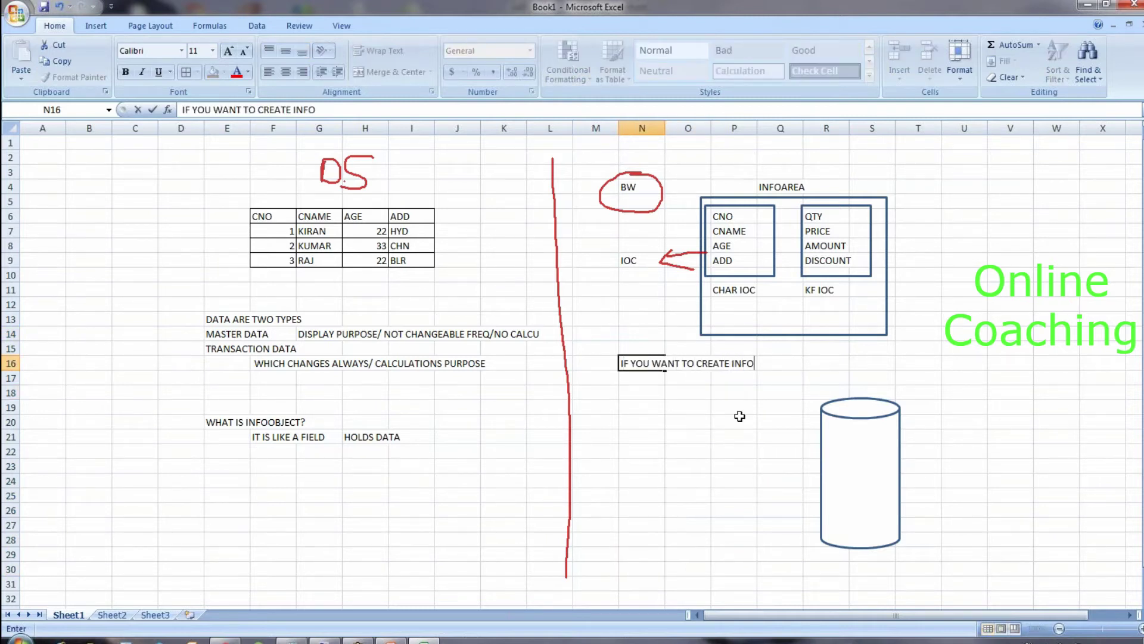
text(OBJECTS)
key(Return)
key(Right)
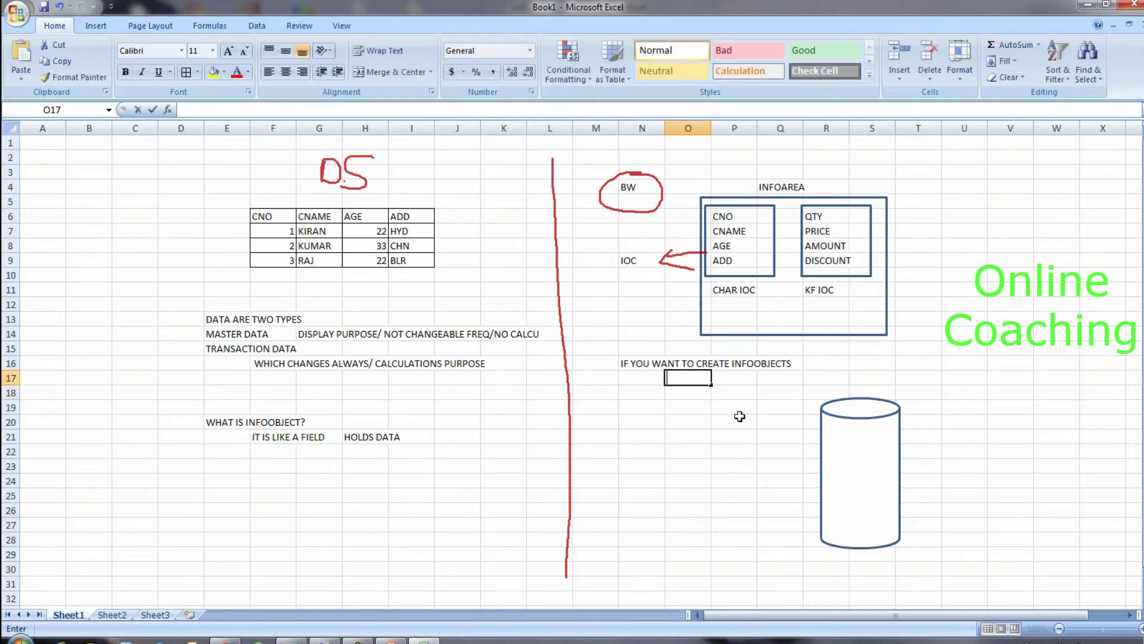
Step: Enter STEP 1 CREATE INFOAREA and STEP 2 CREATE INFOOBJECT CATALOG in rows 17–18
click(639, 382)
text(STEP 1)
key(Right)
text(CREATE INFOAREA)
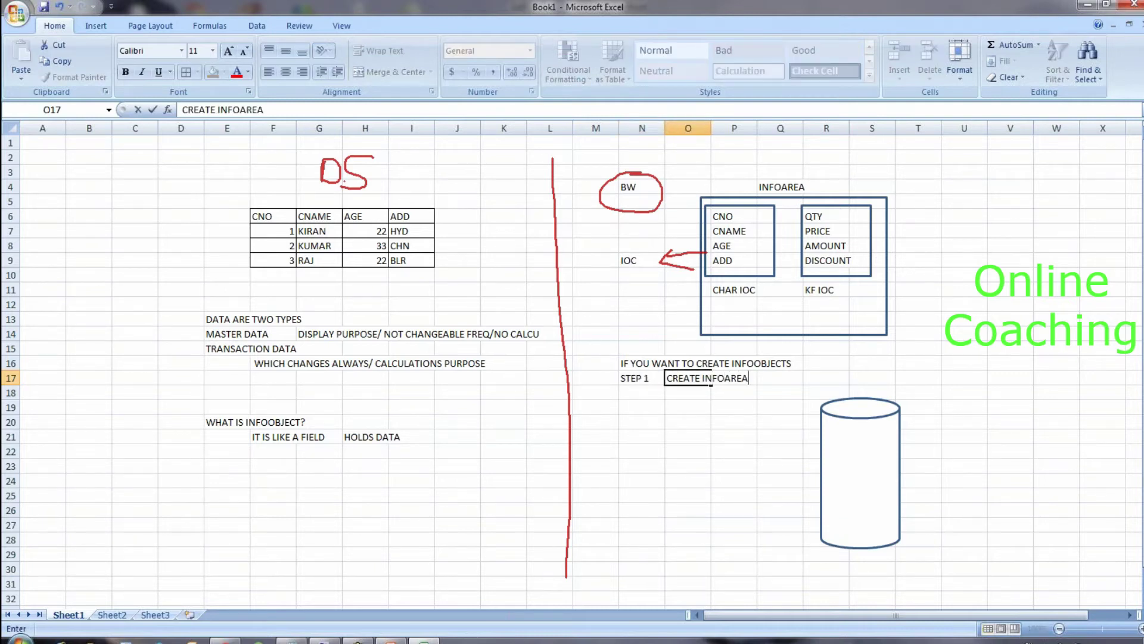
key(Return)
text(STEP2)
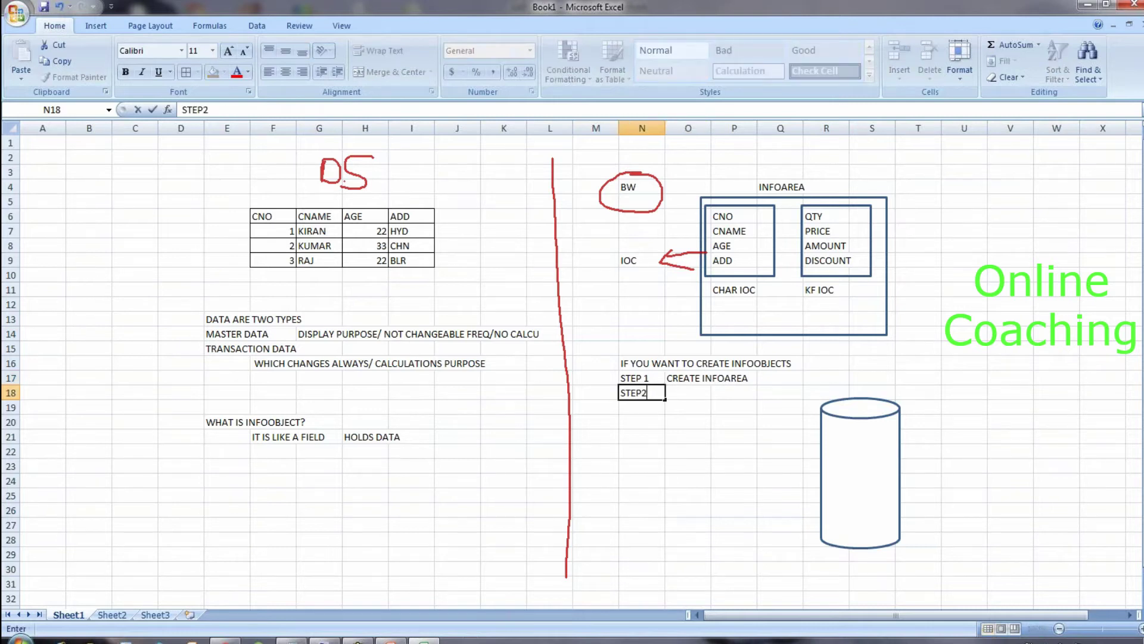
key(BackSpace)
text(2)
key(Right)
text(CREATE )
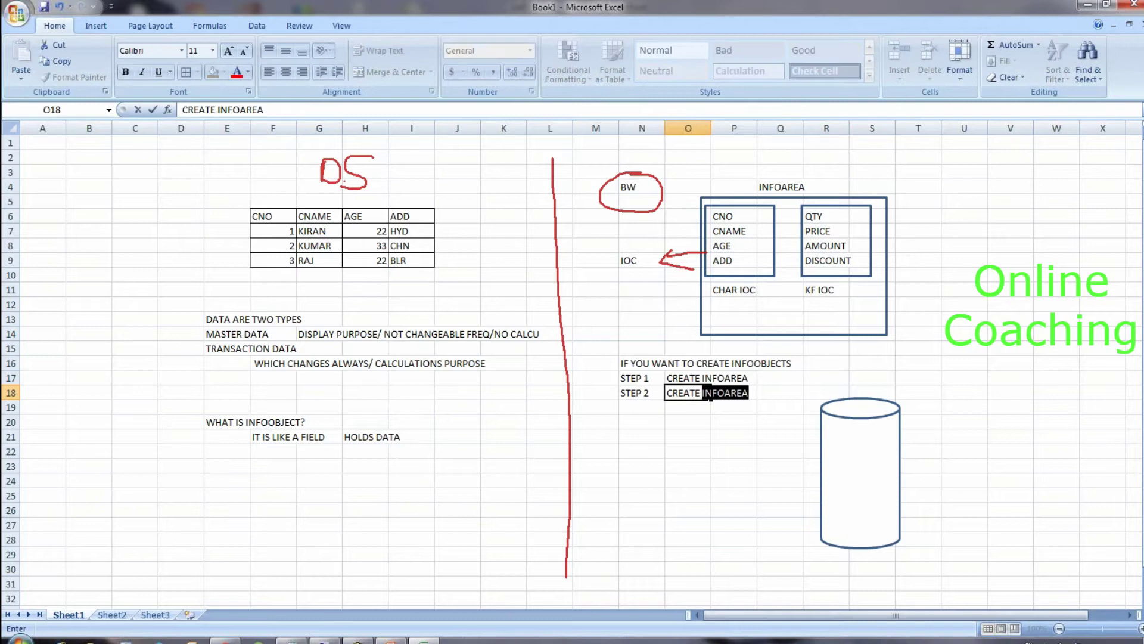
text(INFOOBJECT CH)
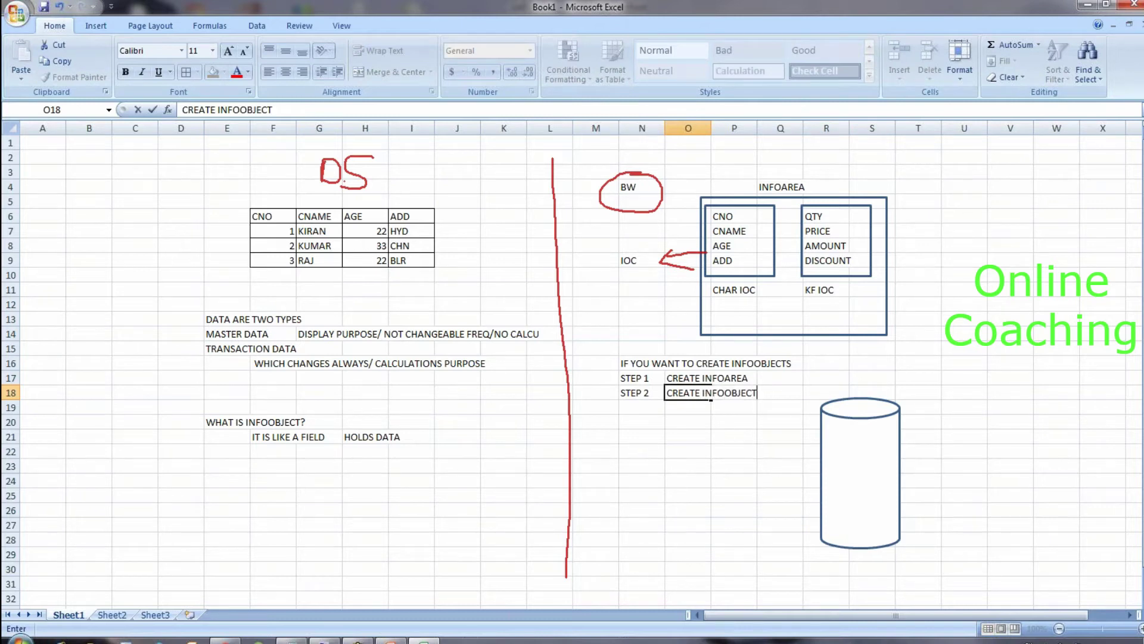
key(BackSpace)
text(ATALOG)
key(Return)
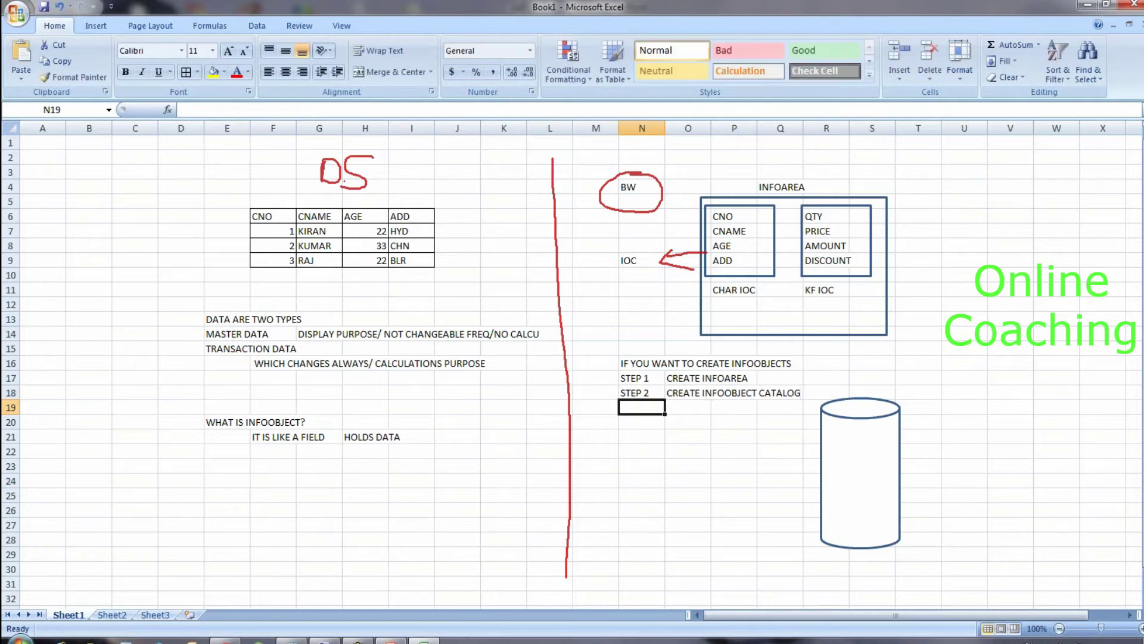
Step: Enter STEP 3 CREATE INFOOBJECT in row 19 and review the three steps
text(STEP 3)
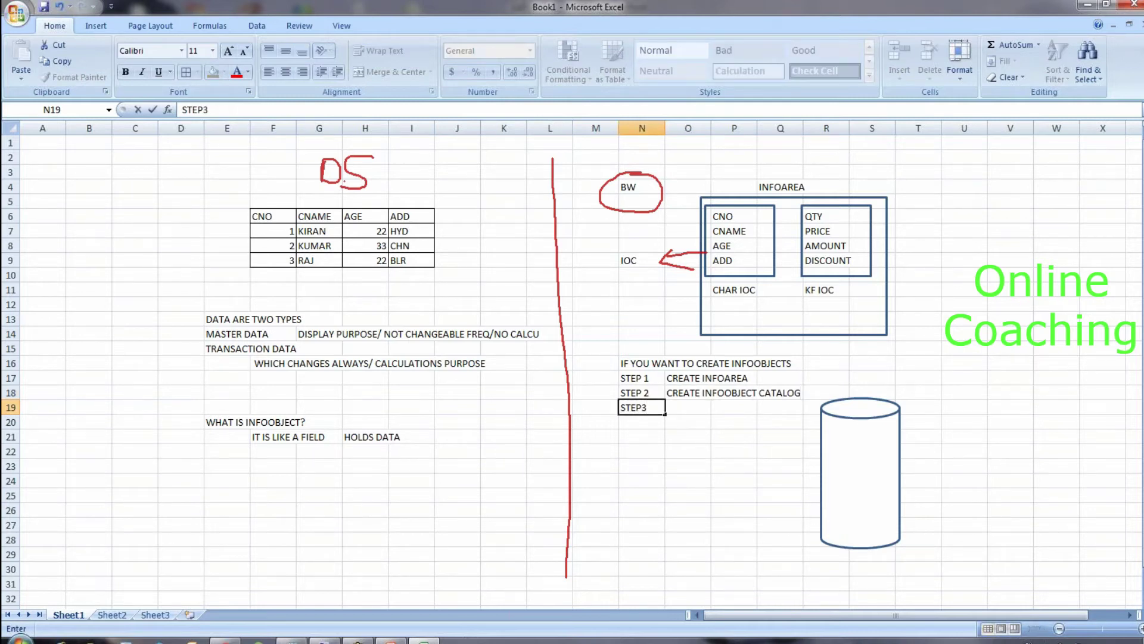
key(Tab)
text(CREA)
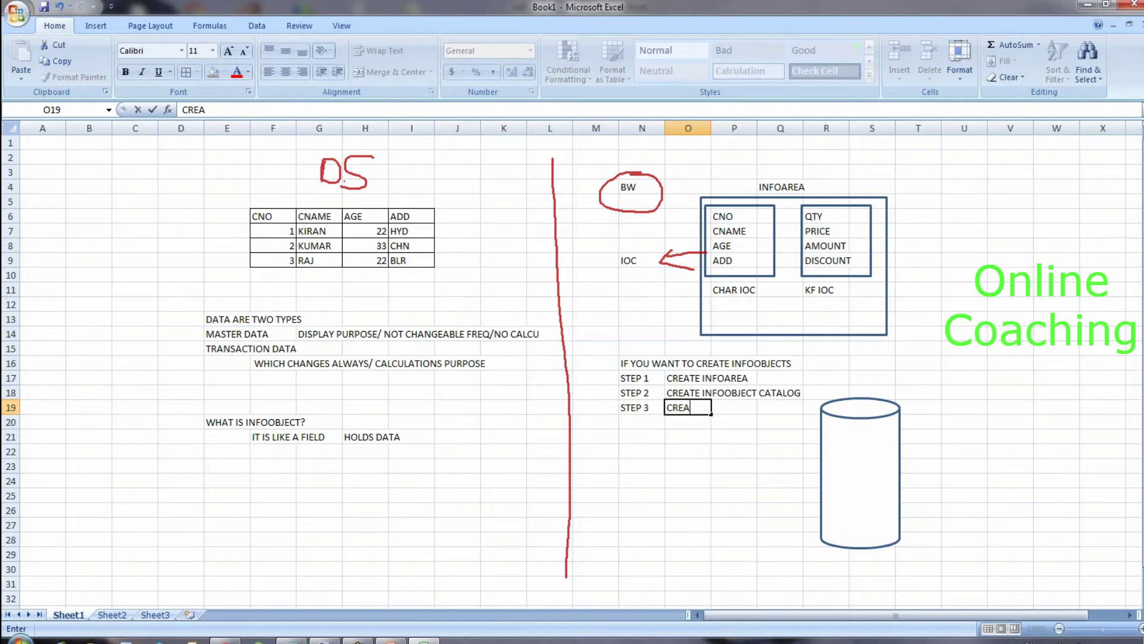
text(TE INFOOBJECT)
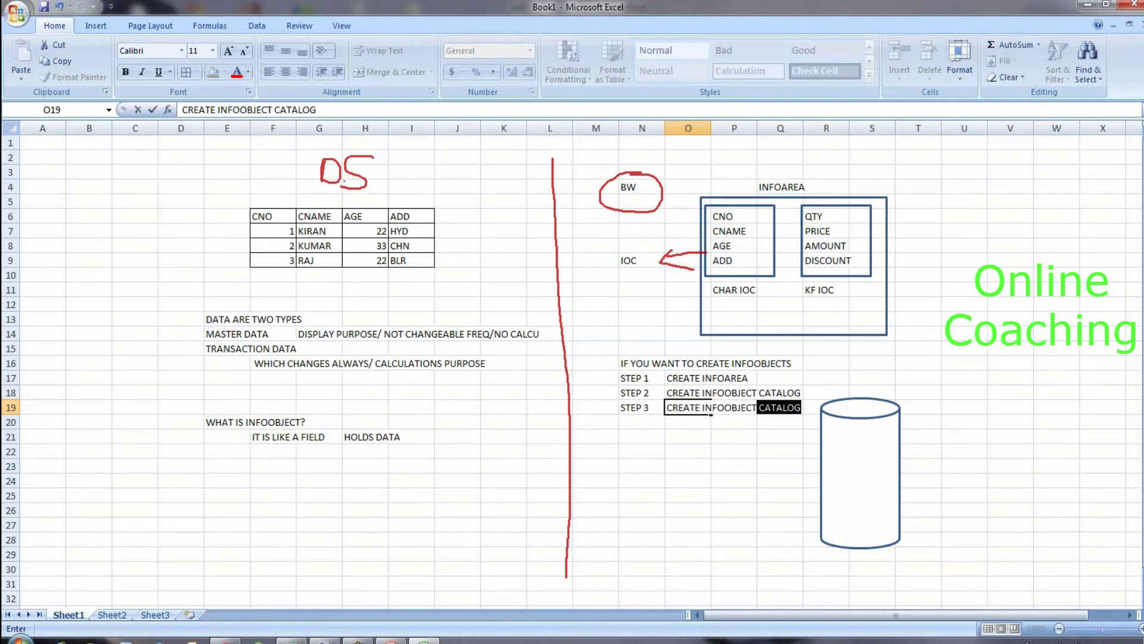
key(Delete)
key(Return)
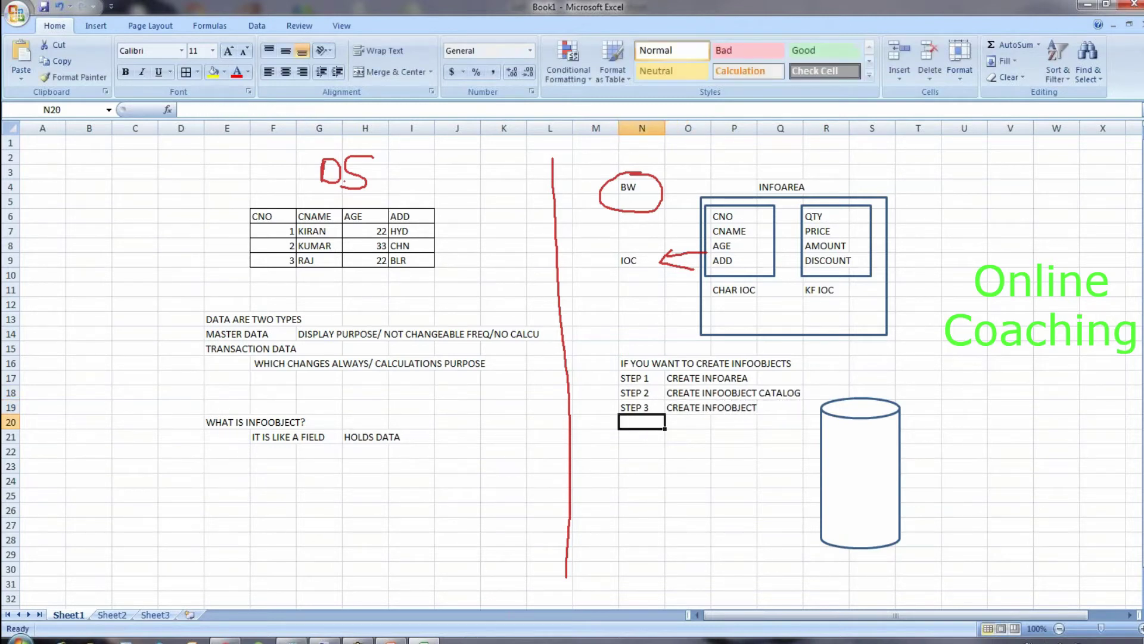
click(698, 408)
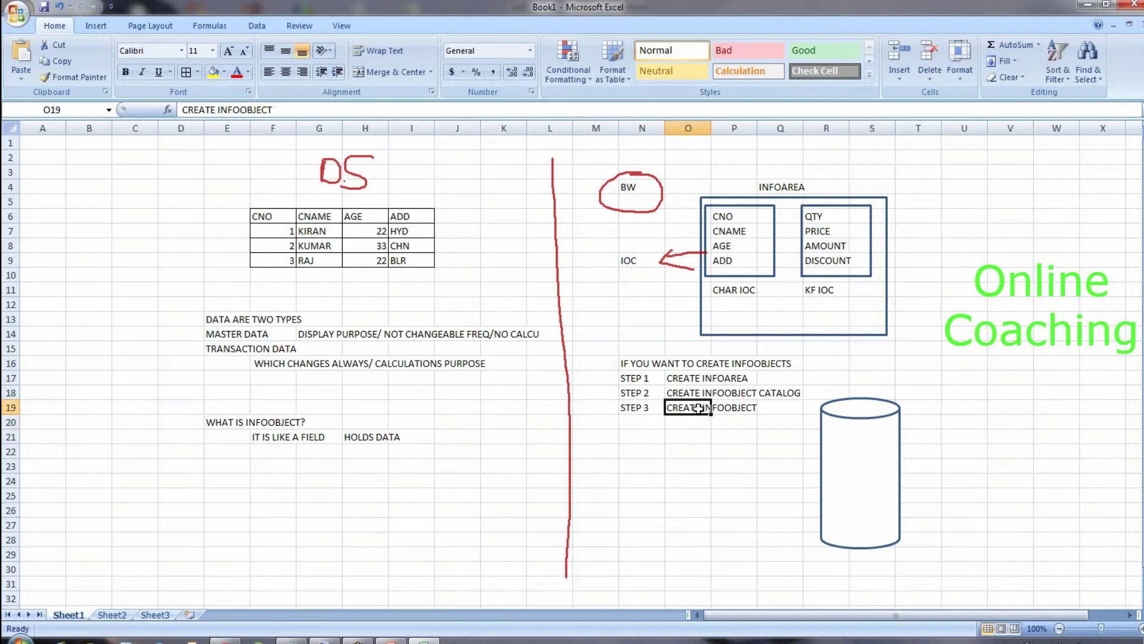
click(728, 375)
click(730, 393)
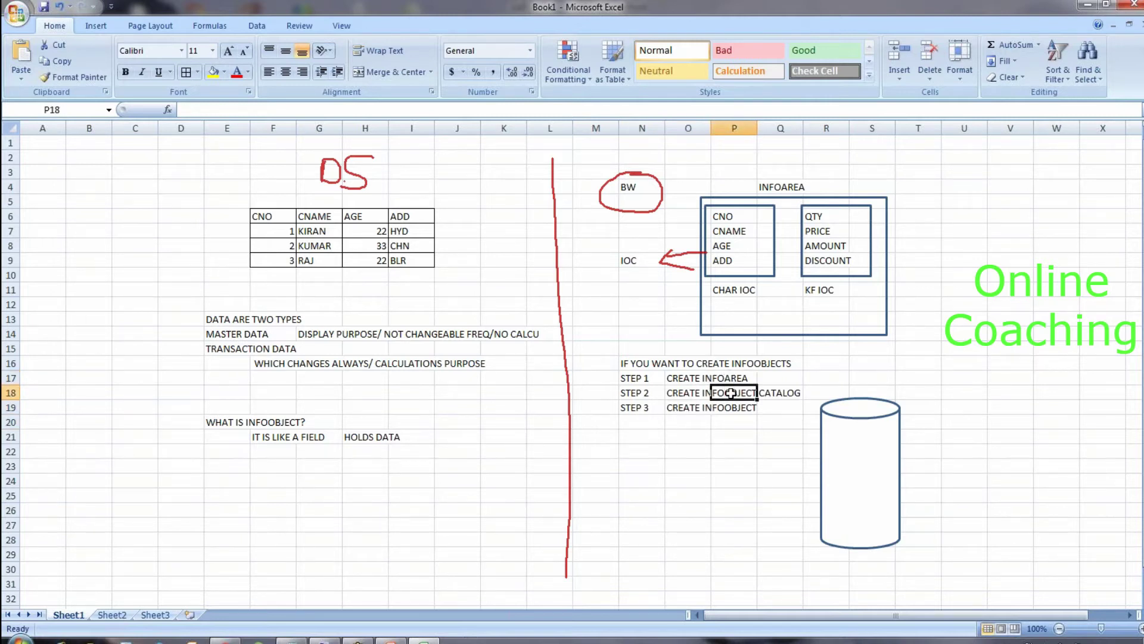
click(733, 408)
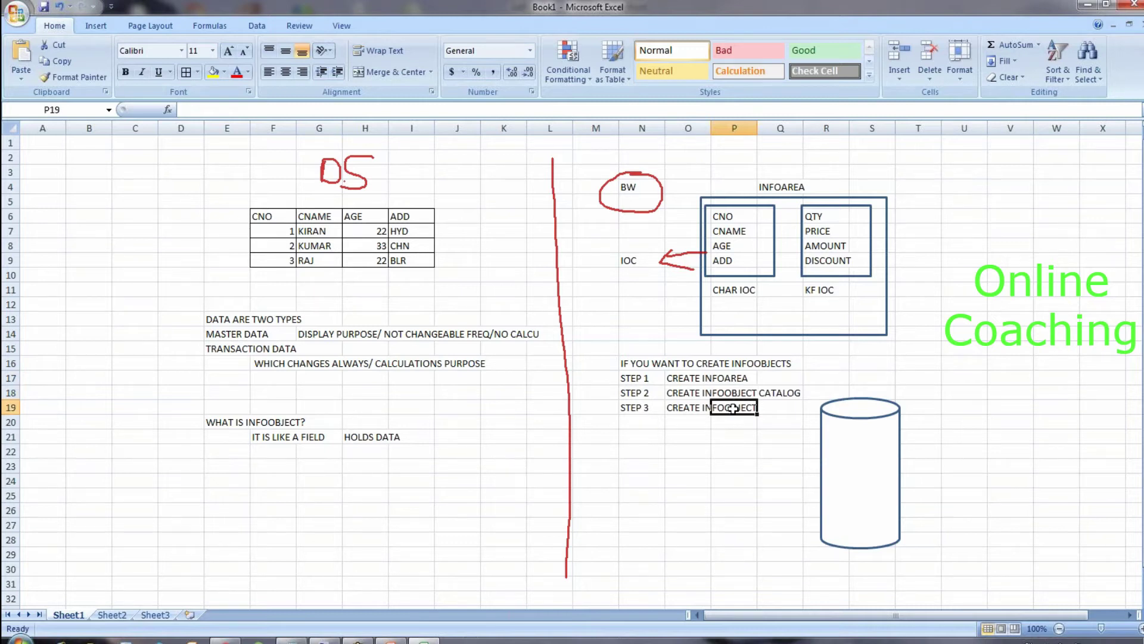
click(733, 216)
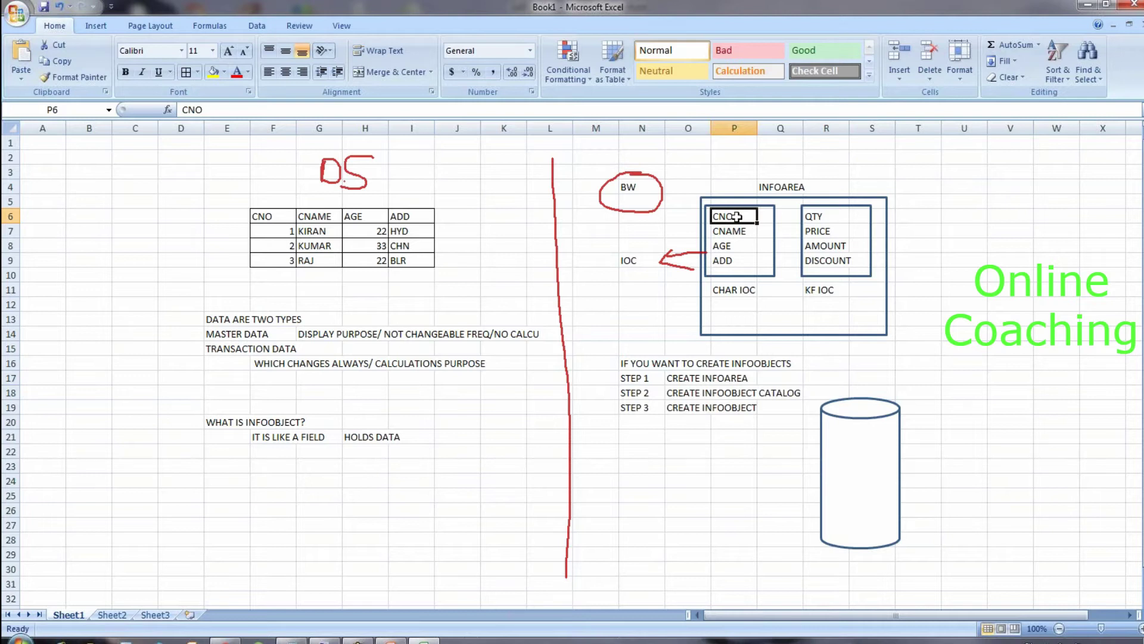
click(782, 197)
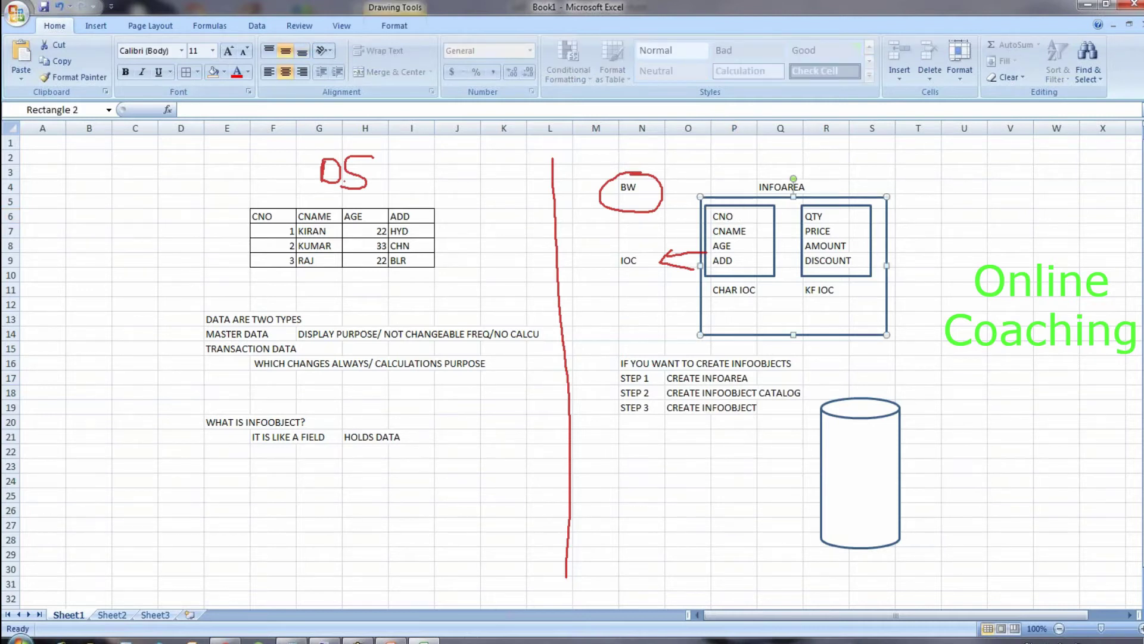
click(774, 216)
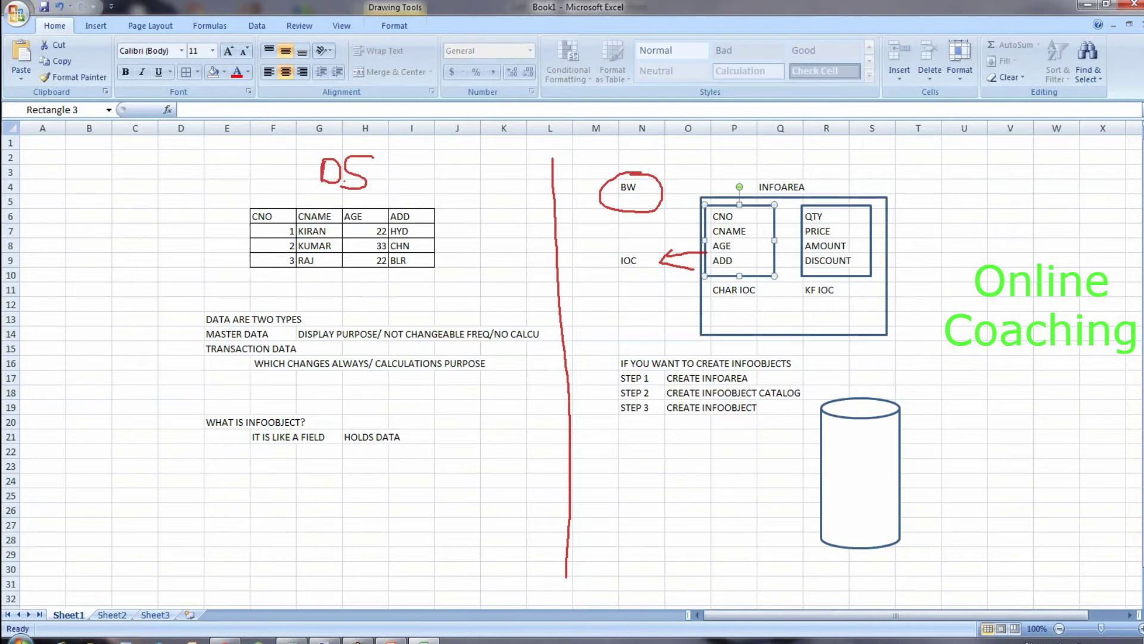
click(728, 217)
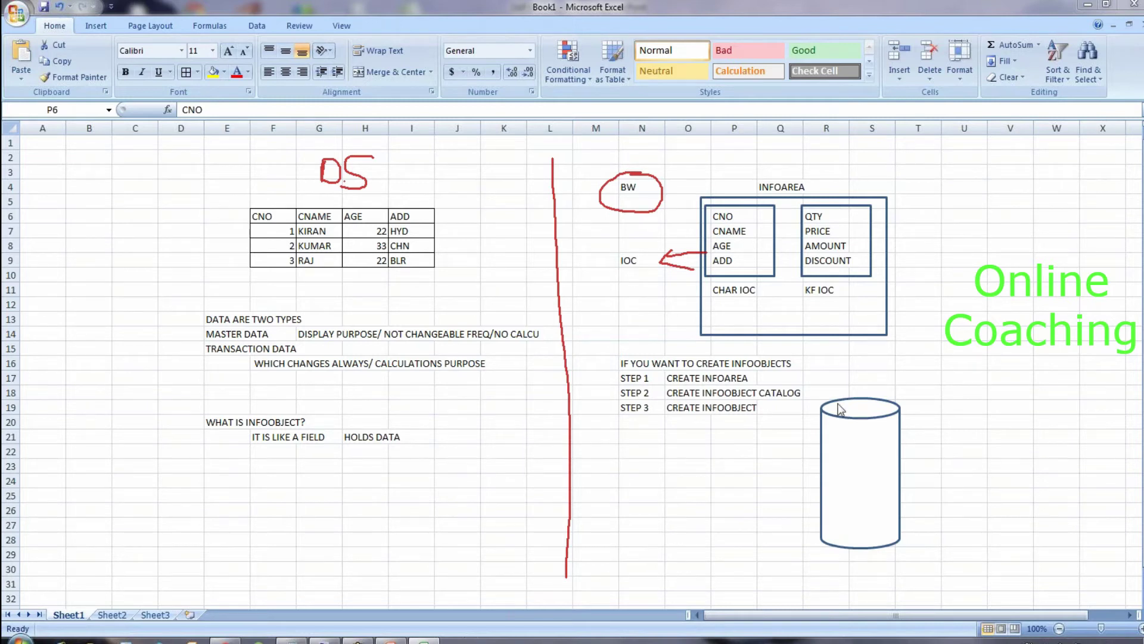
Step: Move the cylinder shape lower and to the right
click(860, 419)
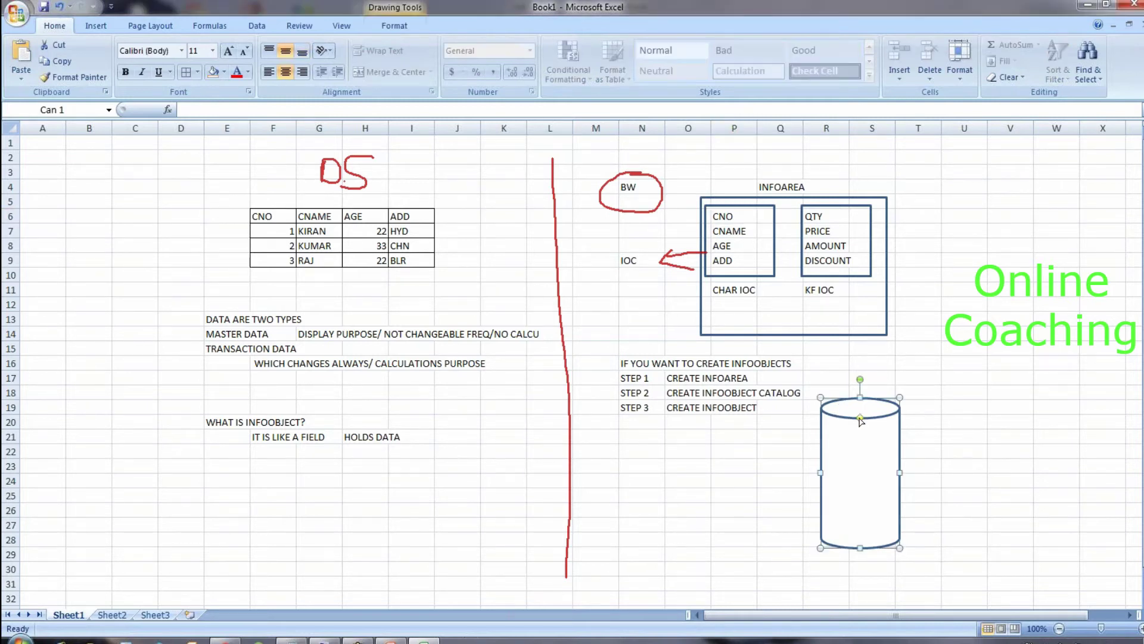
drag(875, 420, 918, 462)
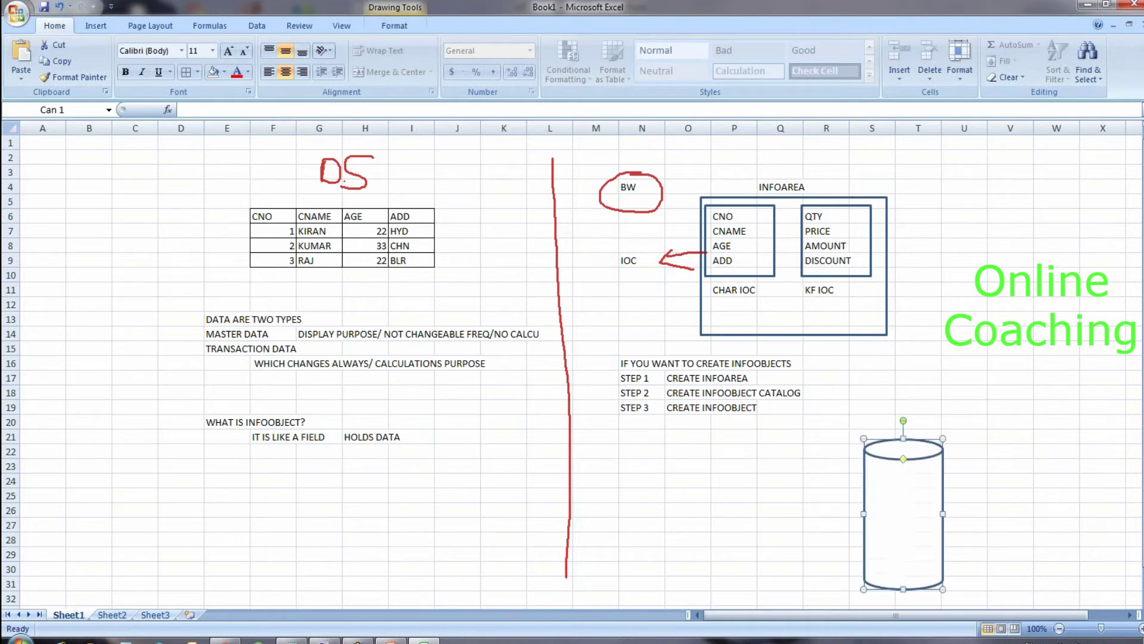
click(796, 474)
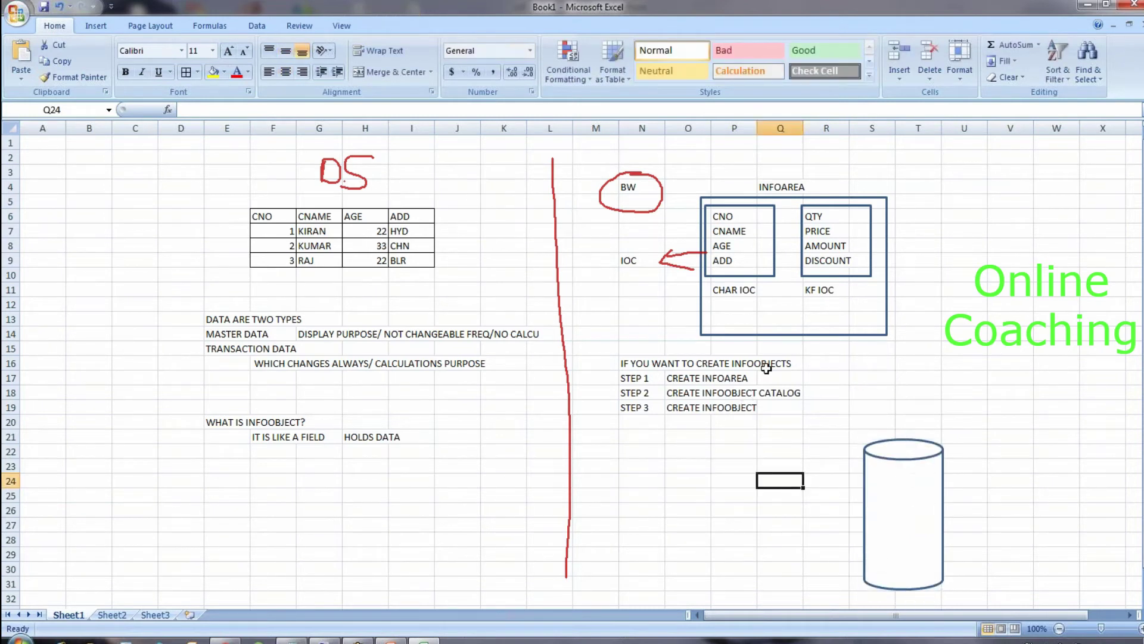
Step: Move the infoobject steps block N16:Q19 down to rows 24–27 starting at O24
drag(635, 362, 775, 407)
key(ctrl+c)
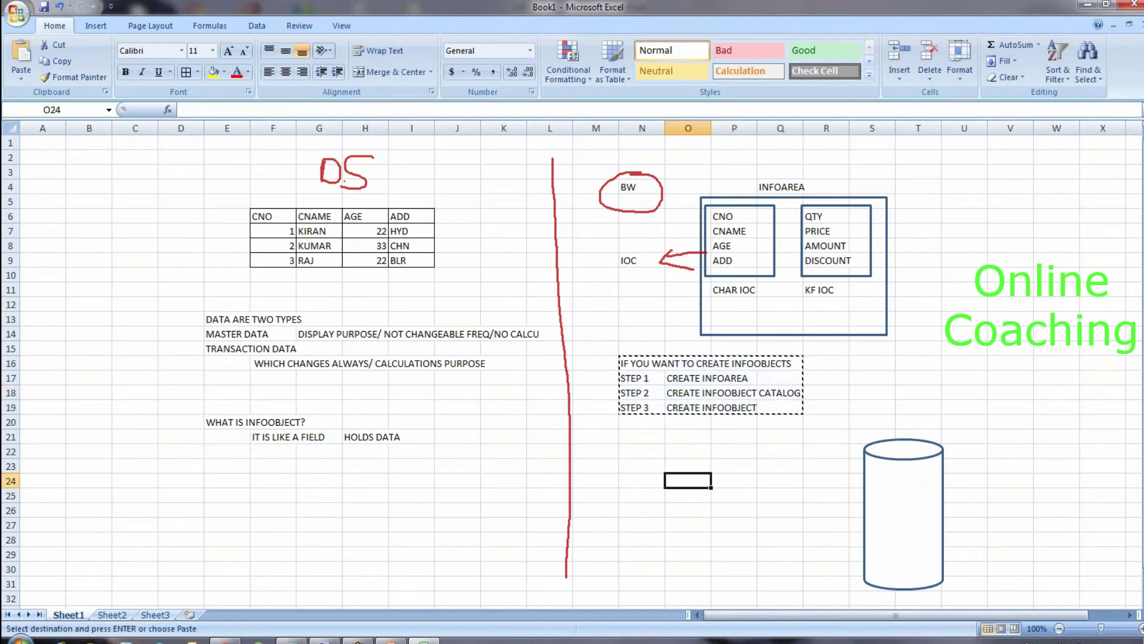
key(ctrl+v)
click(733, 392)
Step: Widen the INFOAREA rectangle left to column N and right to column T
click(709, 327)
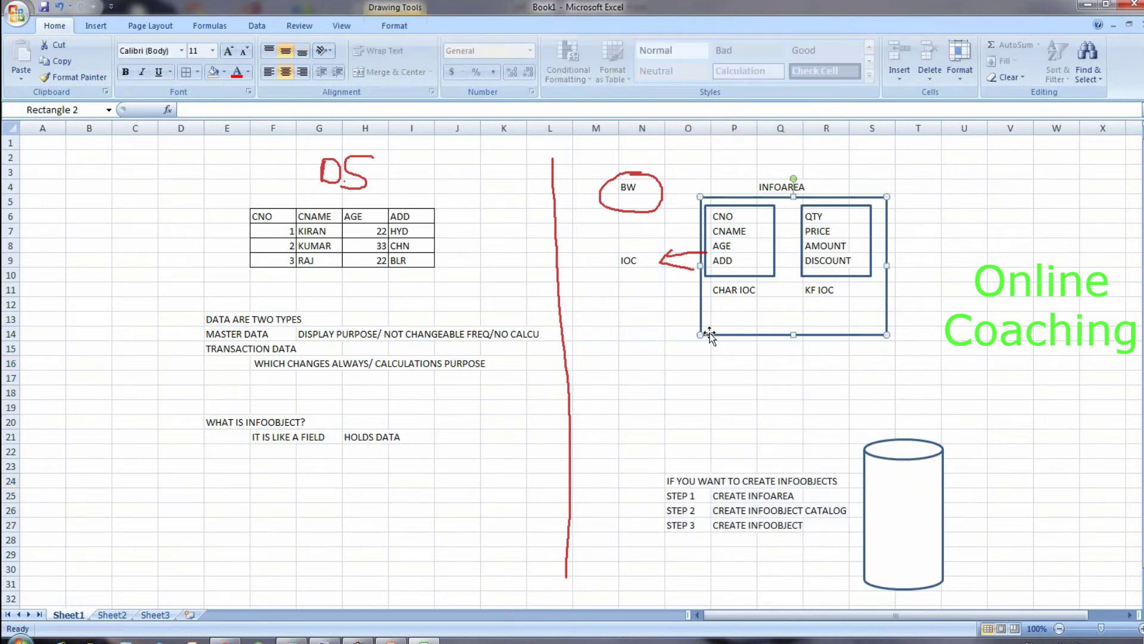
drag(701, 335, 647, 343)
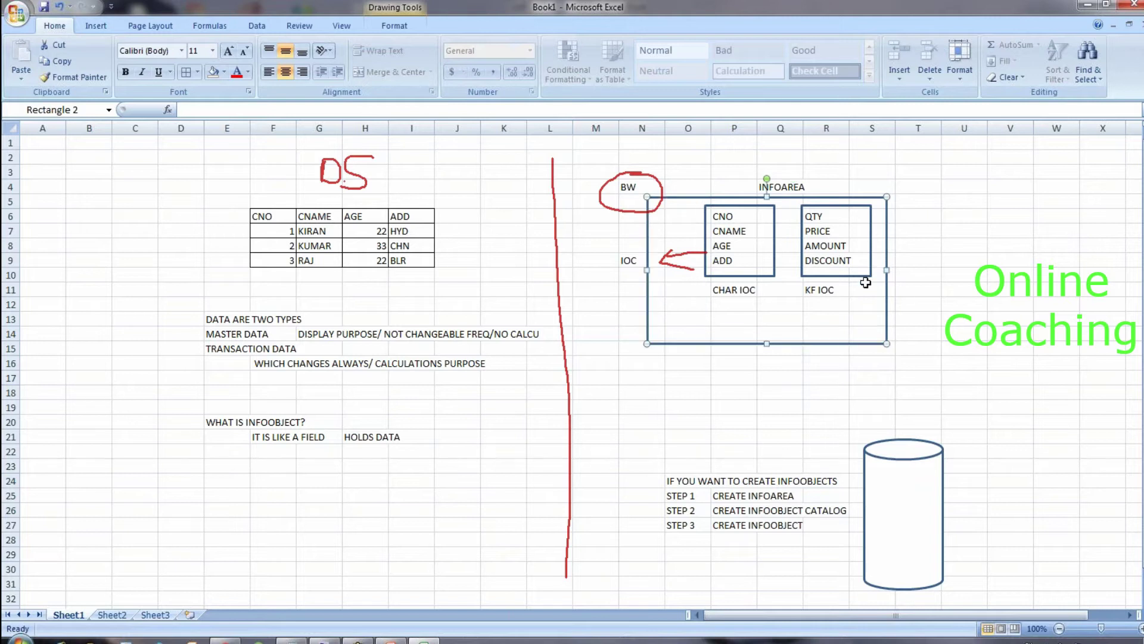
drag(888, 268, 941, 268)
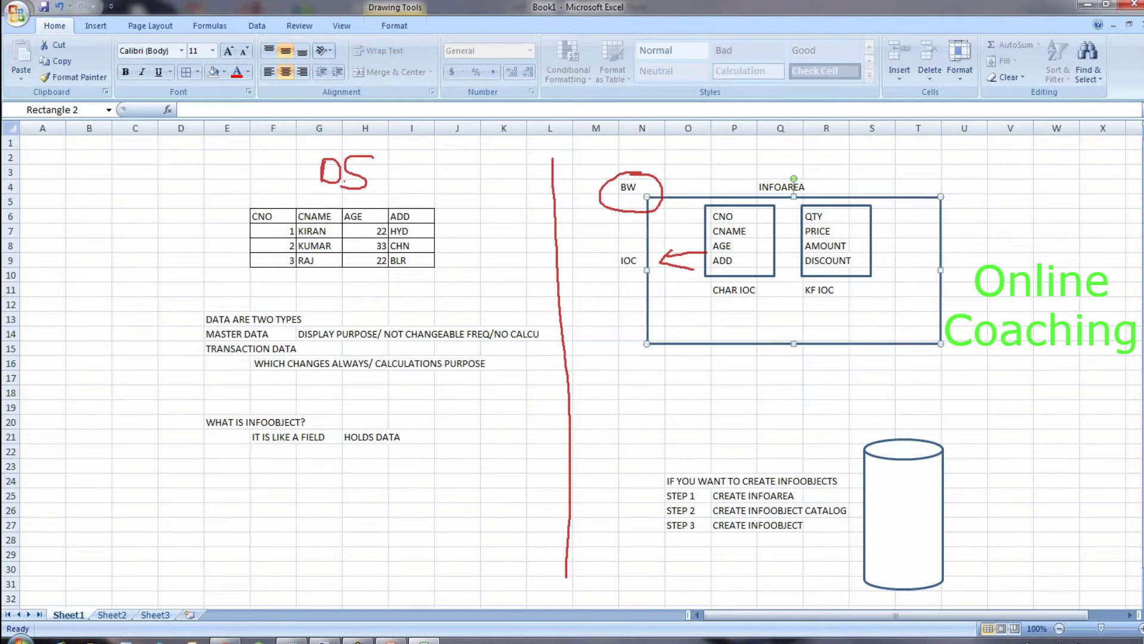
click(353, 190)
click(314, 215)
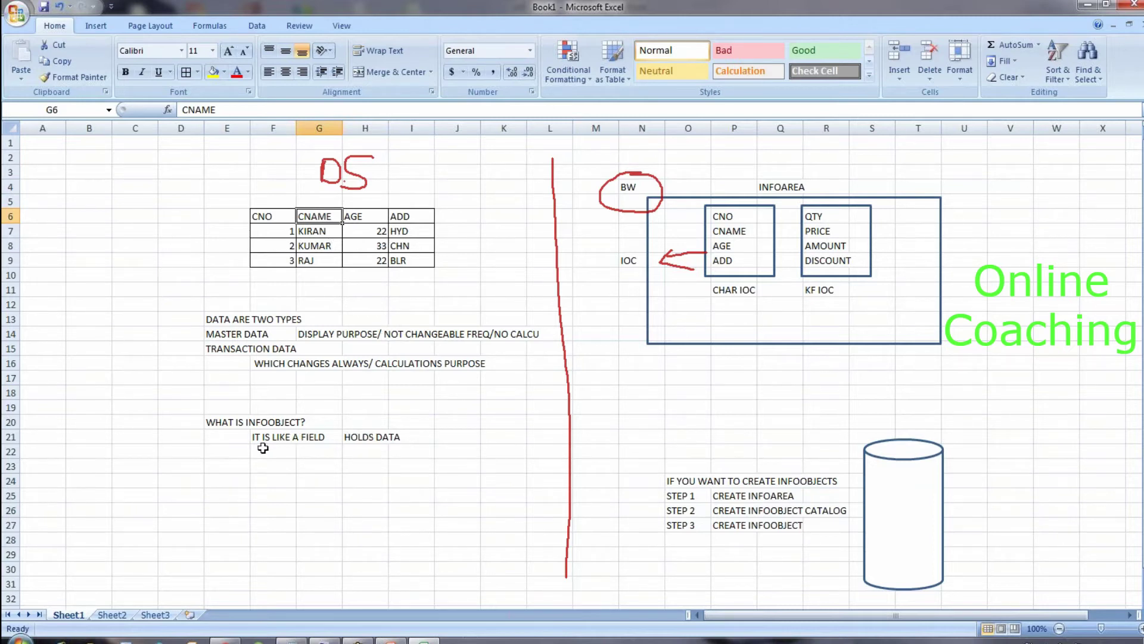
Step: Clear the old infoobject definition notes in D19:I22
drag(197, 410, 417, 454)
text(MA)
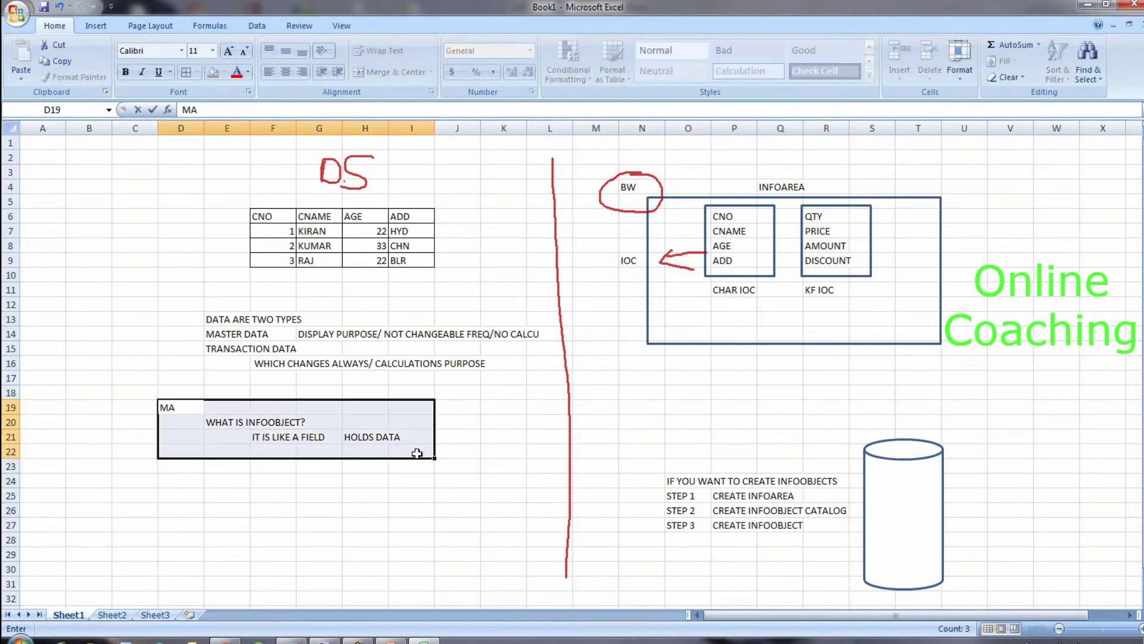
key(BackSpace)
key(BackSpace)
click(327, 511)
drag(179, 415, 374, 449)
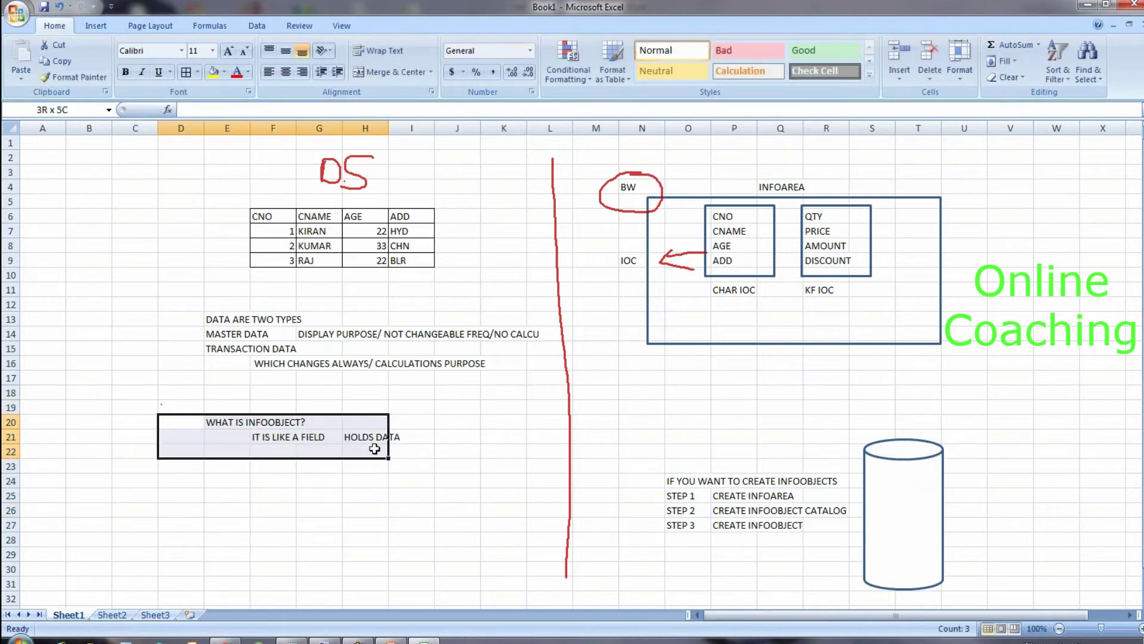
drag(165, 403, 400, 456)
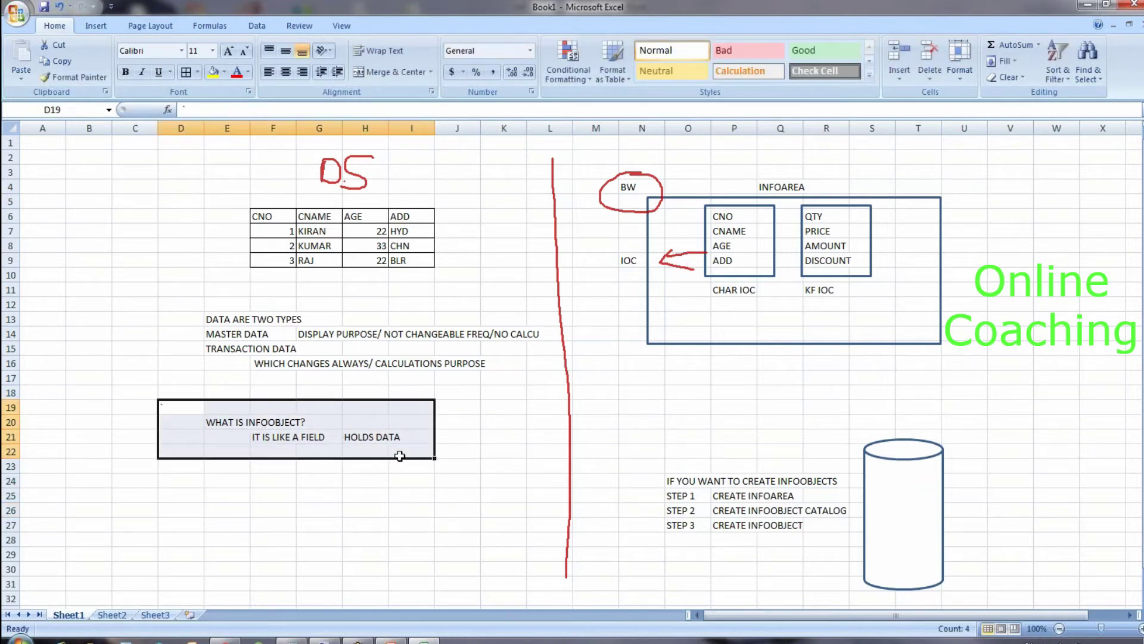
key(Delete)
Step: Enter FOR MASTER DATA LOADING in D19 with CREATE CHAR. INFOOBJECT(FIELD) in E20
click(185, 410)
text(FOR MASTER )
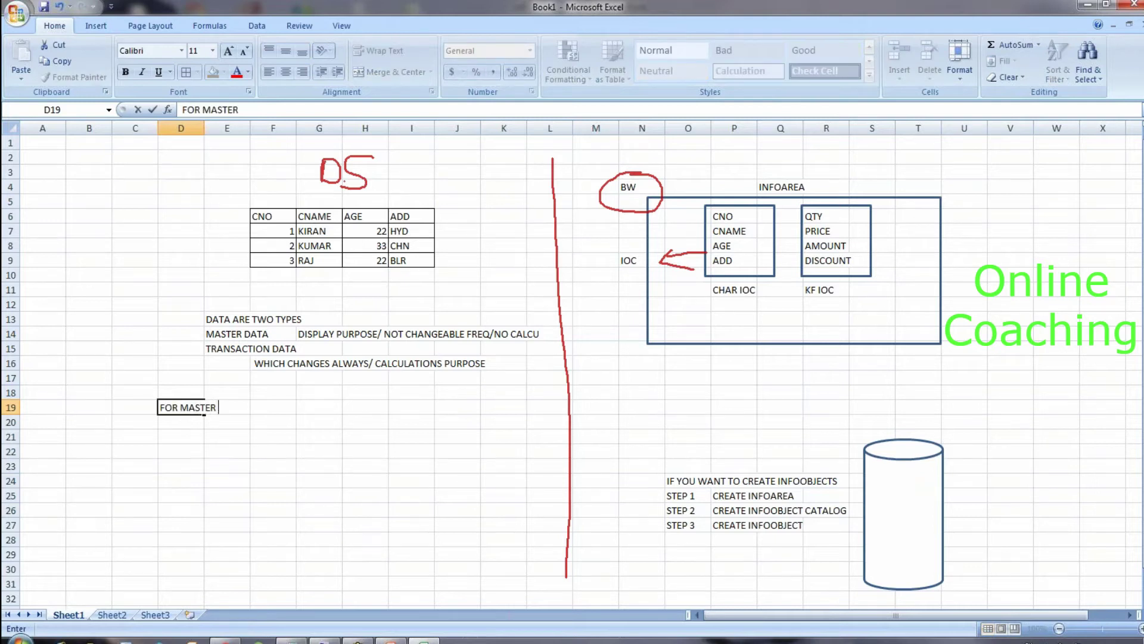
text(DATA LOADIN)
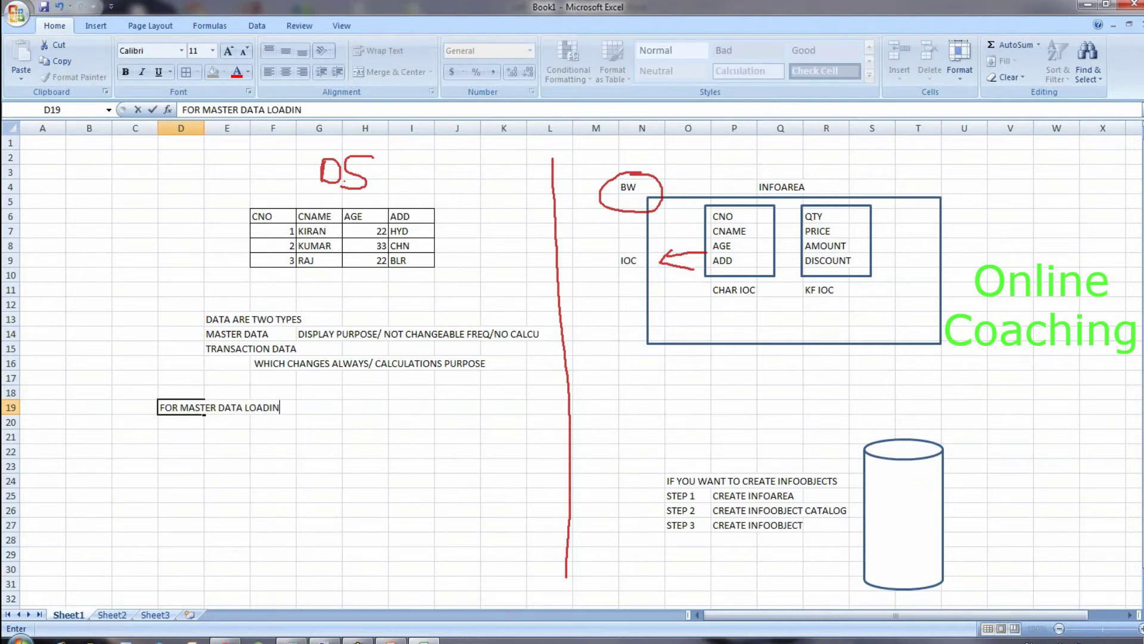
text(G)
click(227, 422)
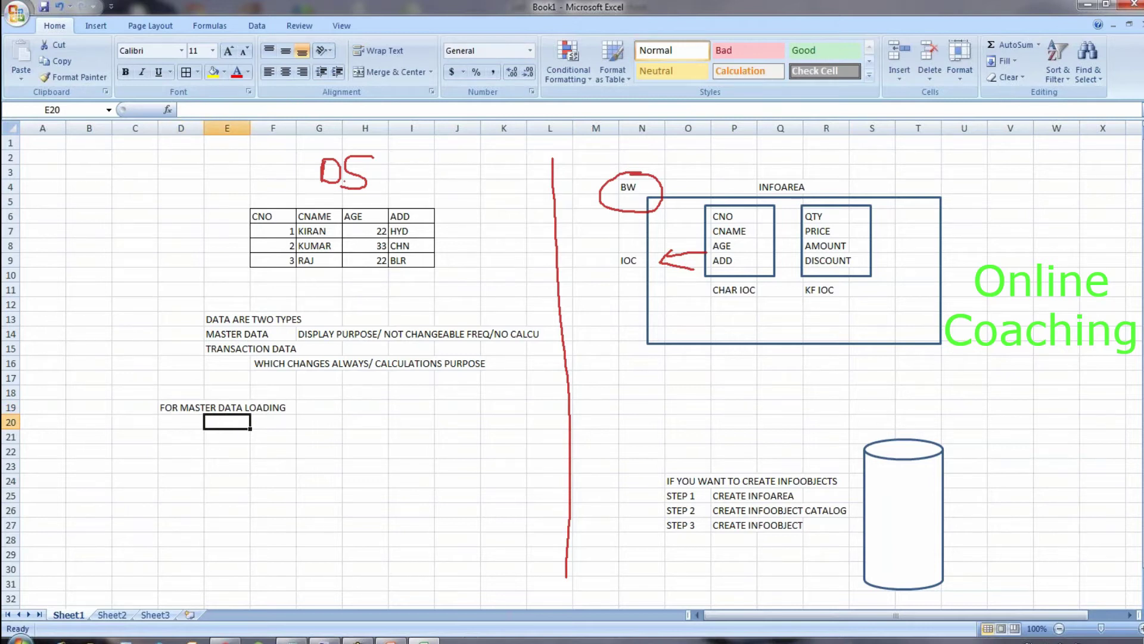
text(CREATE CHAR)
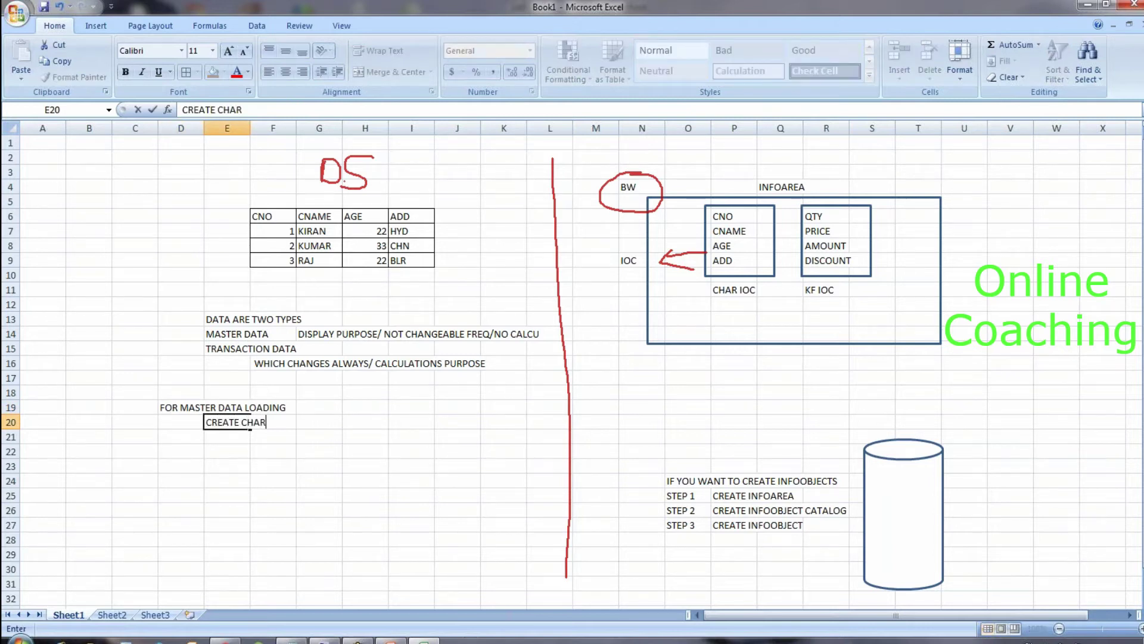
text(. INFOOBJECT(FIELD)
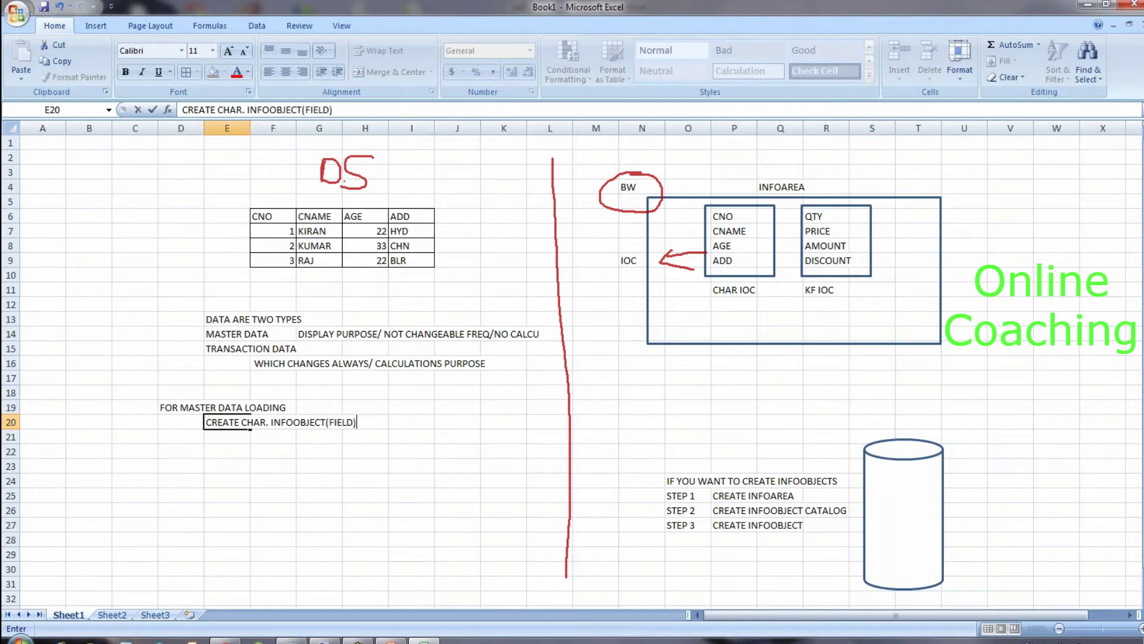
key(Return)
key(Return)
Step: Enter FOR TRANSACTION DATA LOADING with CREATE KEY FIGURE INFOOBJECT(FIELD) in E23
text(F)
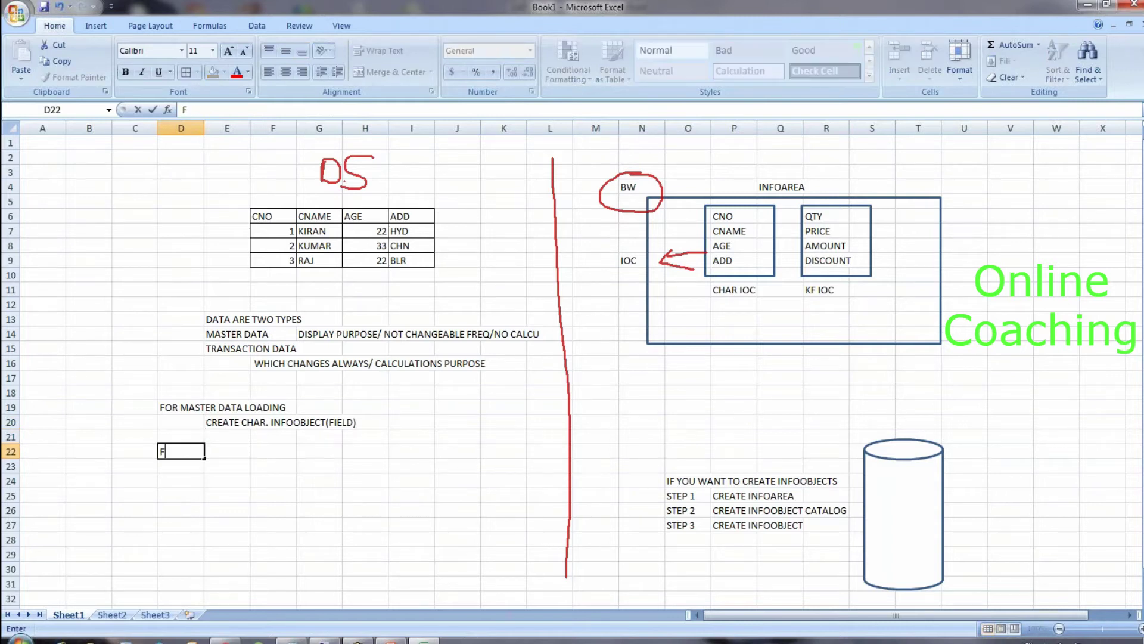
text(OR TRANSACTION)
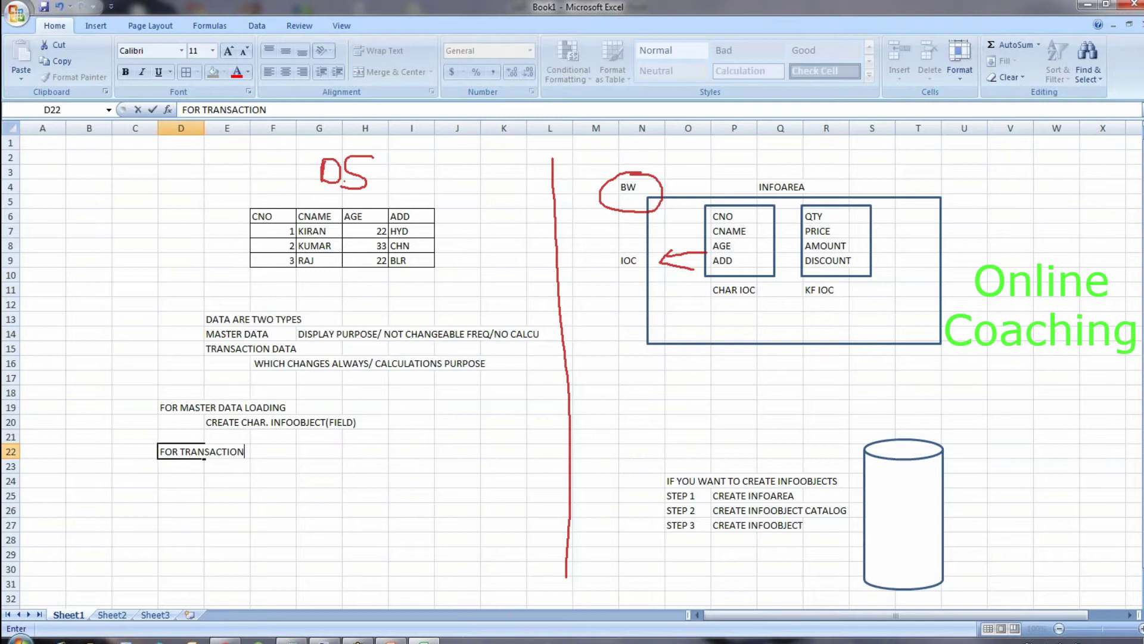
text( DATA LOADING)
key(Return)
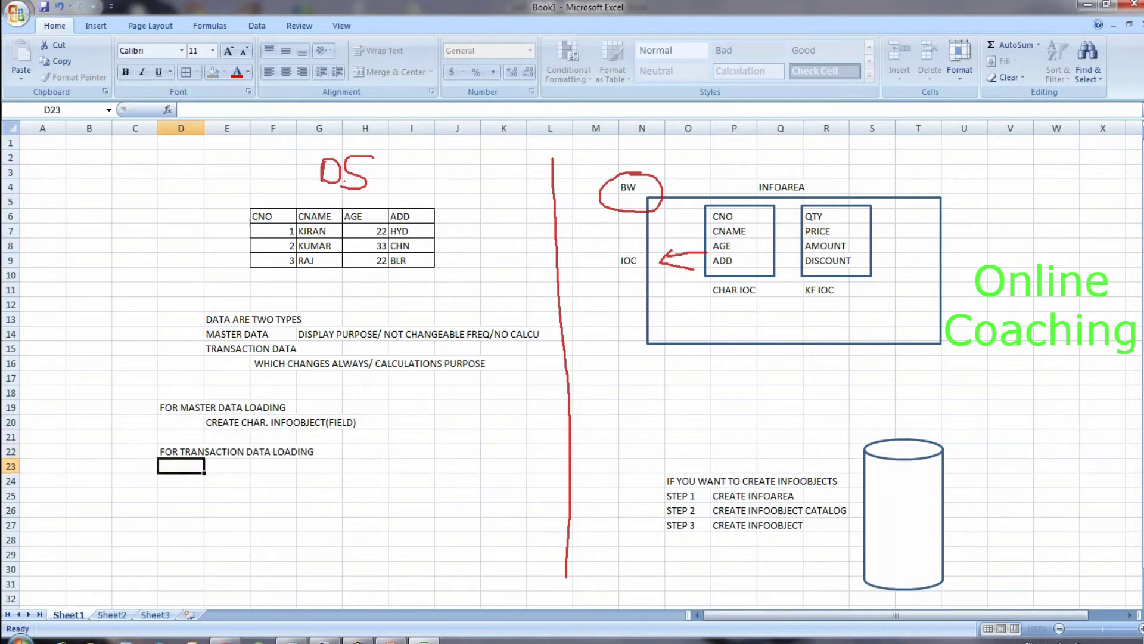
click(227, 466)
text(CREATE KEY FIGURE IN)
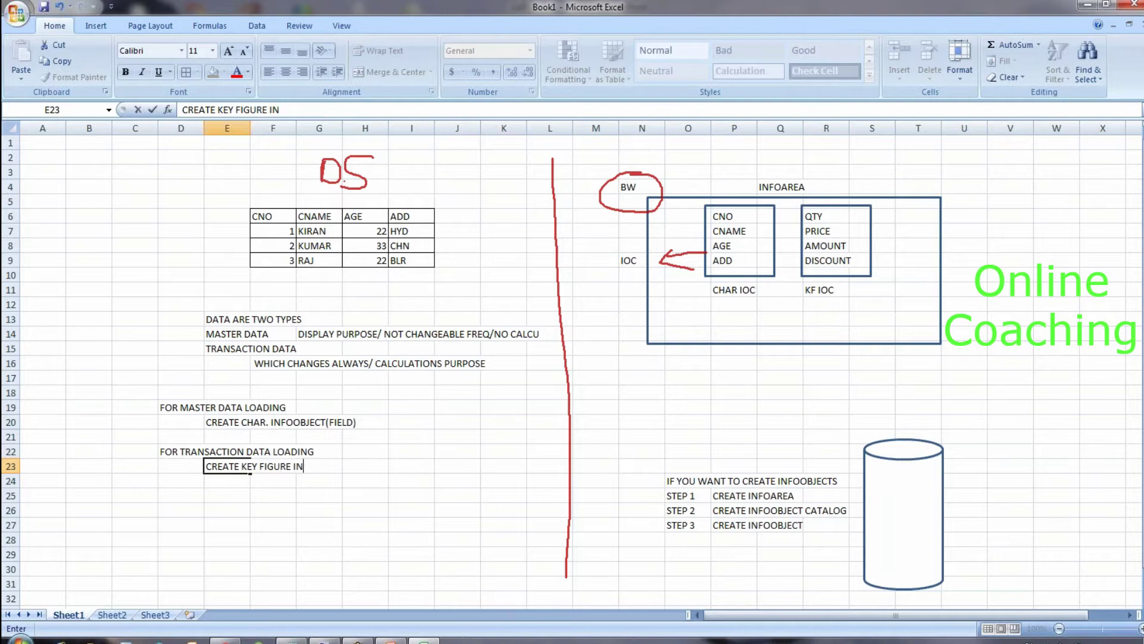
text(FOOBJECT(FIELD)
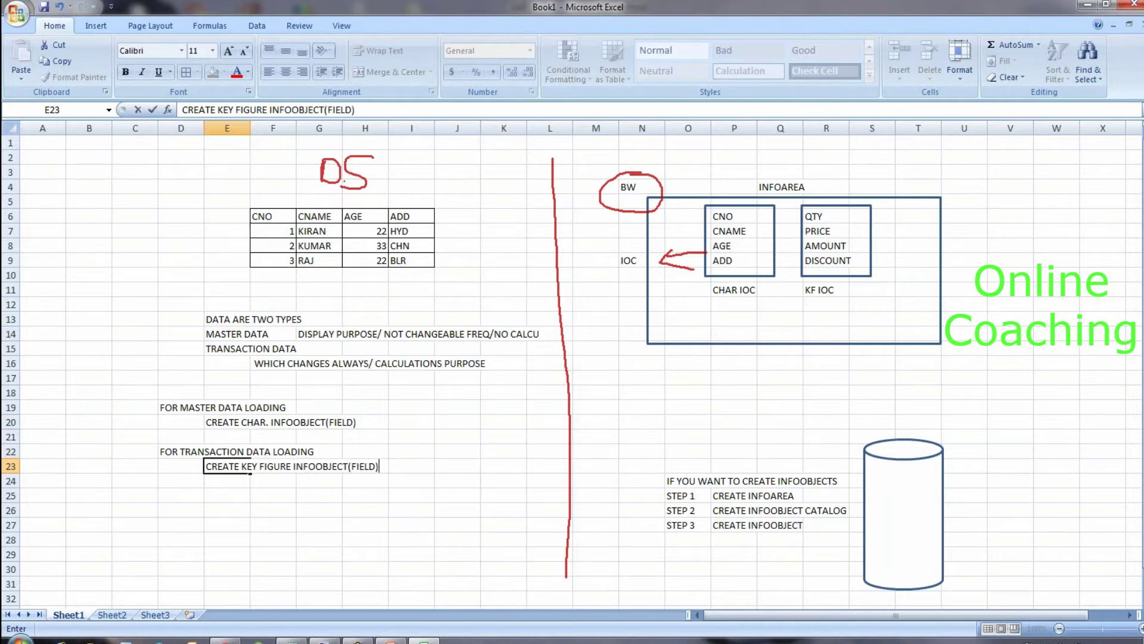
click(279, 407)
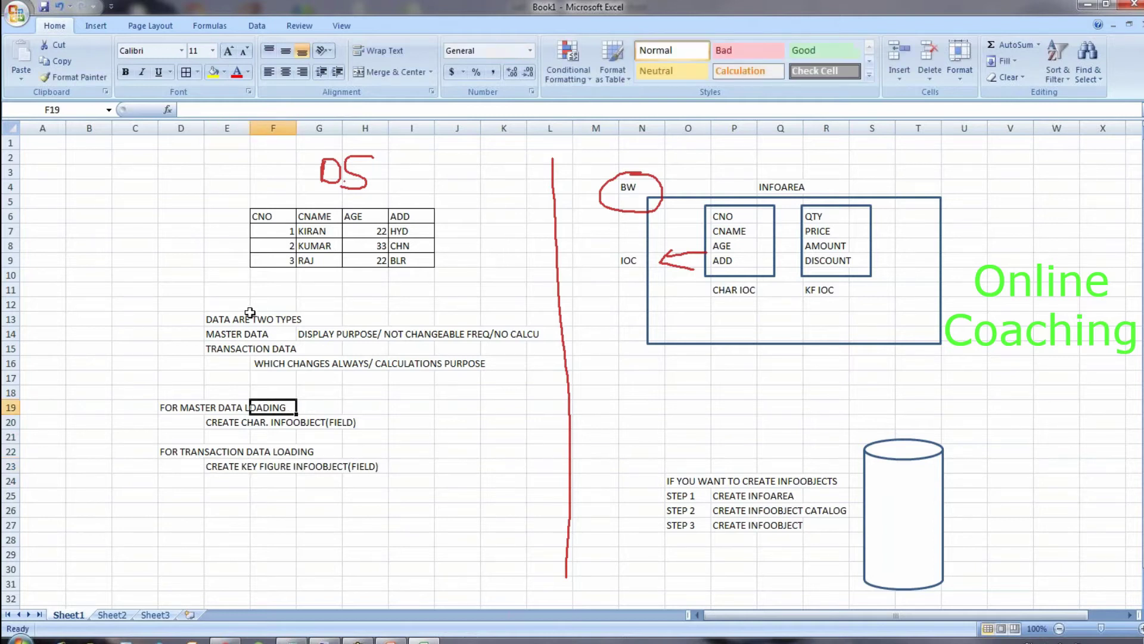
click(253, 333)
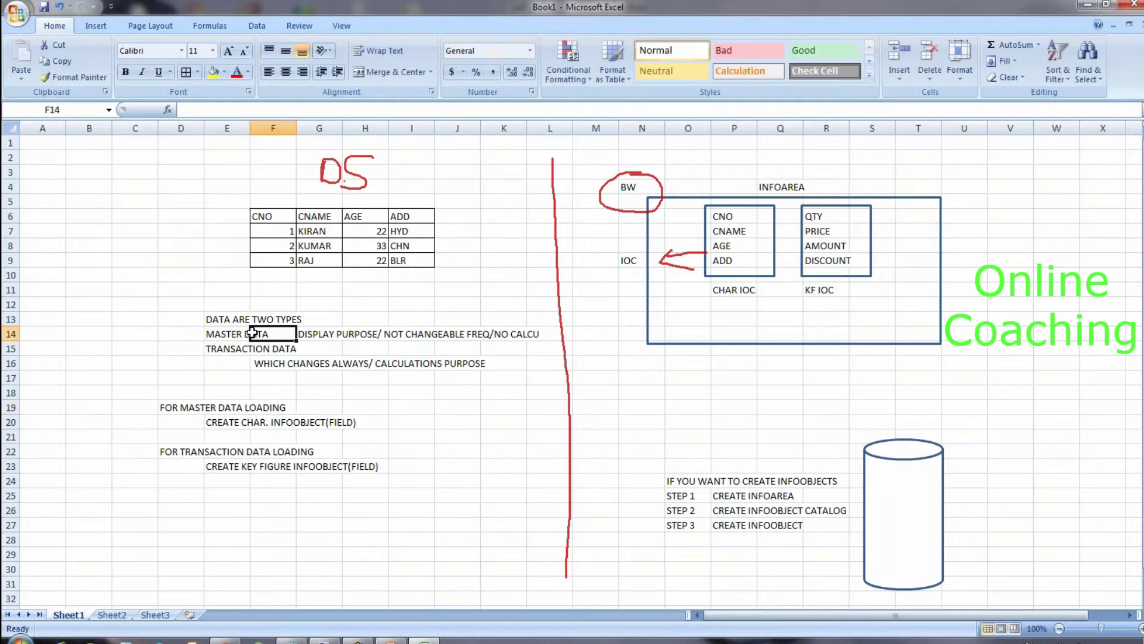
click(262, 219)
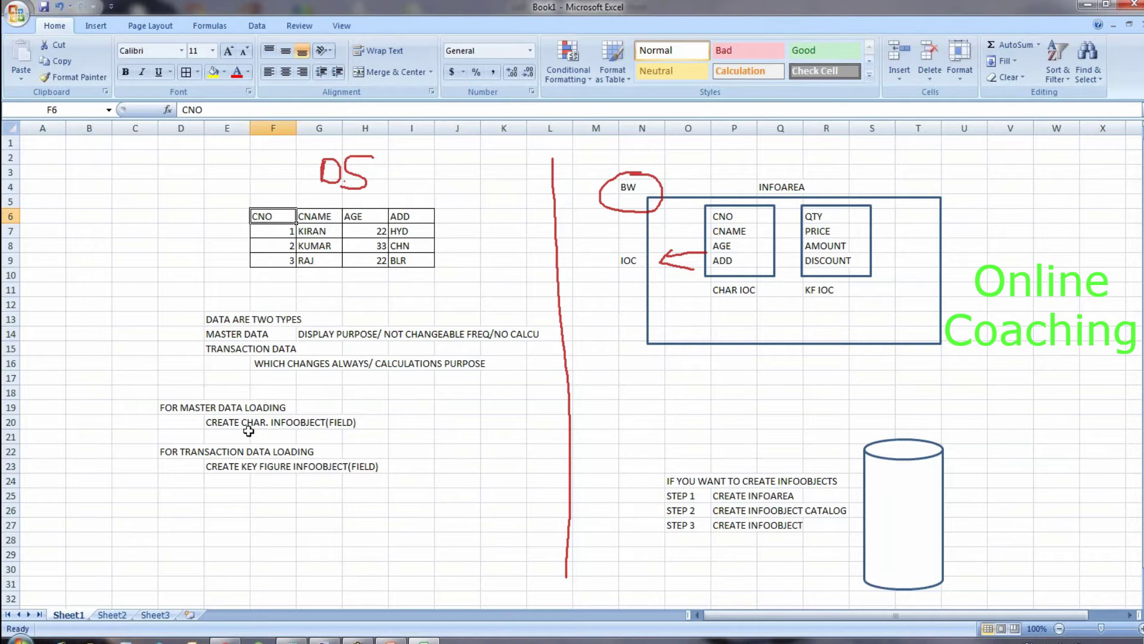
click(230, 422)
click(337, 422)
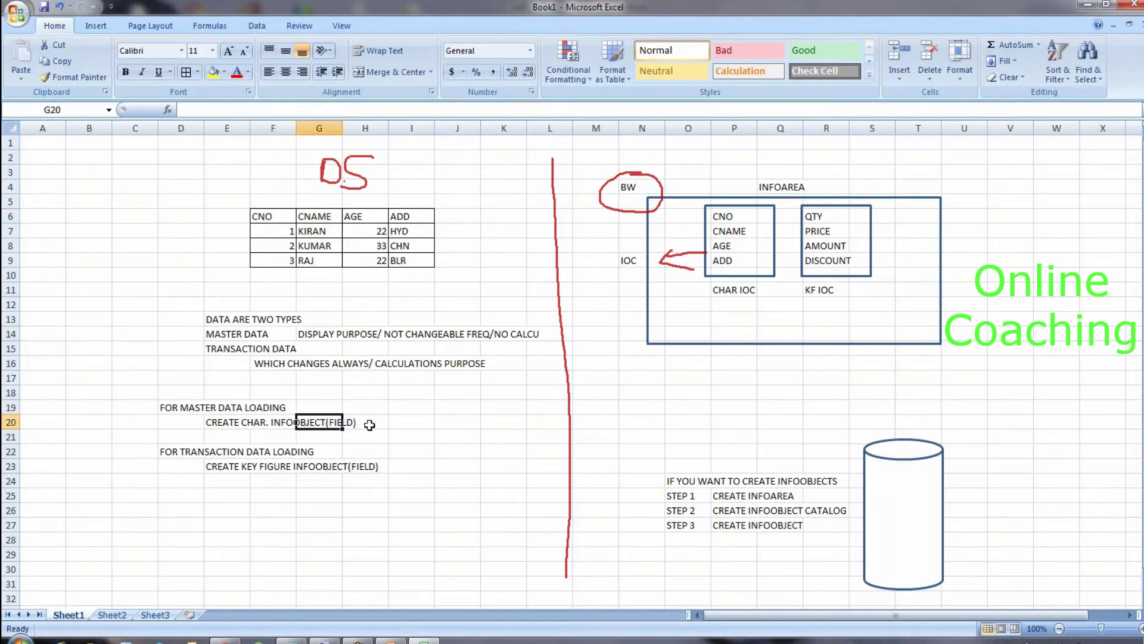
click(276, 422)
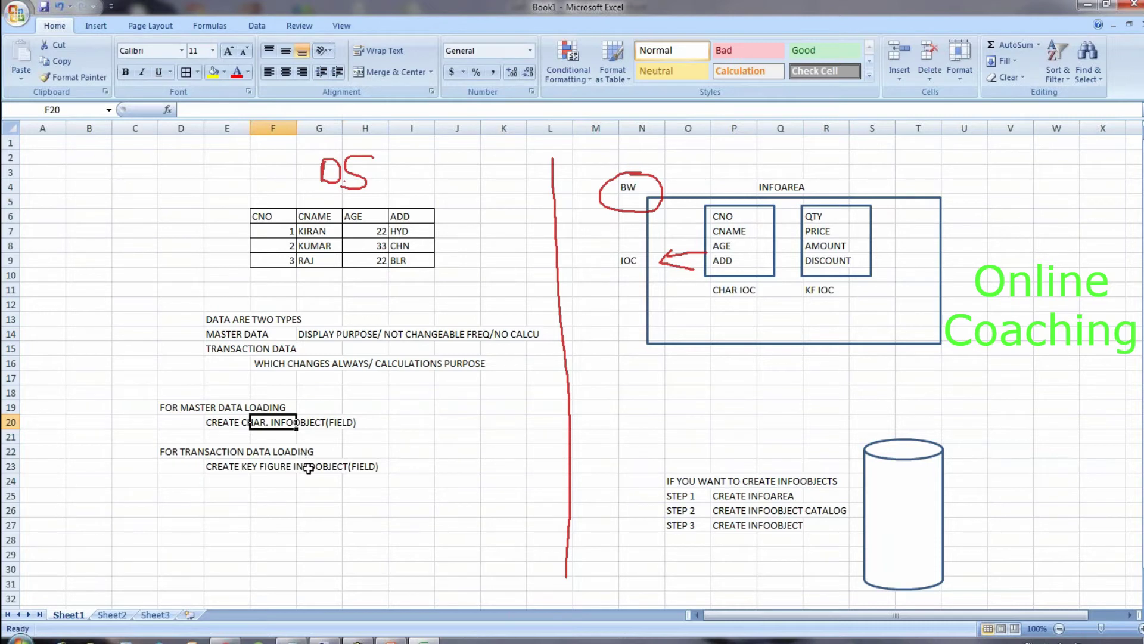
click(315, 424)
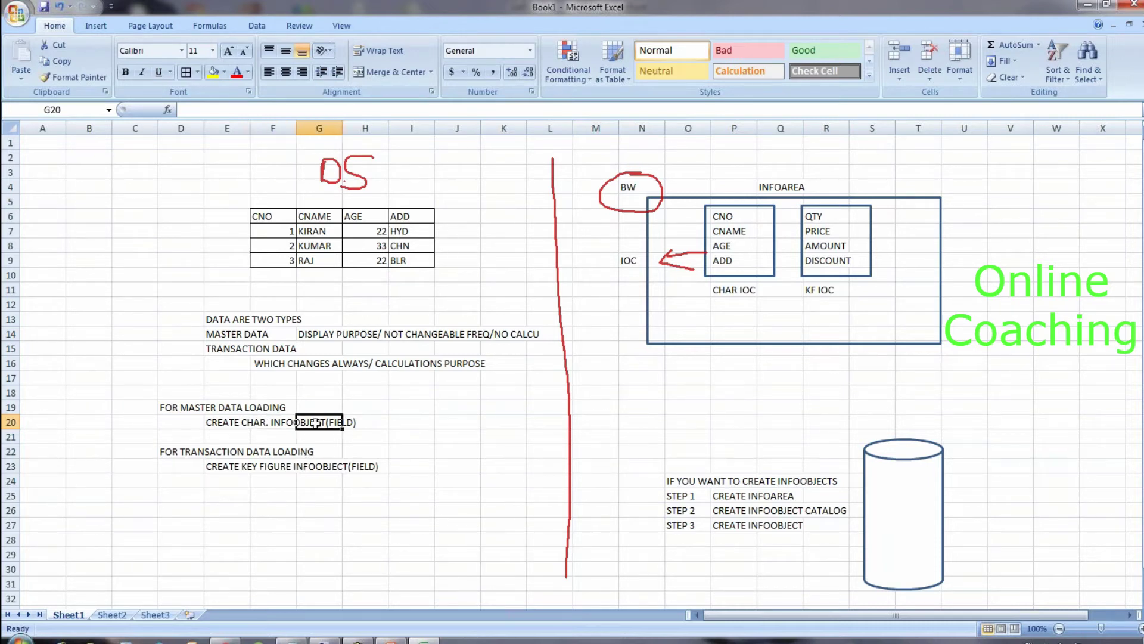
click(648, 217)
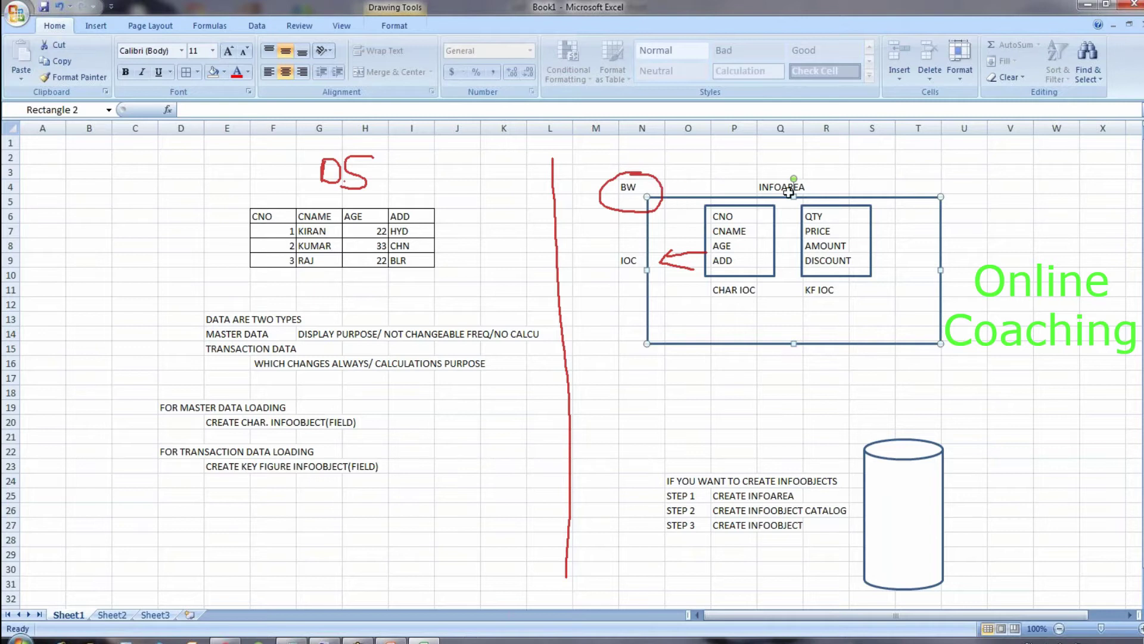
Step: Nudge the CNO–ADD characteristic box slightly left
click(756, 275)
key(Left)
key(Left)
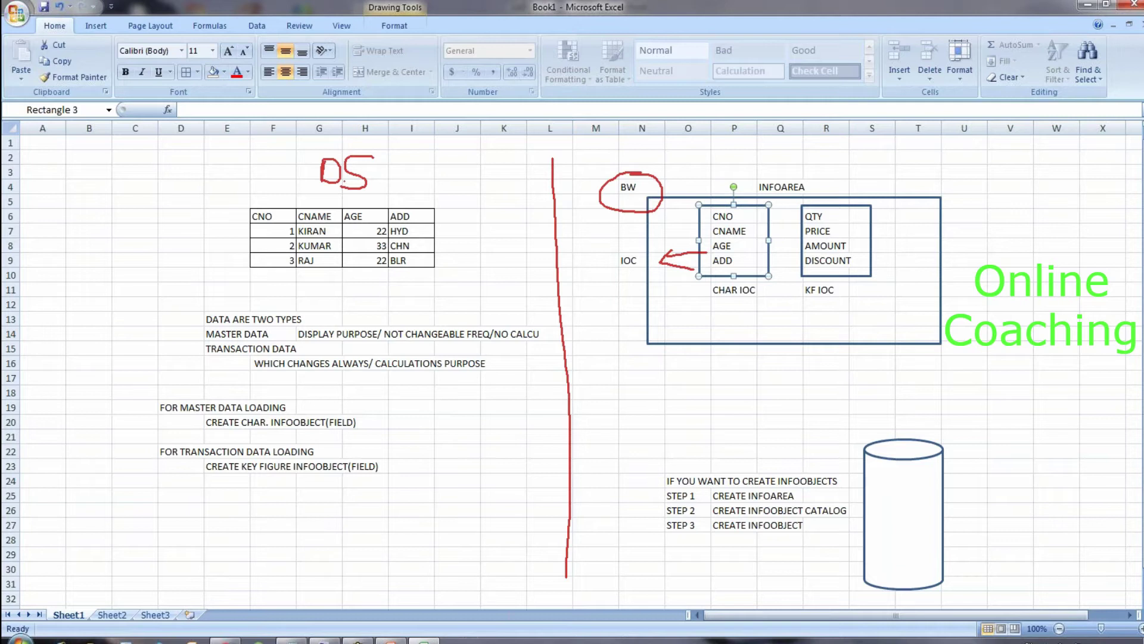
click(757, 291)
click(743, 292)
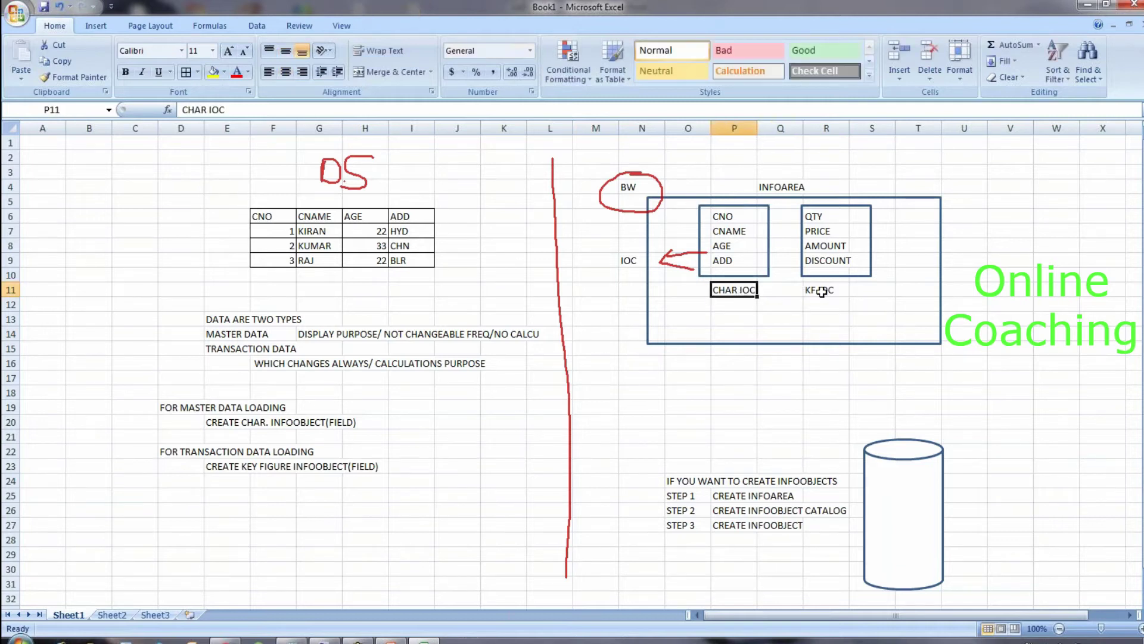
click(829, 291)
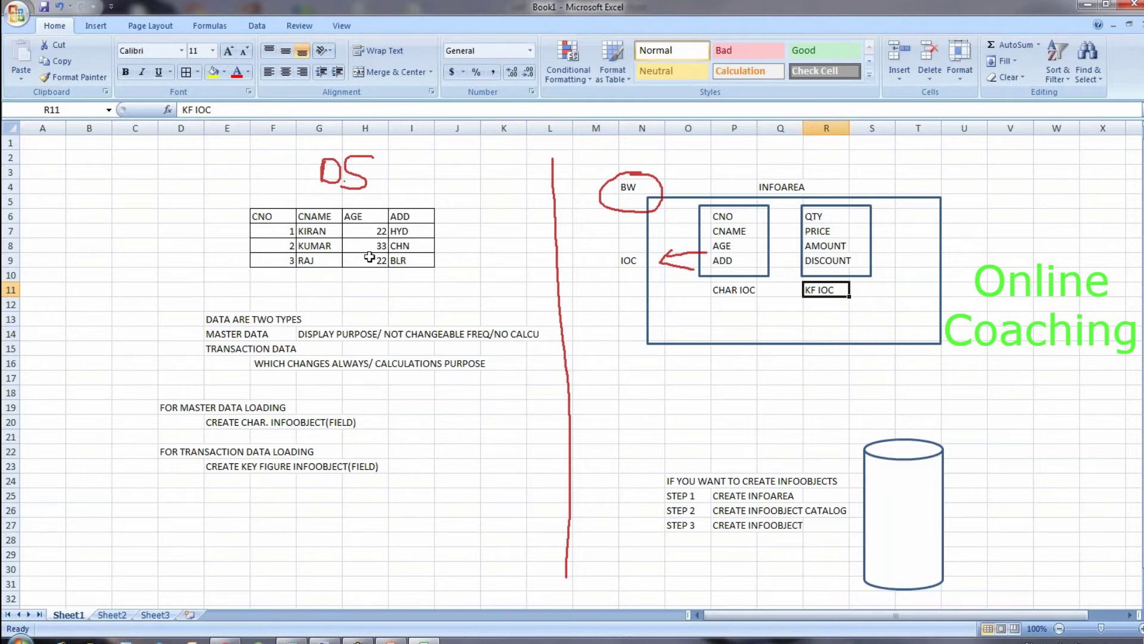
Step: Delete the key figure box and clear QTY through KF IOC in R6:R11
click(818, 207)
key(Delete)
drag(817, 216, 823, 288)
key(Delete)
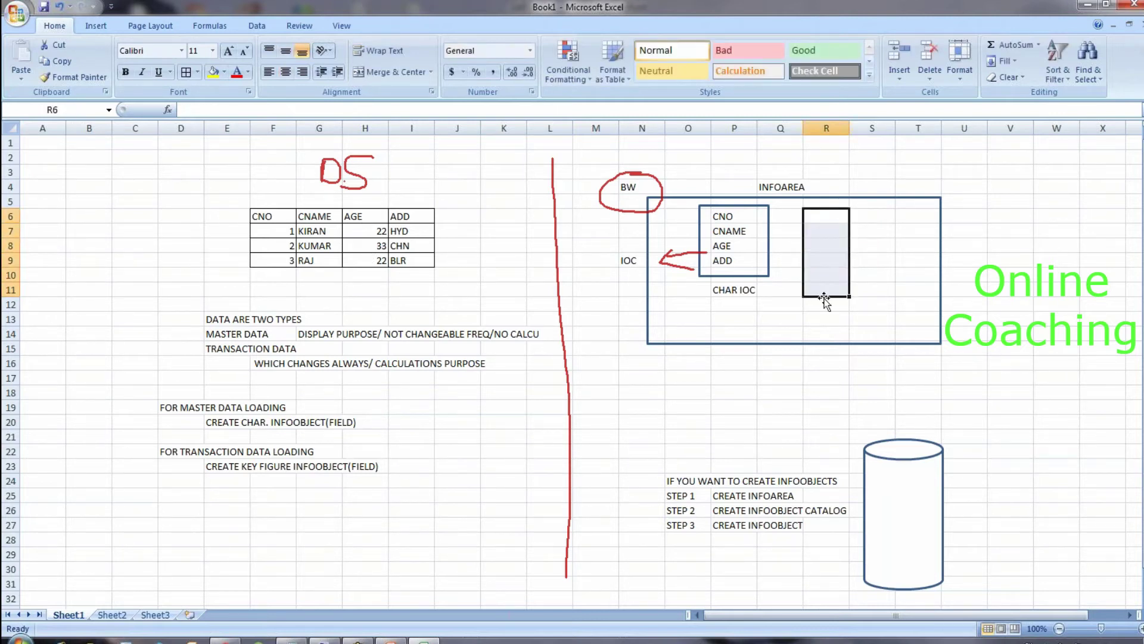
click(825, 303)
click(751, 278)
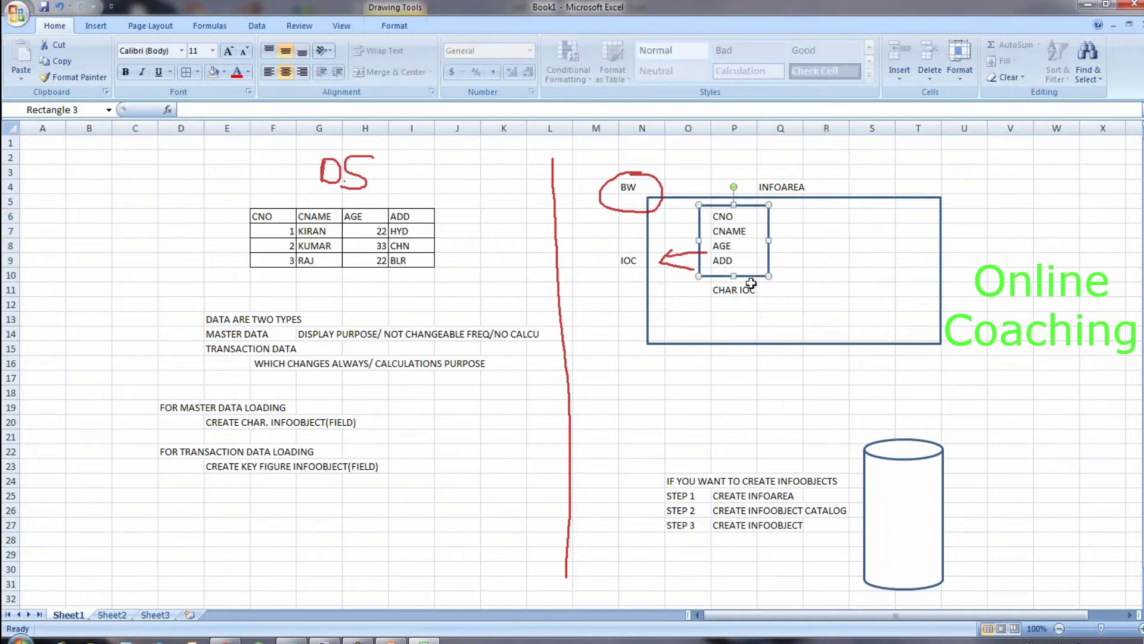
click(751, 286)
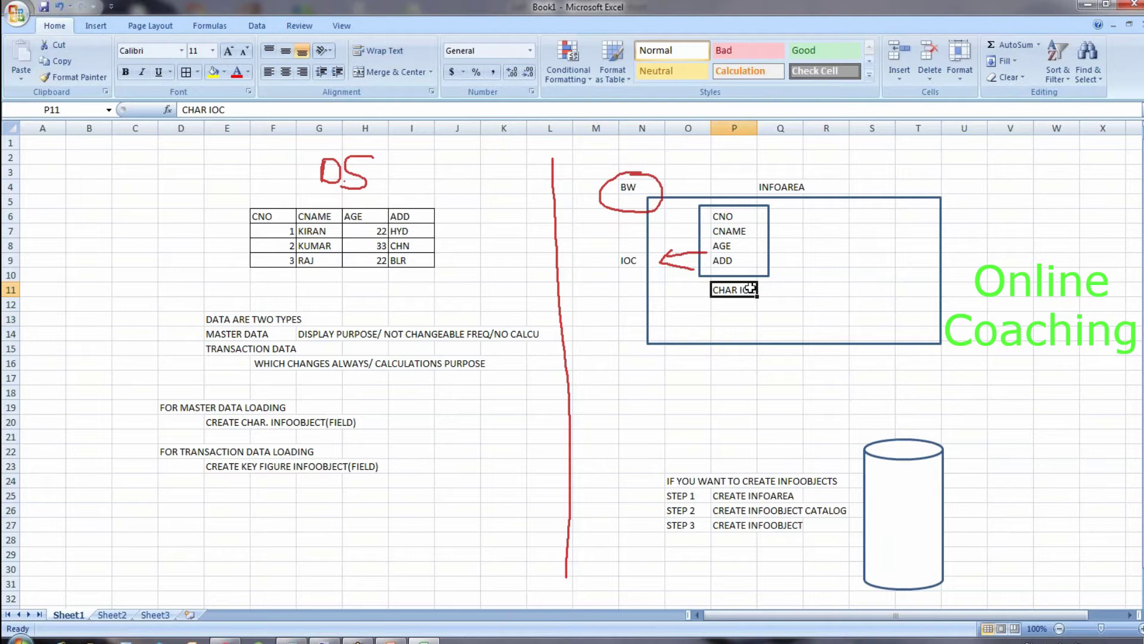
Step: Highlight the CNO-to-ADD field names beside the InfoArea diagram
drag(732, 216, 733, 266)
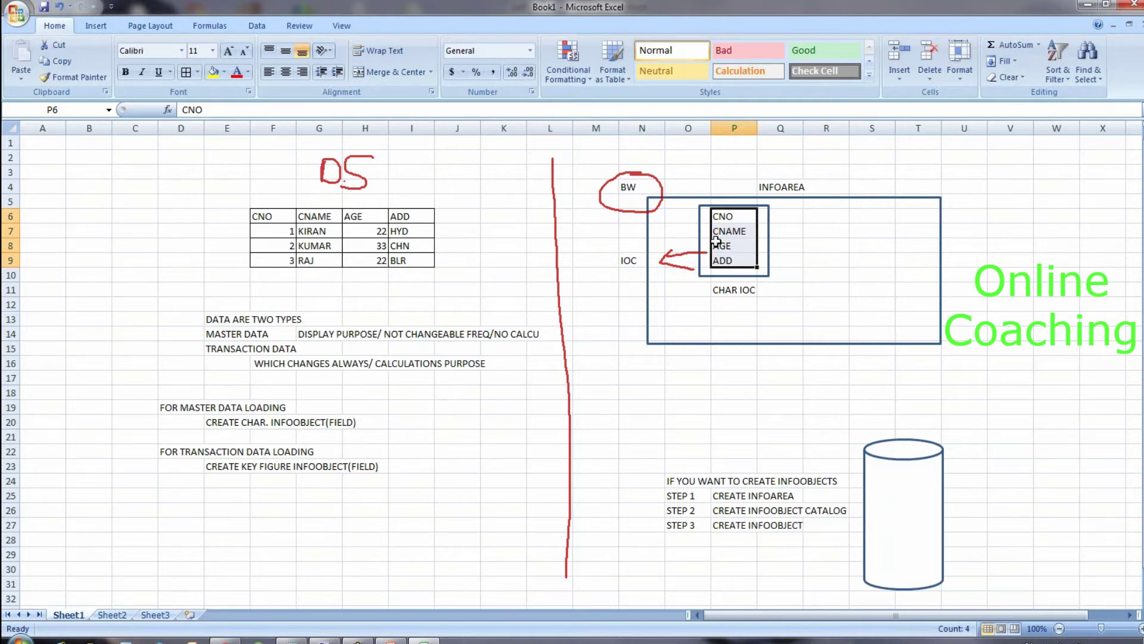
click(810, 198)
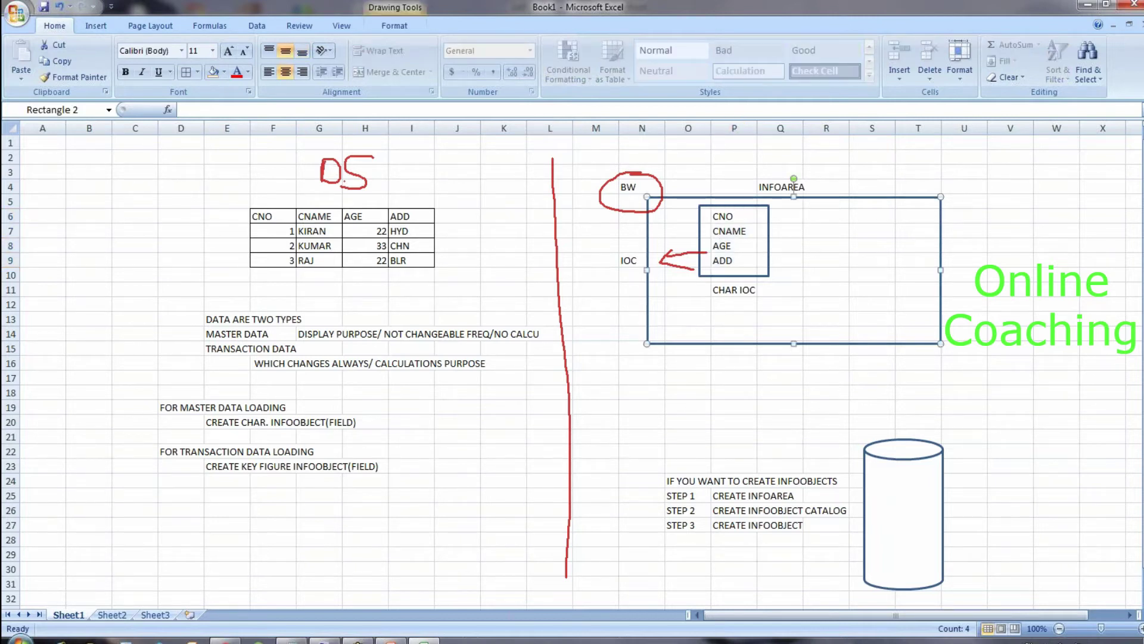
click(732, 291)
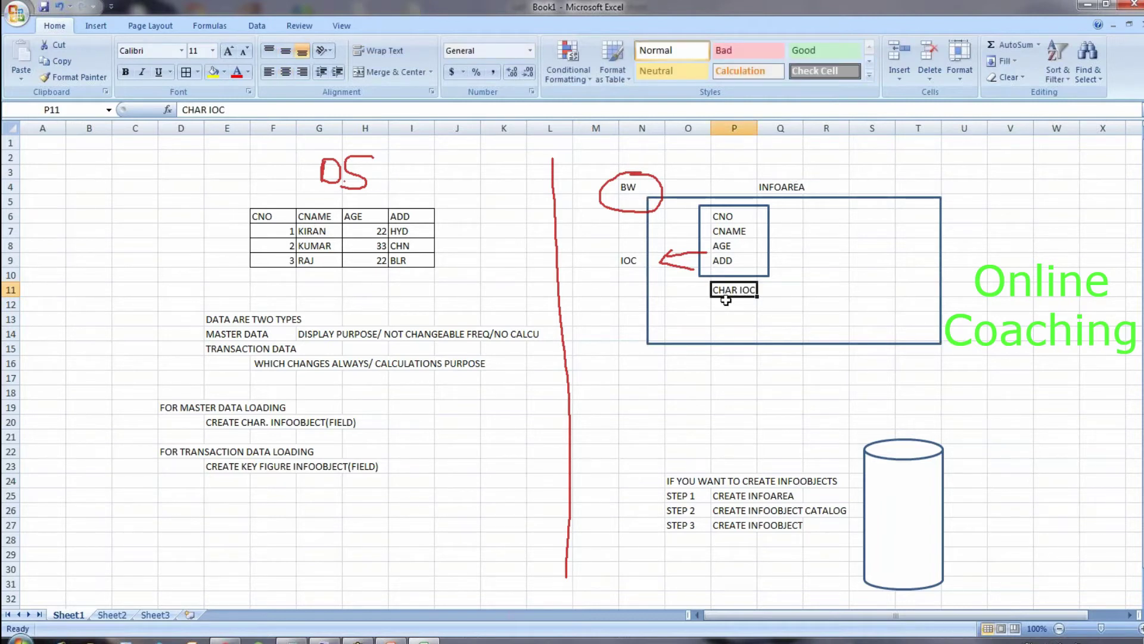
drag(728, 213, 728, 257)
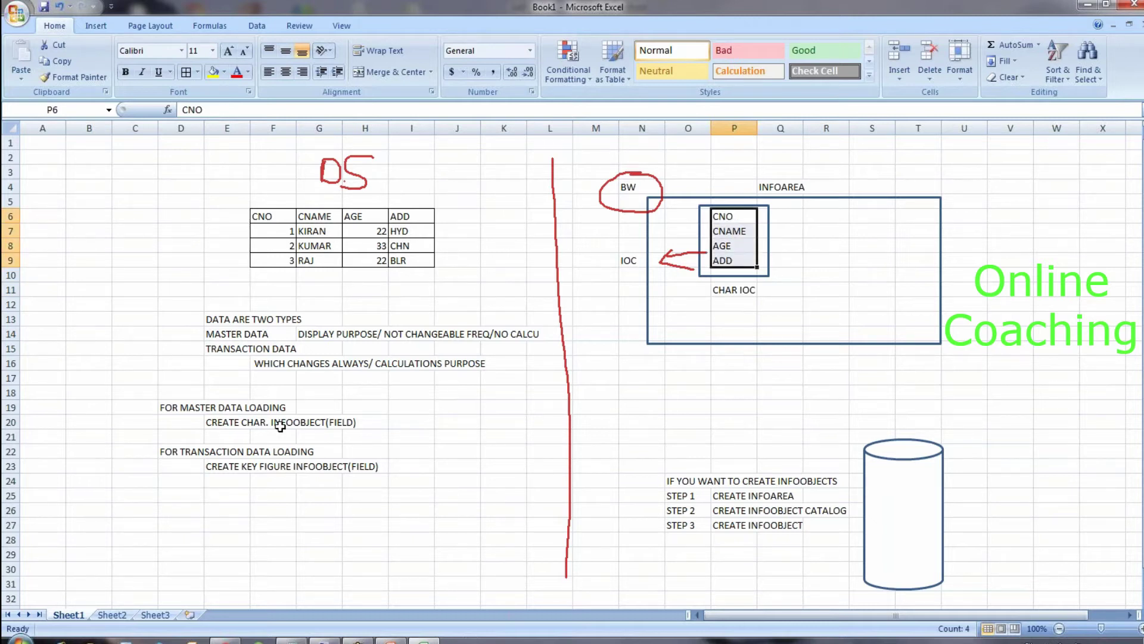
drag(222, 424, 351, 423)
drag(728, 219, 727, 261)
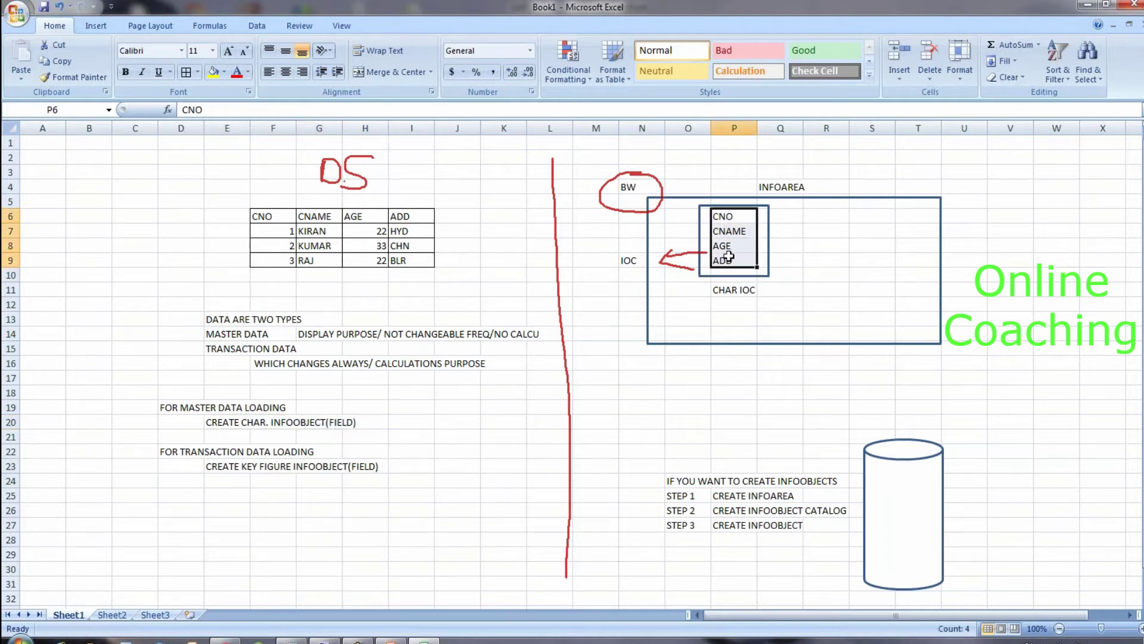
click(715, 383)
drag(730, 216, 737, 258)
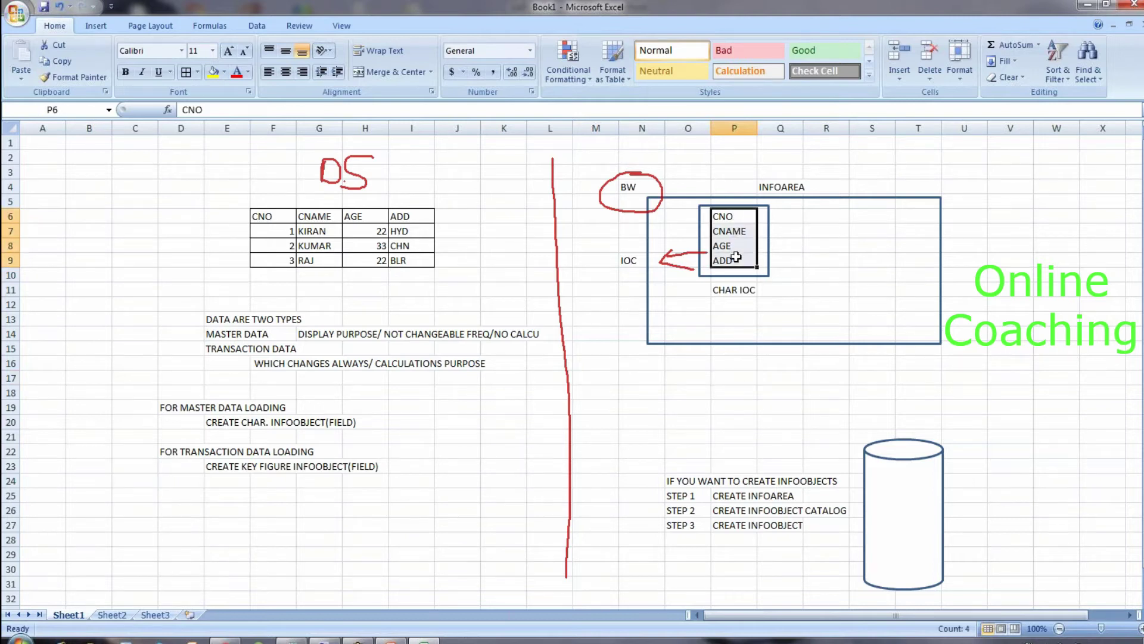
Step: Enter the headers CNO, CNAME, AGE and ADDRESS across N16:Q16
click(664, 365)
text(CNO)
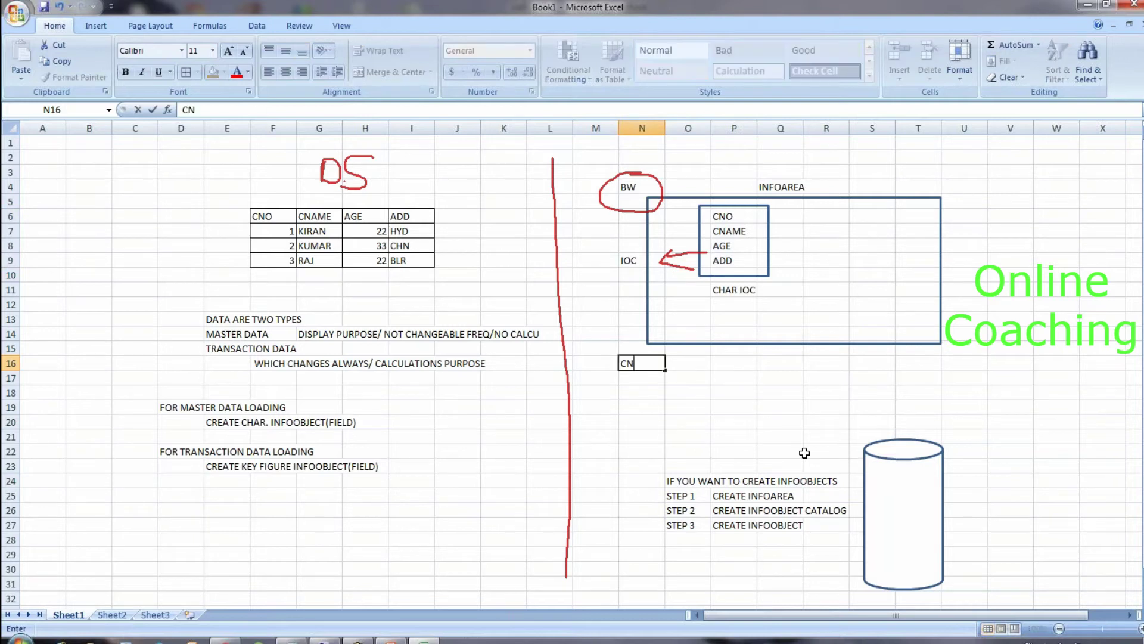
key(Tab)
text(CNAME)
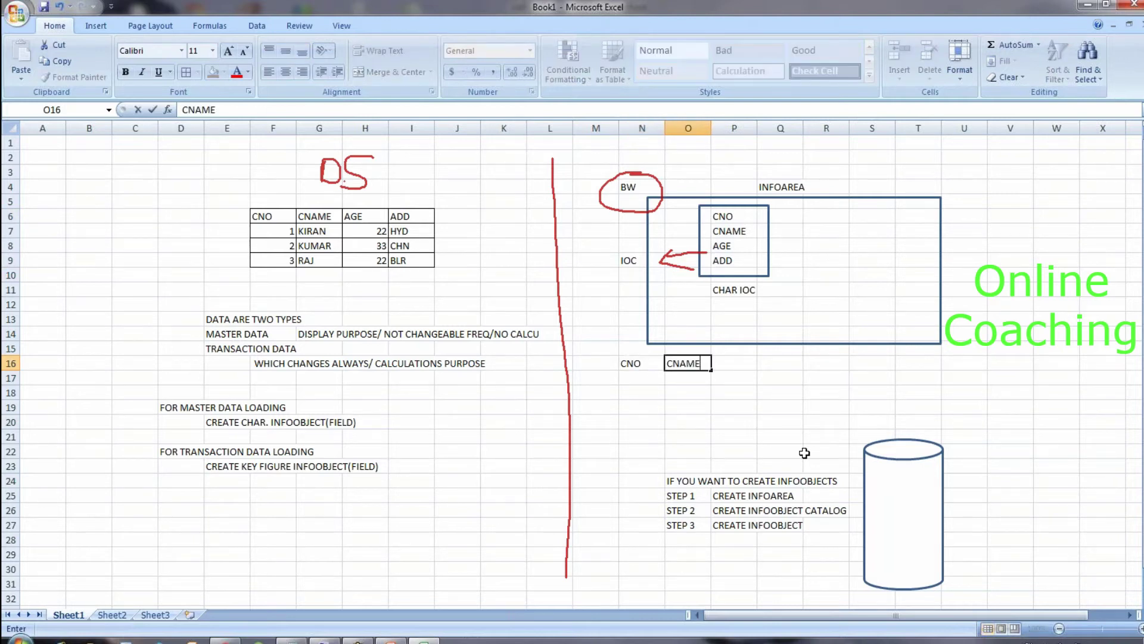
key(Tab)
text(AGE)
key(Tab)
text(ADDRES)
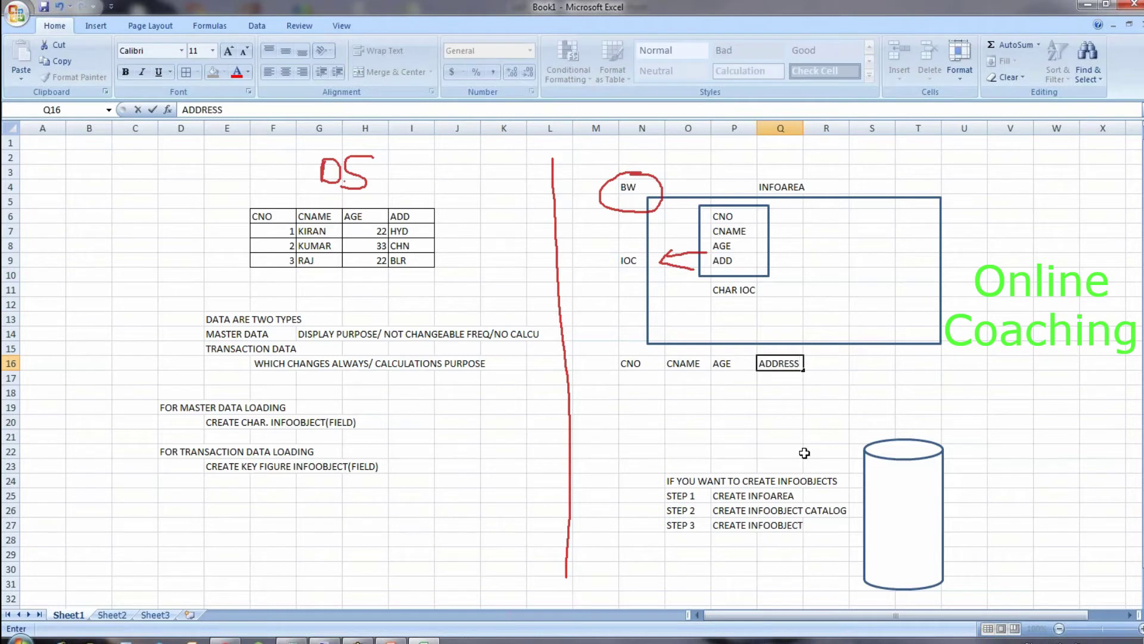
drag(260, 204, 295, 234)
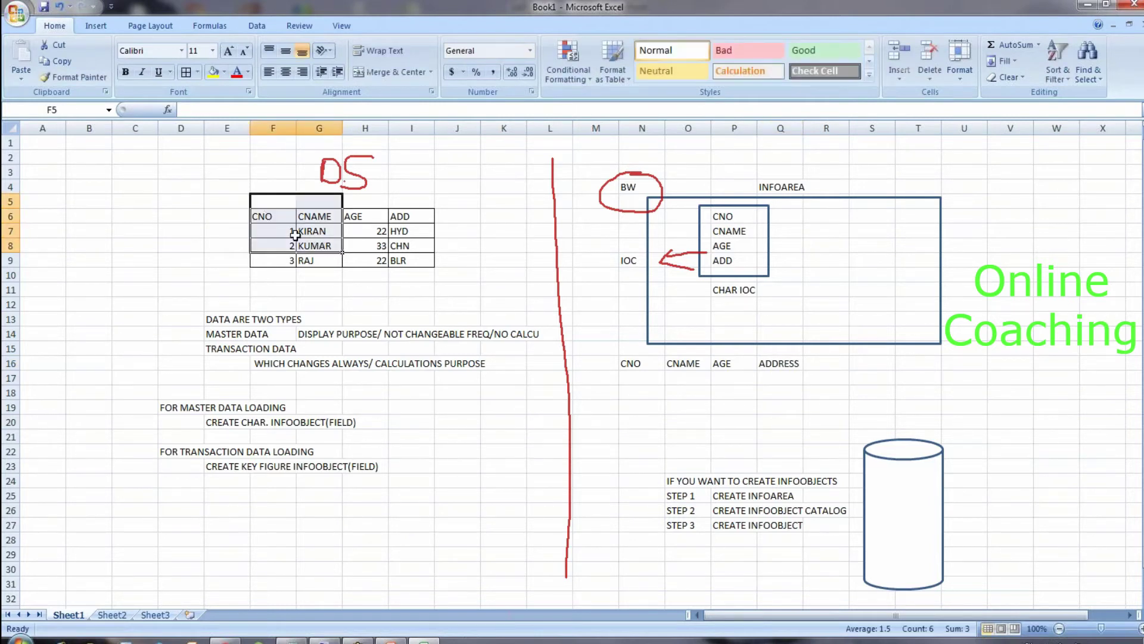
Step: Copy the DS table's three data rows F7:I9 for pasting at N17
click(280, 218)
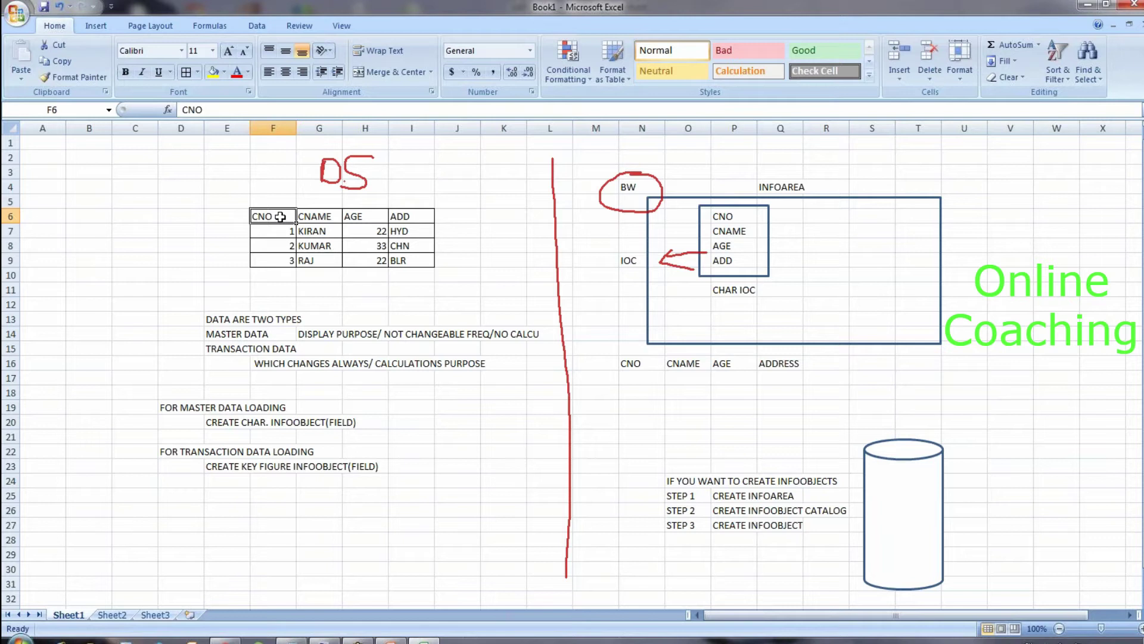
drag(275, 230, 417, 263)
key(ctrl+c)
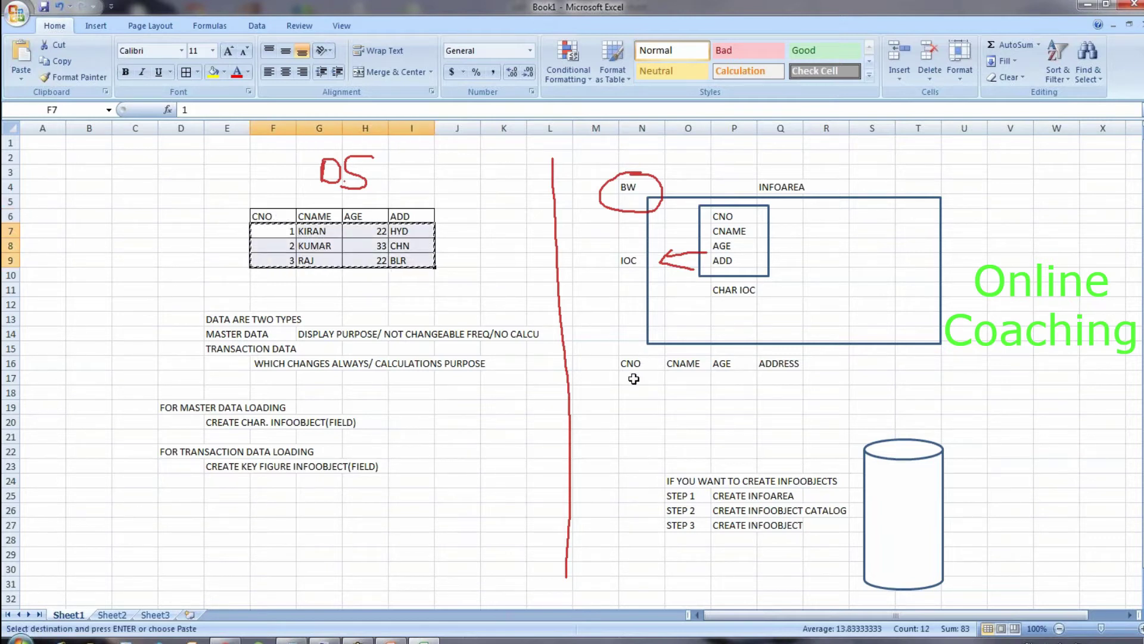
click(634, 379)
Step: Paste the three rows at N17, then place a picture of DS table F6:I9 onto the cylinder
key(ctrl+v)
click(634, 453)
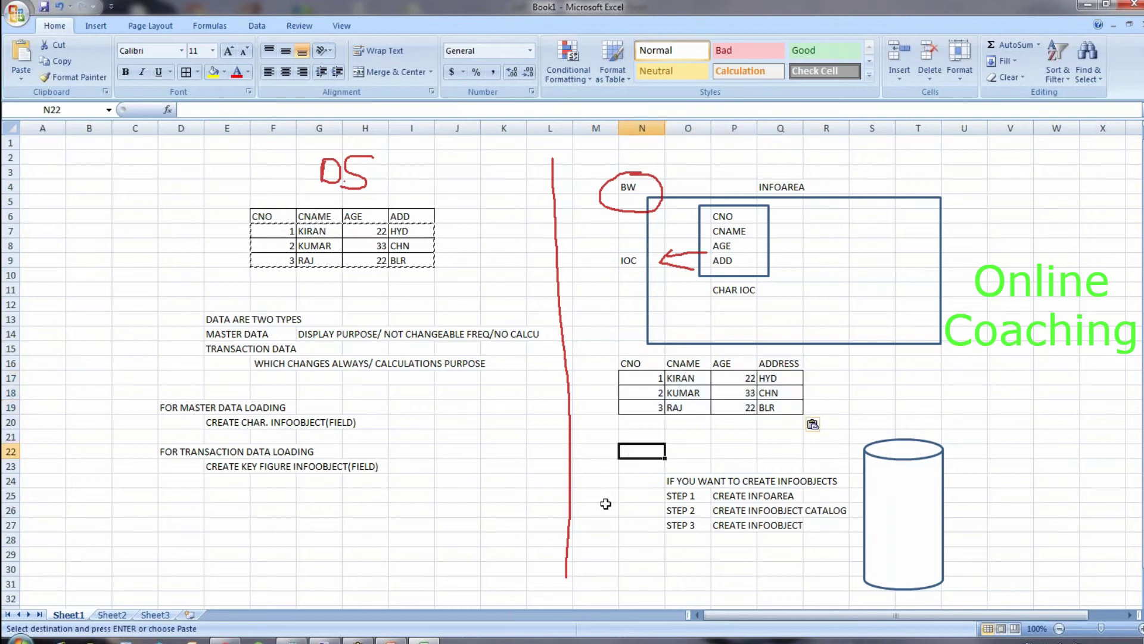
click(274, 216)
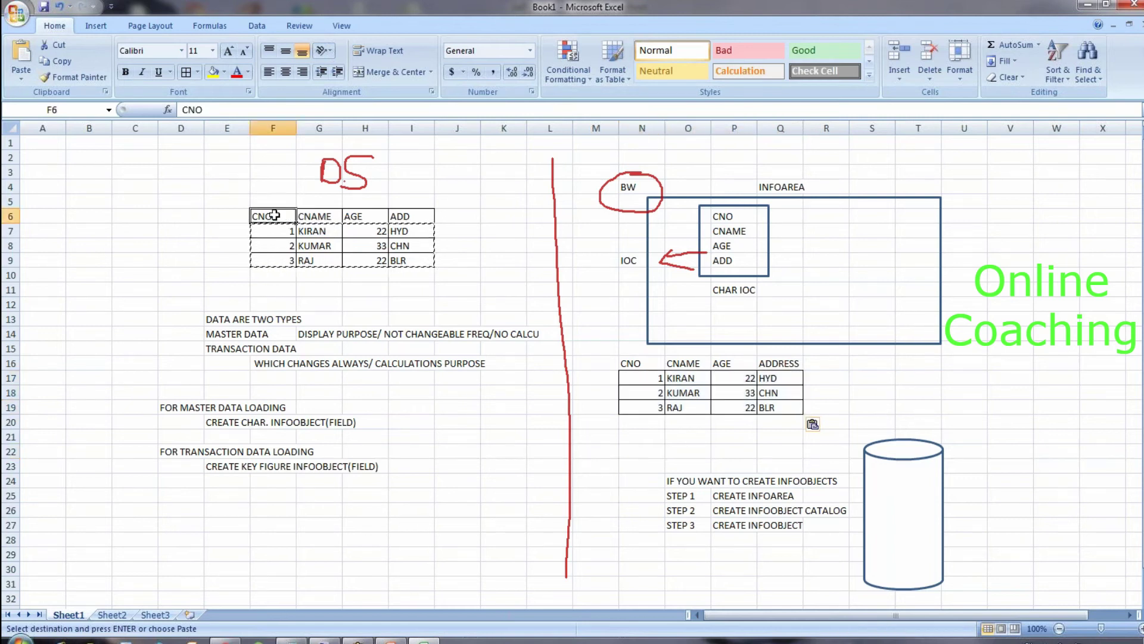
drag(275, 216, 424, 256)
key(ctrl+c)
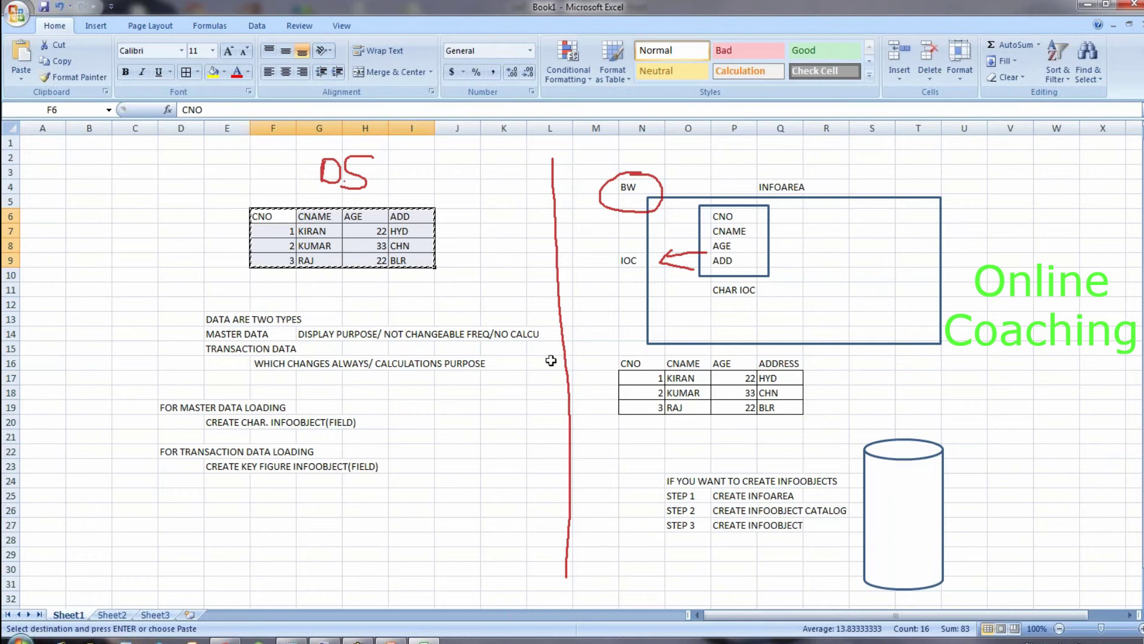
click(903, 512)
key(ctrl+v)
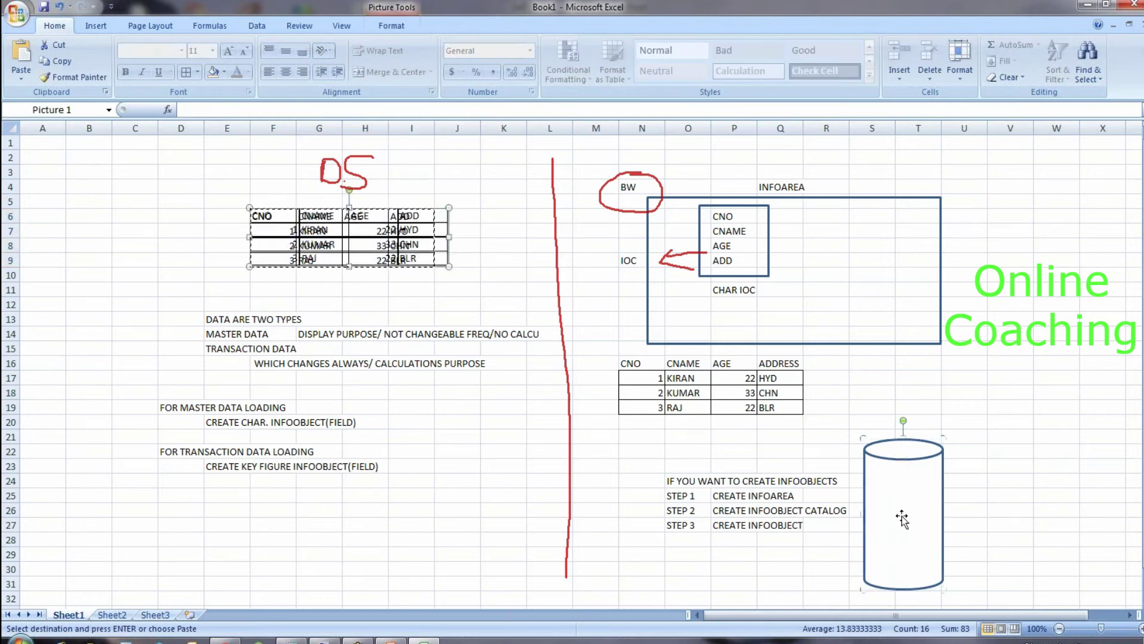
drag(392, 265, 998, 570)
Step: Widen the cylinder to the right and fit the table picture inside it
click(936, 498)
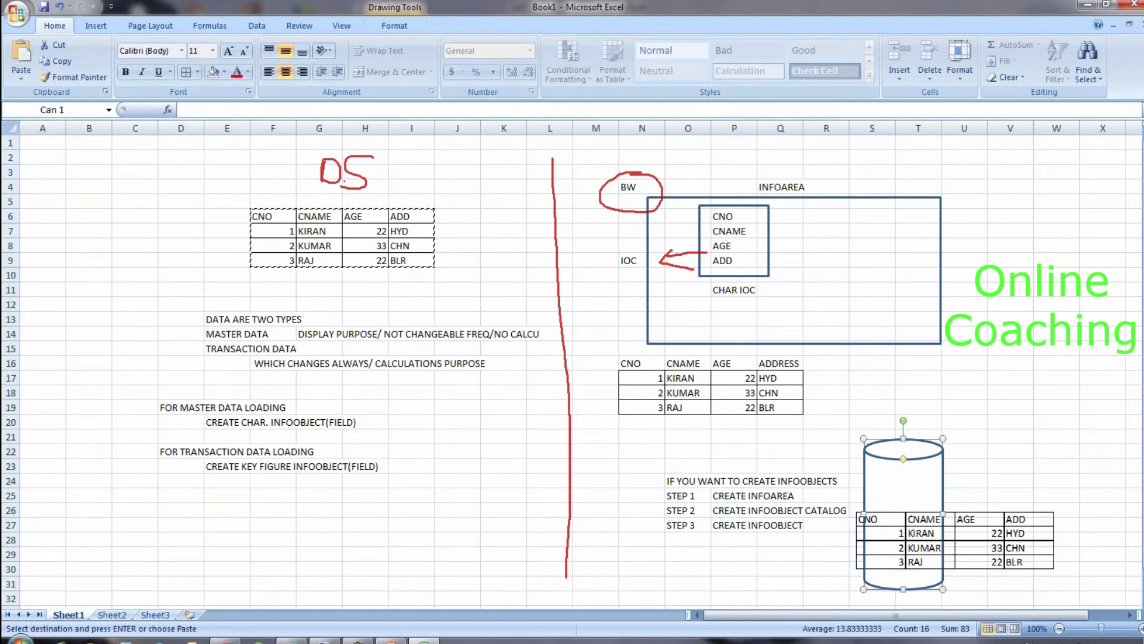
drag(943, 514, 1075, 519)
click(972, 519)
drag(972, 518, 985, 517)
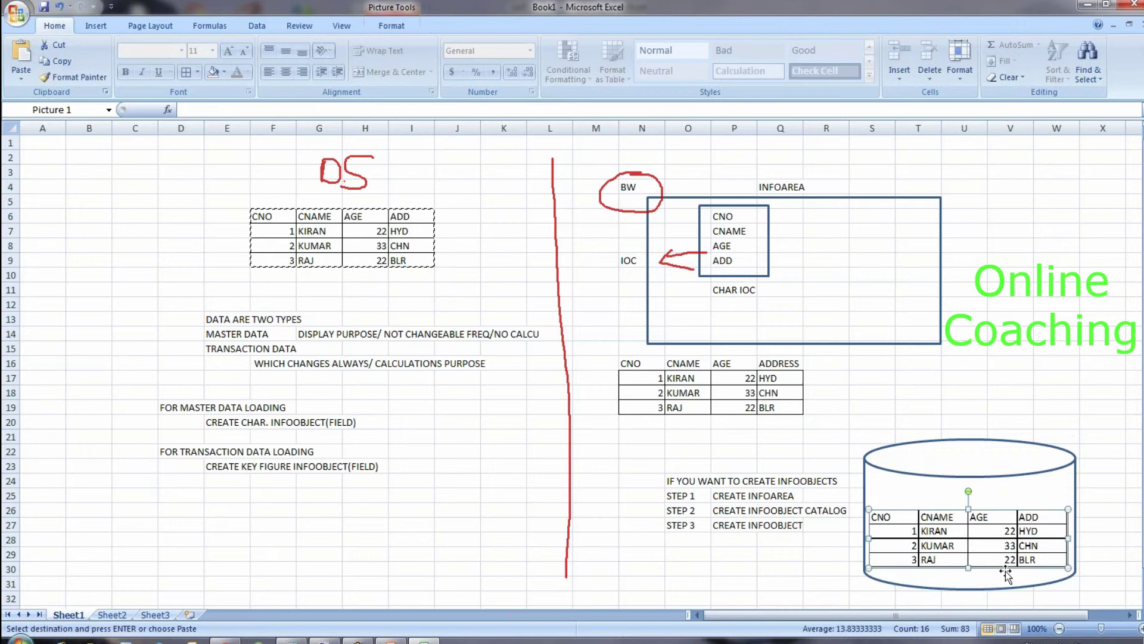
click(828, 582)
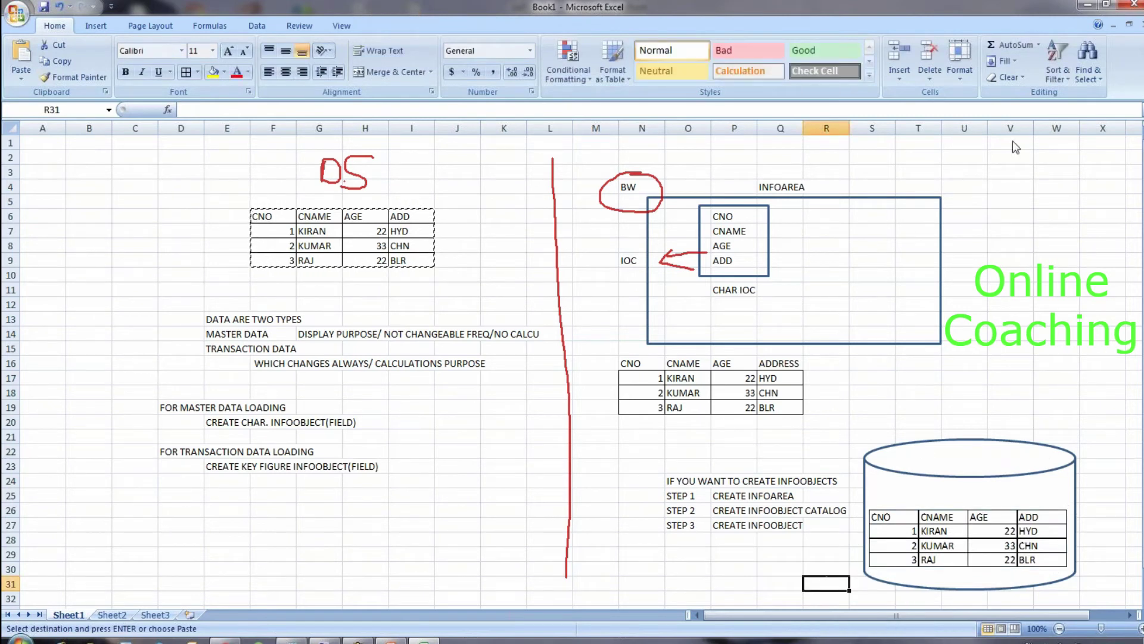
click(1137, 34)
click(1057, 319)
click(989, 526)
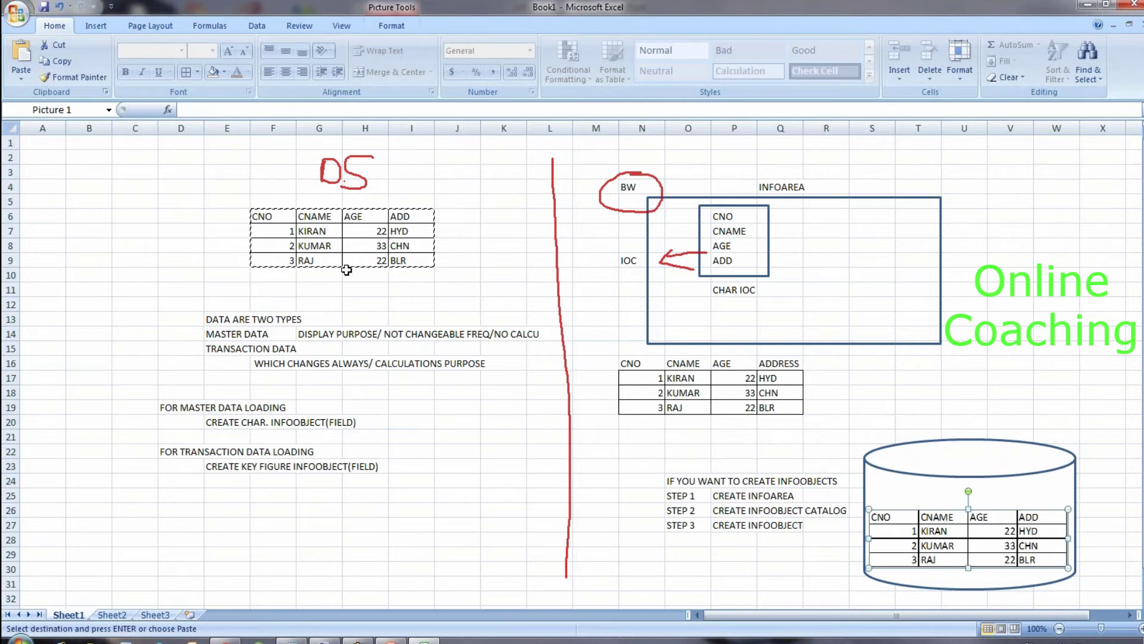
drag(989, 569, 993, 578)
Step: Add the label DWW in cell P1
click(1124, 508)
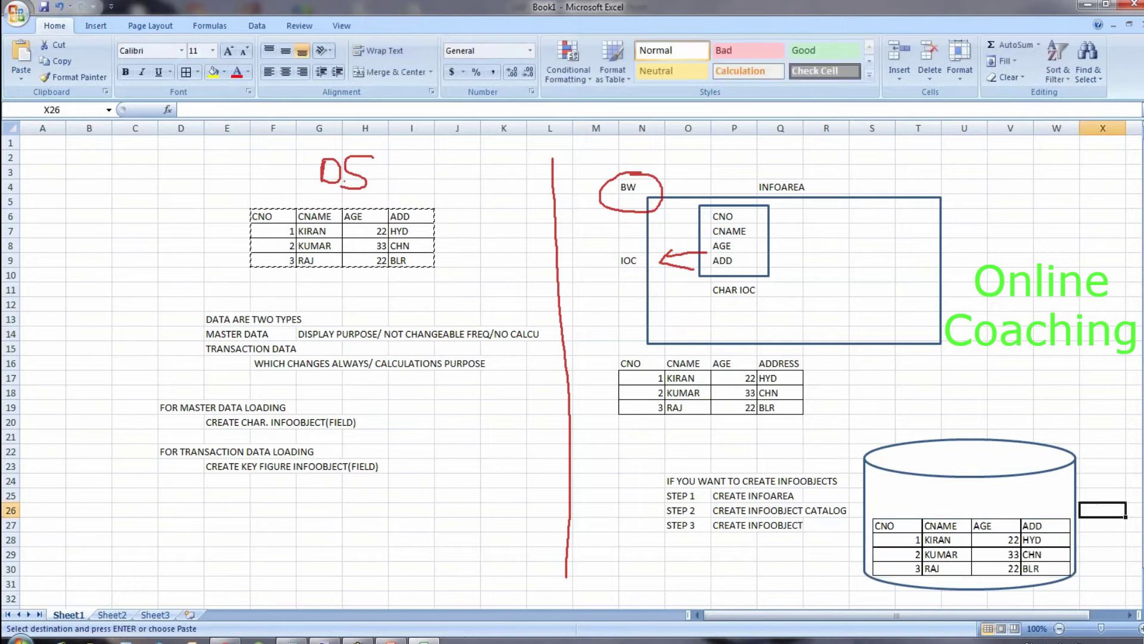
click(745, 142)
text(DWW)
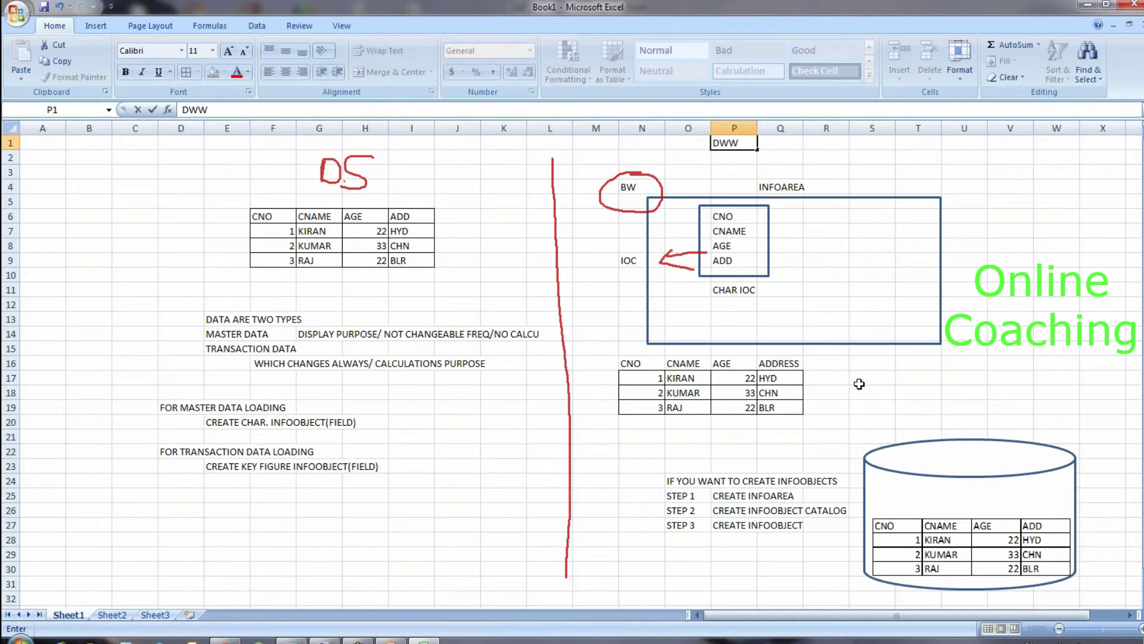
click(754, 175)
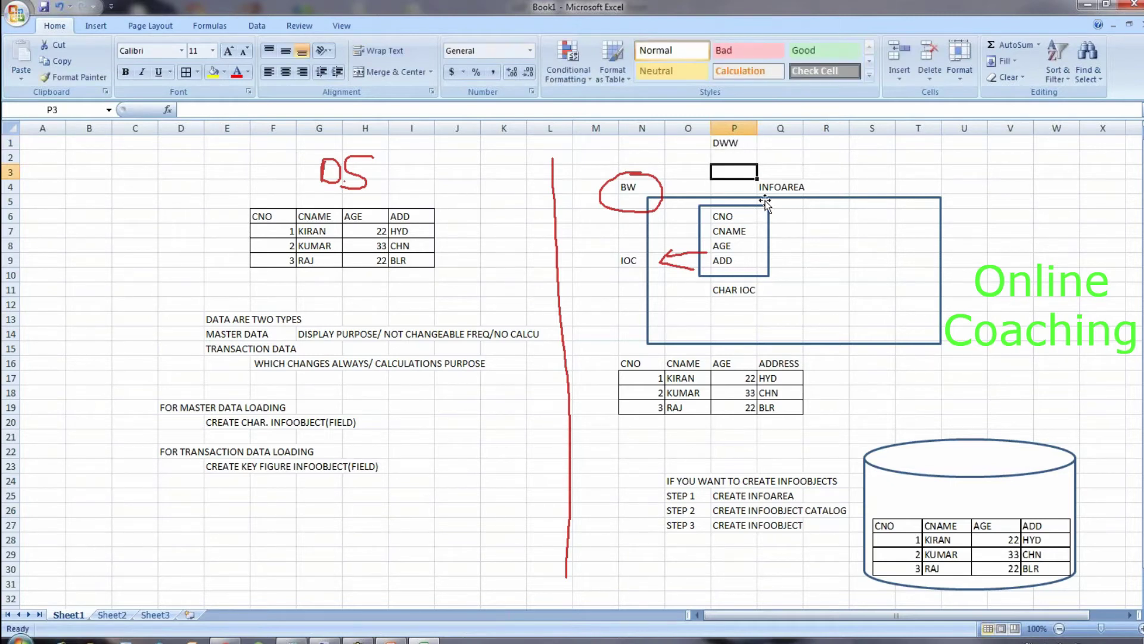
Step: Draw red ink curves from the DS table at F7 and KIRAN to the N17 table
drag(274, 215, 425, 262)
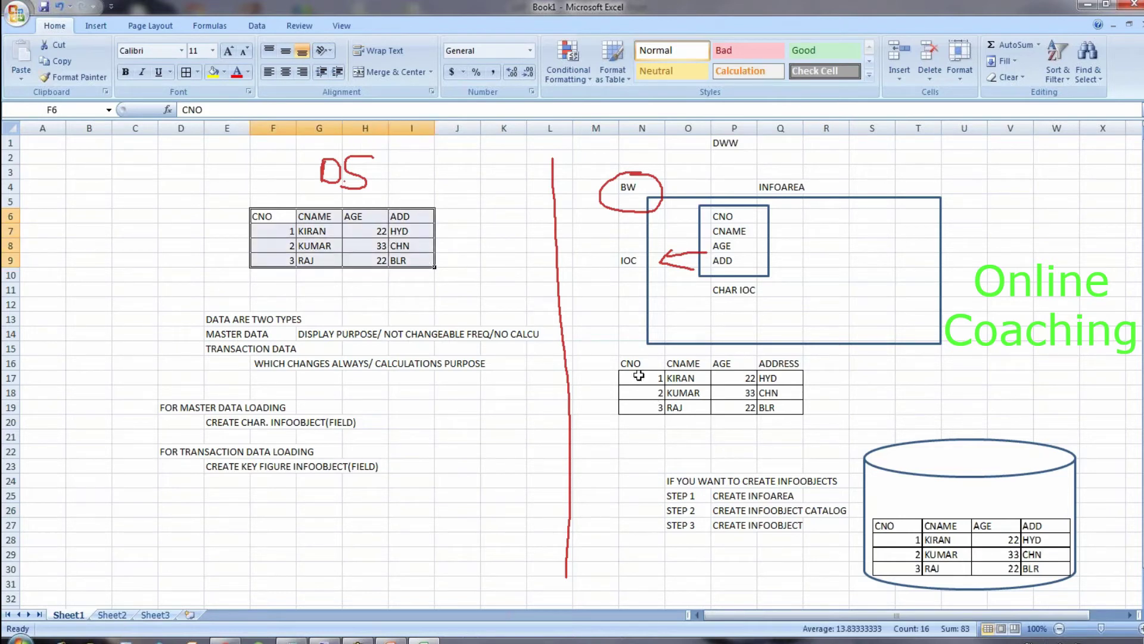
click(647, 305)
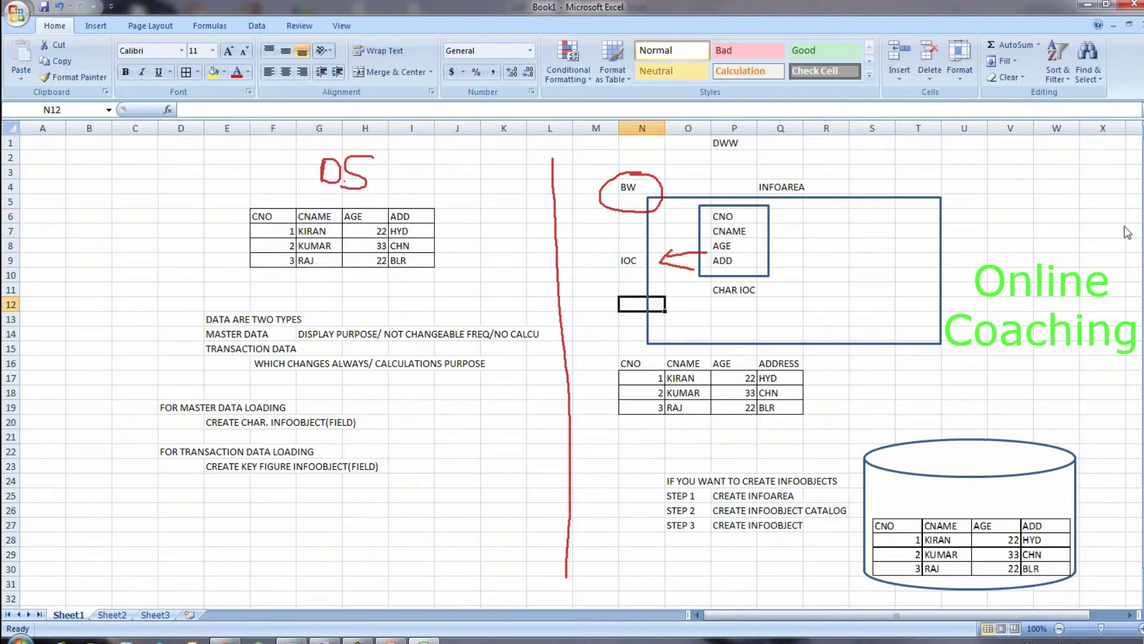
click(1142, 234)
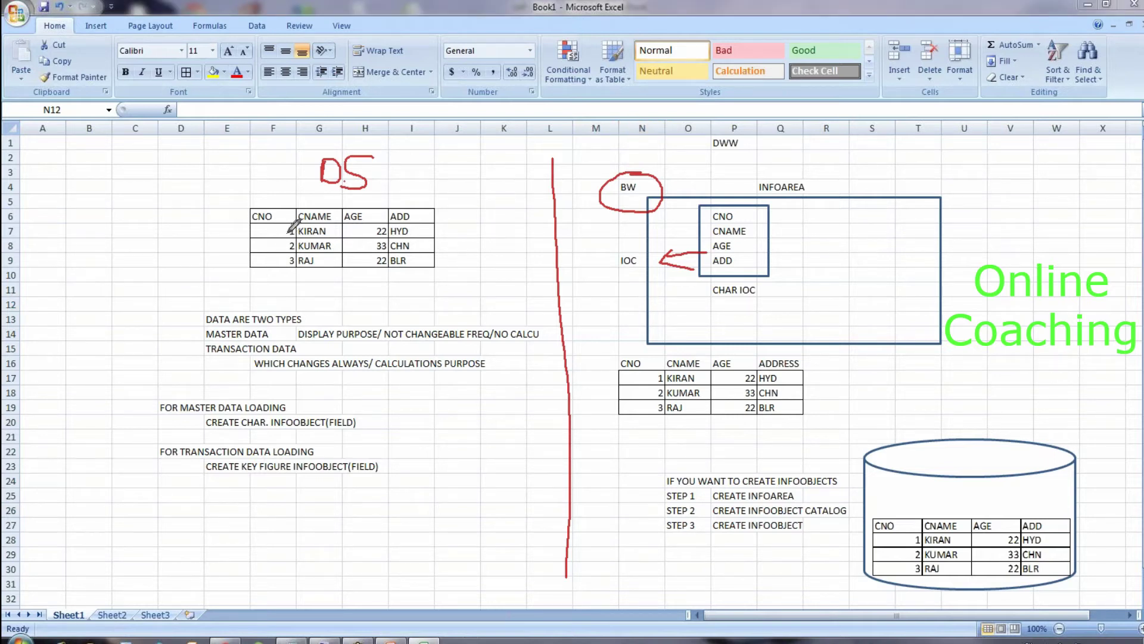
mouse_move(287, 234)
mouse_down()
mouse_move(398, 329)
mouse_move(545, 374)
mouse_move(641, 380)
mouse_up()
mouse_move(311, 235)
mouse_down()
mouse_move(359, 201)
mouse_move(427, 187)
mouse_move(579, 255)
mouse_move(685, 378)
mouse_up()
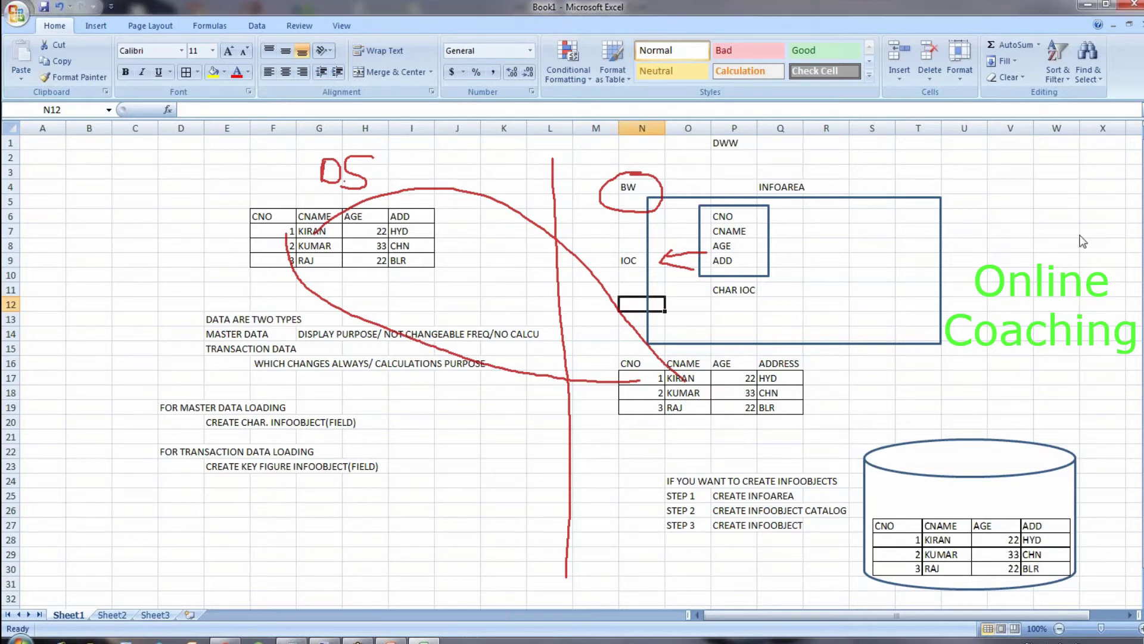
Step: Replace the red linking curves with one vertical red line down columns L–M
key(Escape)
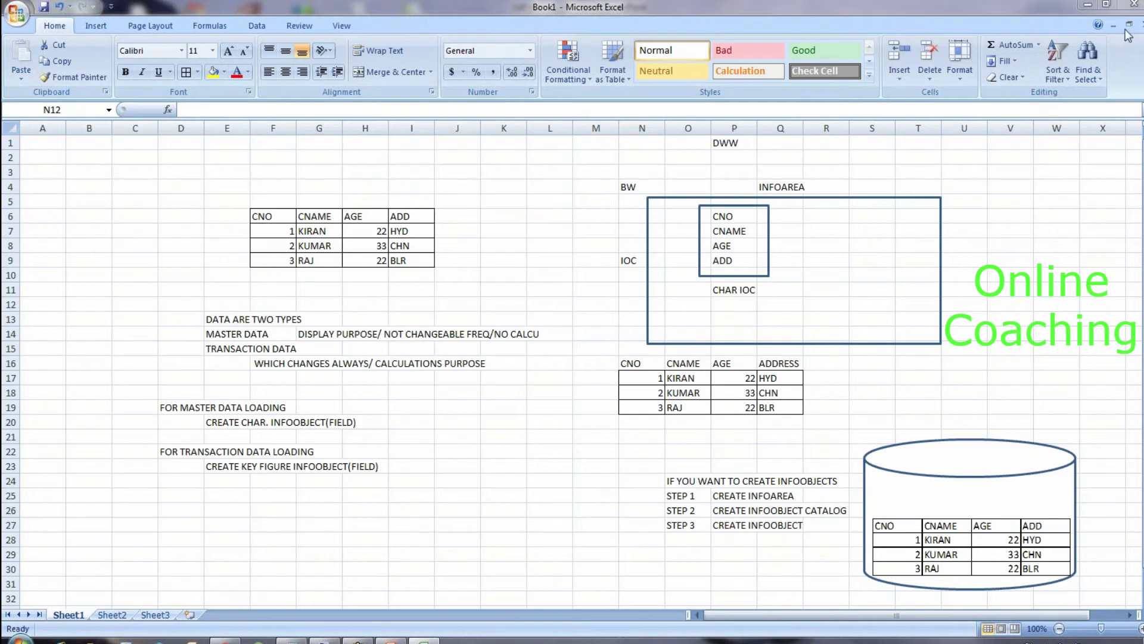
key(ctrl+2)
drag(557, 152, 578, 592)
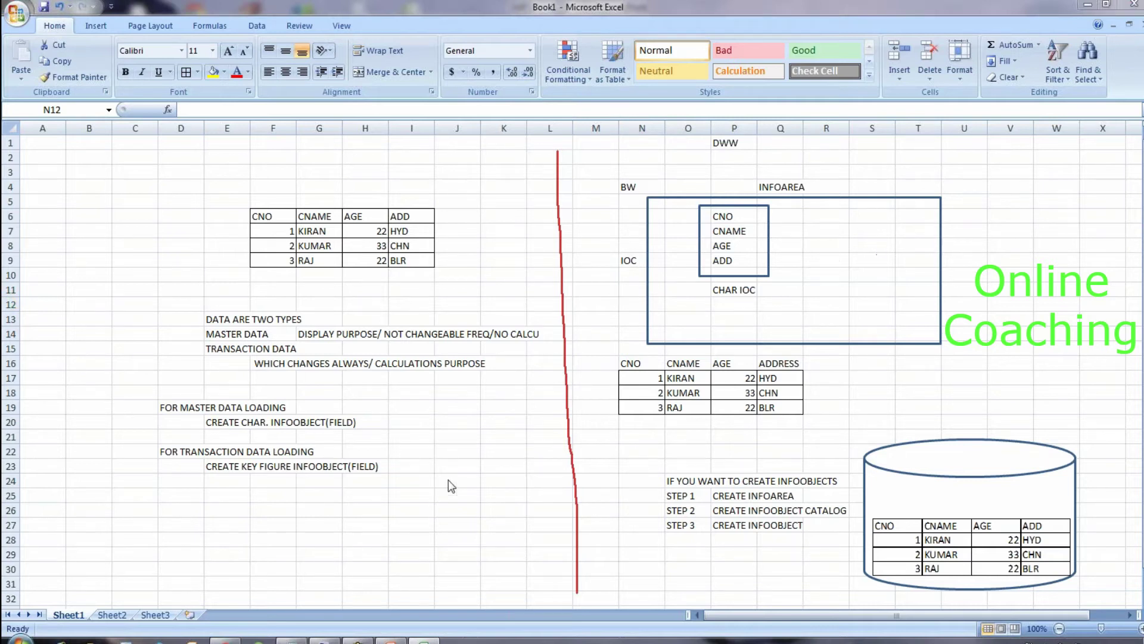
key(Escape)
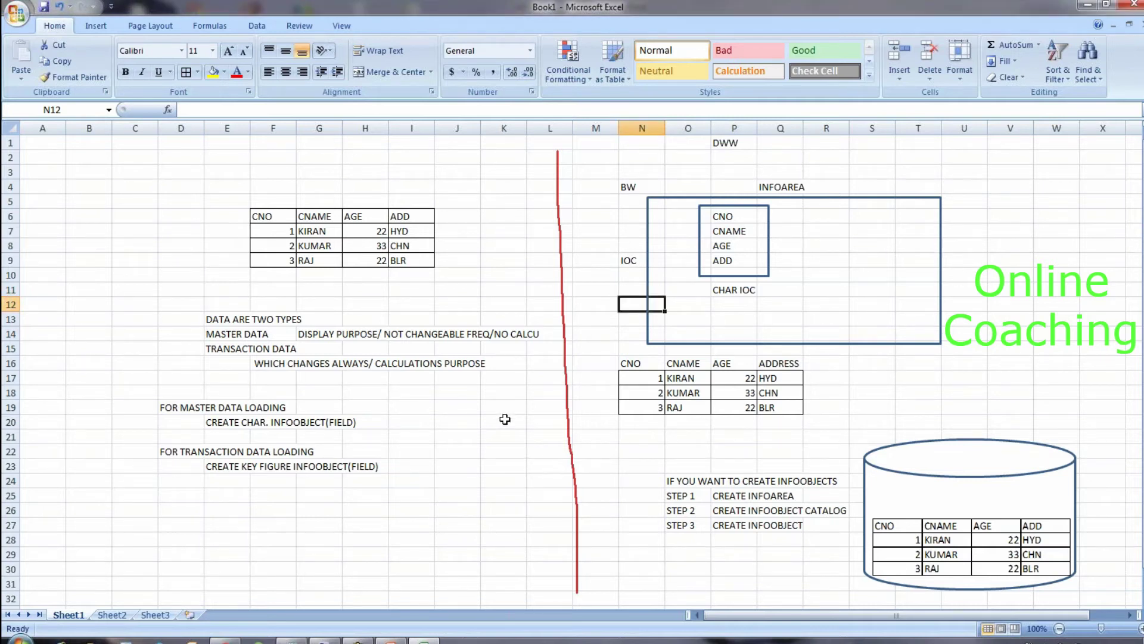
click(502, 463)
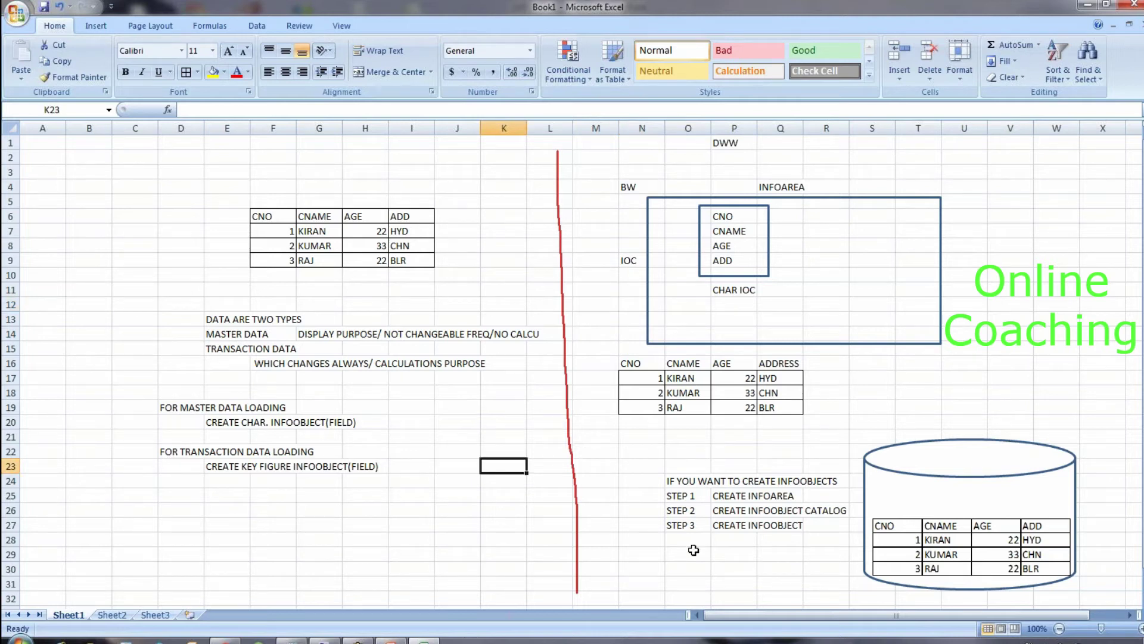
Step: List CNO, CNAME, AGE and ADD down K23:K26
text(CNO)
key(Return)
text(CNAME)
key(Return)
text(AGE)
key(Return)
text(ADD)
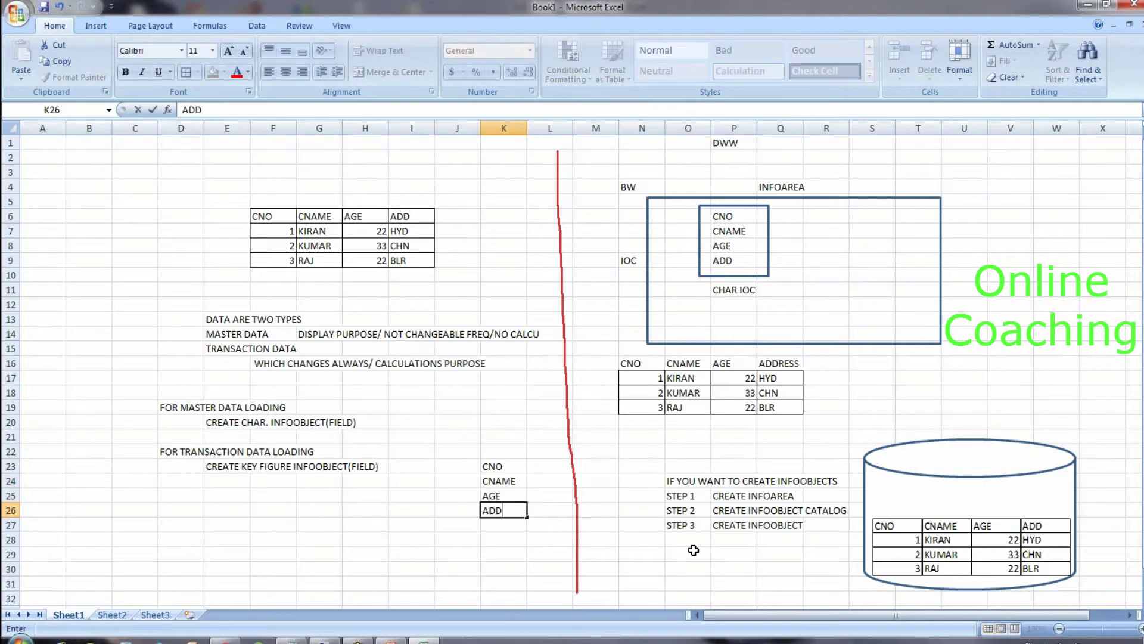
click(596, 466)
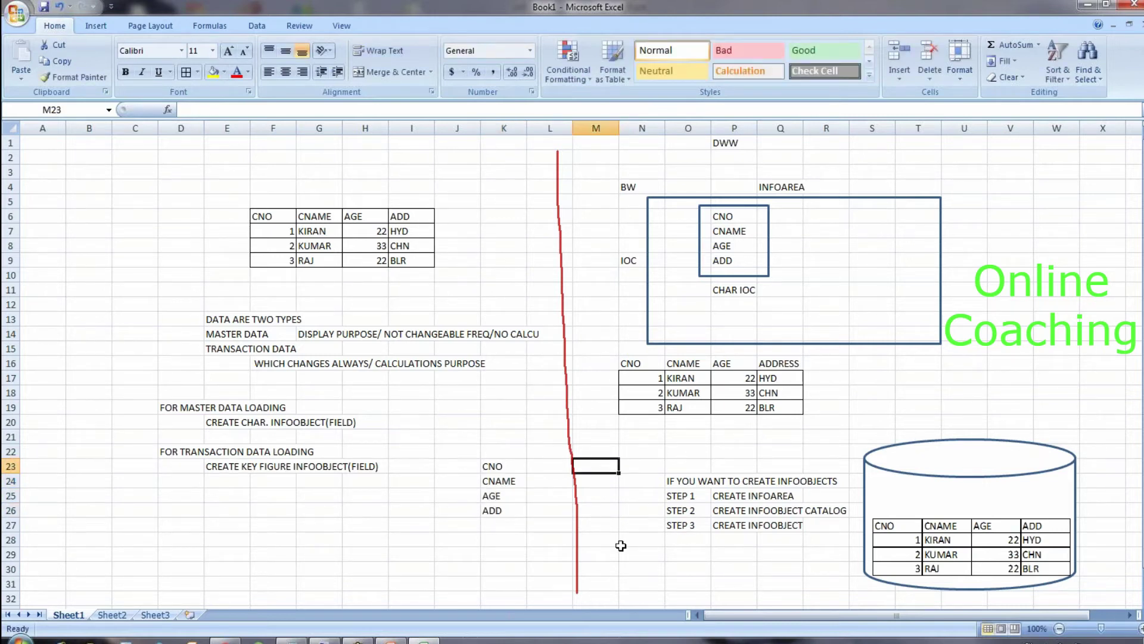
Step: List CNO, CNAME, AGE and ADD down M23:M26, correcting ADDD to ADD
text(CNO)
key(Return)
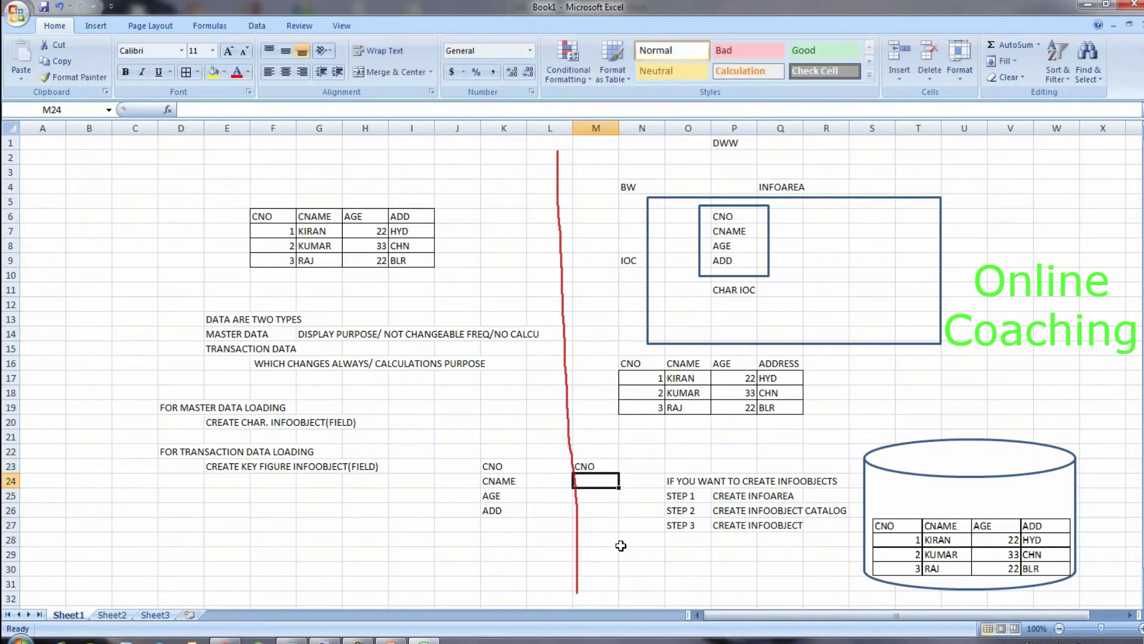
text(CNAME)
key(Return)
text(AGE)
key(Return)
text(ADDD)
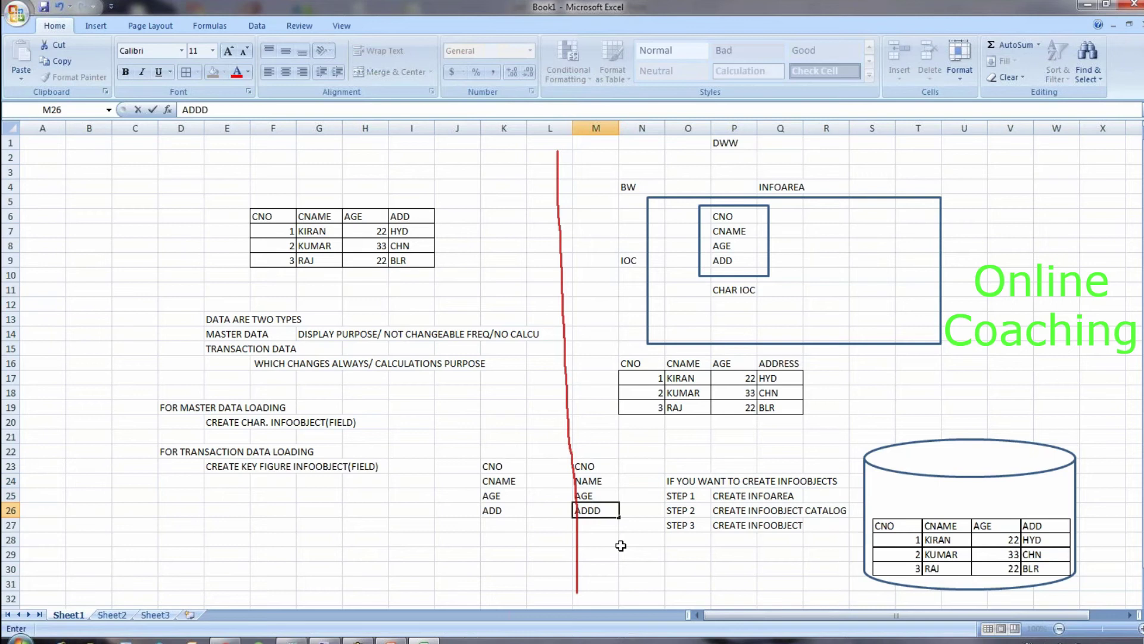
key(BackSpace)
Step: Join matching K and M fields with red ink lines and loop around both lists
key(ctrl+2)
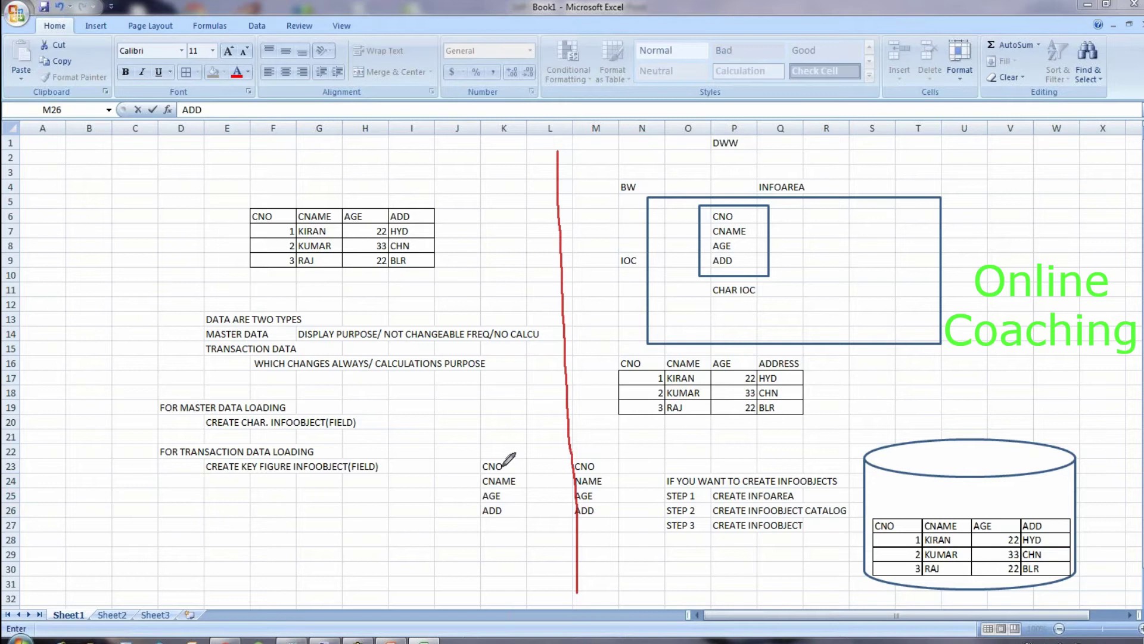
mouse_move(503, 466)
mouse_down()
mouse_move(576, 467)
mouse_move(528, 482)
mouse_move(574, 479)
mouse_up()
drag(504, 498, 575, 496)
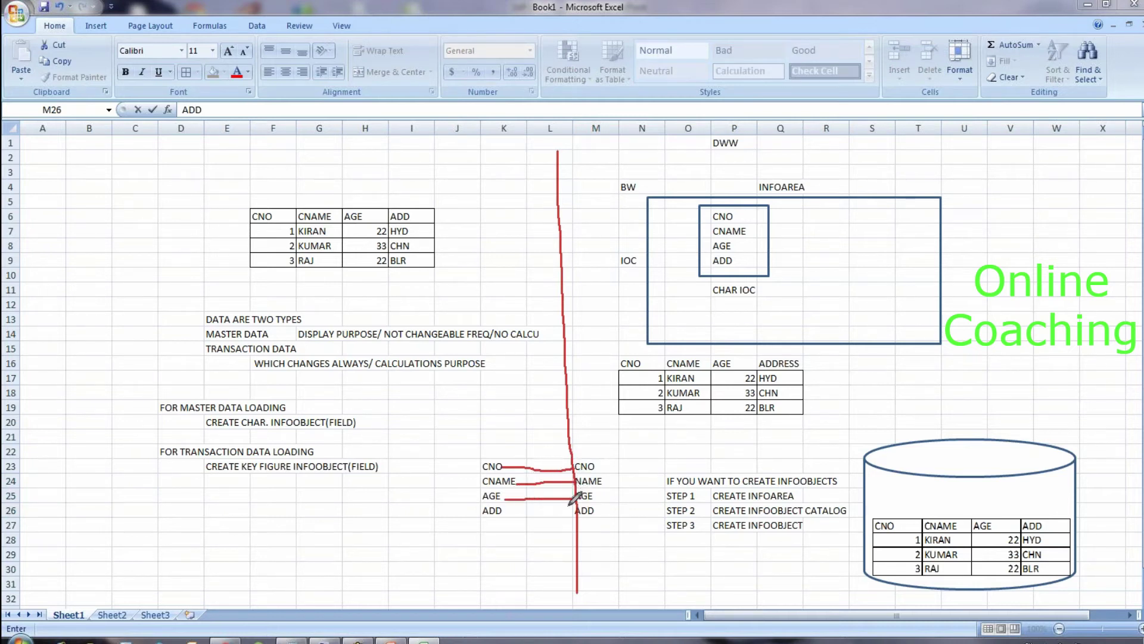
drag(510, 516, 575, 515)
mouse_move(593, 451)
mouse_down()
mouse_move(499, 451)
mouse_move(478, 495)
mouse_move(507, 528)
mouse_up()
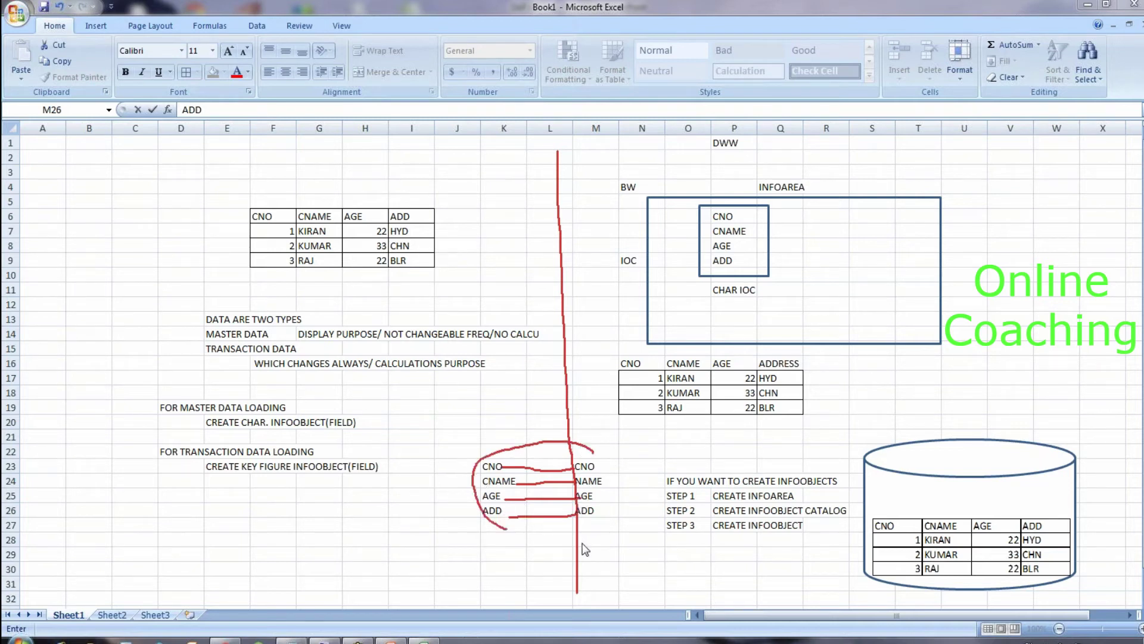
click(651, 542)
click(652, 551)
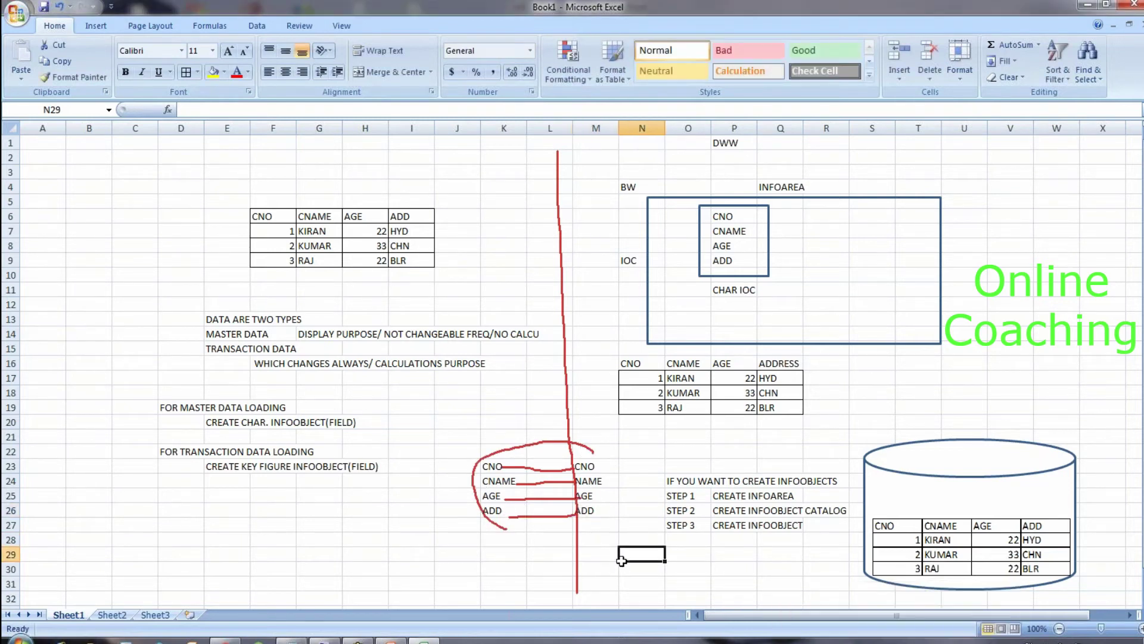
mouse_move(591, 448)
mouse_down()
mouse_move(613, 535)
mouse_move(563, 547)
mouse_move(504, 525)
mouse_up()
Step: Draw a red arrow from row 7 to the lower-right table and write the letters F, I, TR
mouse_move(291, 230)
mouse_down()
mouse_move(297, 303)
mouse_move(312, 316)
mouse_move(520, 367)
mouse_move(633, 389)
mouse_up()
mouse_move(481, 421)
mouse_down()
mouse_move(482, 440)
mouse_move(495, 419)
mouse_move(492, 428)
mouse_up()
drag(584, 426, 596, 441)
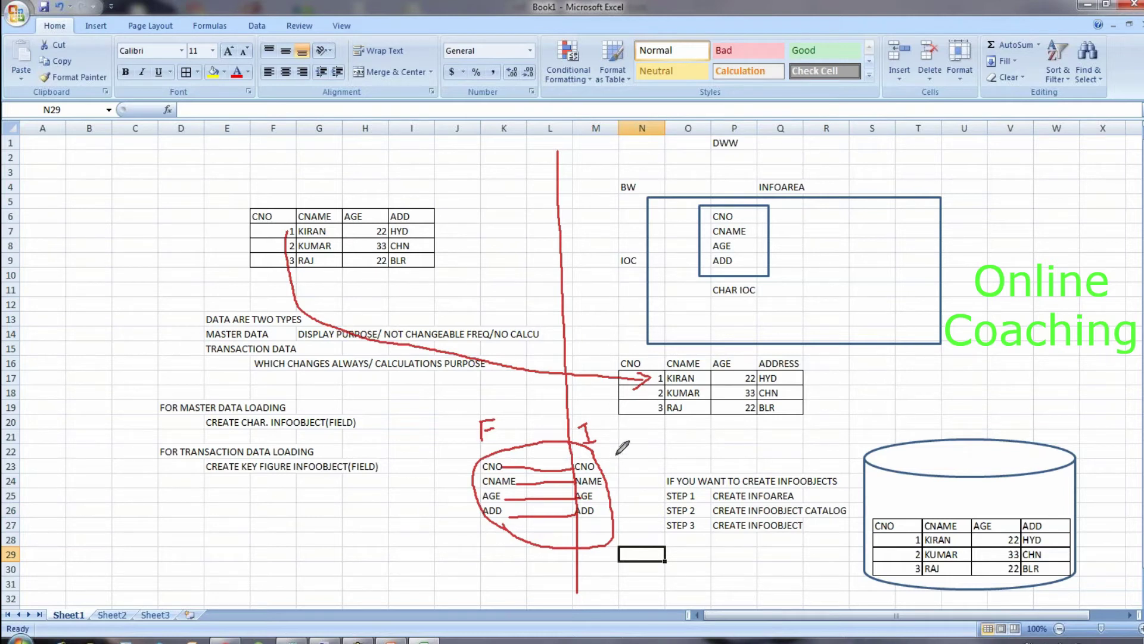
drag(606, 471, 617, 491)
mouse_move(622, 460)
mouse_down()
mouse_move(621, 480)
mouse_move(639, 476)
mouse_up()
mouse_move(605, 425)
mouse_down()
mouse_move(560, 394)
mouse_move(467, 549)
mouse_move(501, 567)
mouse_move(623, 530)
mouse_move(625, 462)
mouse_move(588, 407)
mouse_up()
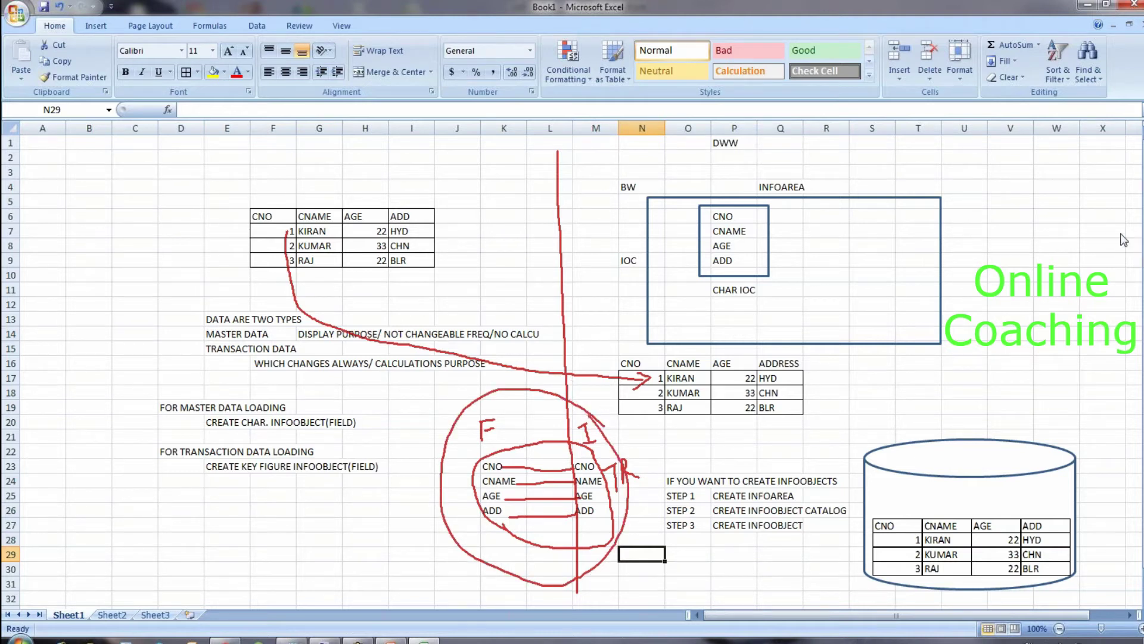
Step: Clear the ink and redraw the vertical red dividing line
key(Escape)
key(ctrl+2)
drag(552, 156, 582, 607)
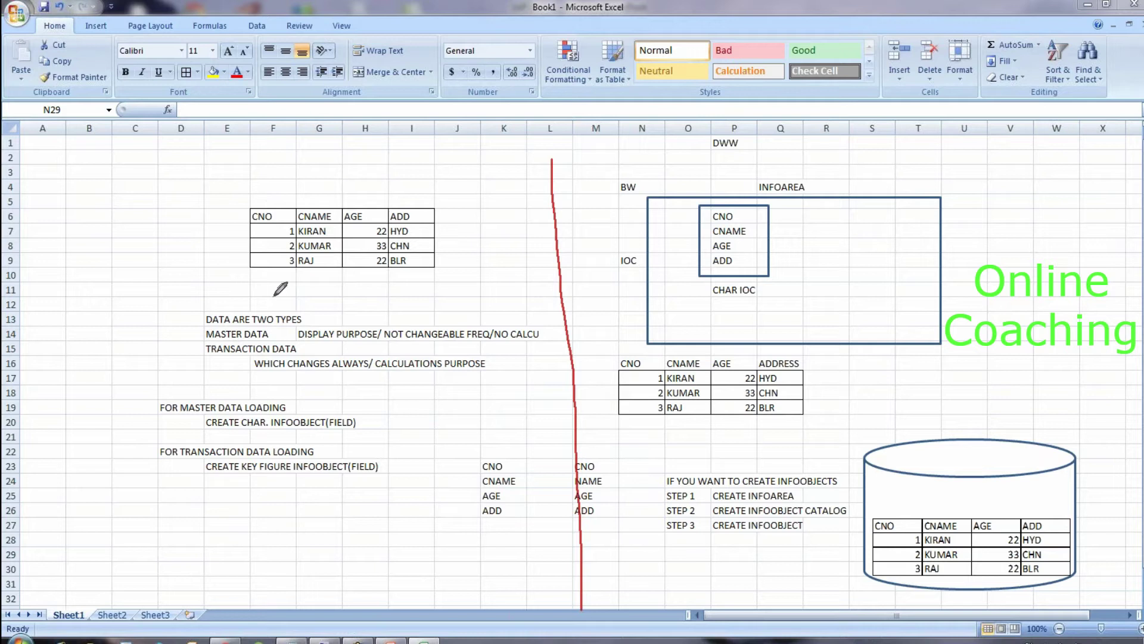
Step: Tick the MASTER DATA note, CREATE CHAR. INFOOBJECT line and CNO/CNAME headers in red
drag(189, 331, 207, 315)
drag(190, 422, 214, 409)
mouse_move(260, 206)
mouse_down()
mouse_move(286, 181)
mouse_move(338, 178)
mouse_move(366, 216)
mouse_move(387, 182)
mouse_move(429, 177)
mouse_up()
drag(823, 140, 833, 164)
mouse_move(836, 164)
mouse_down()
mouse_move(842, 153)
mouse_move(833, 183)
mouse_up()
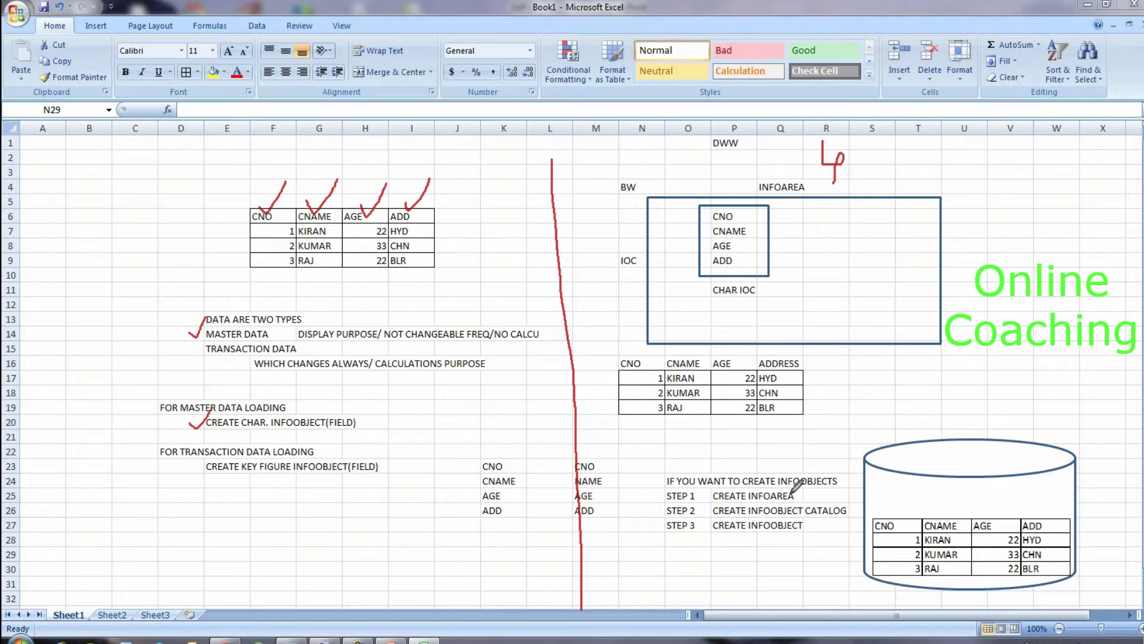
Step: Tick STEP 1 InfoArea, STEP 2 InfoObject Catalog and STEP 3 InfoObject
mouse_move(643, 490)
mouse_down()
mouse_move(658, 497)
mouse_move(672, 470)
mouse_up()
mouse_move(644, 507)
mouse_down()
mouse_move(654, 516)
mouse_move(671, 503)
mouse_up()
mouse_move(641, 526)
mouse_down()
mouse_move(652, 534)
mouse_move(663, 517)
mouse_up()
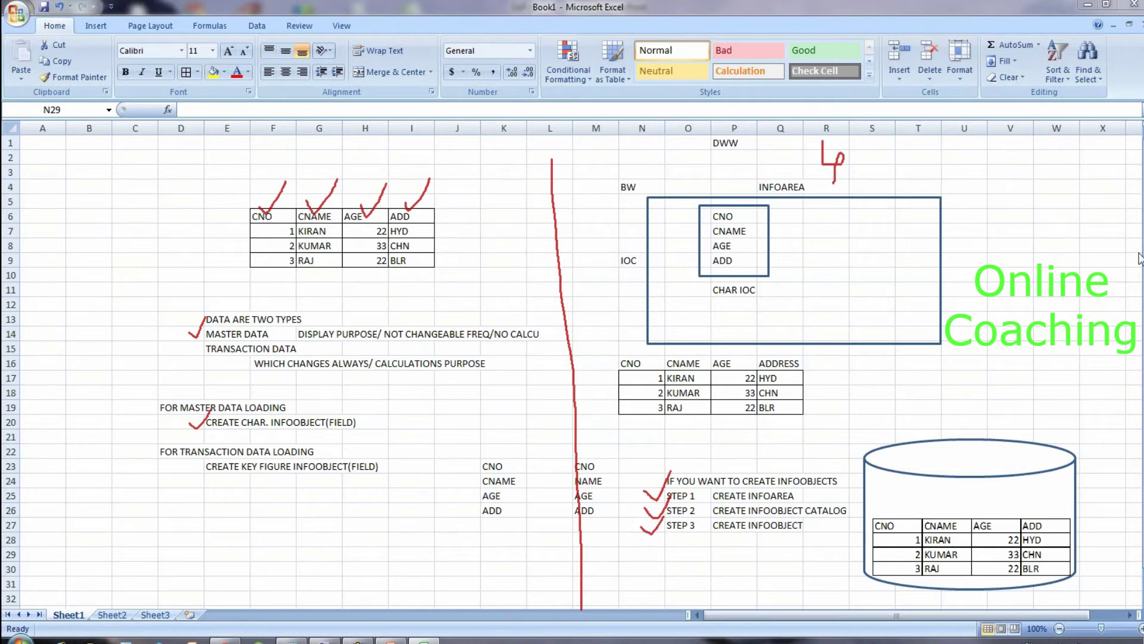
key(Escape)
Step: Circle the 1 in F7 and draw a red curve from the circled note to CNO
mouse_move(293, 220)
mouse_down()
mouse_move(285, 227)
mouse_move(298, 242)
mouse_up()
mouse_move(524, 174)
mouse_down()
mouse_move(543, 189)
mouse_move(562, 168)
mouse_move(567, 192)
mouse_move(556, 180)
mouse_move(565, 156)
mouse_move(579, 171)
mouse_move(528, 150)
mouse_move(546, 210)
mouse_move(581, 154)
mouse_move(570, 155)
mouse_up()
mouse_move(525, 225)
mouse_down()
mouse_move(540, 223)
mouse_move(531, 251)
mouse_up()
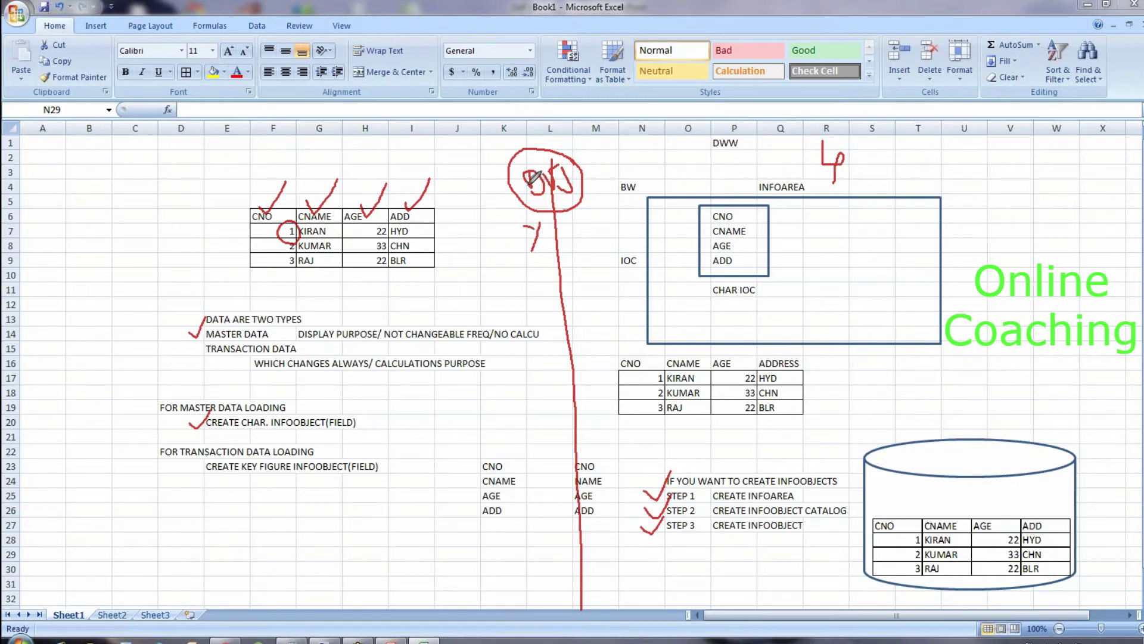
mouse_move(535, 176)
mouse_down()
mouse_move(427, 153)
mouse_move(358, 153)
mouse_move(276, 206)
mouse_move(274, 225)
mouse_up()
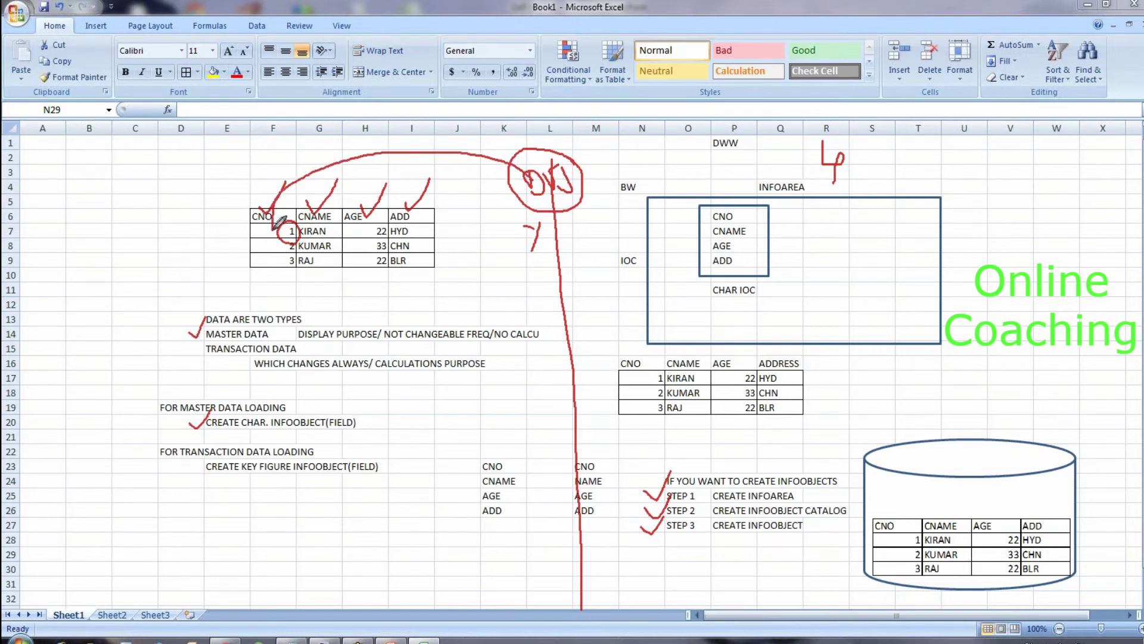
Step: Sketch a red ENO/DOJ table listing rows 1 and 2
mouse_move(76, 236)
mouse_down()
mouse_move(73, 331)
mouse_move(193, 292)
mouse_move(107, 226)
mouse_move(79, 230)
mouse_move(74, 255)
mouse_move(181, 261)
mouse_up()
drag(112, 234, 110, 333)
mouse_move(94, 264)
mouse_down()
mouse_move(78, 237)
mouse_move(95, 258)
mouse_move(81, 239)
mouse_move(92, 231)
mouse_move(106, 234)
mouse_move(111, 255)
mouse_move(115, 236)
mouse_move(132, 255)
mouse_move(167, 244)
mouse_move(157, 255)
mouse_move(179, 234)
mouse_up()
drag(90, 273, 101, 316)
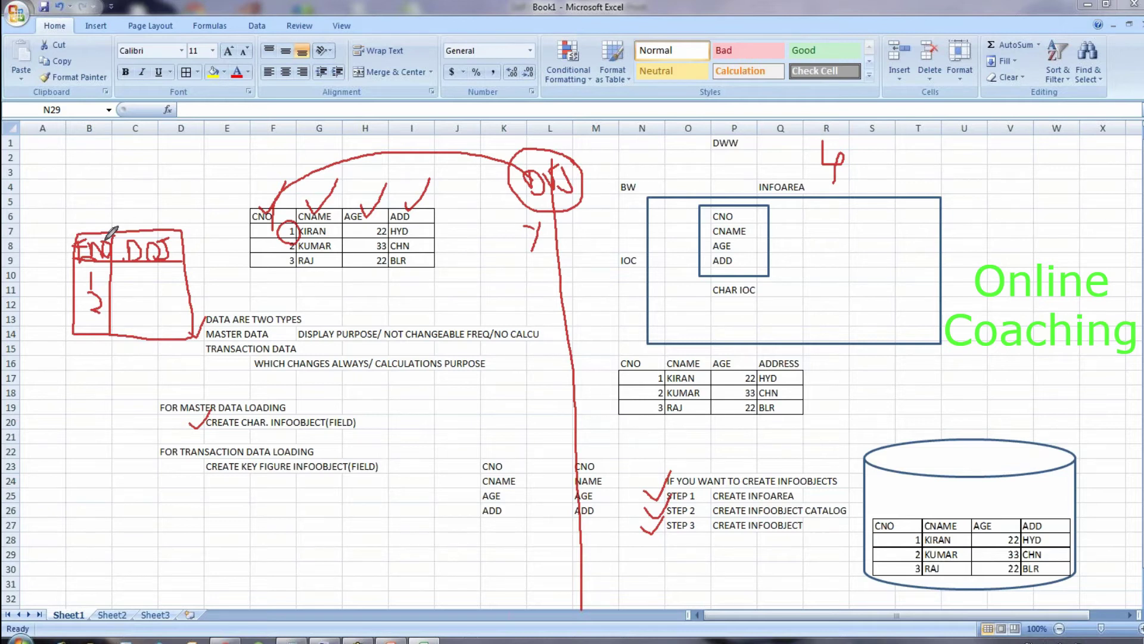
mouse_move(75, 258)
mouse_down()
mouse_move(71, 175)
mouse_move(209, 174)
mouse_move(288, 228)
mouse_up()
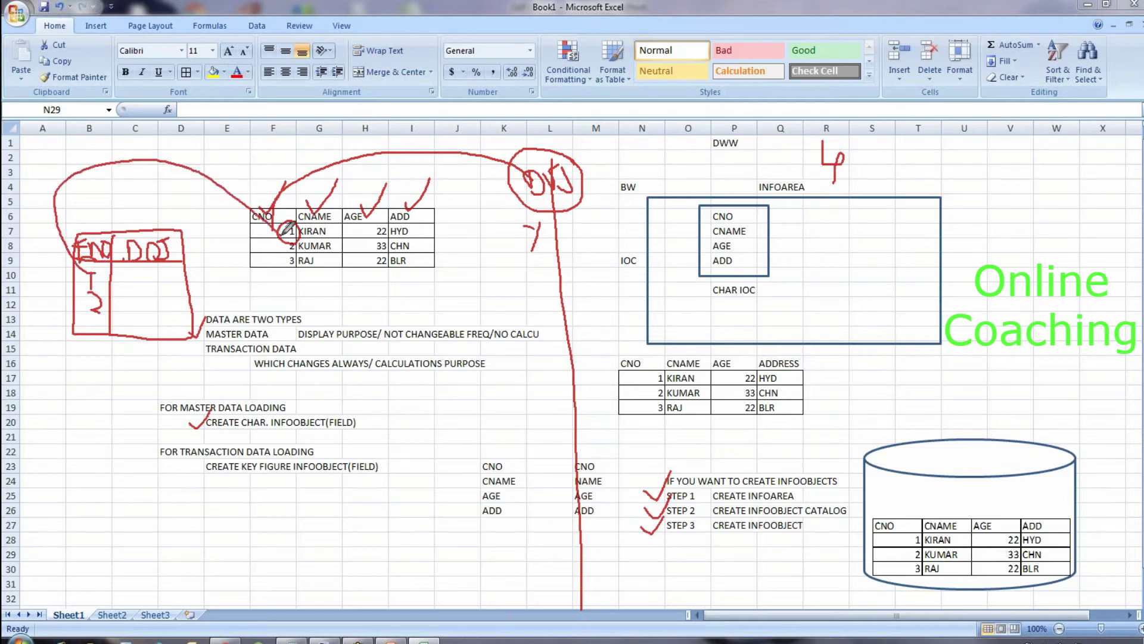
mouse_move(257, 179)
mouse_down()
mouse_move(256, 203)
mouse_move(271, 176)
mouse_move(273, 197)
mouse_up()
mouse_move(124, 206)
mouse_down()
mouse_move(124, 225)
mouse_move(139, 205)
mouse_up()
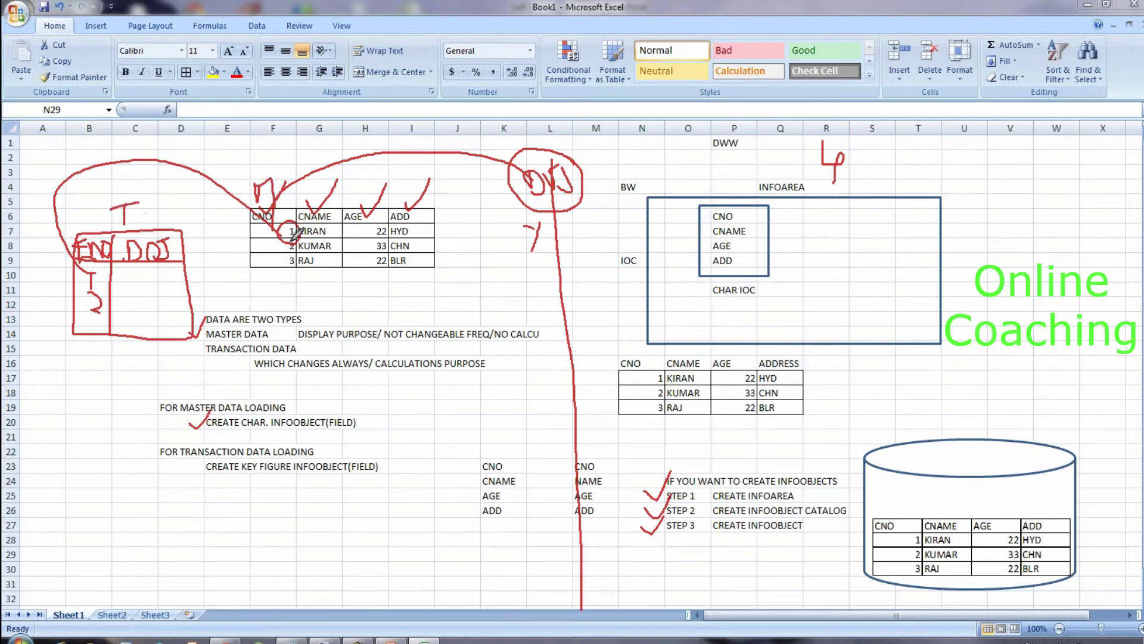
mouse_move(288, 211)
mouse_down()
mouse_move(237, 234)
mouse_move(274, 297)
mouse_move(292, 293)
mouse_move(300, 219)
mouse_move(263, 190)
mouse_up()
mouse_move(89, 204)
mouse_down()
mouse_move(131, 280)
mouse_move(63, 194)
mouse_up()
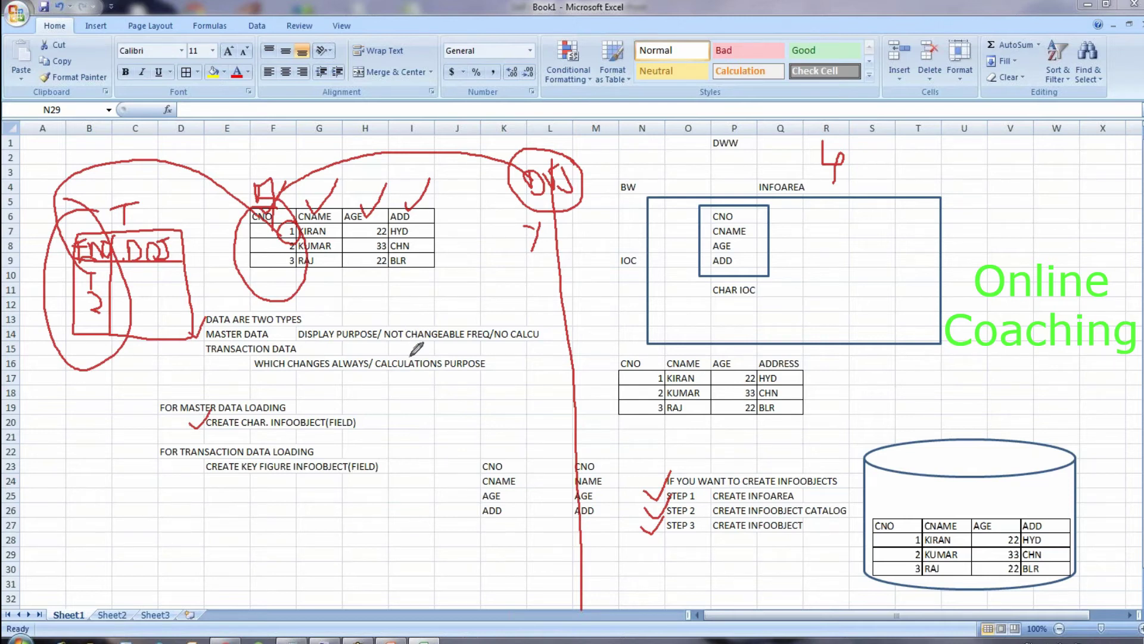
mouse_move(422, 397)
mouse_down()
mouse_move(419, 458)
mouse_move(520, 421)
mouse_move(511, 376)
mouse_move(426, 398)
mouse_up()
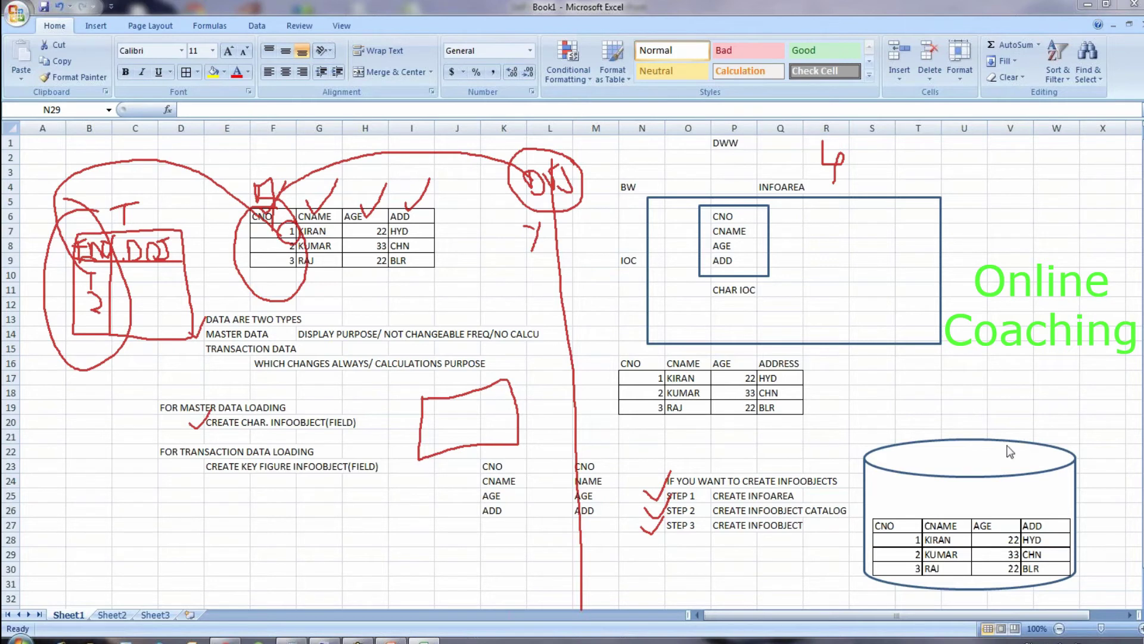
Step: Log on to SAP BW 7.3 with the user name and password, cancelling at the multiple-logon warning
click(325, 640)
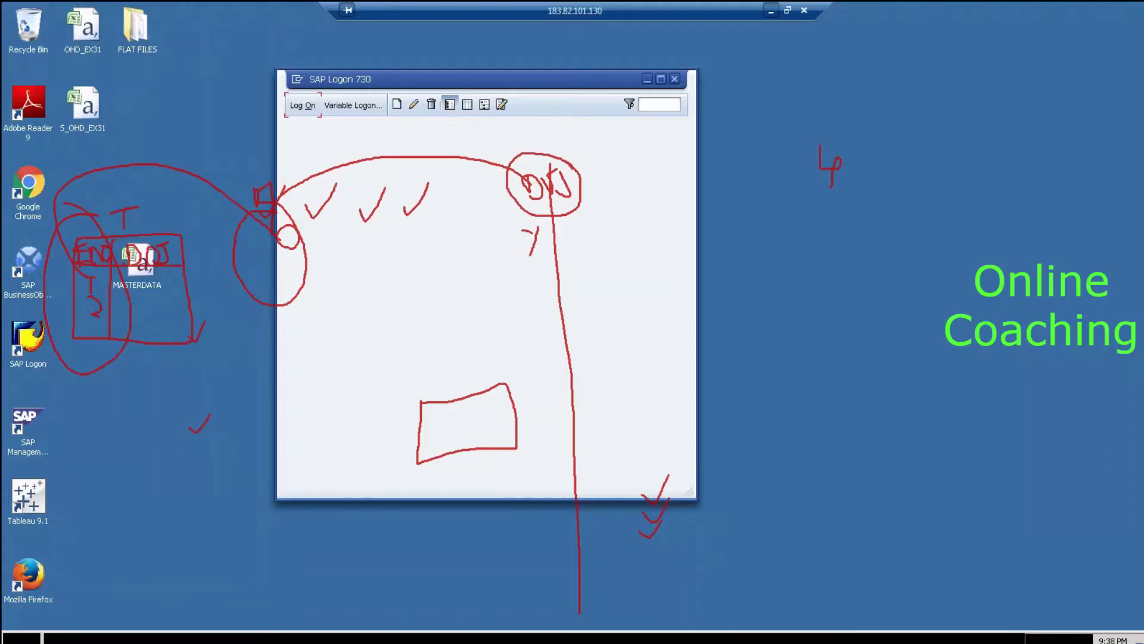
key(Escape)
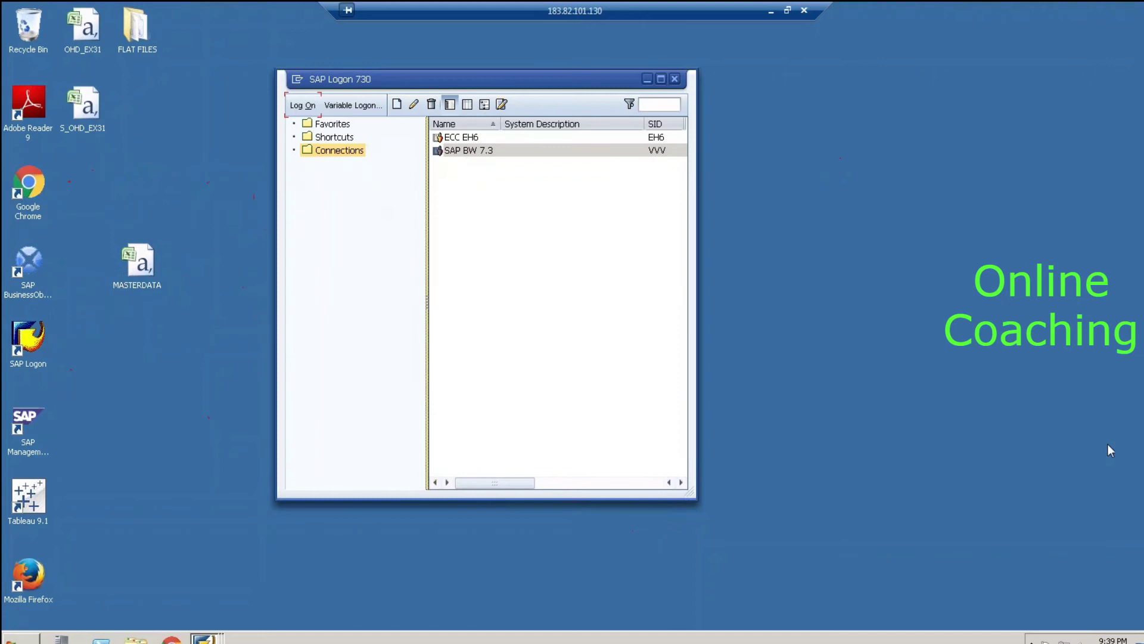
click(303, 105)
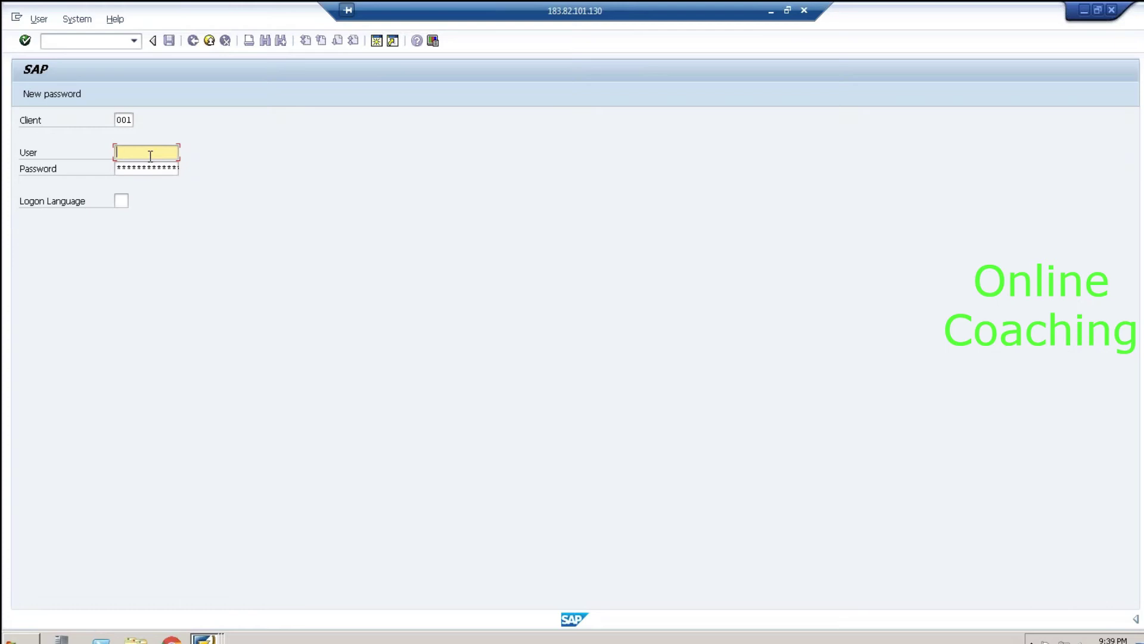
text(B)
key(Down)
key(Tab)
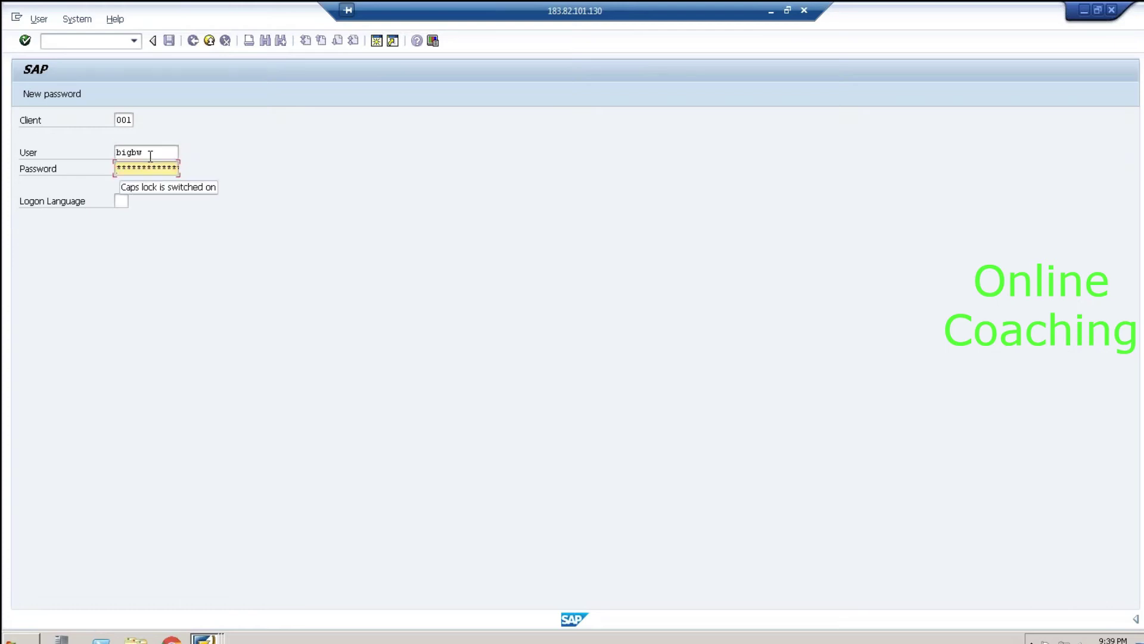
text(****)
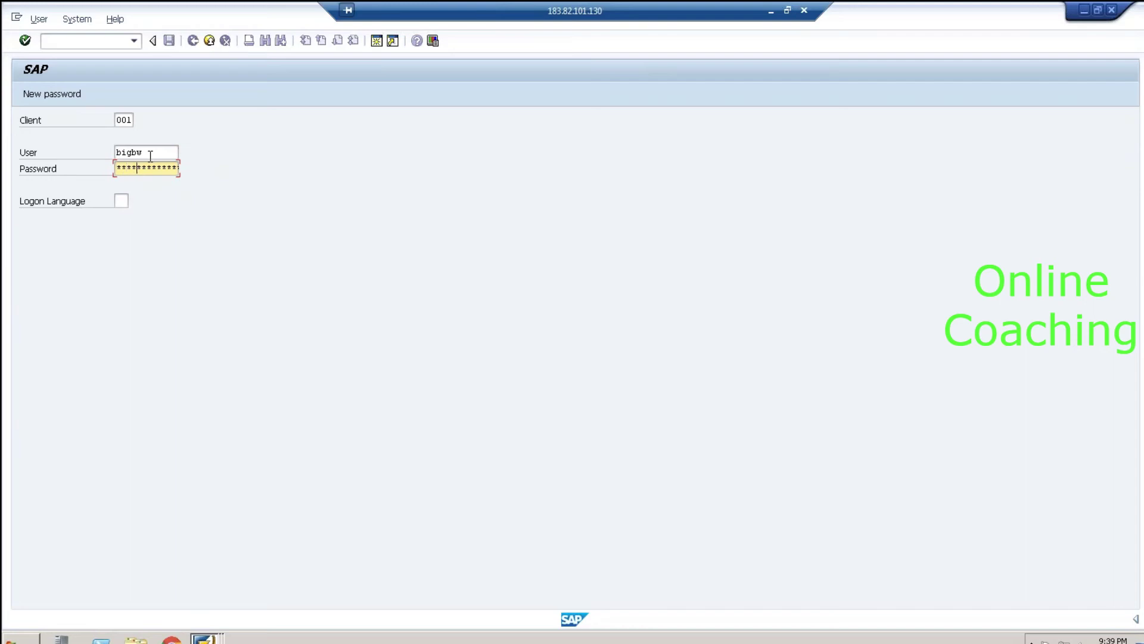
key(Return)
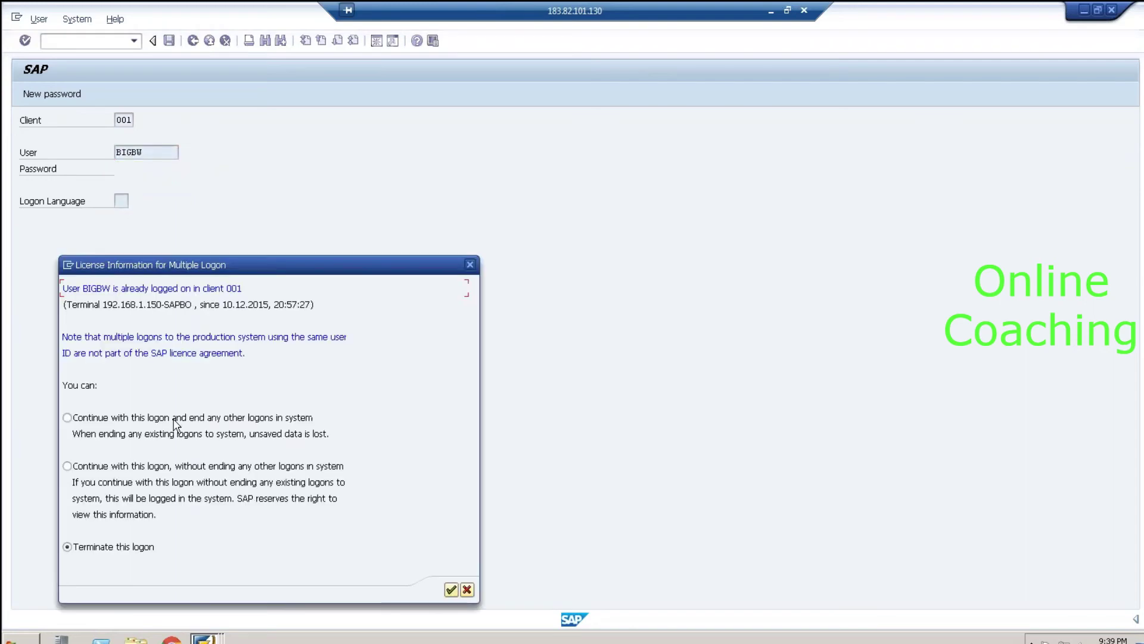
click(466, 589)
Step: Log off the SAP Easy Access session and bring back the Display Characteristic CNO window
click(222, 632)
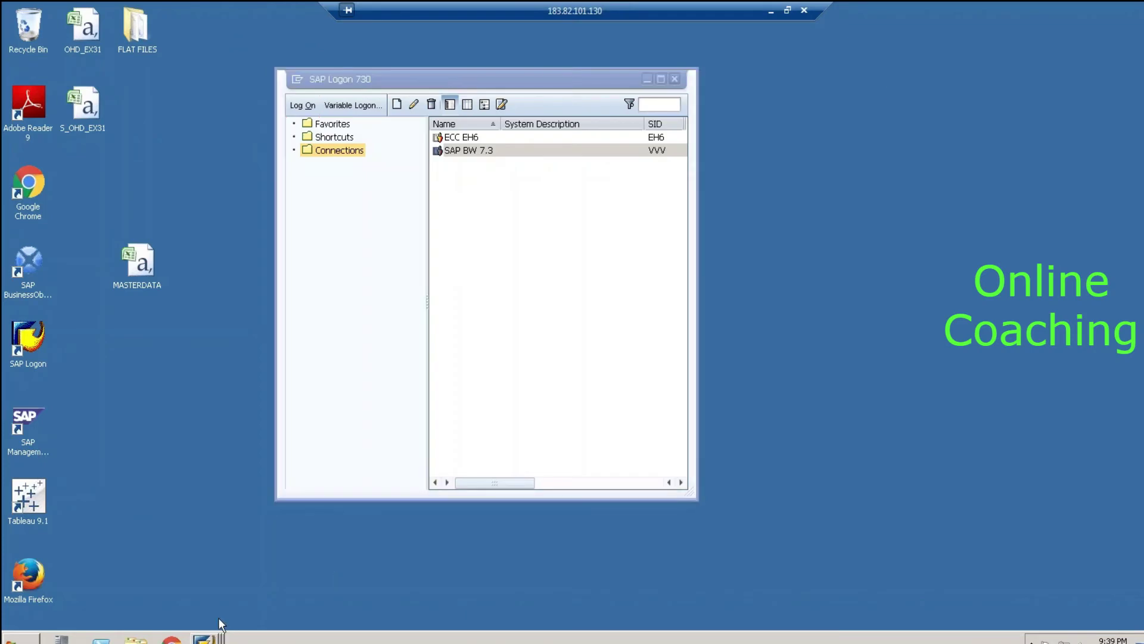
click(228, 596)
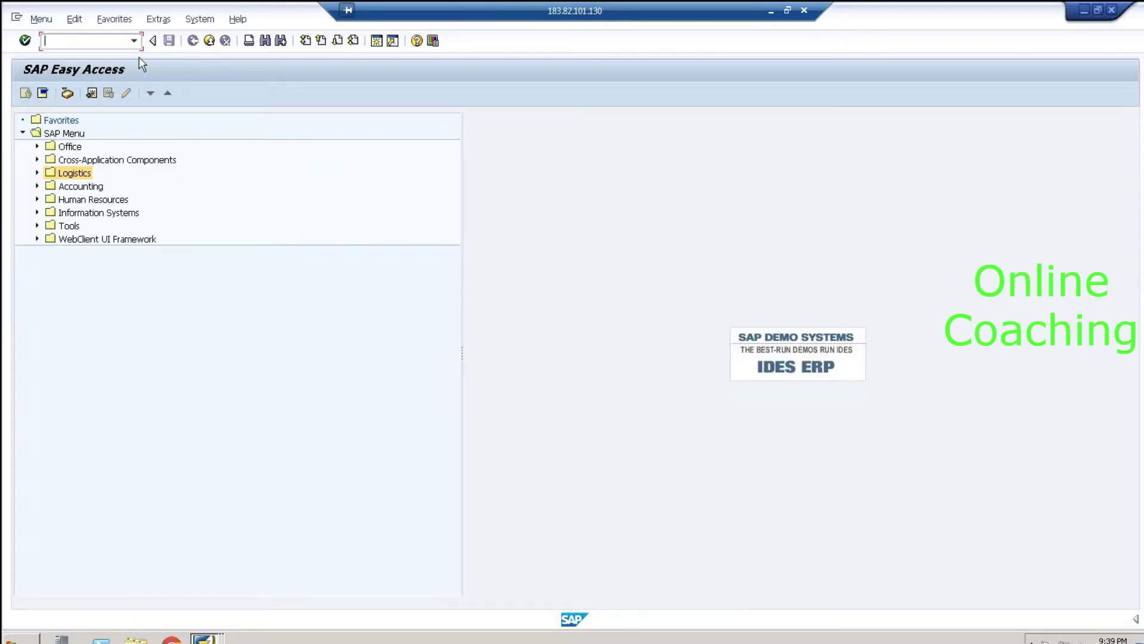
click(1111, 10)
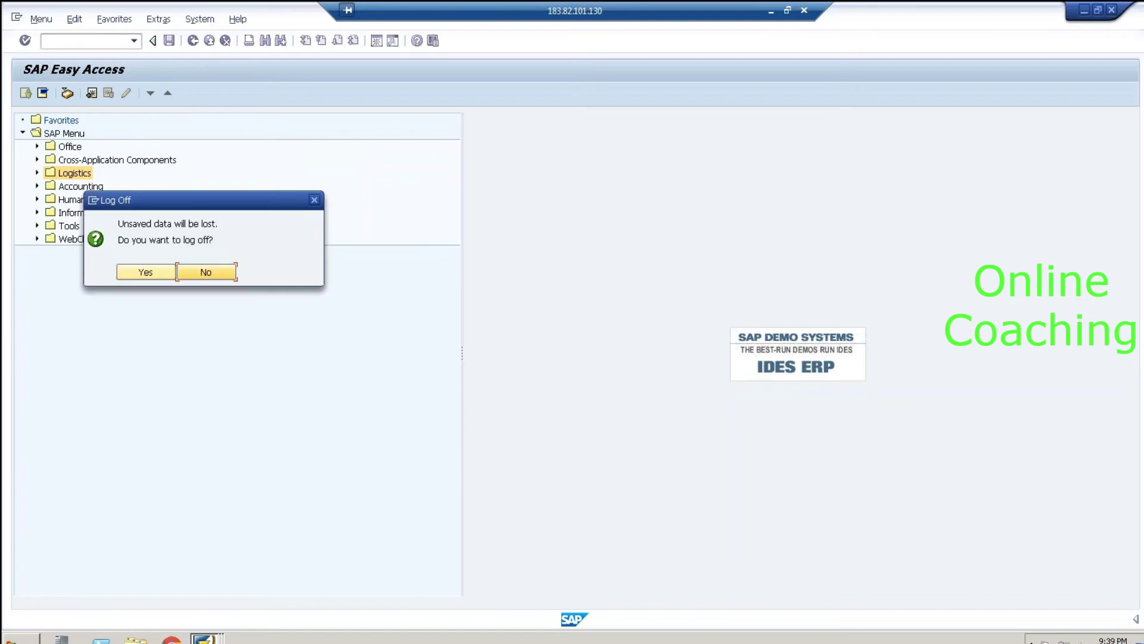
click(150, 272)
click(205, 636)
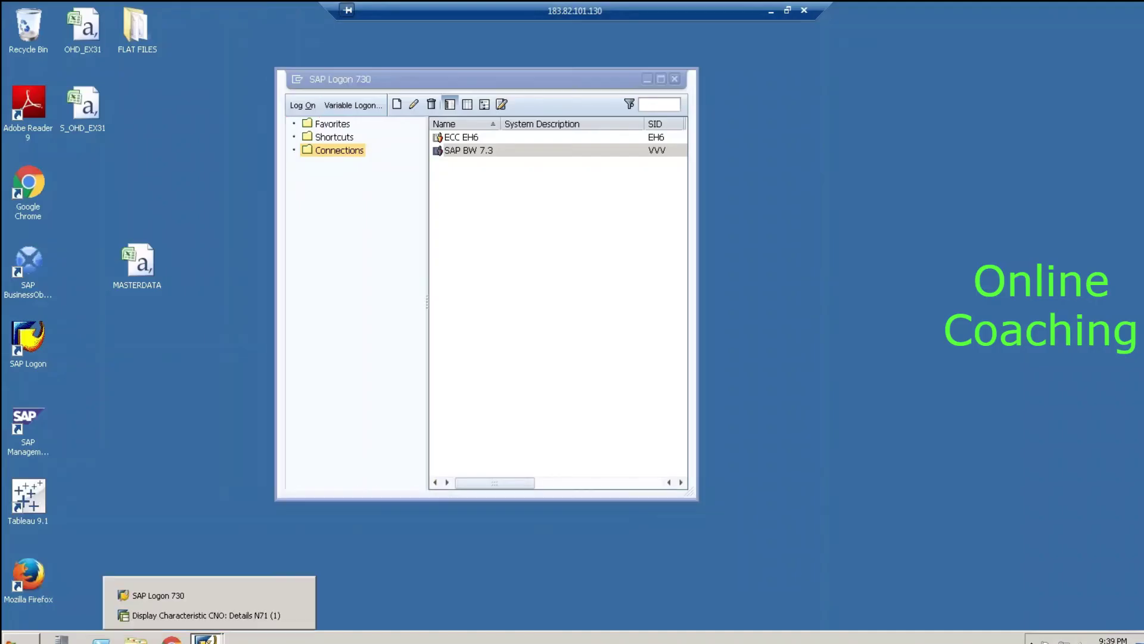
click(218, 616)
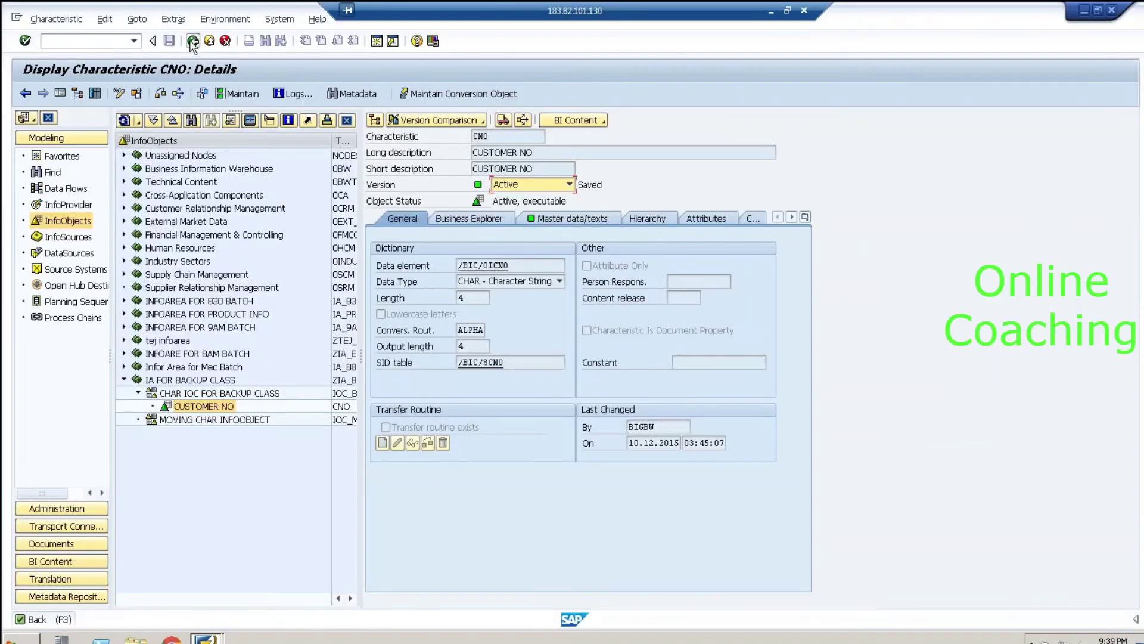
Step: Return to the InfoObjects tree, collapse IA FOR BACKUP CLASS, and show the root's Create InfoArea option
click(192, 40)
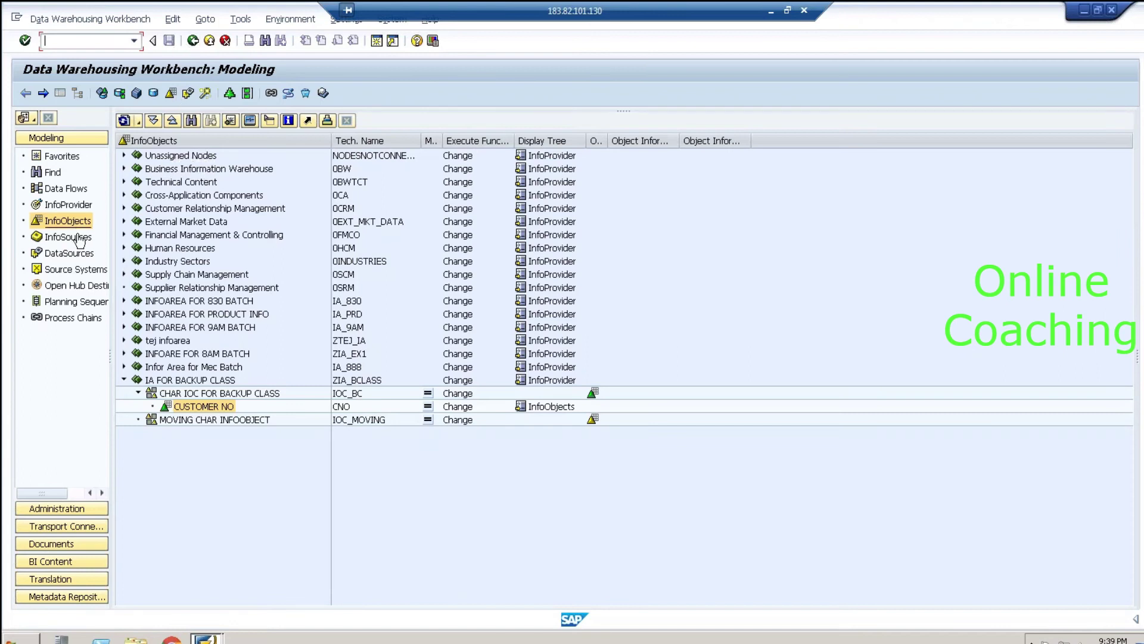
click(124, 380)
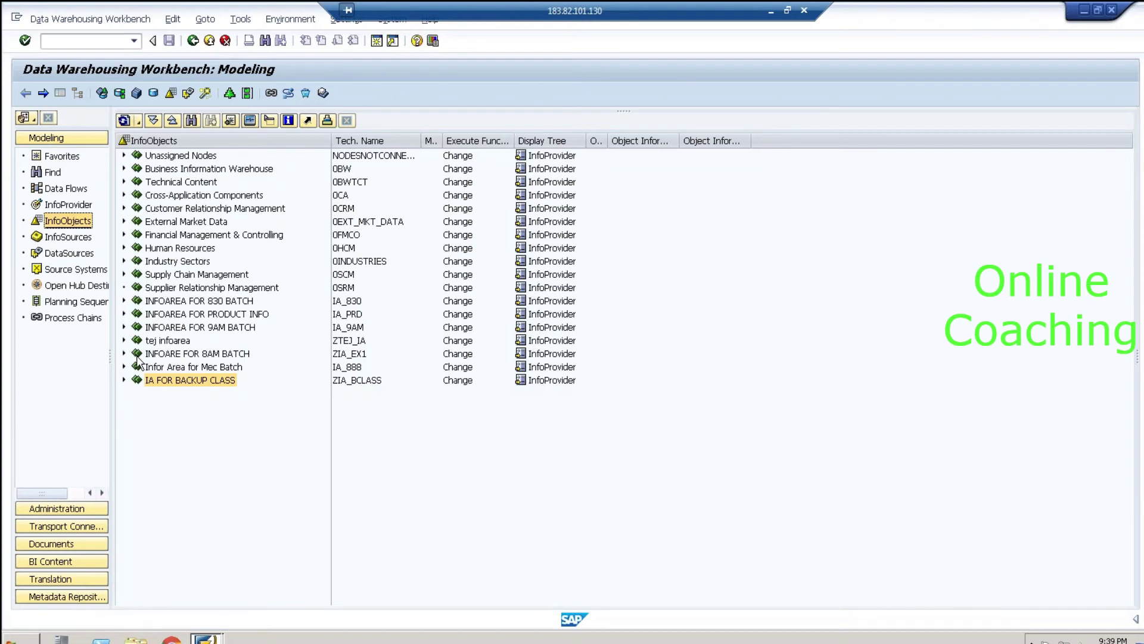
right_click(186, 144)
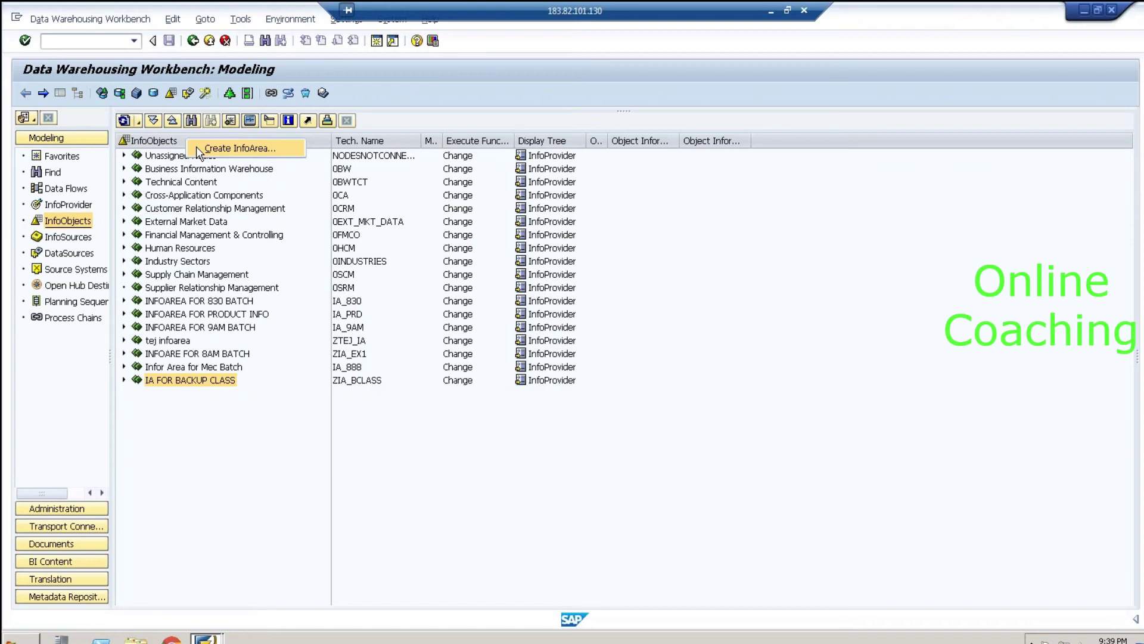
Step: Create InfoArea IA_9PM with description 'INFOAREA FOR 9PM CLASS'
click(196, 149)
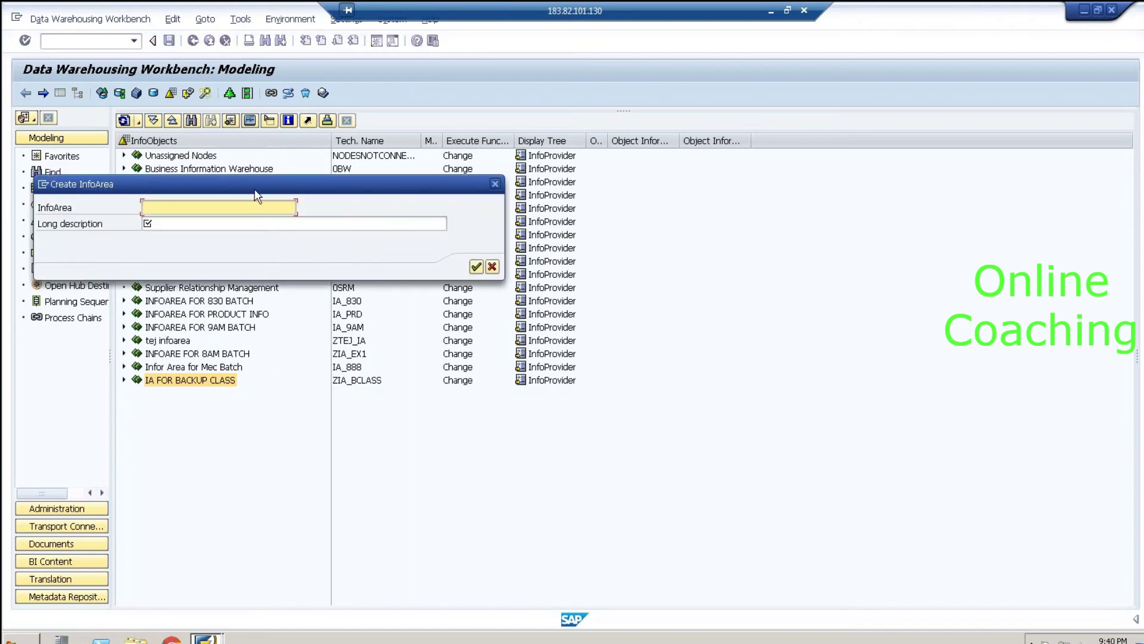
drag(255, 183, 557, 237)
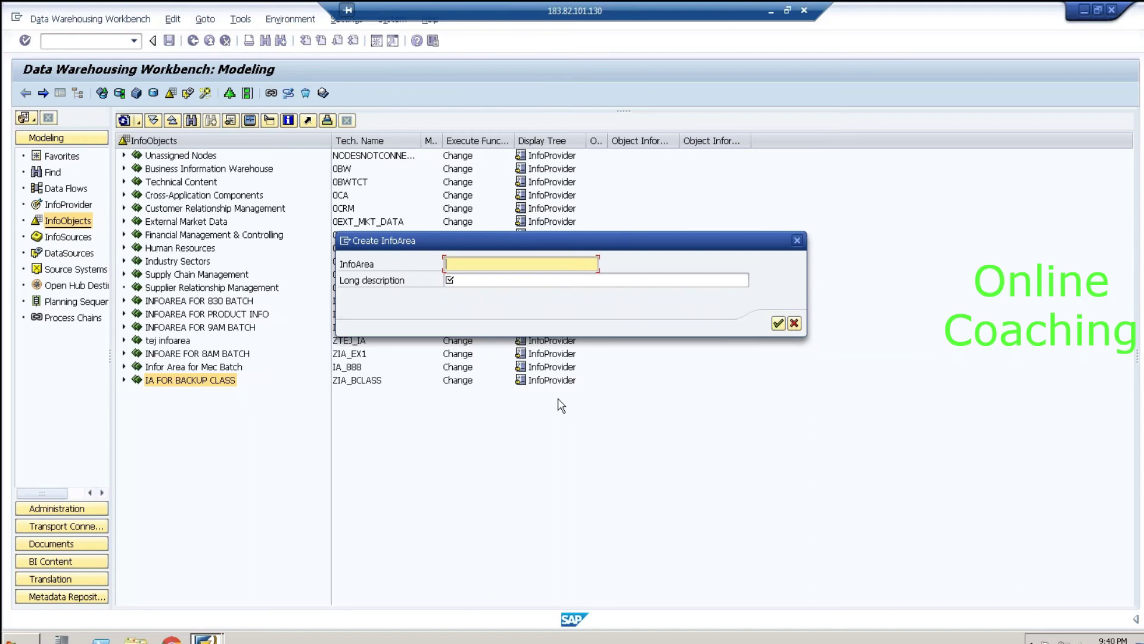
text(Z)
key(BackSpace)
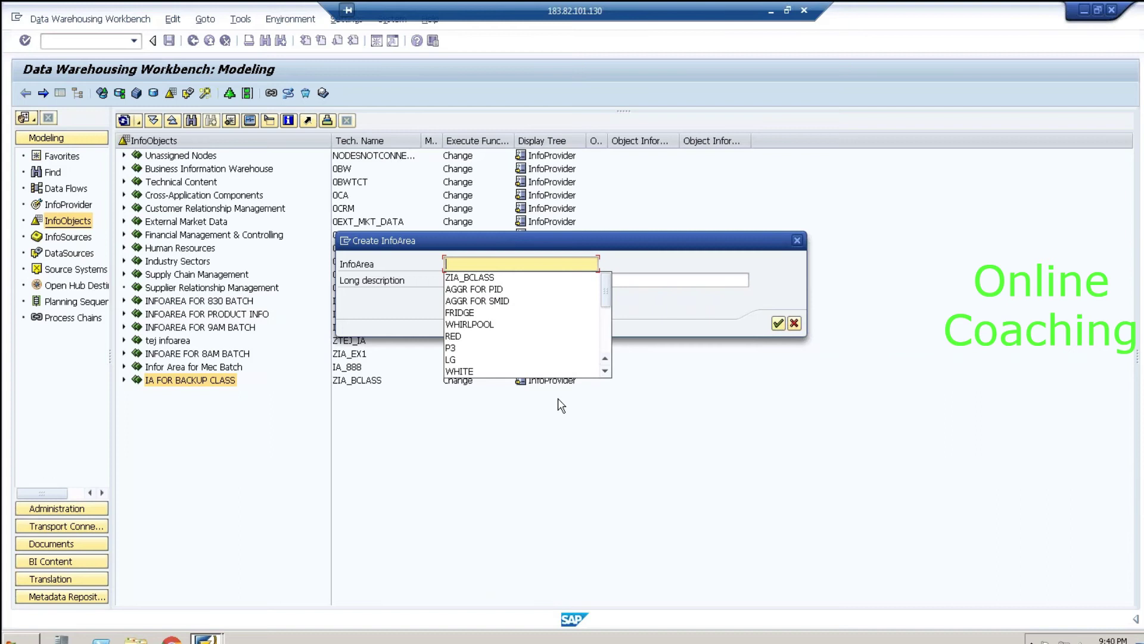
text(IA_)
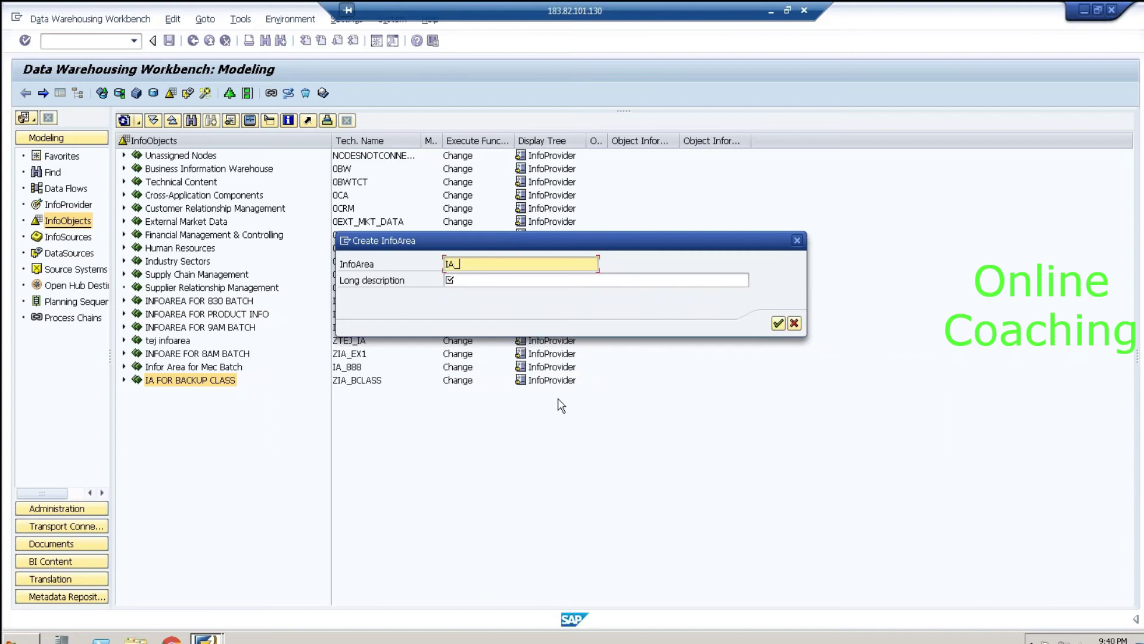
text(9PM)
key(Tab)
text(INFOAREA FOR)
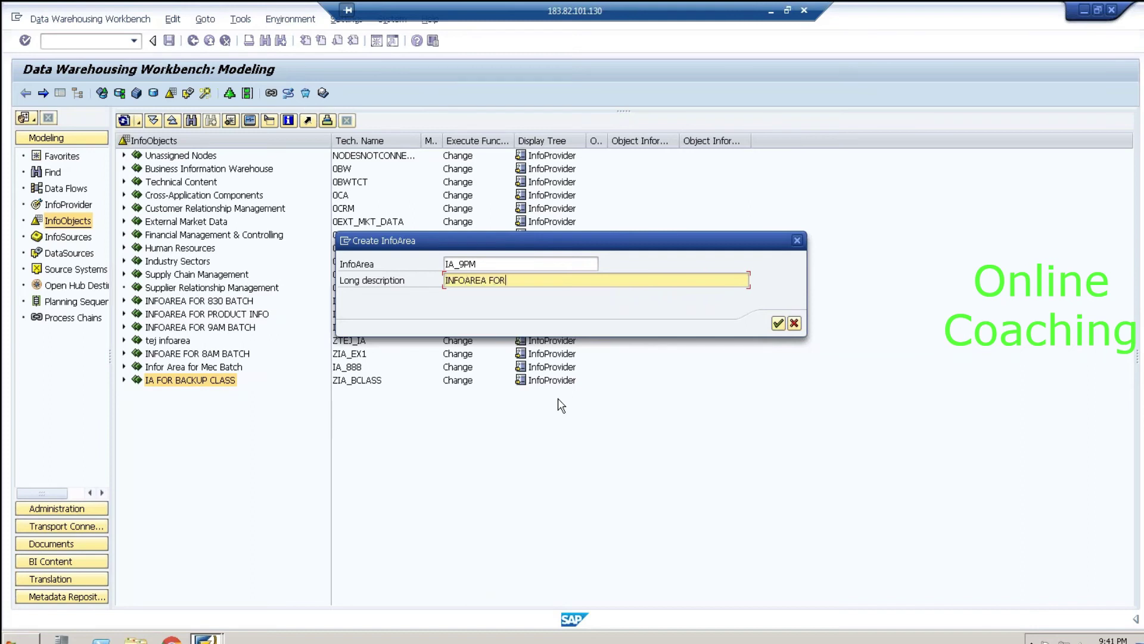
text( 9PM CLASS)
click(777, 325)
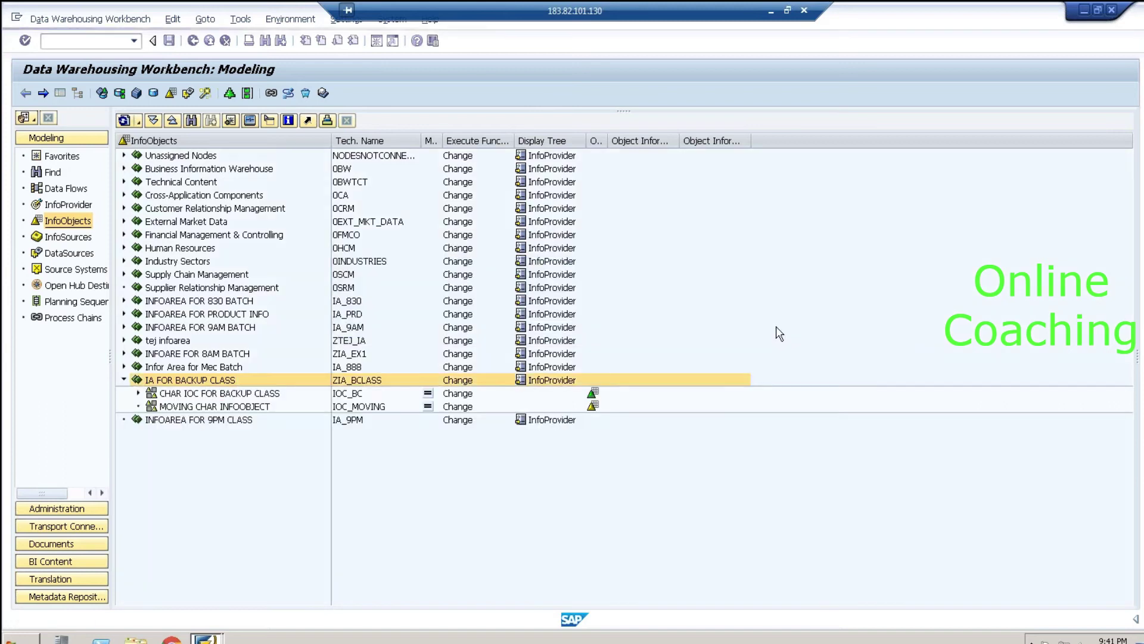
Step: Select the new 9PM InfoArea, then minimize the remote SAP session to reveal Excel
click(124, 380)
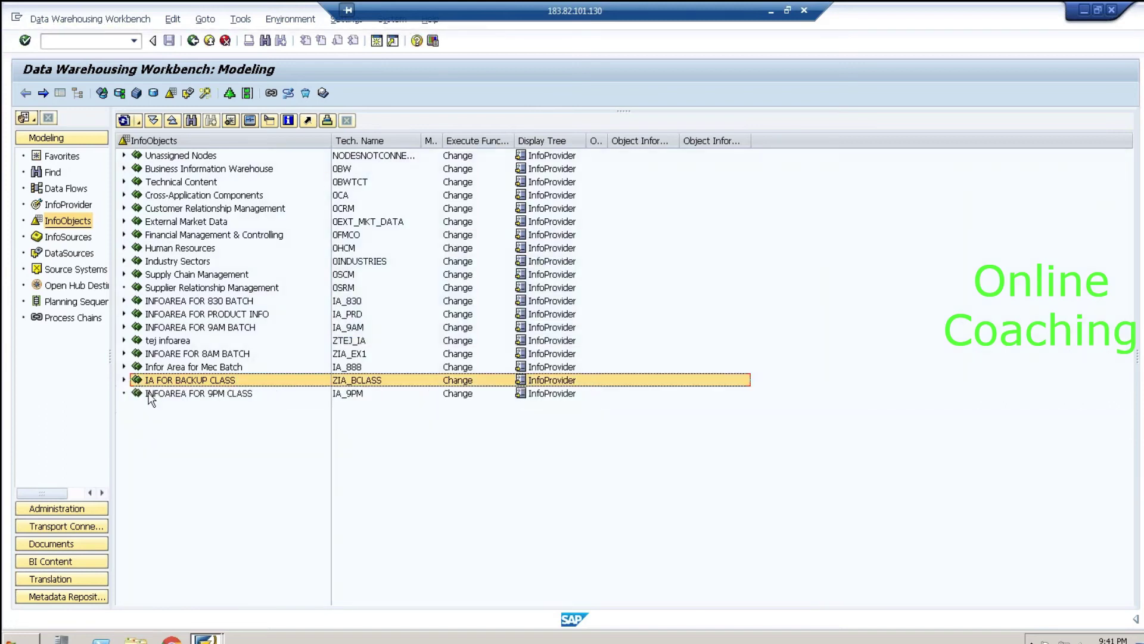
click(202, 394)
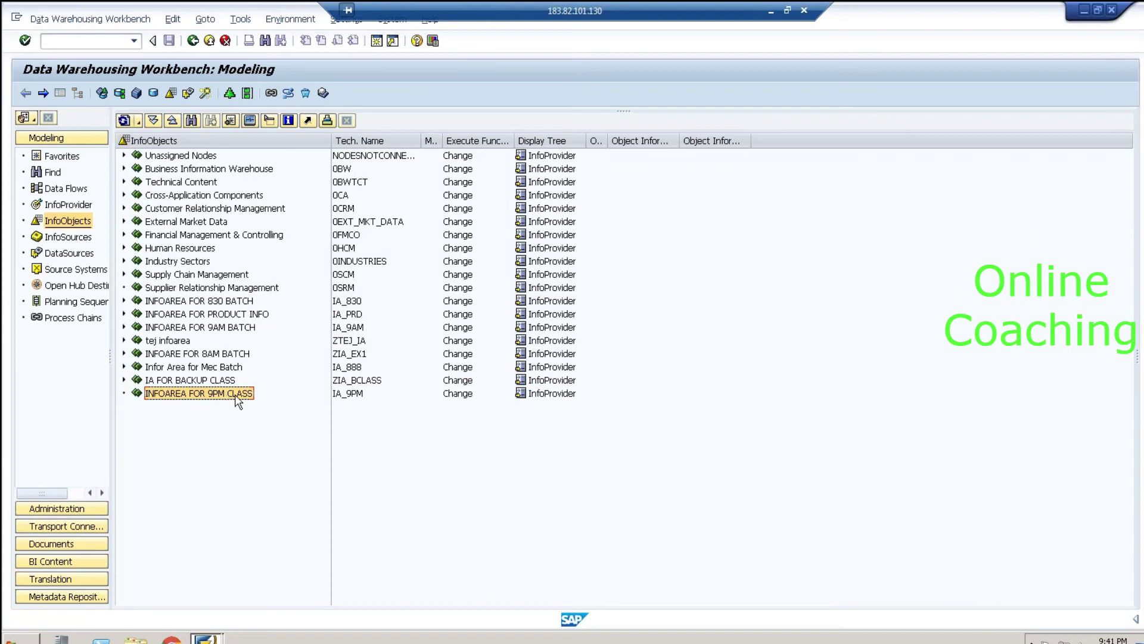
right_click(239, 403)
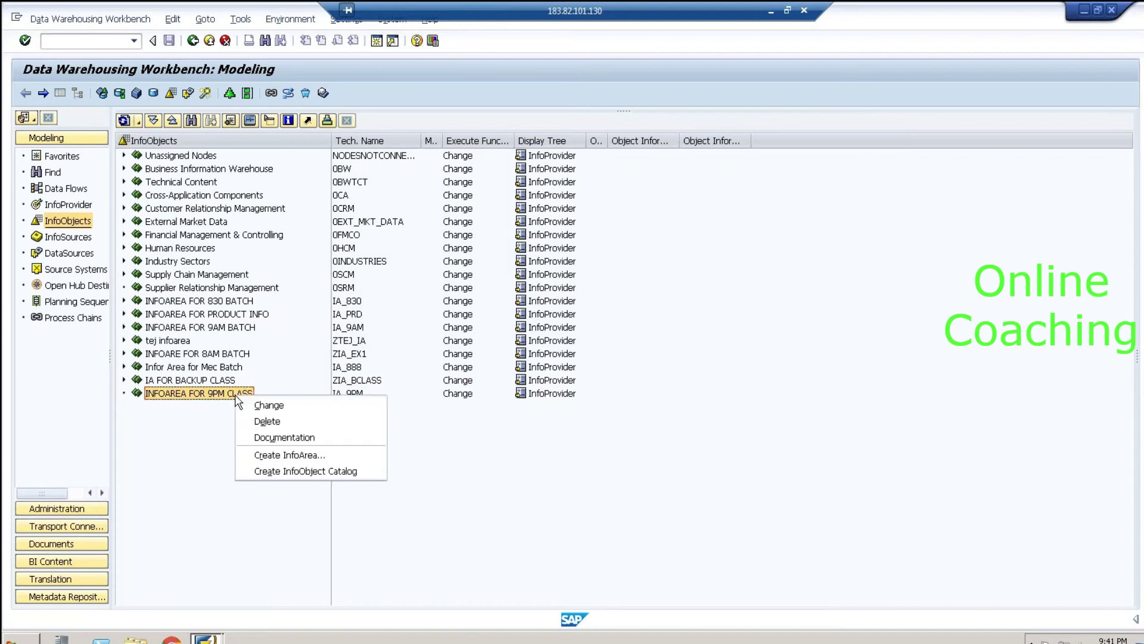
click(198, 417)
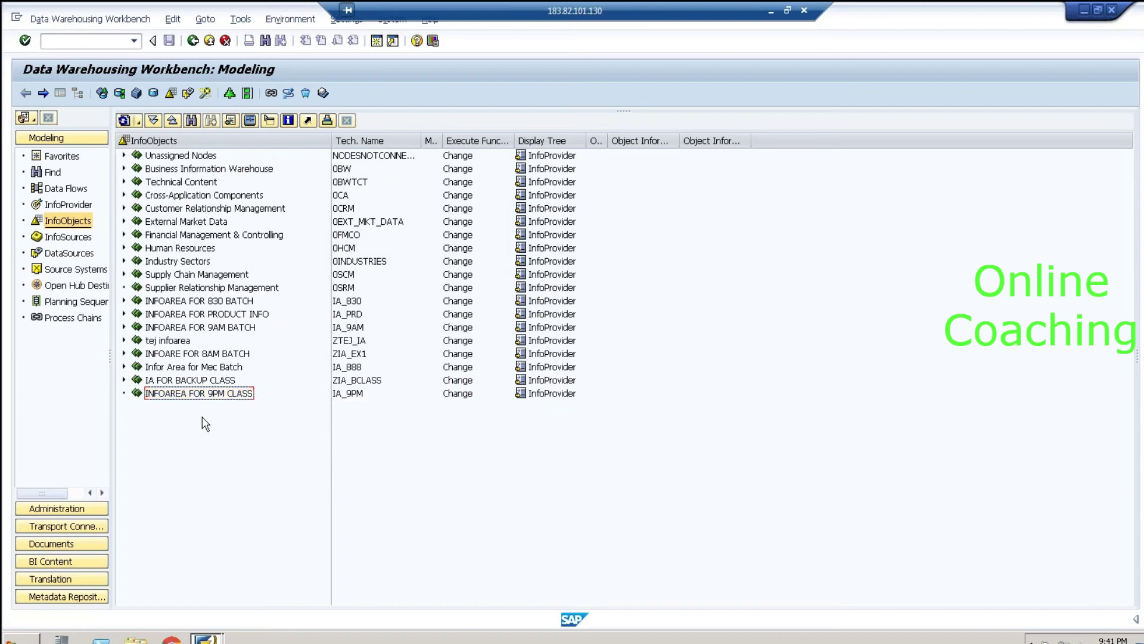
click(770, 11)
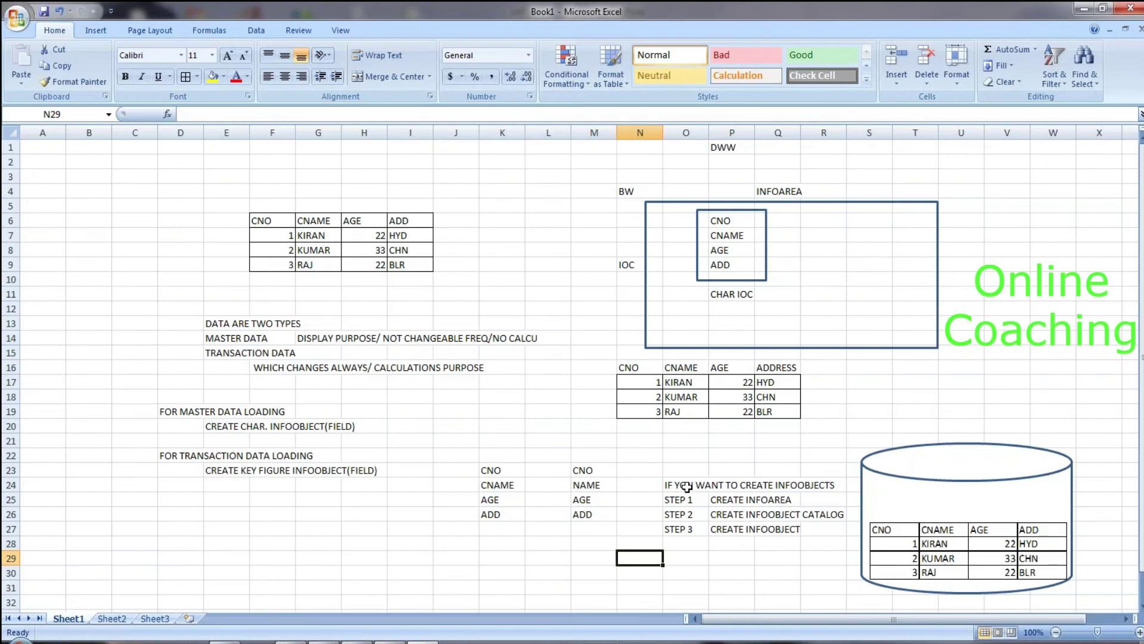
Step: Tick off STEP 1 and STEP 2 in the Excel notes, then return to the SAP session
click(651, 498)
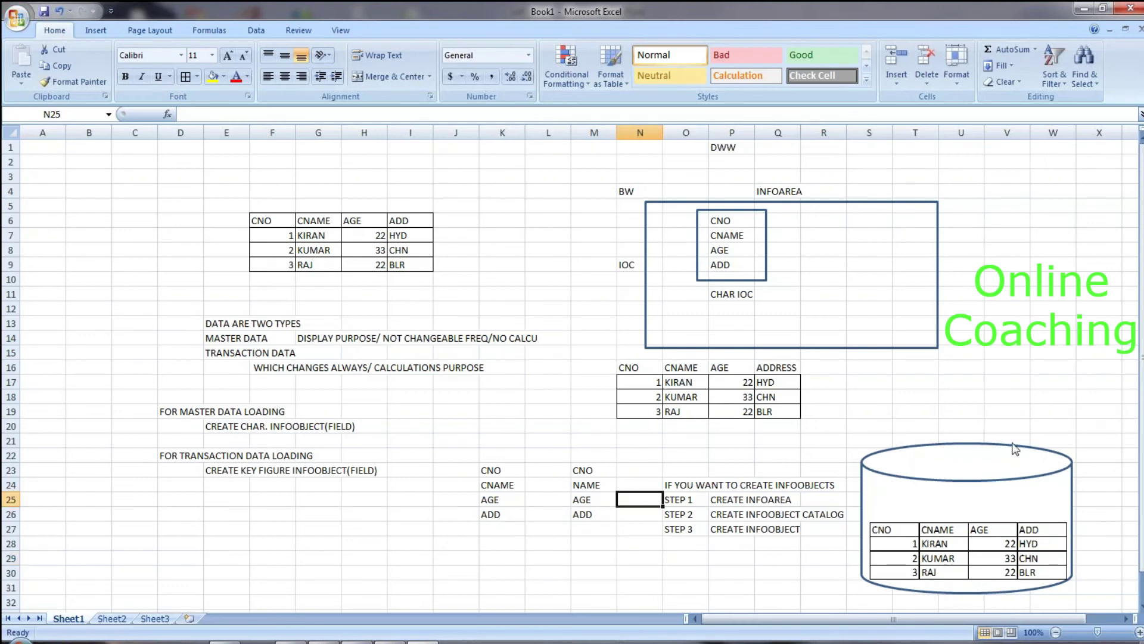
drag(629, 493, 672, 471)
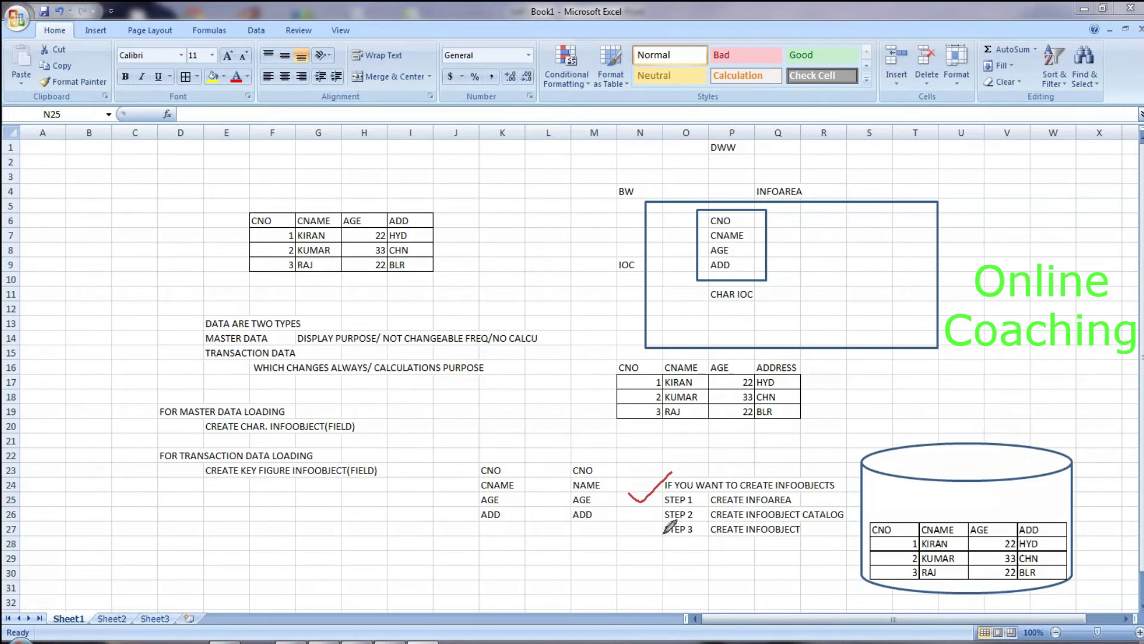
drag(633, 509, 663, 506)
click(326, 642)
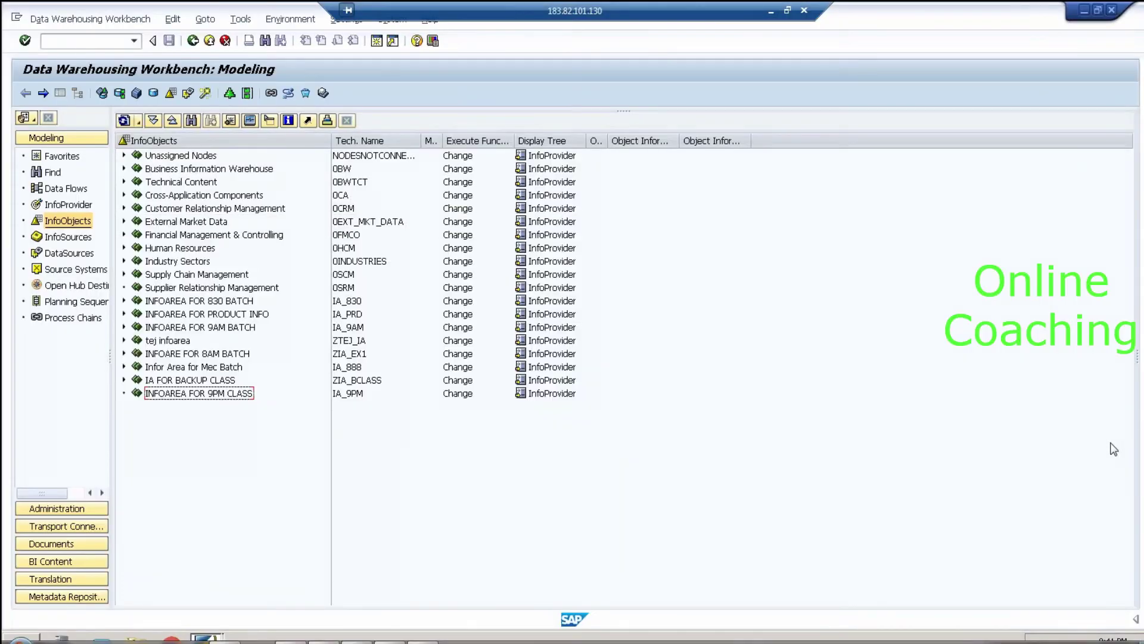
Step: Start a new InfoObject catalog under INFOAREA FOR 9PM CLASS, keeping InfoObject Type Char
right_click(244, 396)
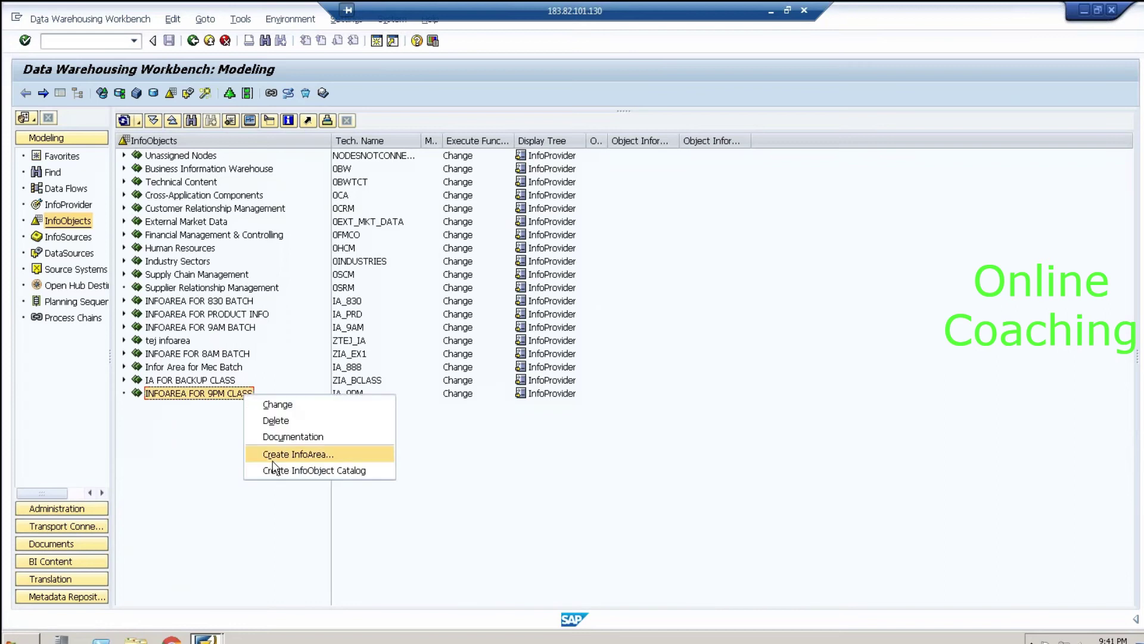
click(380, 472)
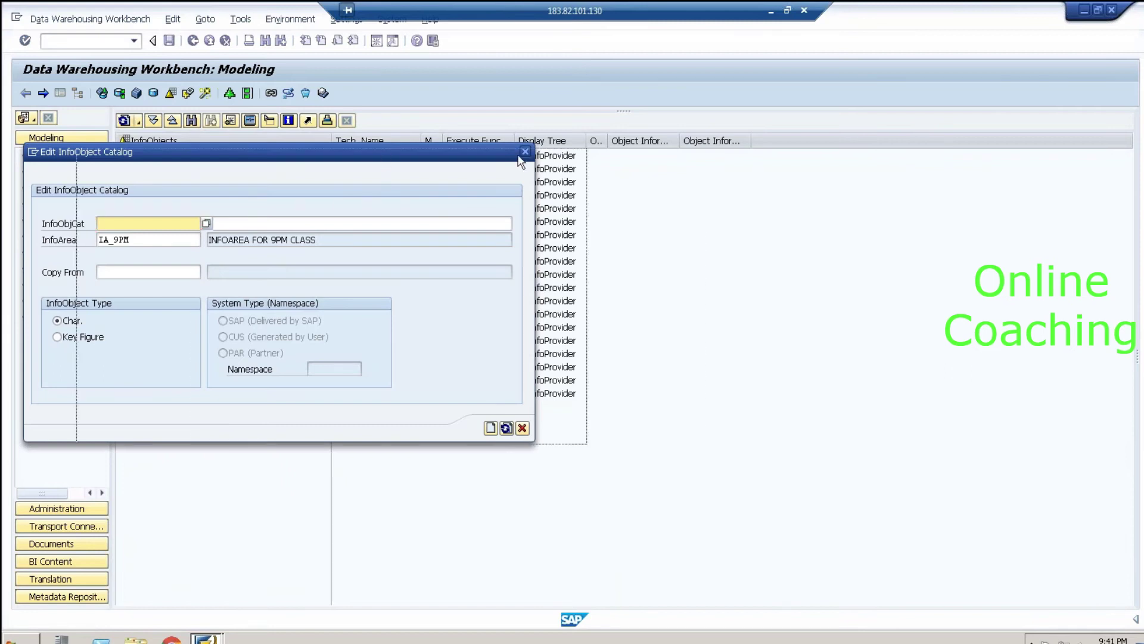
drag(381, 155, 552, 150)
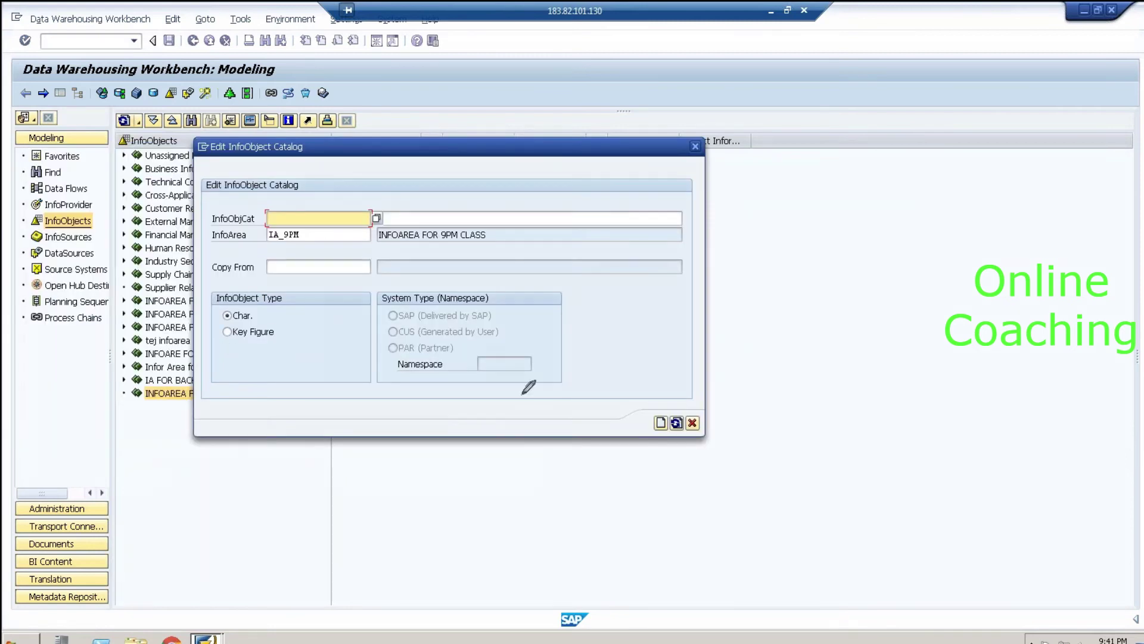
mouse_move(282, 301)
mouse_down()
mouse_move(264, 282)
mouse_move(227, 285)
mouse_move(208, 319)
mouse_move(215, 339)
mouse_move(257, 362)
mouse_move(287, 356)
mouse_move(289, 302)
mouse_up()
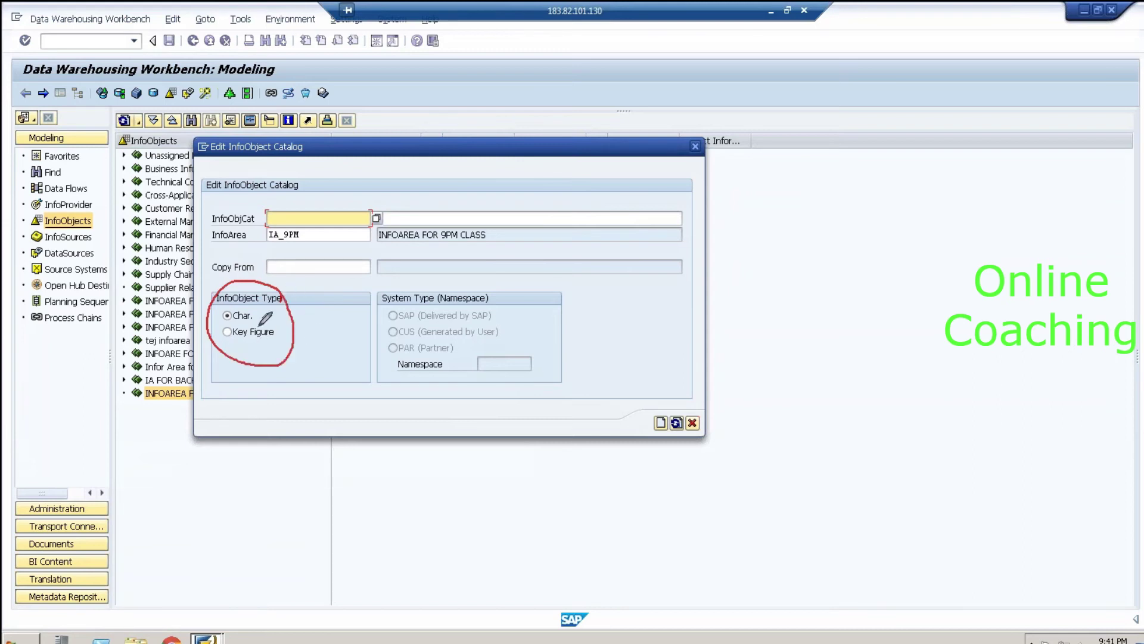
mouse_move(251, 310)
mouse_down()
mouse_move(263, 315)
mouse_move(281, 293)
mouse_up()
key(Escape)
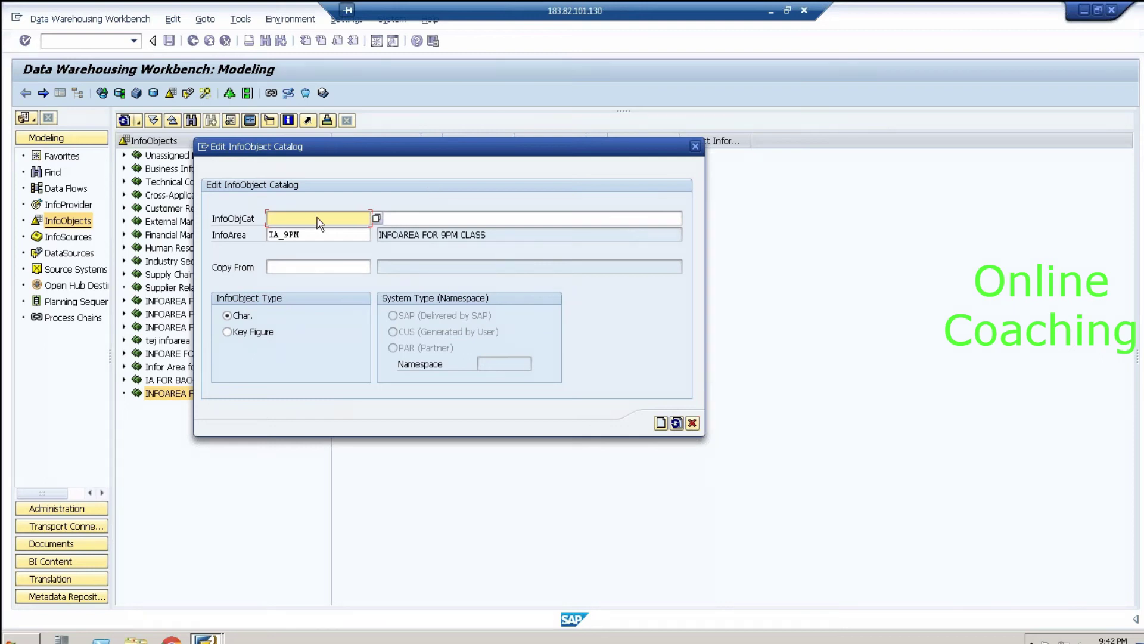
Step: Enter catalog name IOC_EX1 with description CHAR INFOOBJECT CATALOG FRO 9PM BATCH
text(IO)
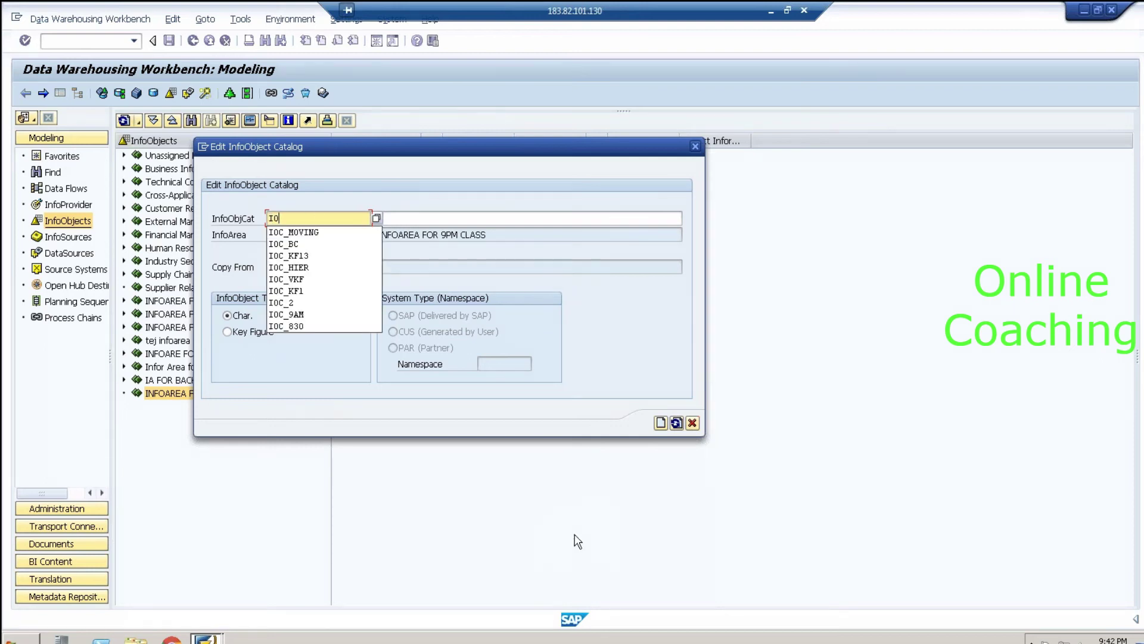
text(C_EX1)
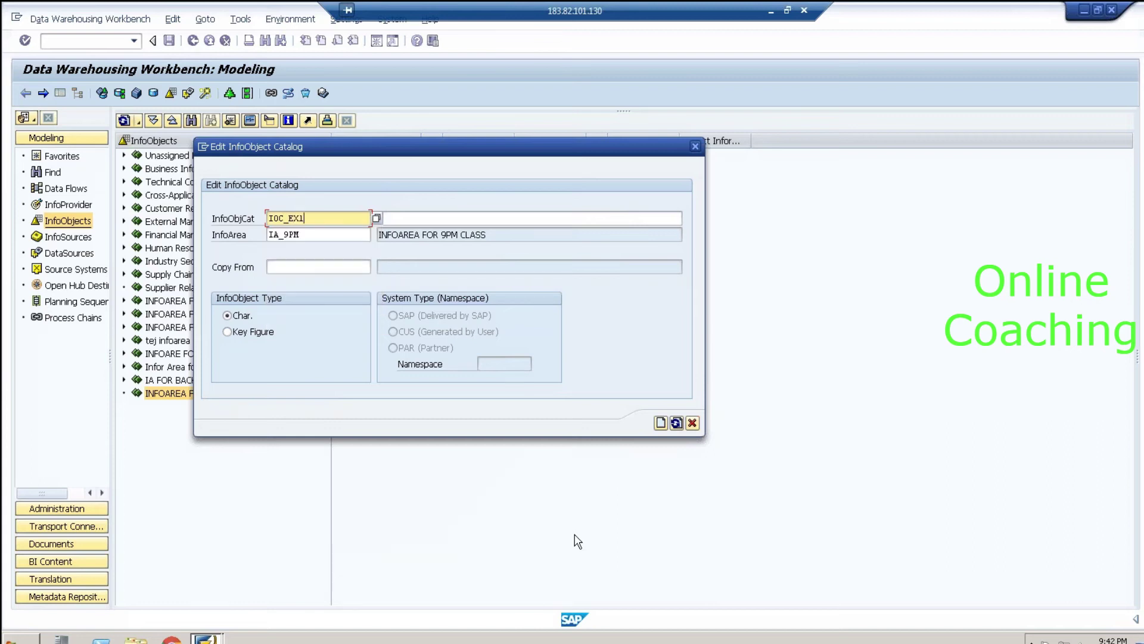
key(Tab)
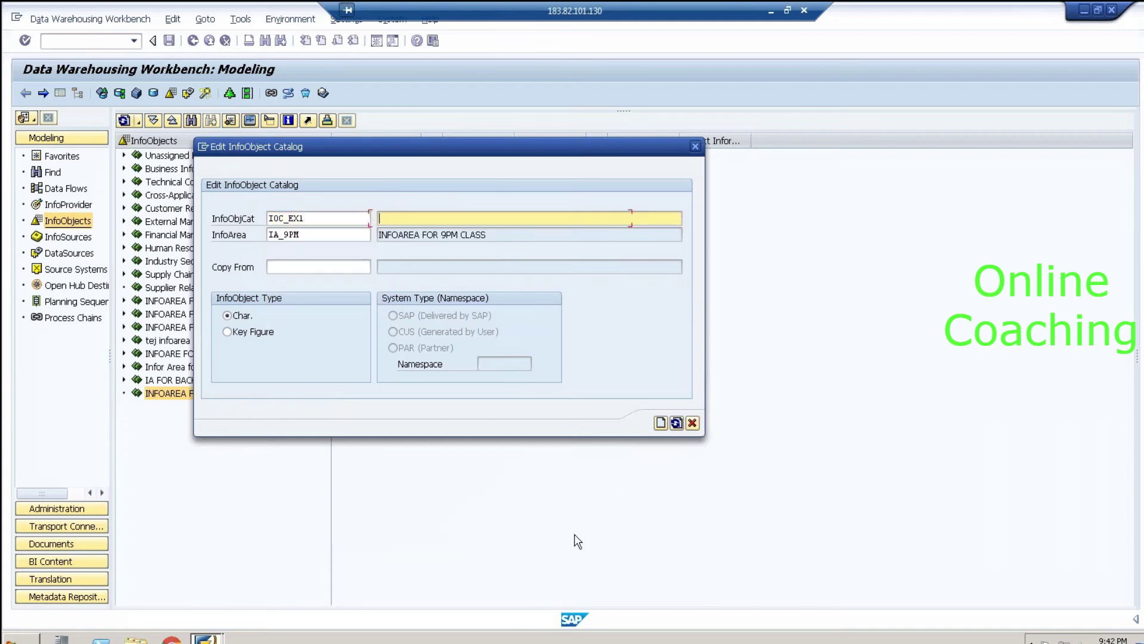
text(CHAR INFOOBJECT CATALO)
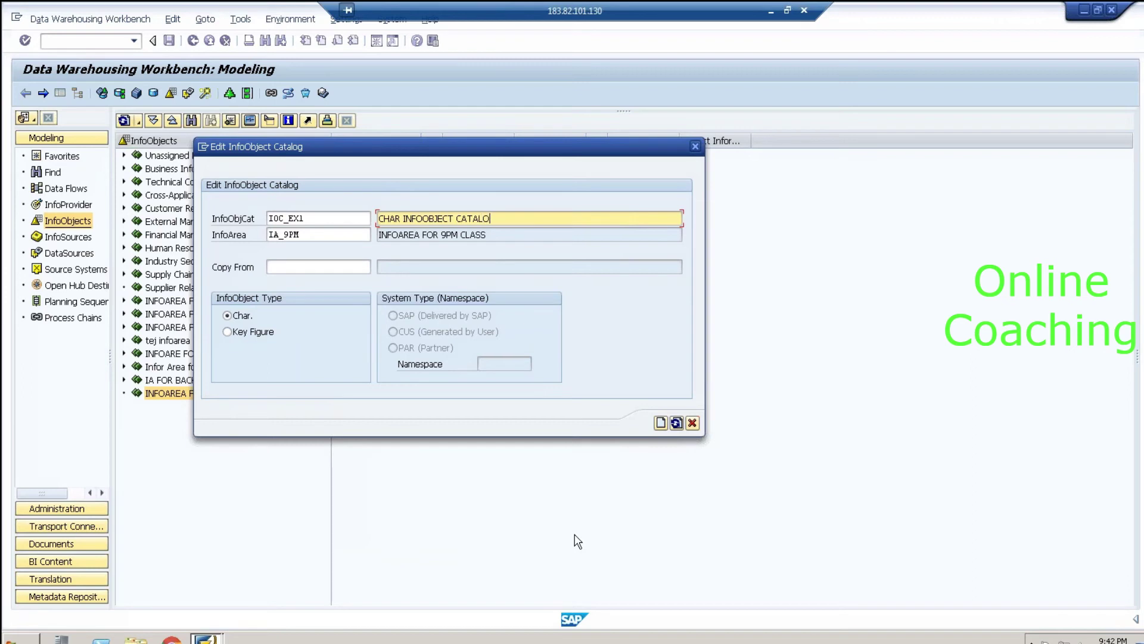
text(G FRO 9PM BATCH)
Step: Highlight the catalog name, InfoArea IA_9PM and its description, and the copy-from field
click(313, 217)
drag(313, 217, 268, 218)
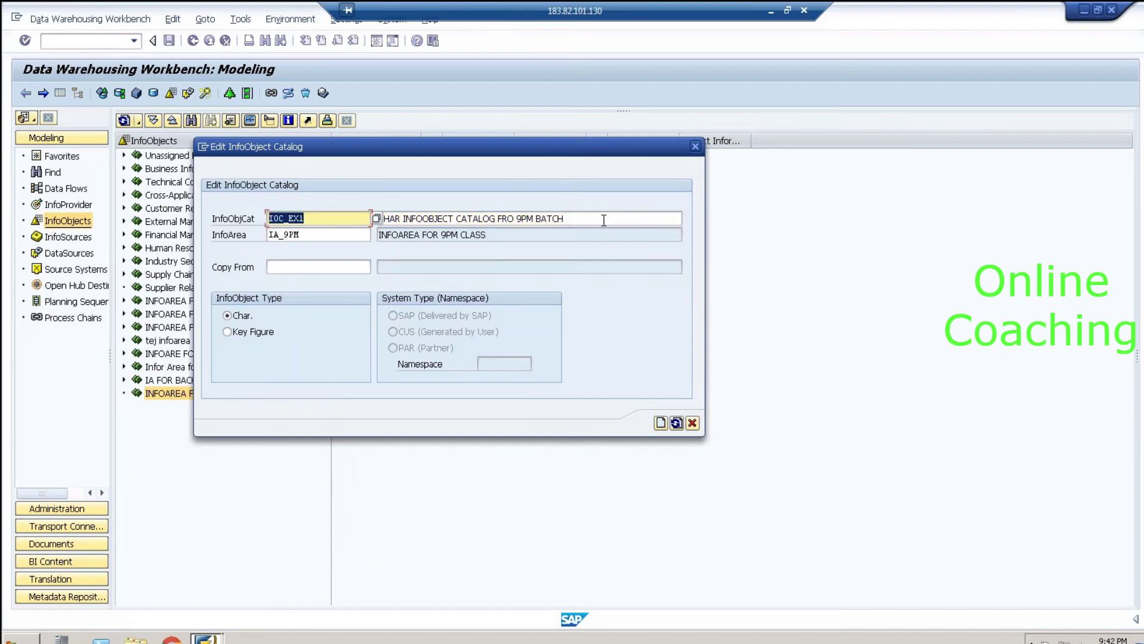
drag(603, 219, 385, 218)
drag(456, 138, 642, 104)
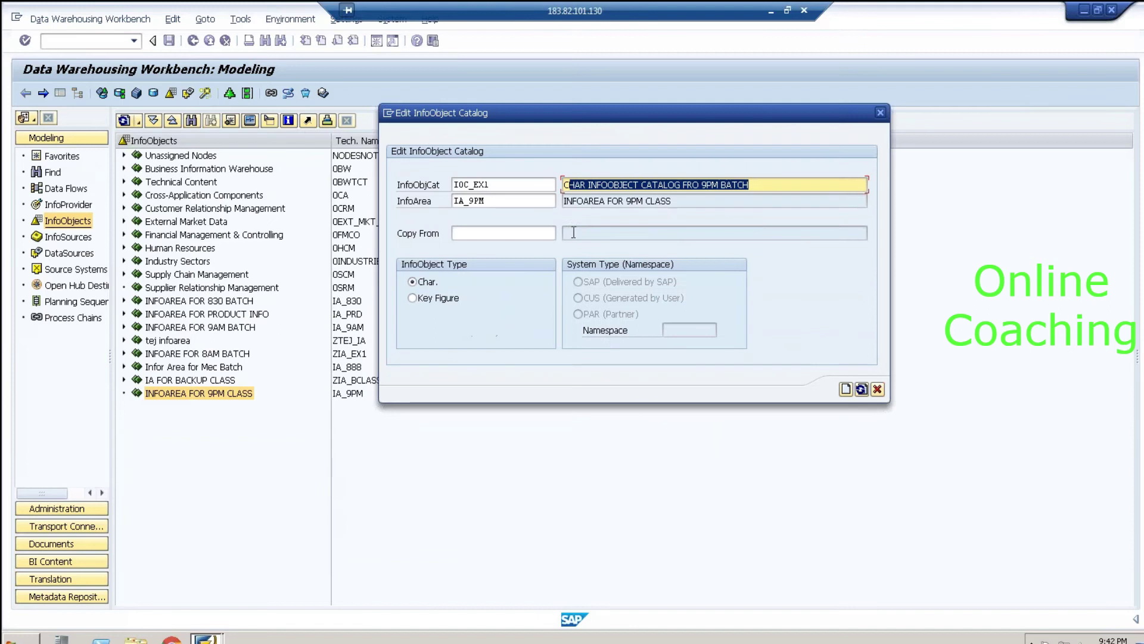
click(498, 201)
drag(499, 200, 452, 201)
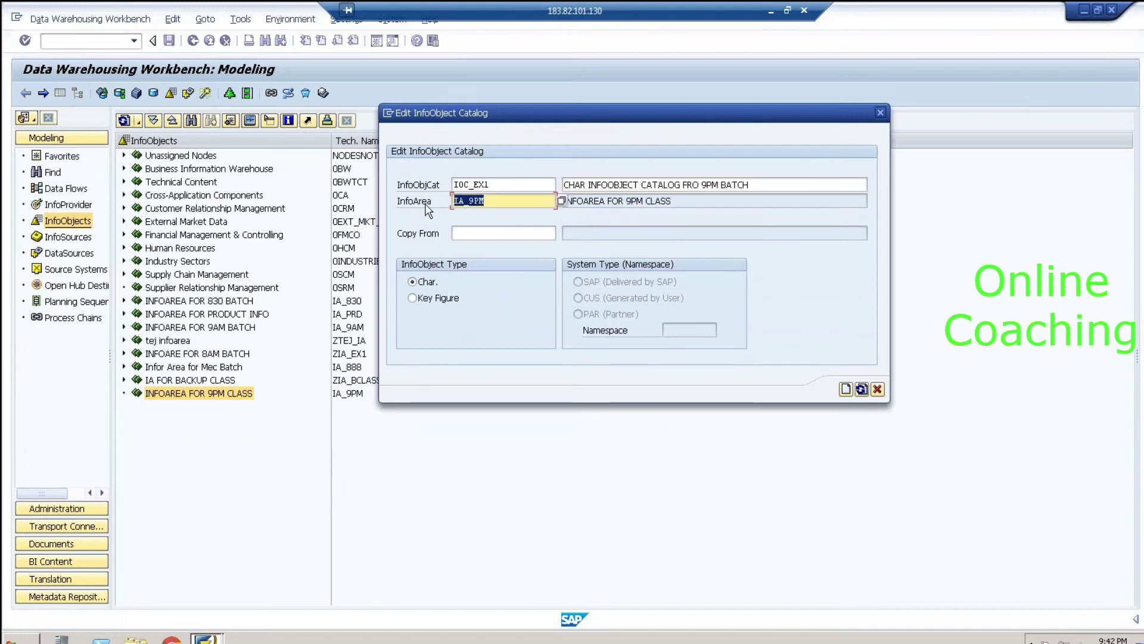
click(484, 201)
drag(687, 201, 436, 198)
click(505, 234)
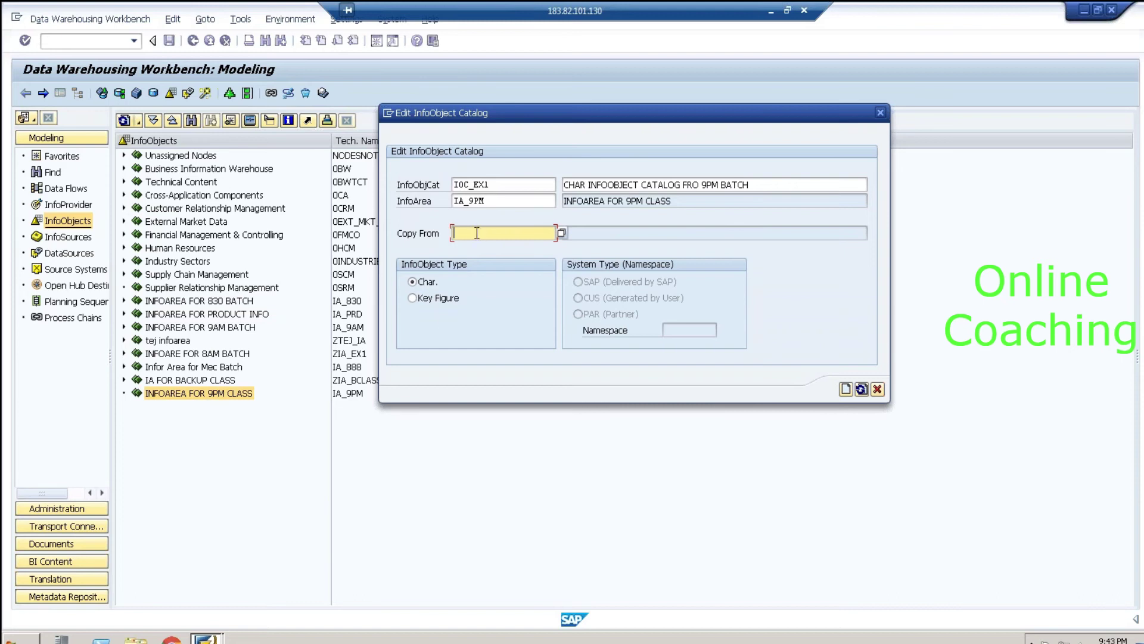
click(498, 181)
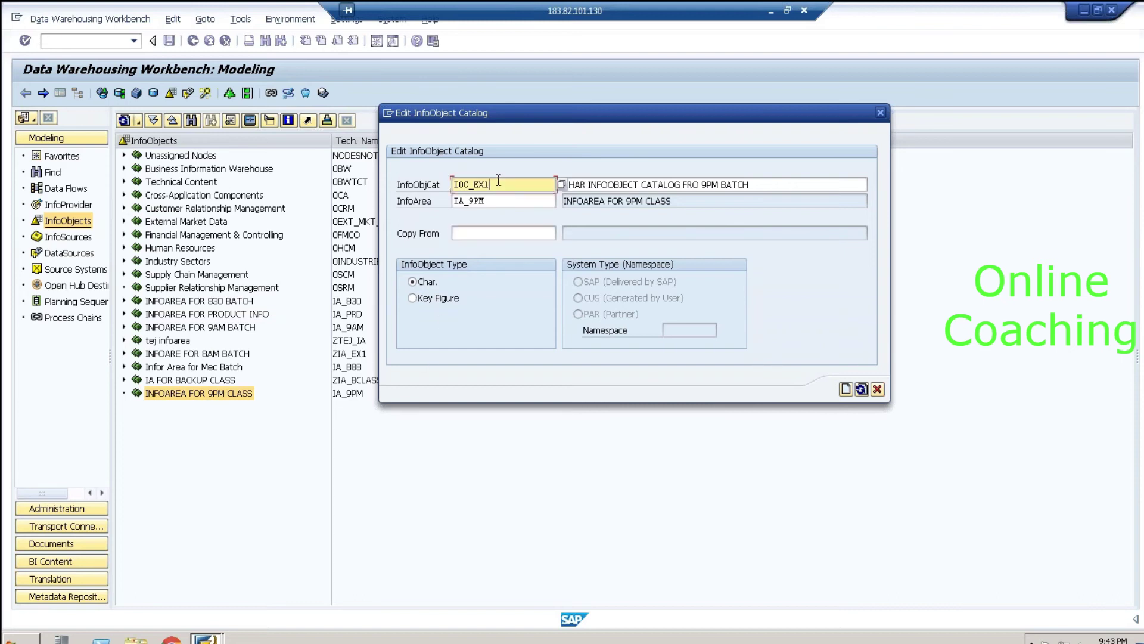
click(504, 233)
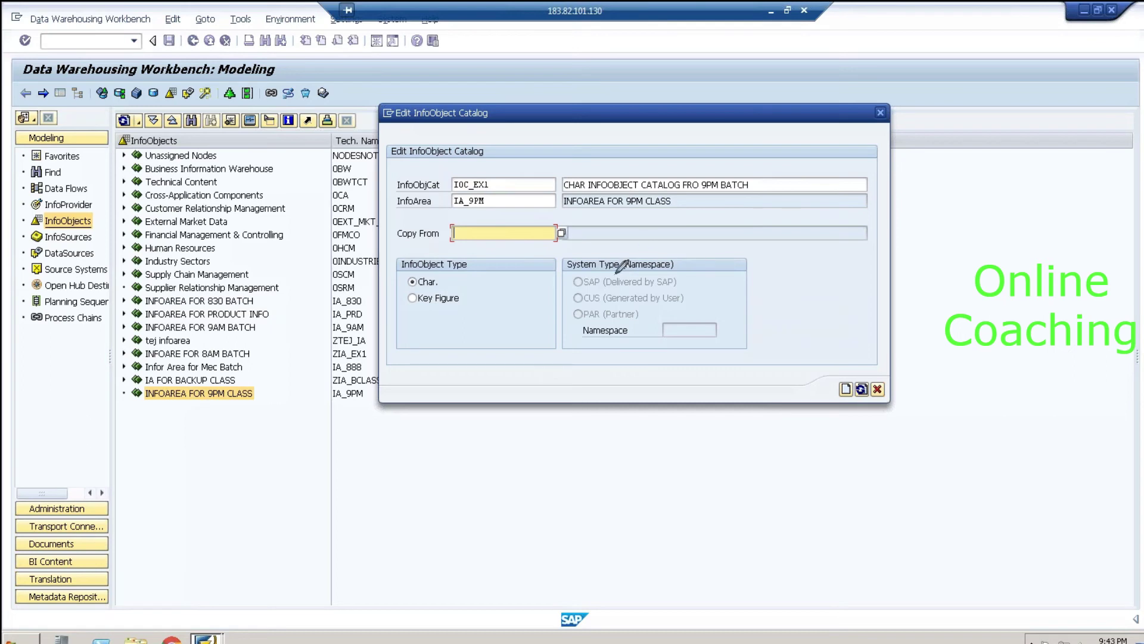
Step: Annotate the SAP, CUS and PAR namespace options and write a naming note
drag(678, 282, 699, 267)
drag(684, 294, 706, 285)
drag(638, 312, 662, 305)
mouse_move(511, 437)
mouse_down()
mouse_move(514, 454)
mouse_move(520, 439)
mouse_move(509, 464)
mouse_move(578, 435)
mouse_move(581, 451)
mouse_up()
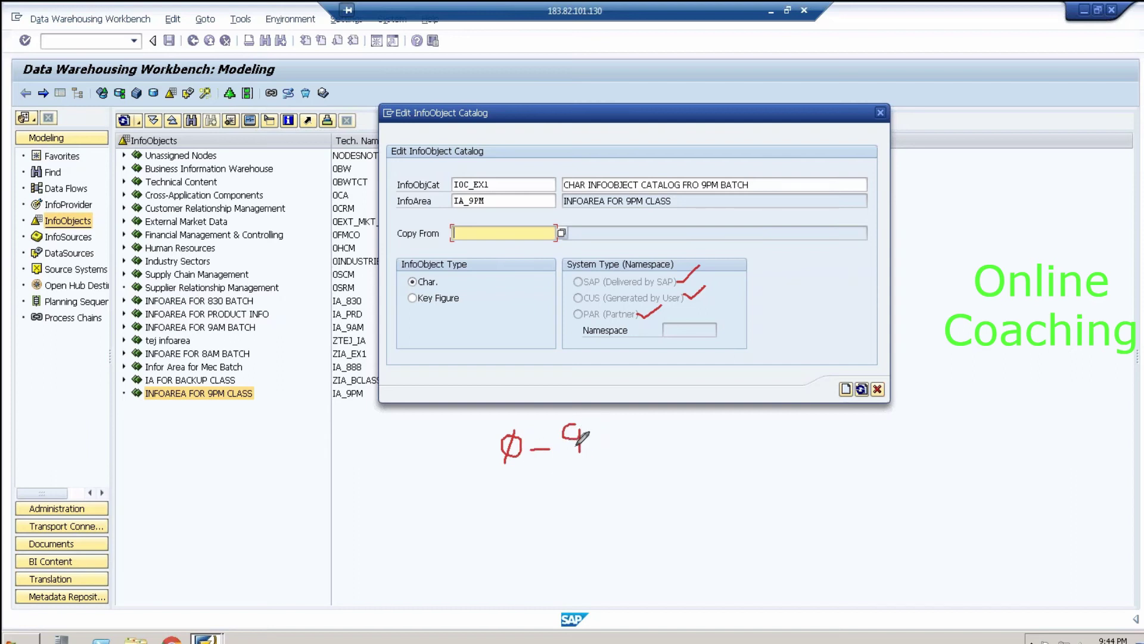
mouse_move(599, 437)
mouse_down()
mouse_move(631, 424)
mouse_move(644, 433)
mouse_move(627, 445)
mouse_move(671, 445)
mouse_move(653, 441)
mouse_move(673, 432)
mouse_move(691, 462)
mouse_up()
drag(684, 418, 689, 438)
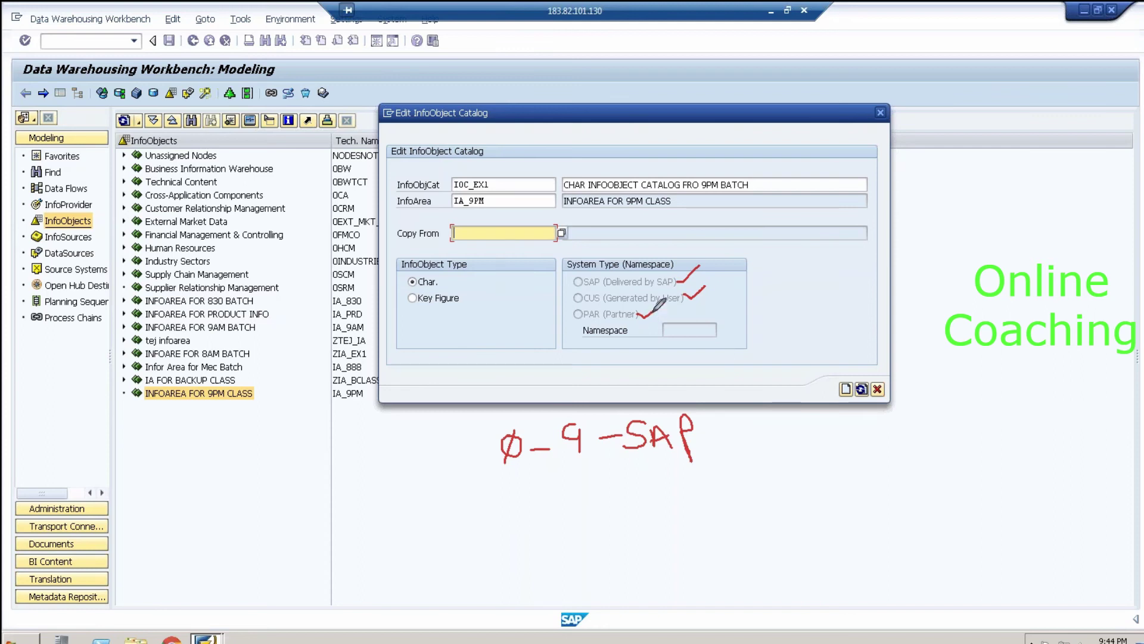
drag(675, 263, 707, 285)
key(e)
Step: Circle IOC_EX1 and the CUS namespace, crossing out SAP and PAR
mouse_move(518, 178)
mouse_down()
mouse_move(443, 162)
mouse_move(436, 177)
mouse_move(471, 197)
mouse_move(517, 178)
mouse_up()
mouse_move(676, 273)
mouse_down()
mouse_move(700, 271)
mouse_move(694, 294)
mouse_move(719, 285)
mouse_up()
drag(636, 315, 662, 306)
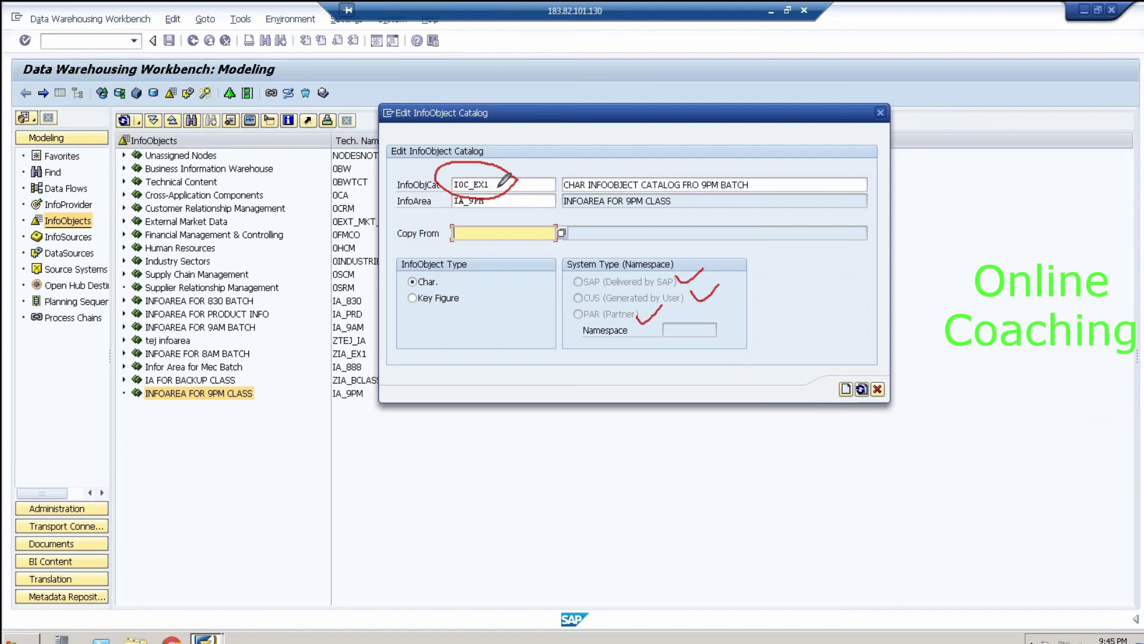
mouse_move(606, 293)
mouse_down()
mouse_move(576, 291)
mouse_move(571, 305)
mouse_move(599, 310)
mouse_move(606, 294)
mouse_up()
drag(680, 266, 701, 284)
drag(641, 310, 662, 326)
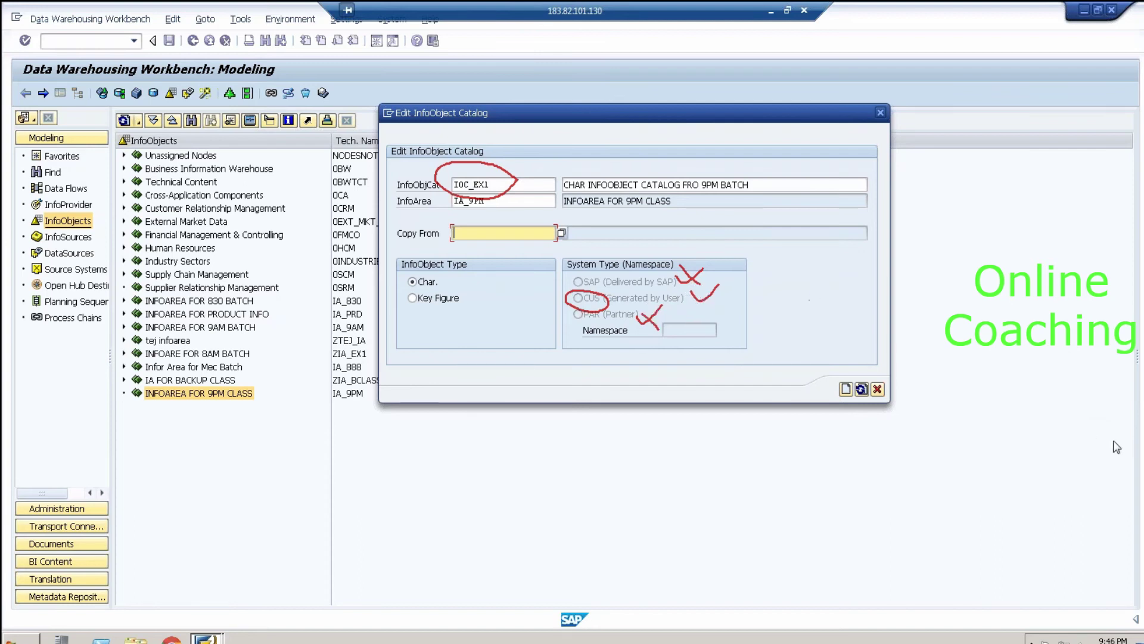
key(e)
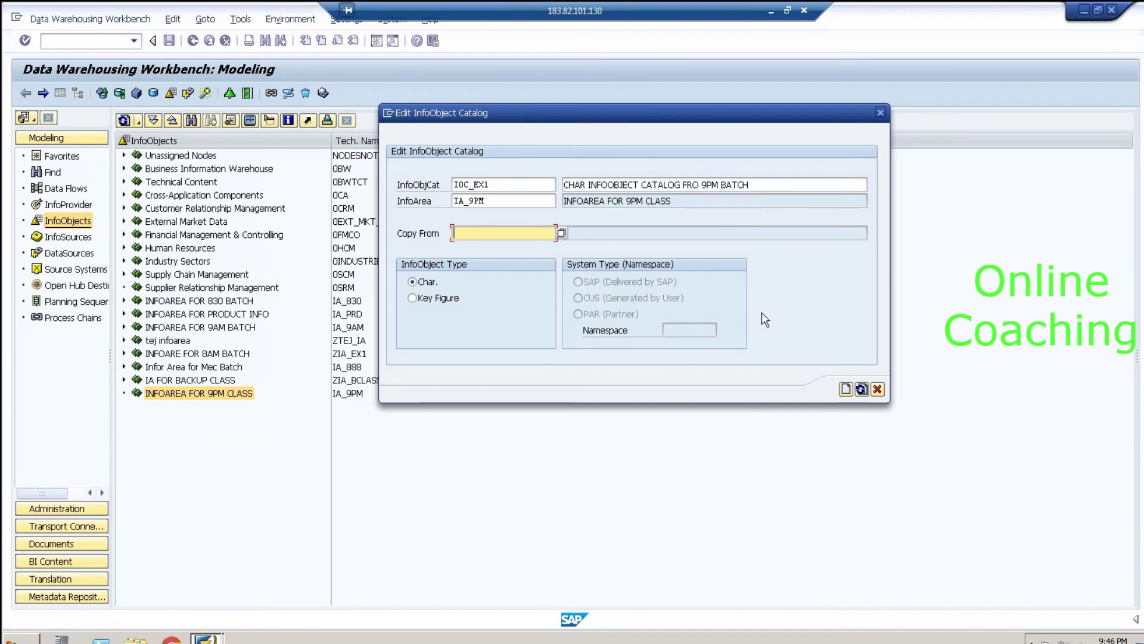
Step: Create and activate the InfoObject catalog IOC_EX1
key(Return)
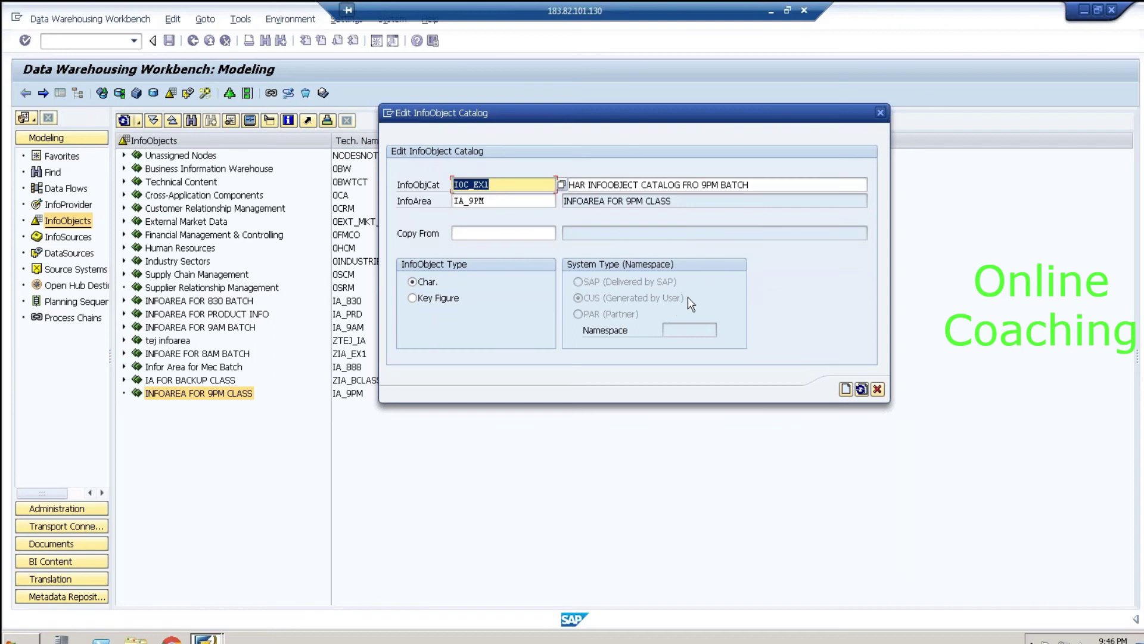
click(845, 391)
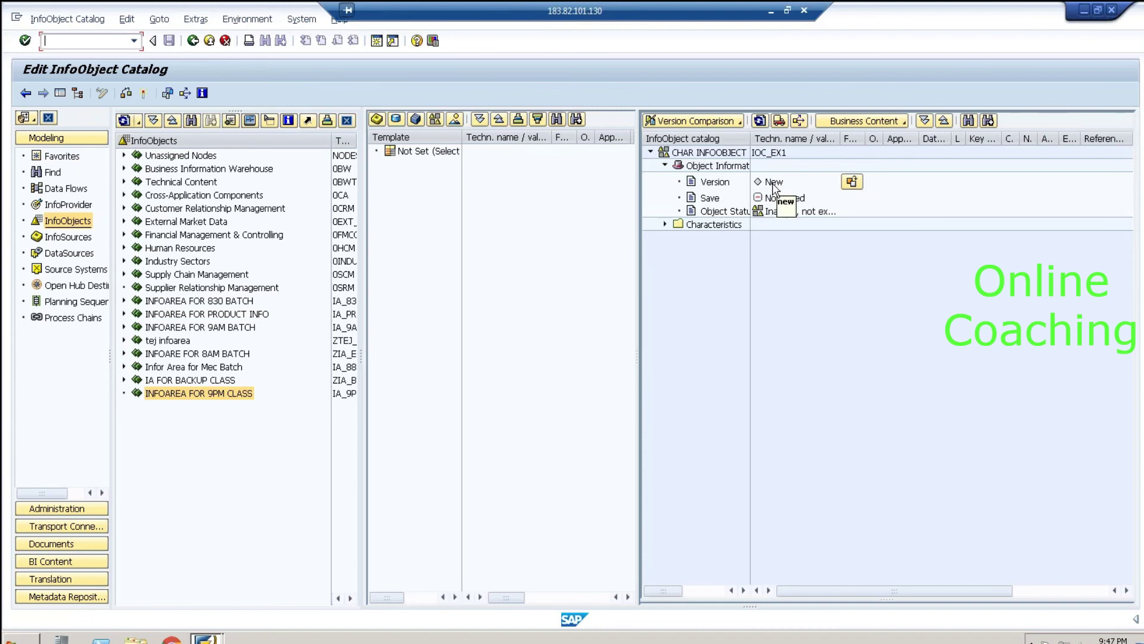
click(143, 93)
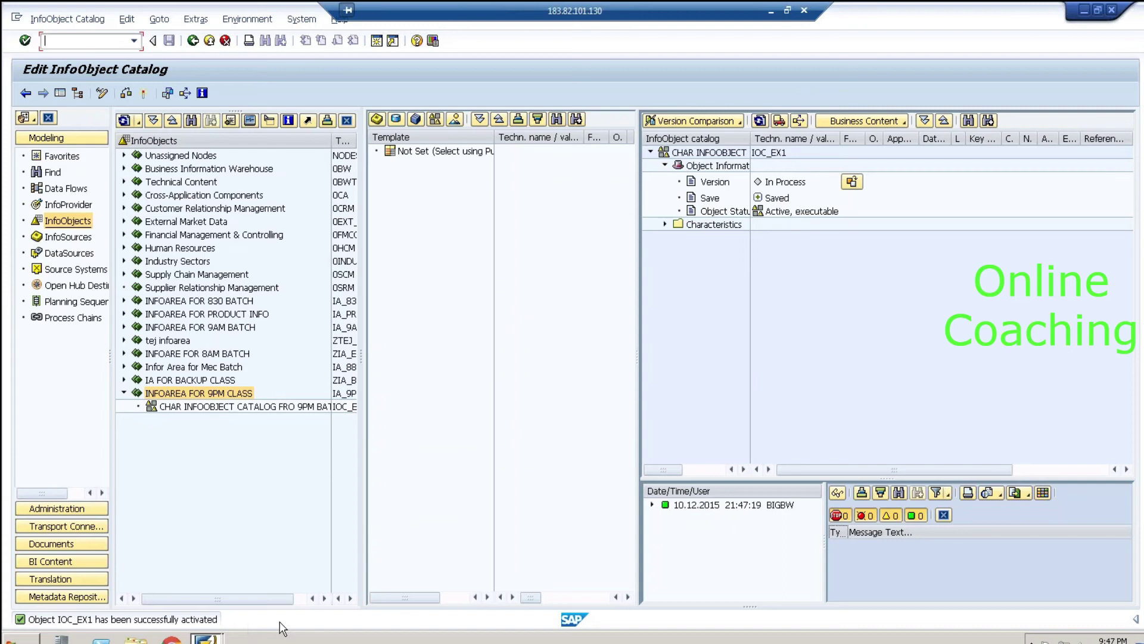
Step: Return to the Modeling overview, hide SAP, and circle STEP 3 in the Excel notes
click(178, 409)
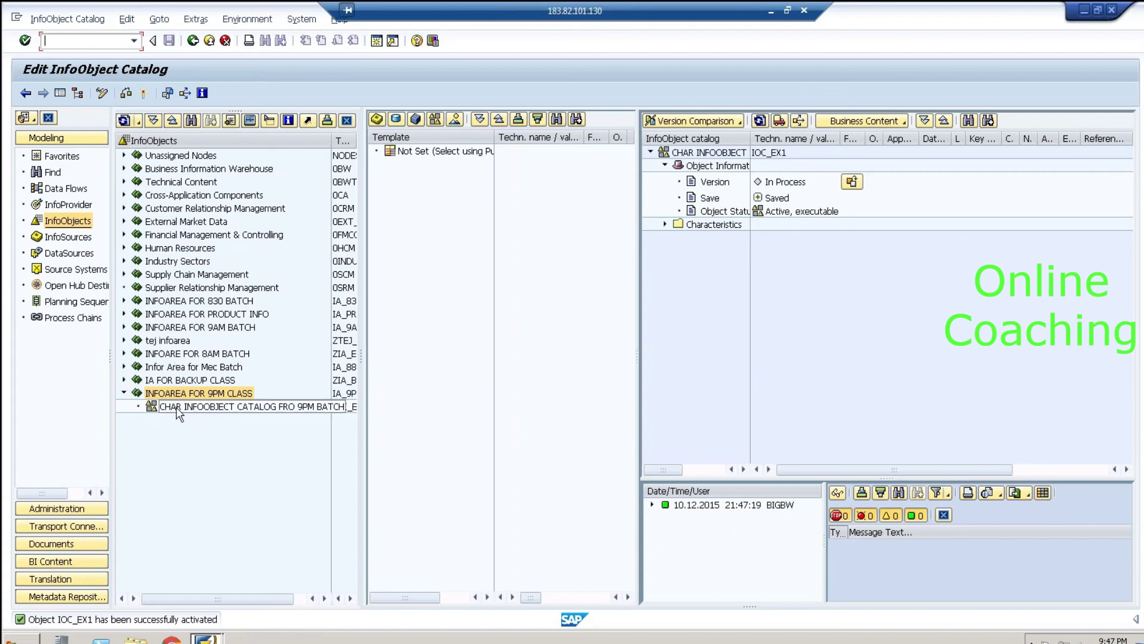
double_click(184, 408)
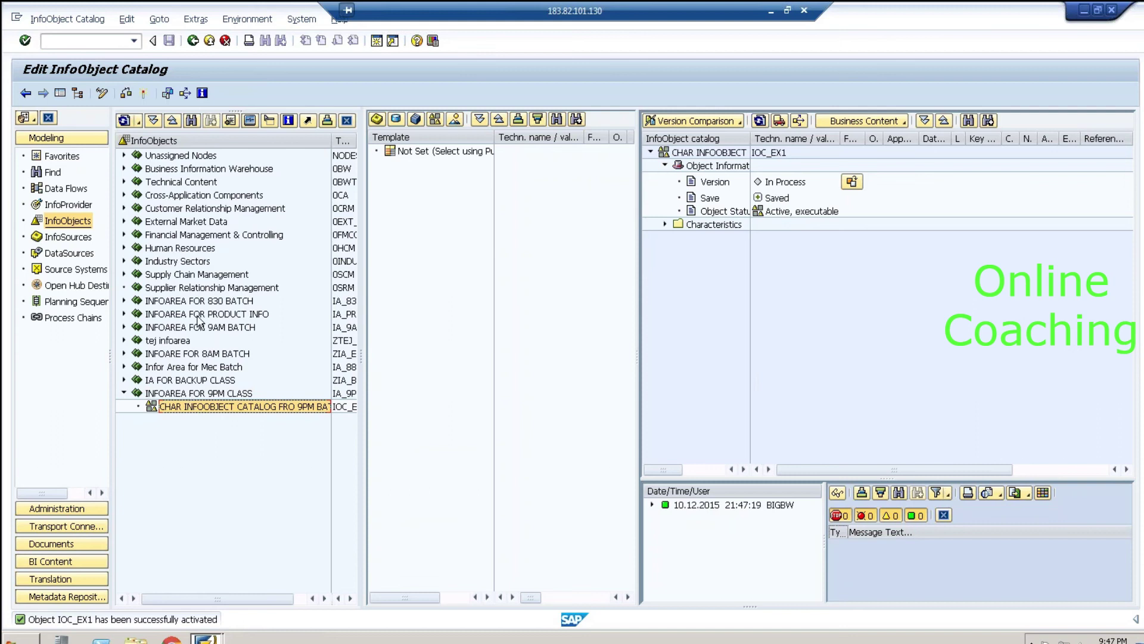
click(192, 40)
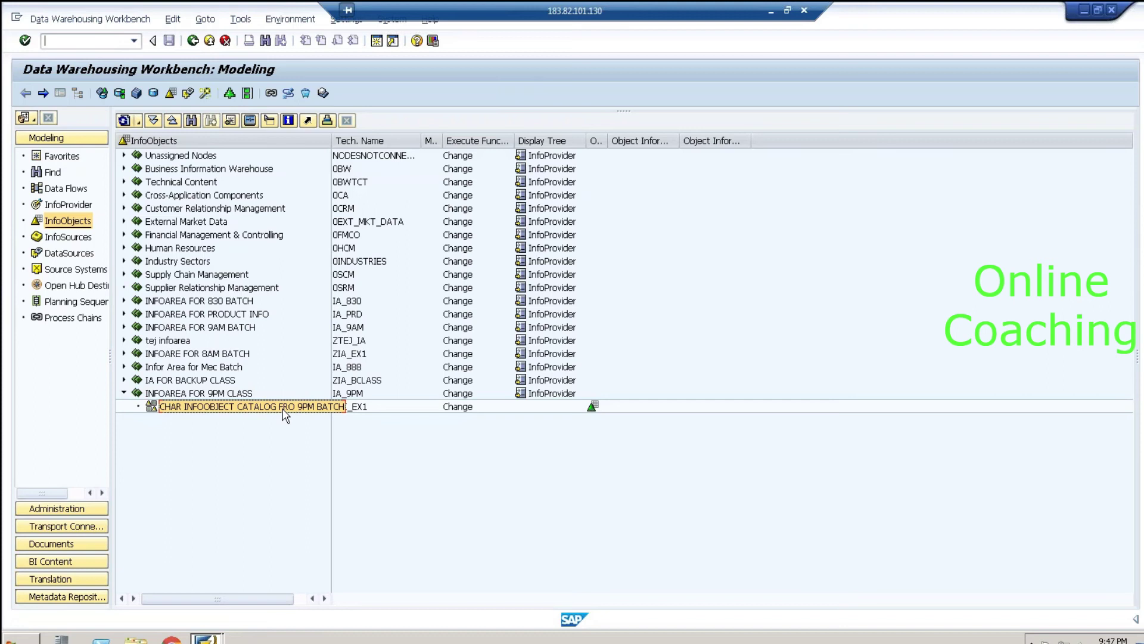
click(768, 10)
mouse_move(649, 501)
mouse_down()
mouse_move(689, 472)
mouse_move(644, 510)
mouse_move(690, 488)
mouse_move(658, 535)
mouse_move(705, 524)
mouse_up()
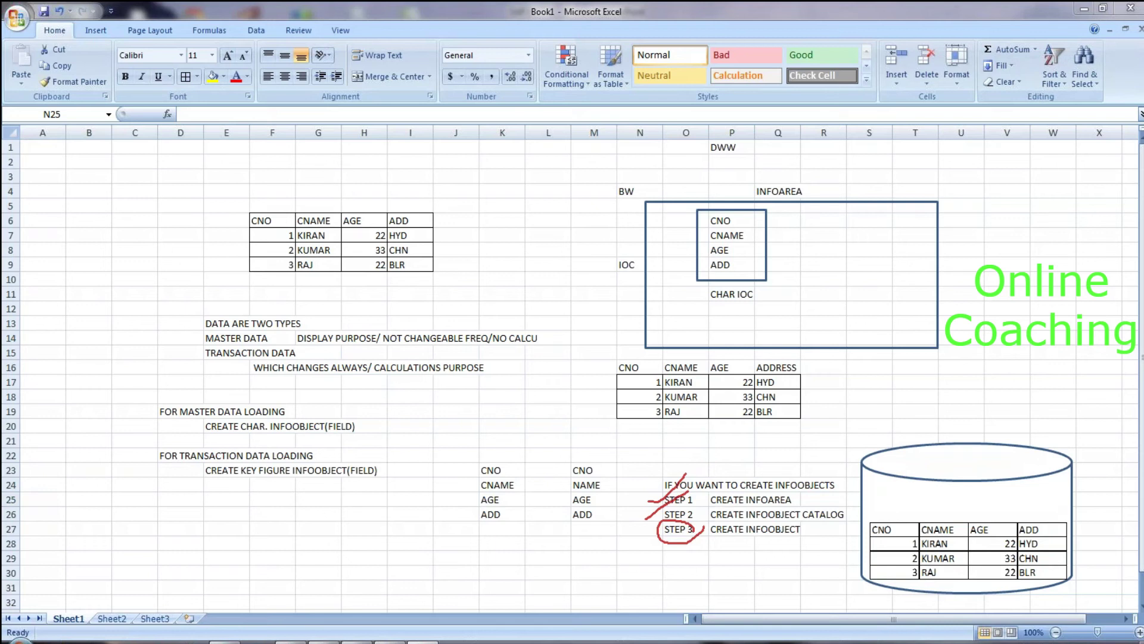
key(Escape)
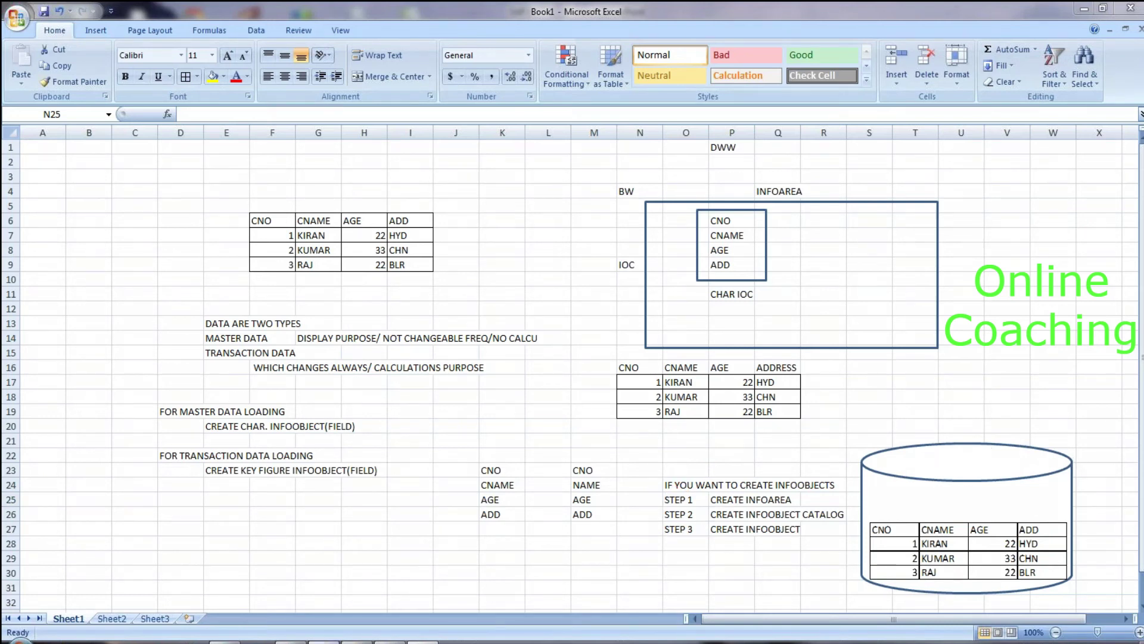
click(205, 639)
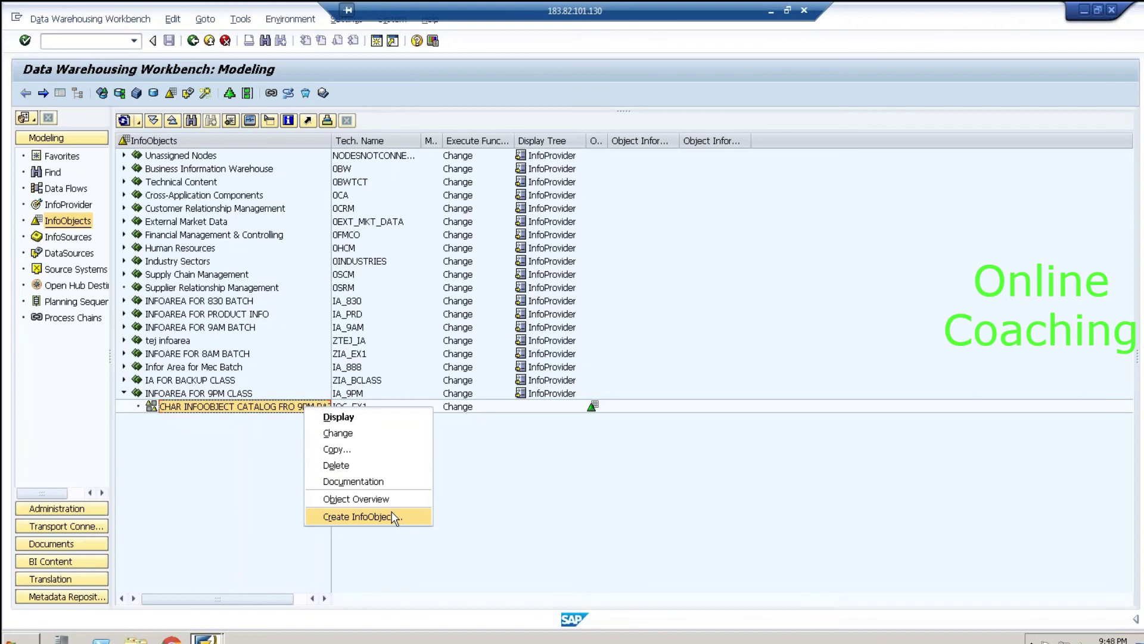
Step: Dismiss the open menu and browse the InfoObjects root and 9PM InfoArea context menus
click(475, 494)
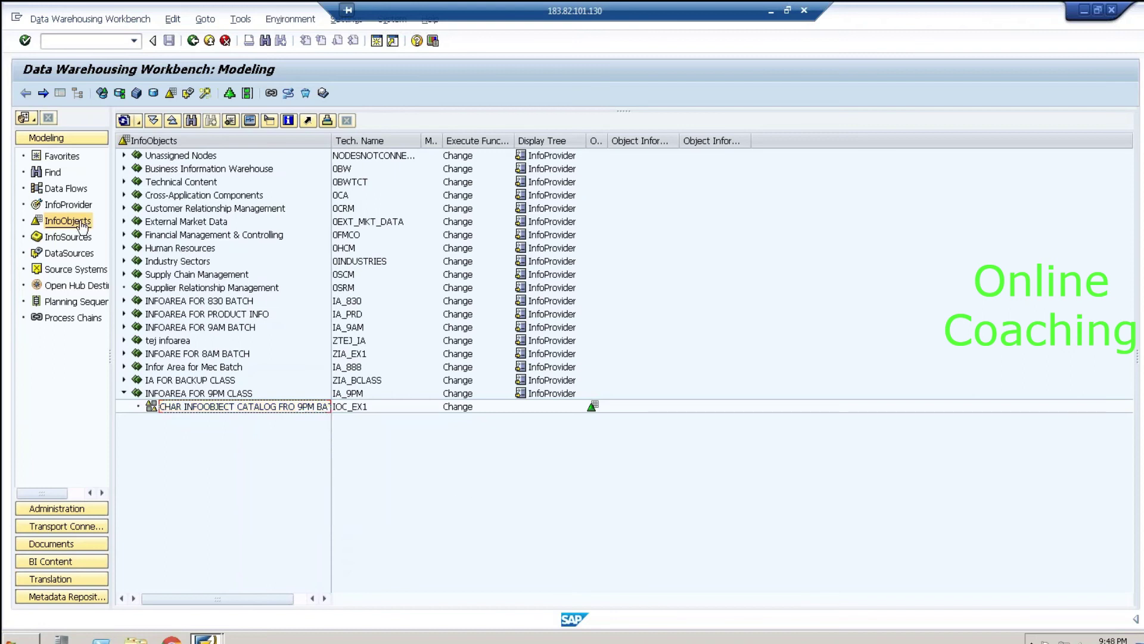
right_click(188, 143)
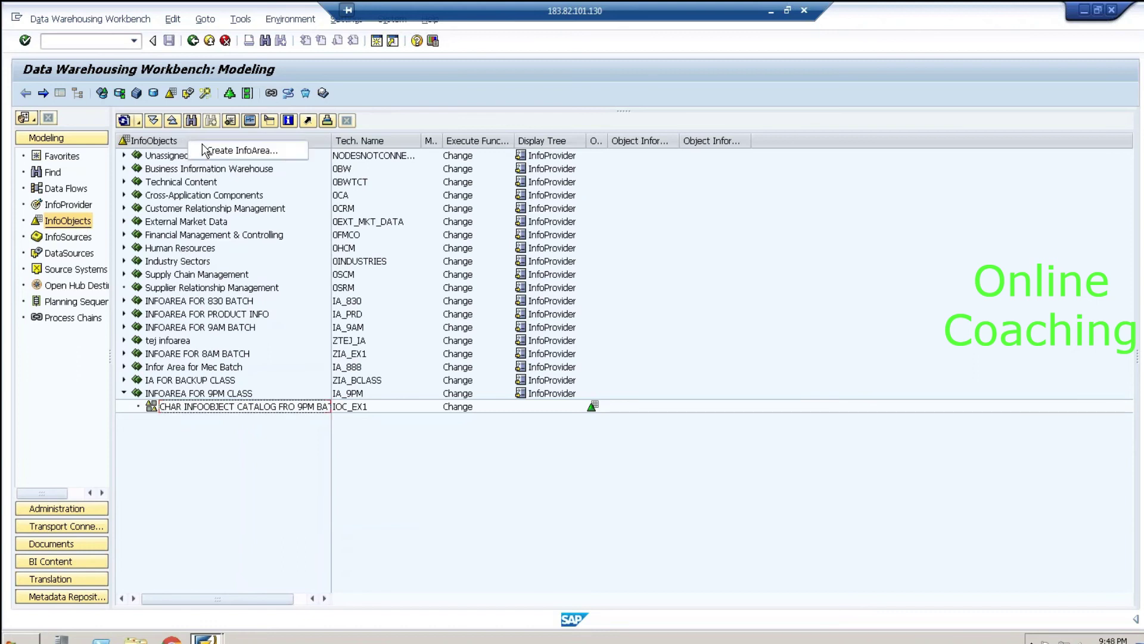
click(225, 394)
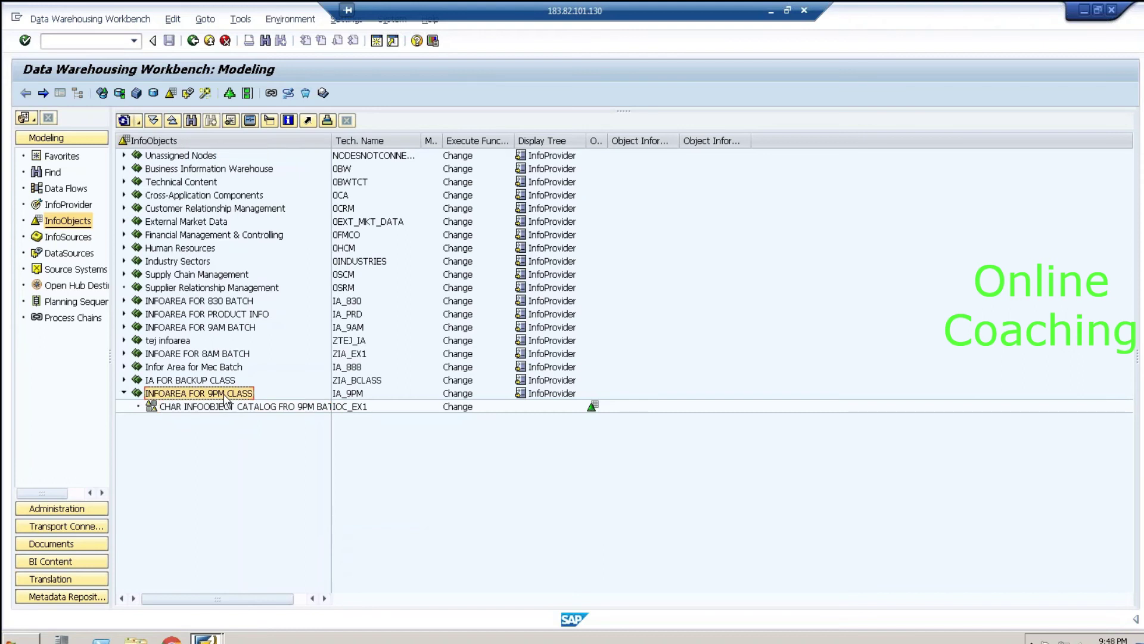
right_click(226, 396)
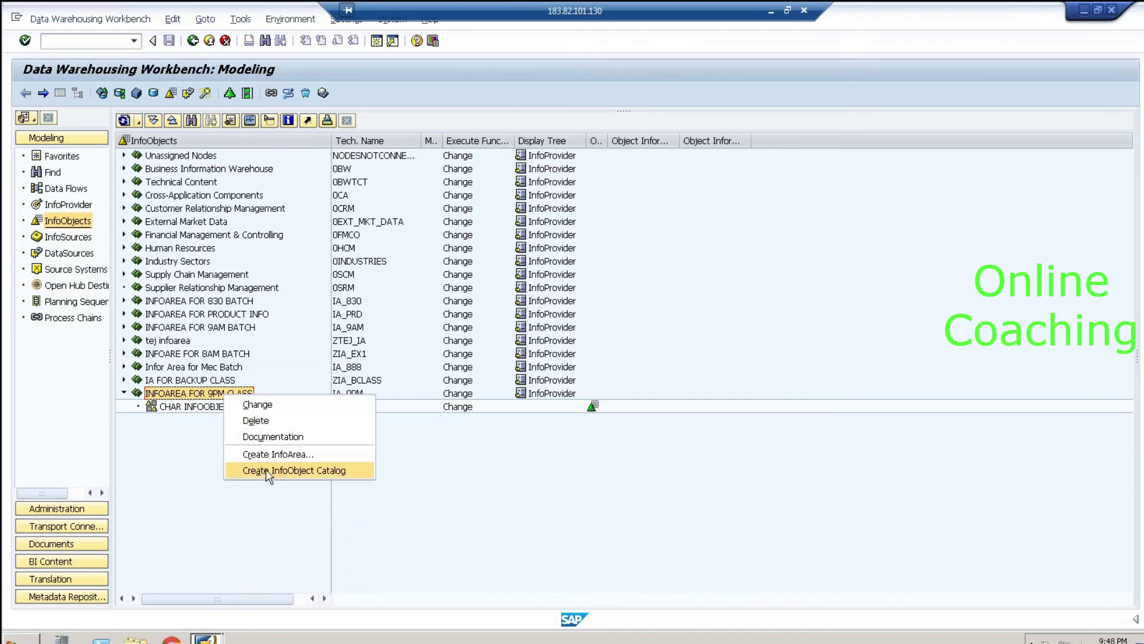
click(202, 449)
click(224, 408)
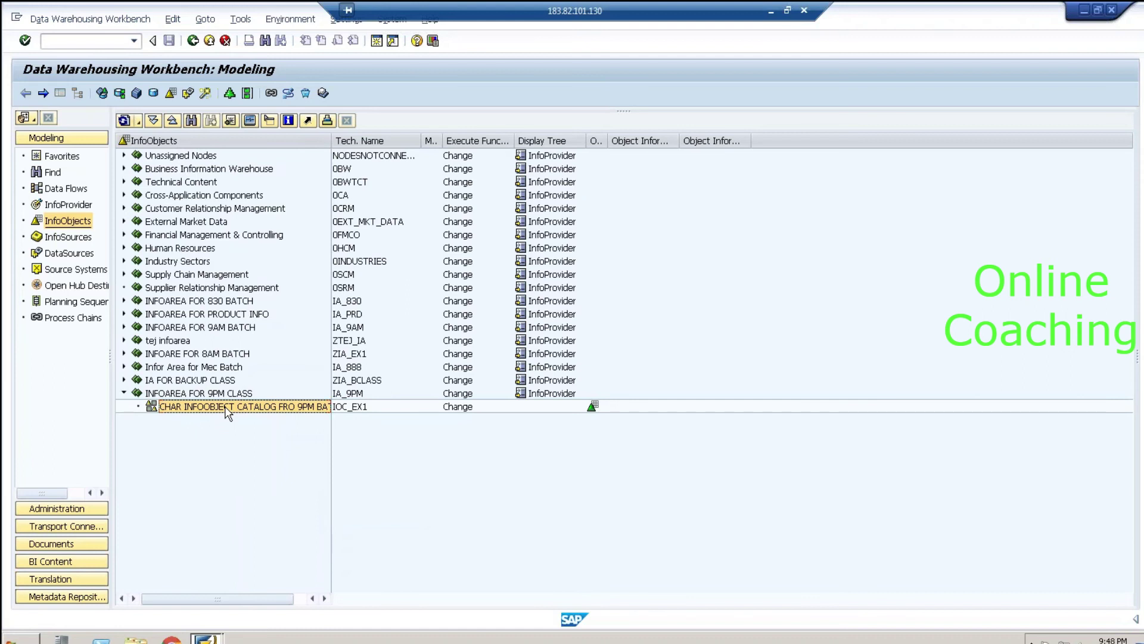
Step: From catalog IOC_EX1's context menu, start creating a new InfoObject
right_click(227, 414)
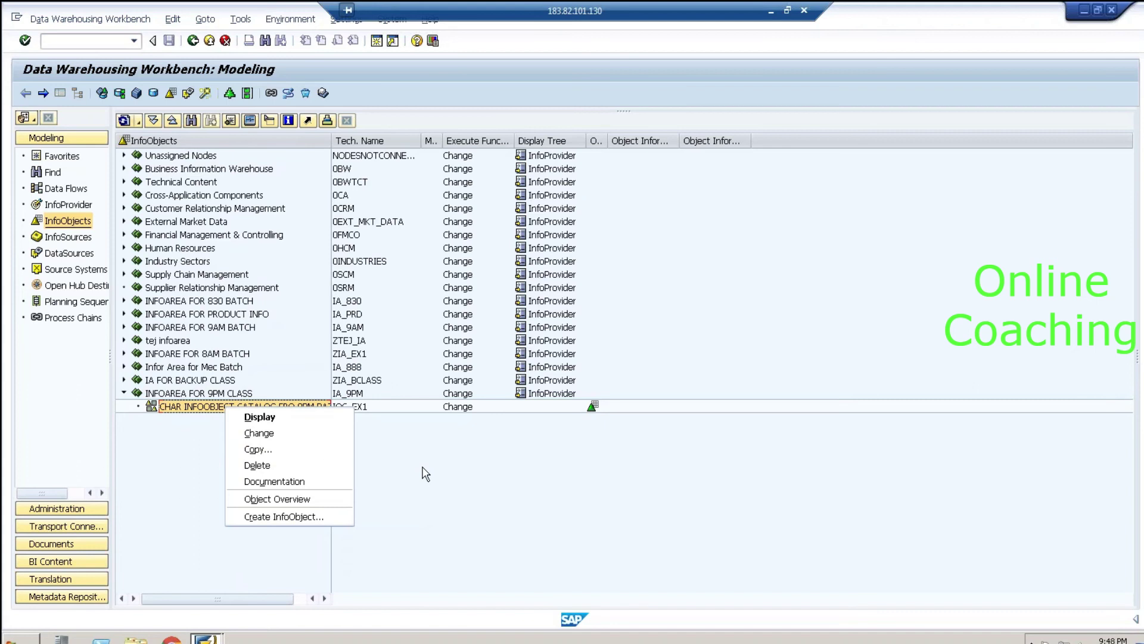
click(223, 394)
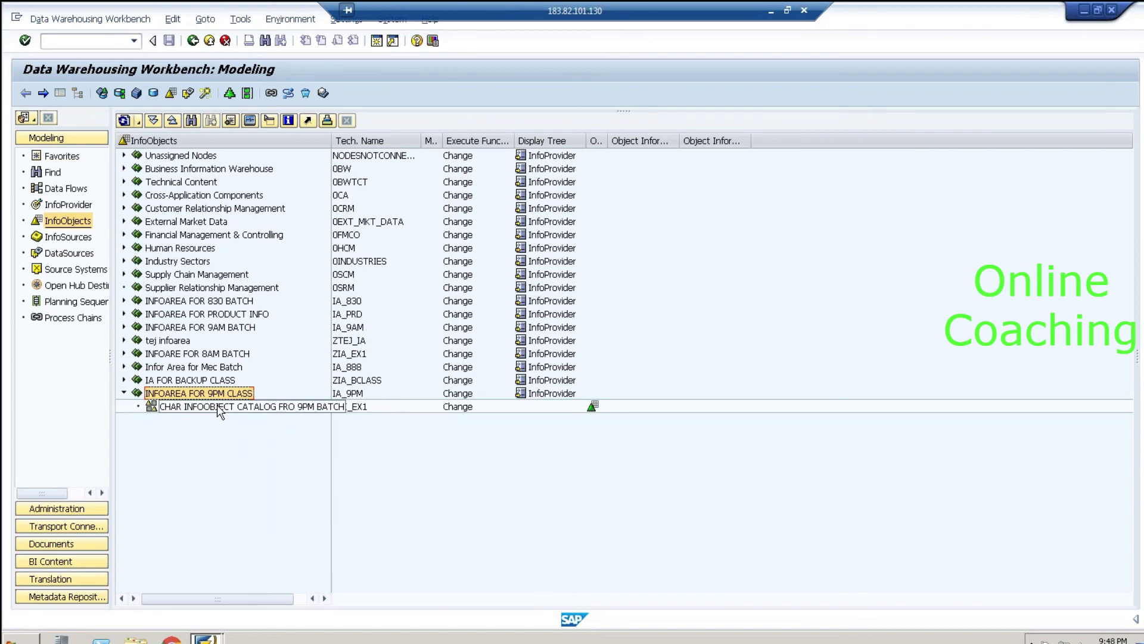
click(218, 406)
click(223, 395)
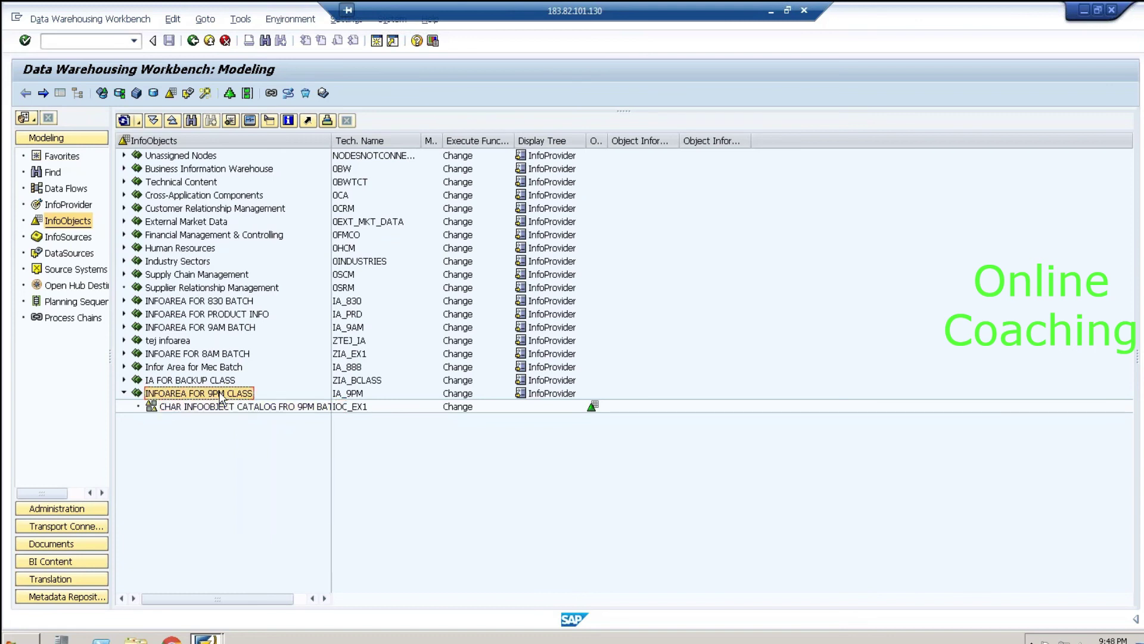
click(251, 408)
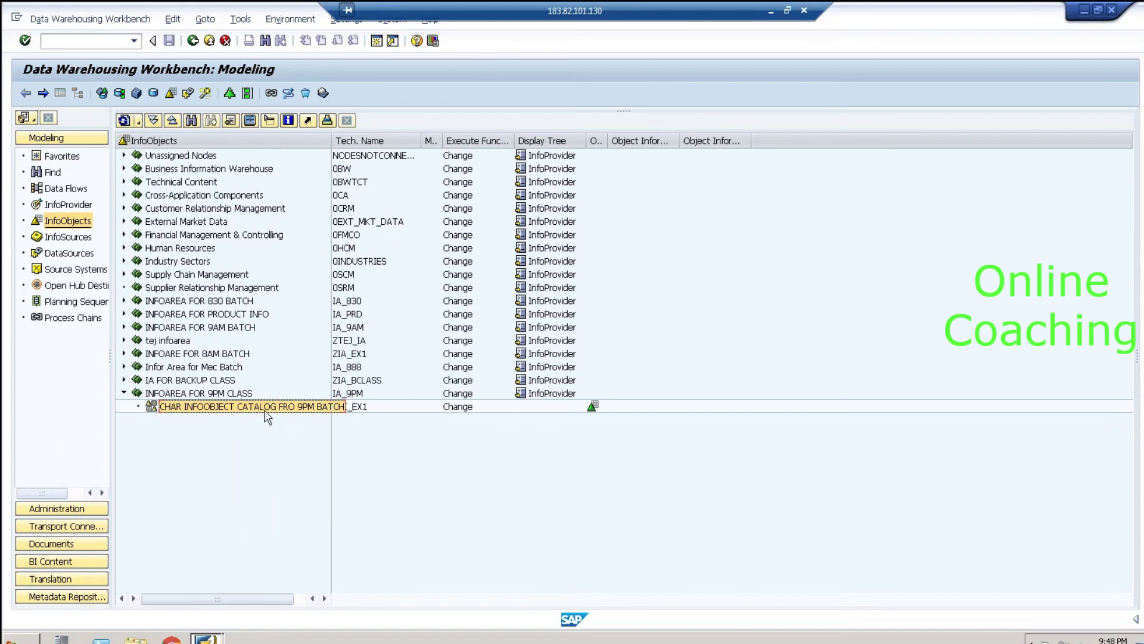
right_click(265, 406)
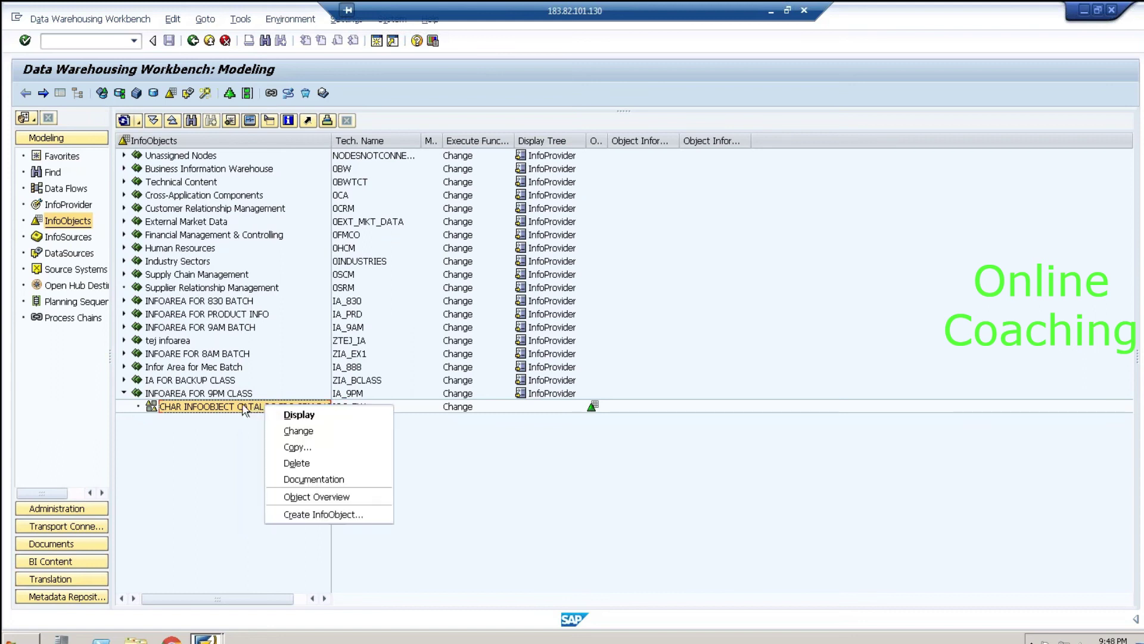
click(331, 513)
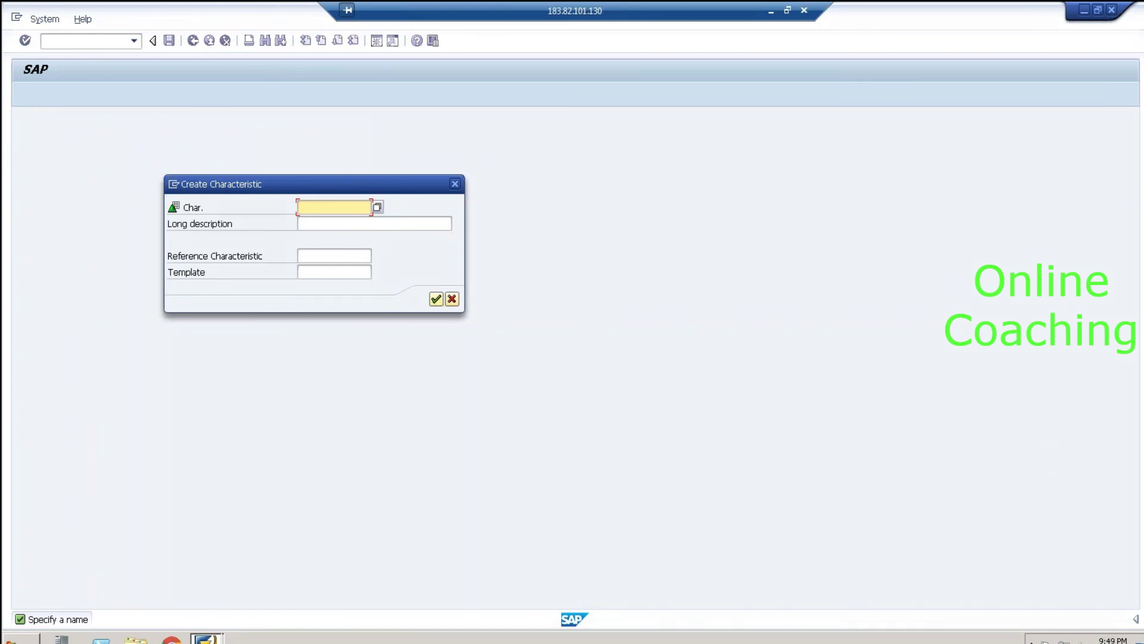
Step: Enter CNO_1 as the characteristic name
mouse_move(285, 181)
mouse_down()
mouse_move(206, 149)
mouse_move(156, 161)
mouse_move(168, 203)
mouse_move(209, 210)
mouse_move(297, 186)
mouse_move(295, 174)
mouse_up()
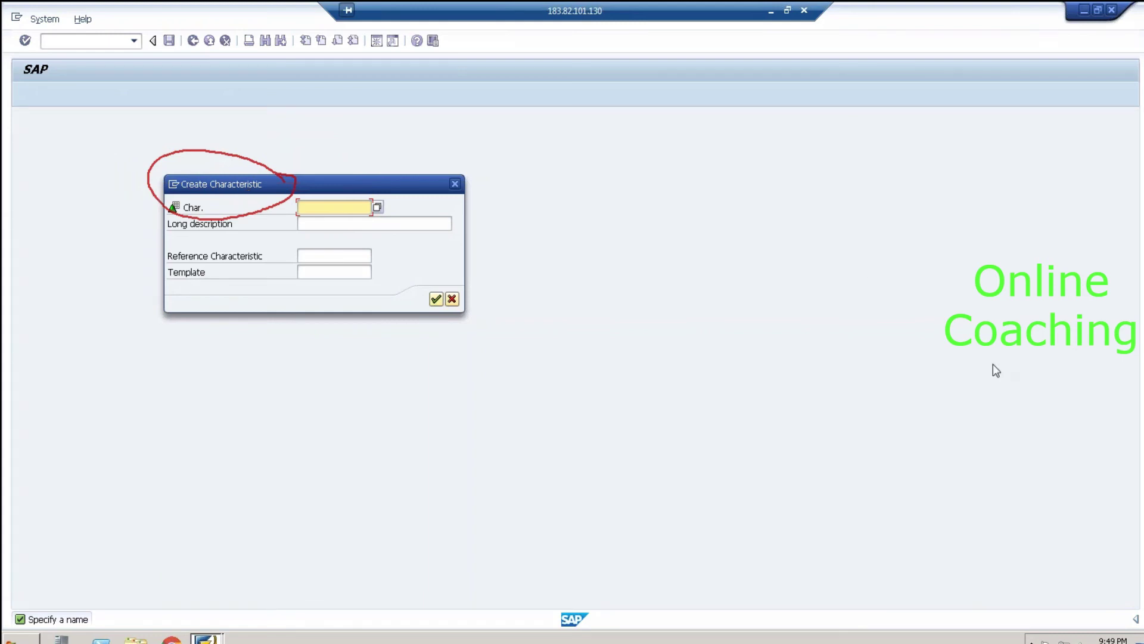
key(e)
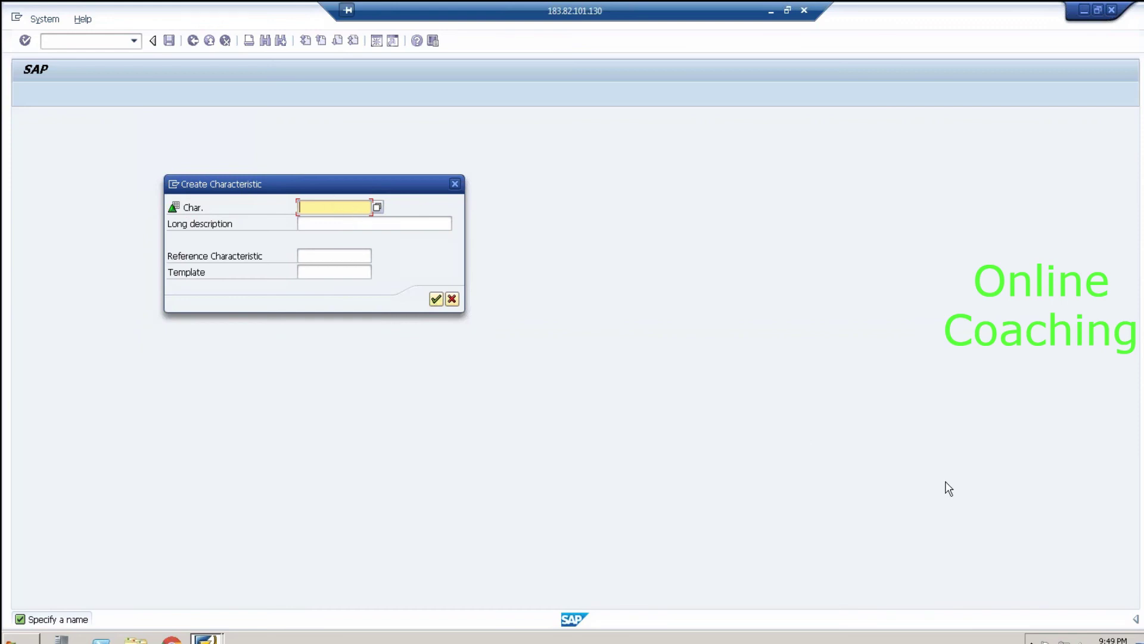
text(CN)
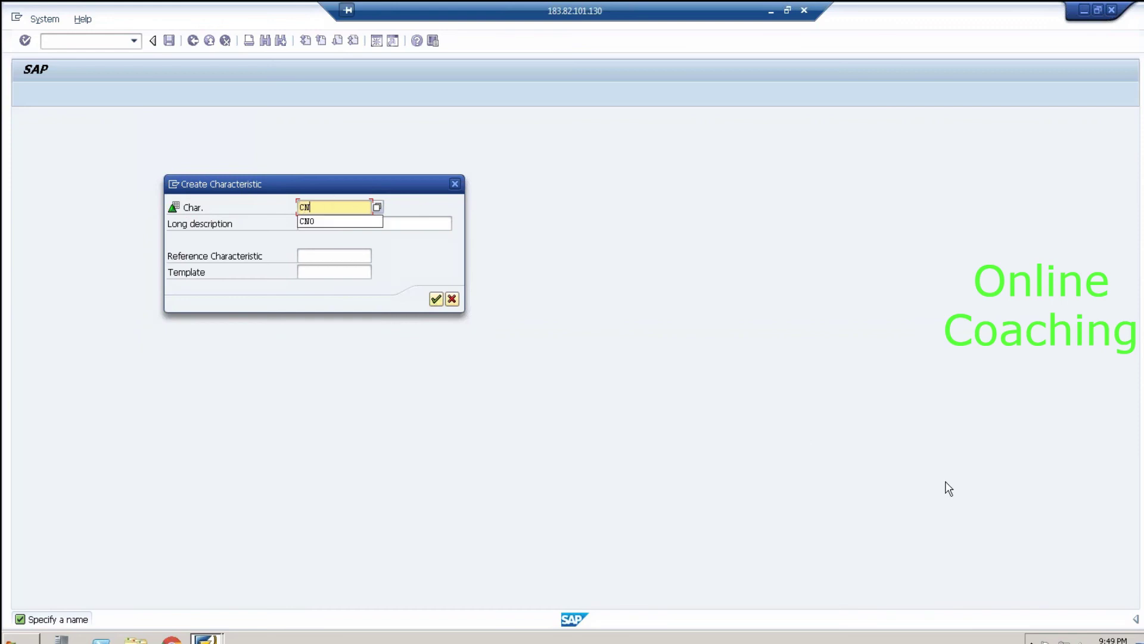
text(O_1)
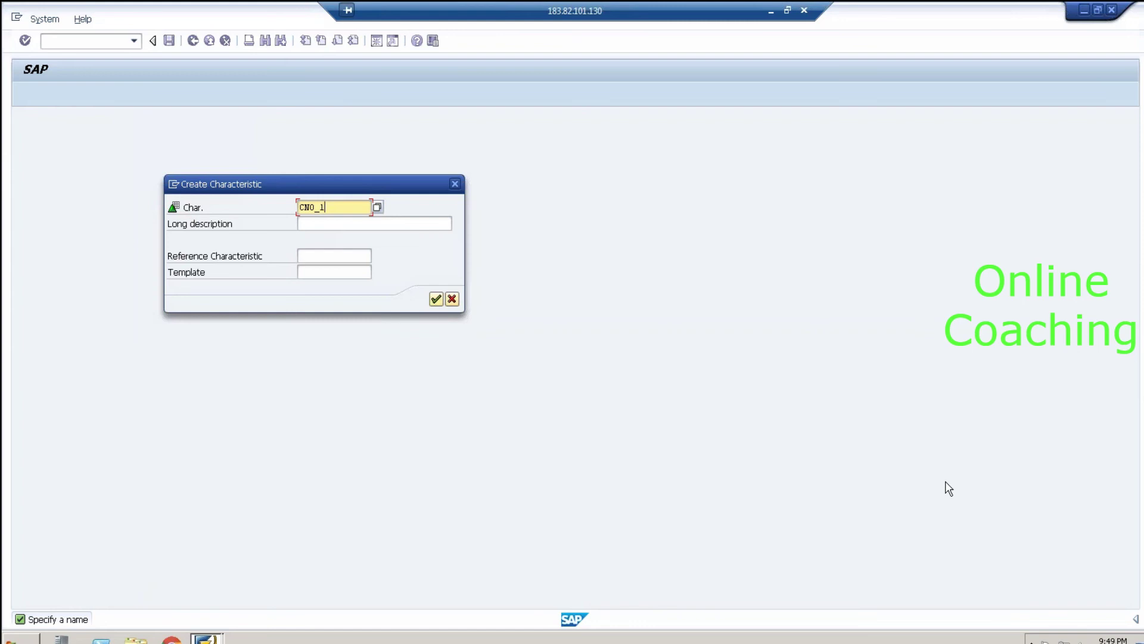
key(Tab)
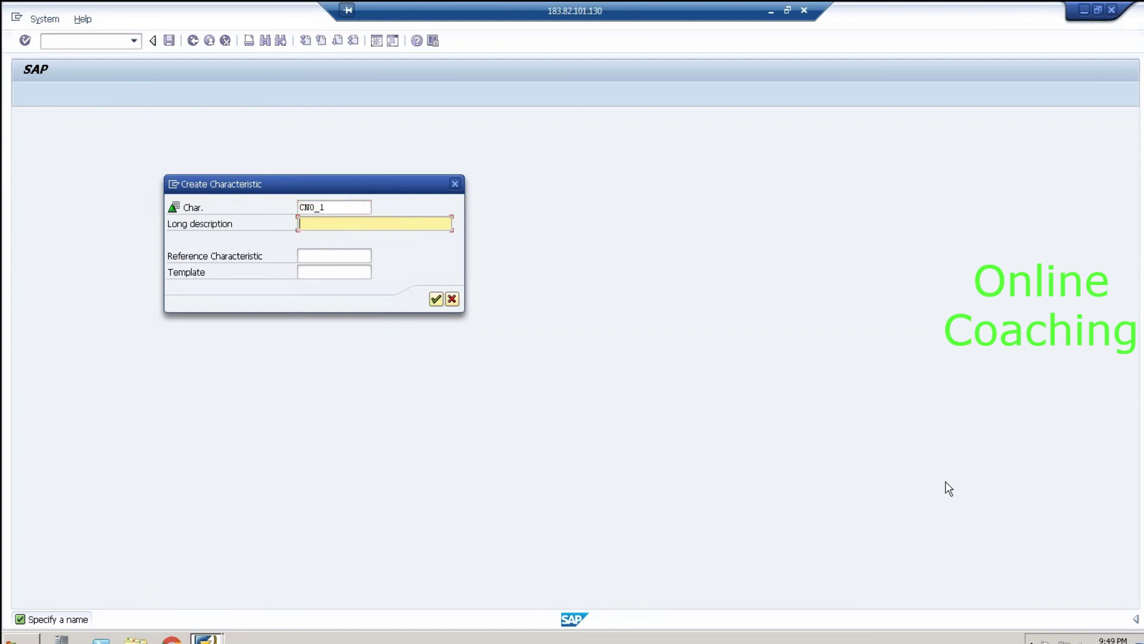
Step: Enter long description CUSTOMER NUMBER and continue to the detail screen
click(320, 208)
click(320, 223)
text(CUSTOMER NUMBER)
click(337, 210)
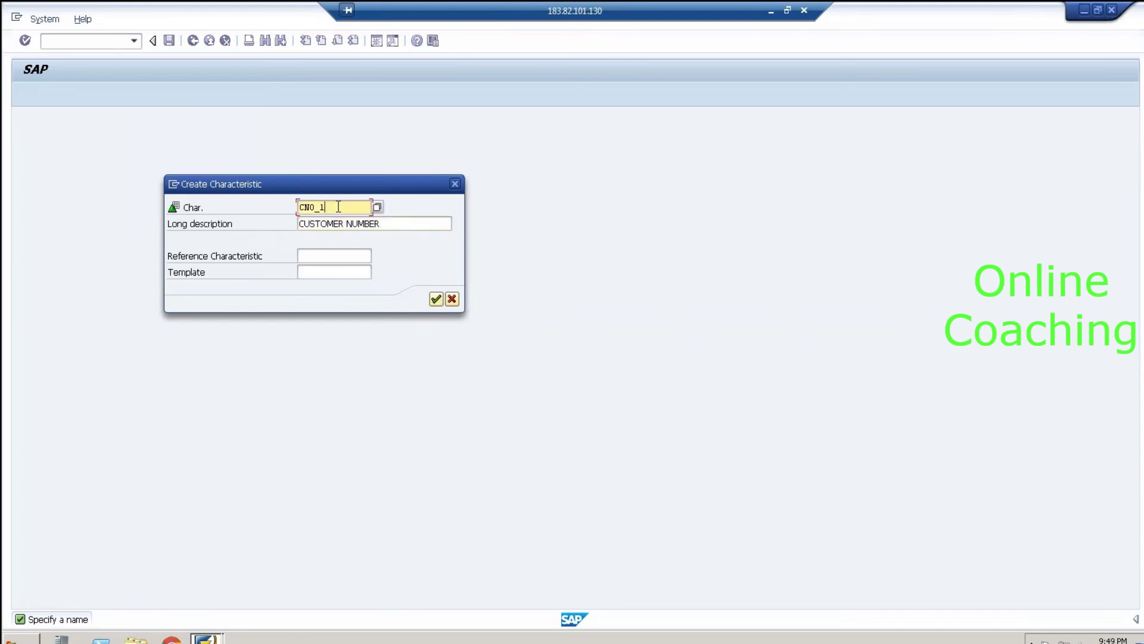
click(412, 224)
click(438, 304)
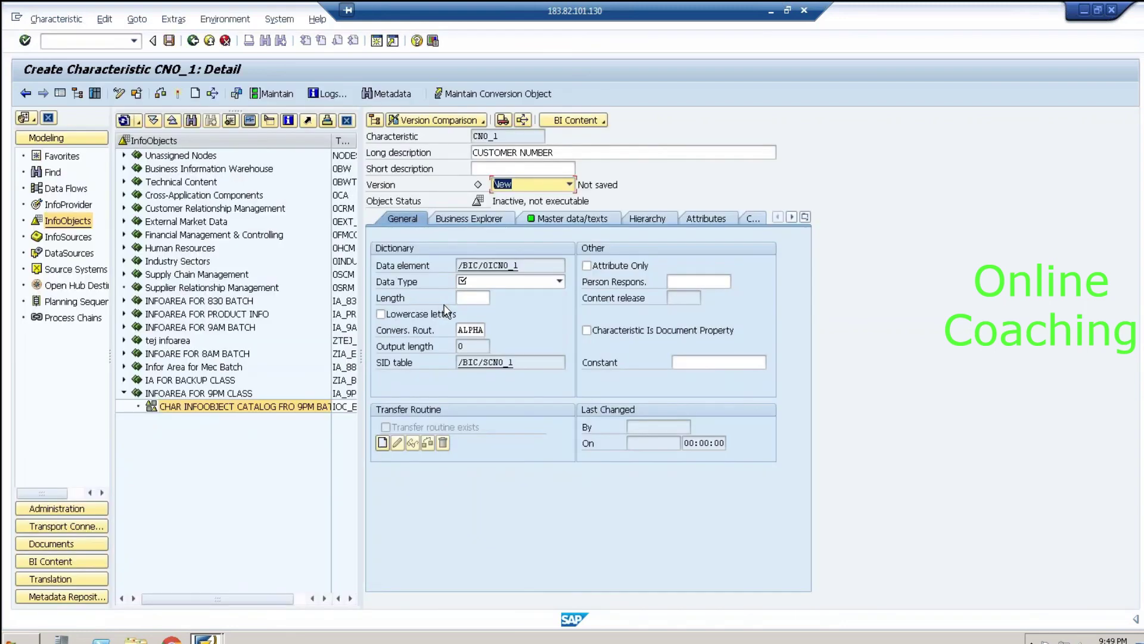
Step: Highlight CNO_1's name, its CUSTOMER NUMBER description and the not-executable status
click(519, 138)
double_click(519, 138)
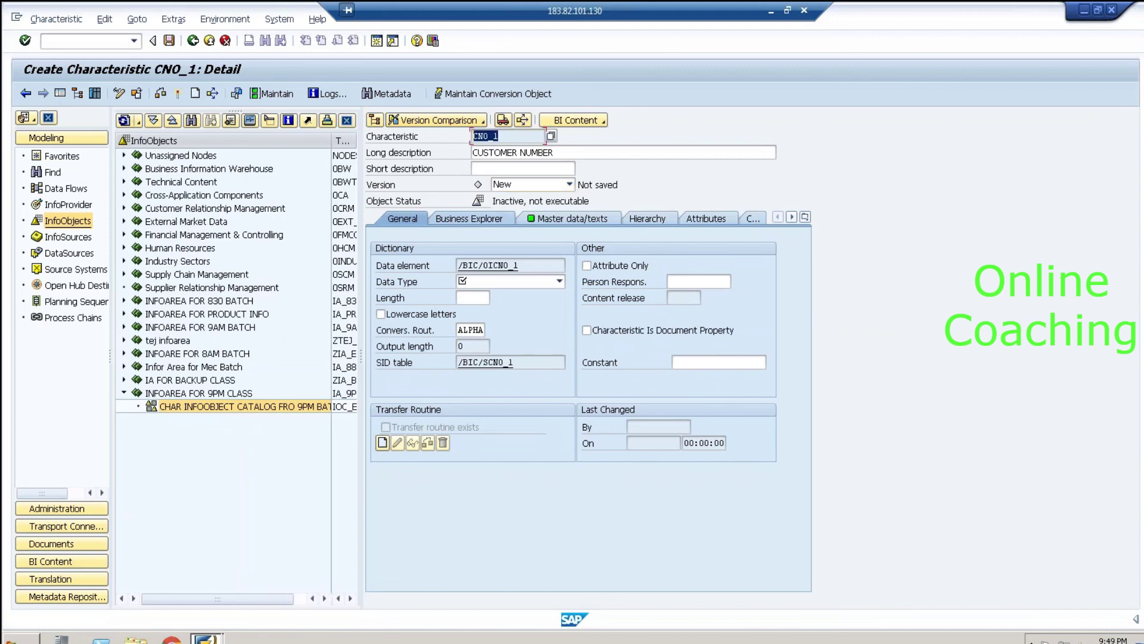
double_click(569, 152)
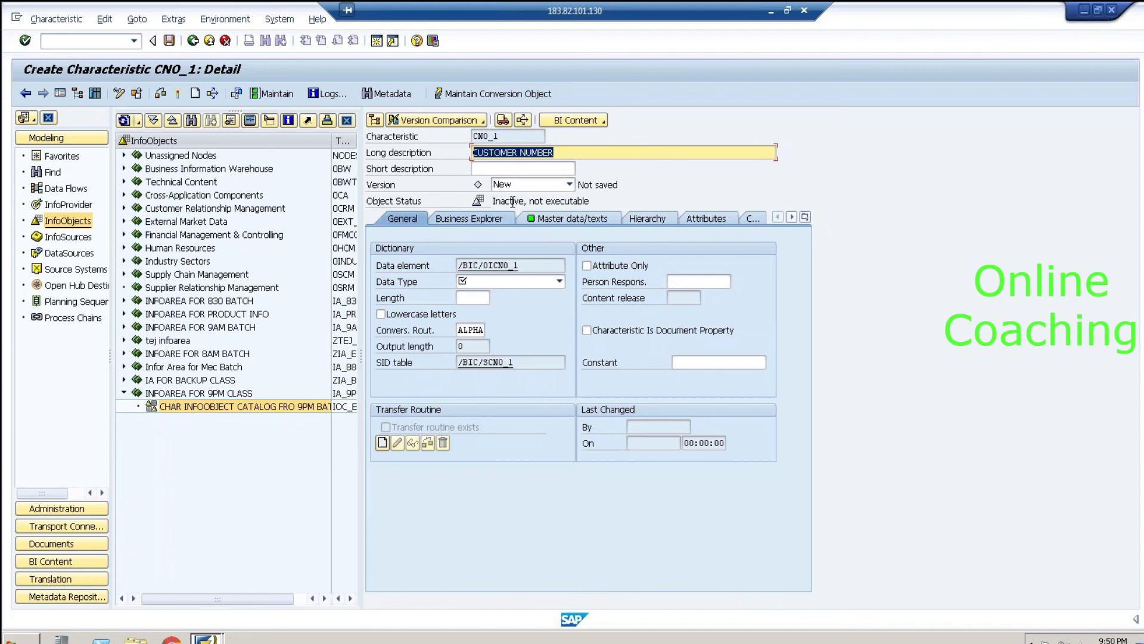
drag(527, 201, 596, 201)
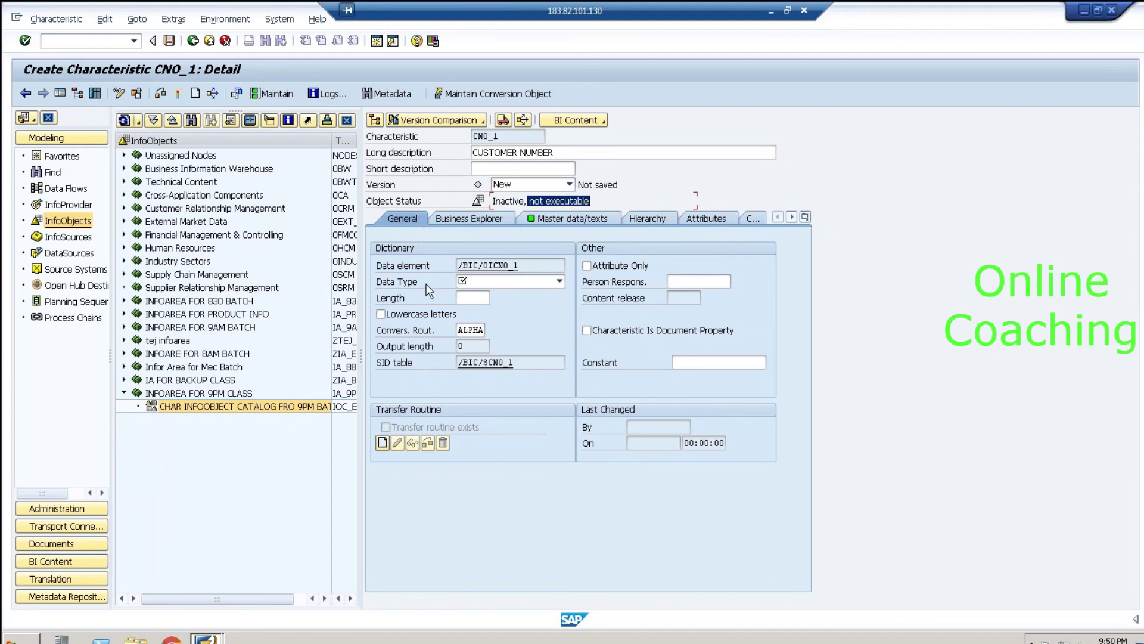
drag(557, 153, 473, 152)
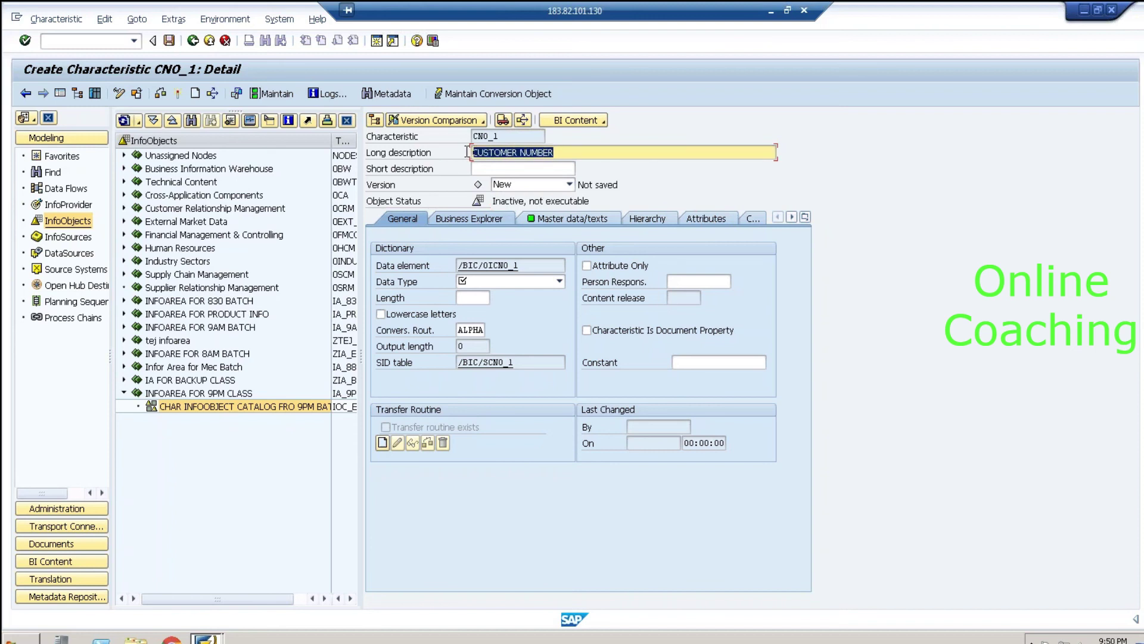
Step: Choose CHAR - Character String as CNO_1's data type
click(560, 282)
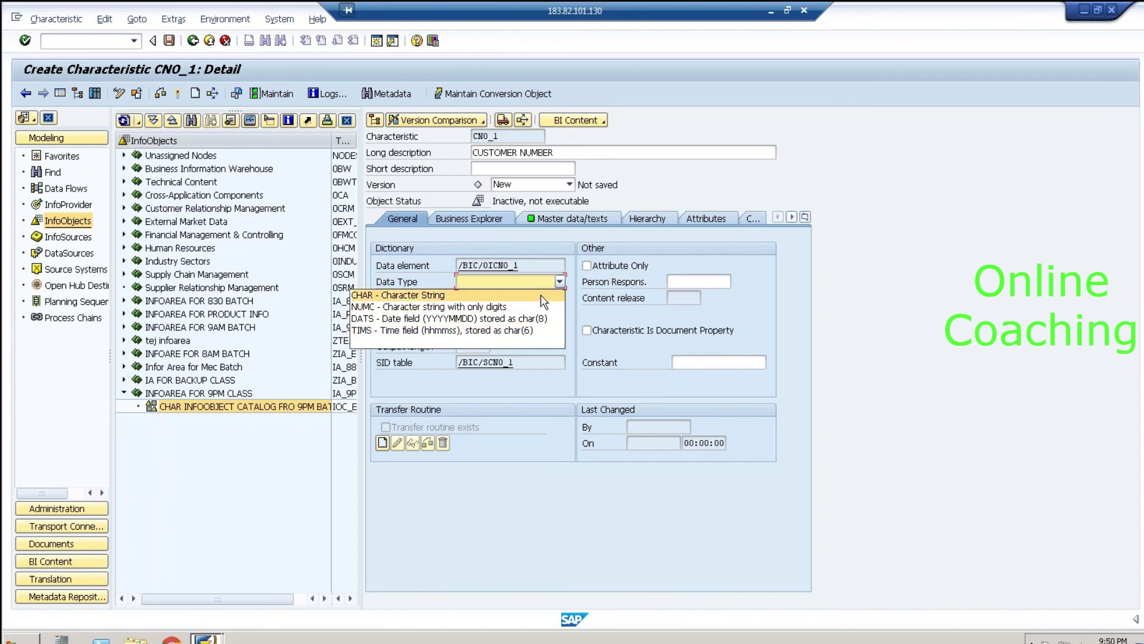
click(541, 295)
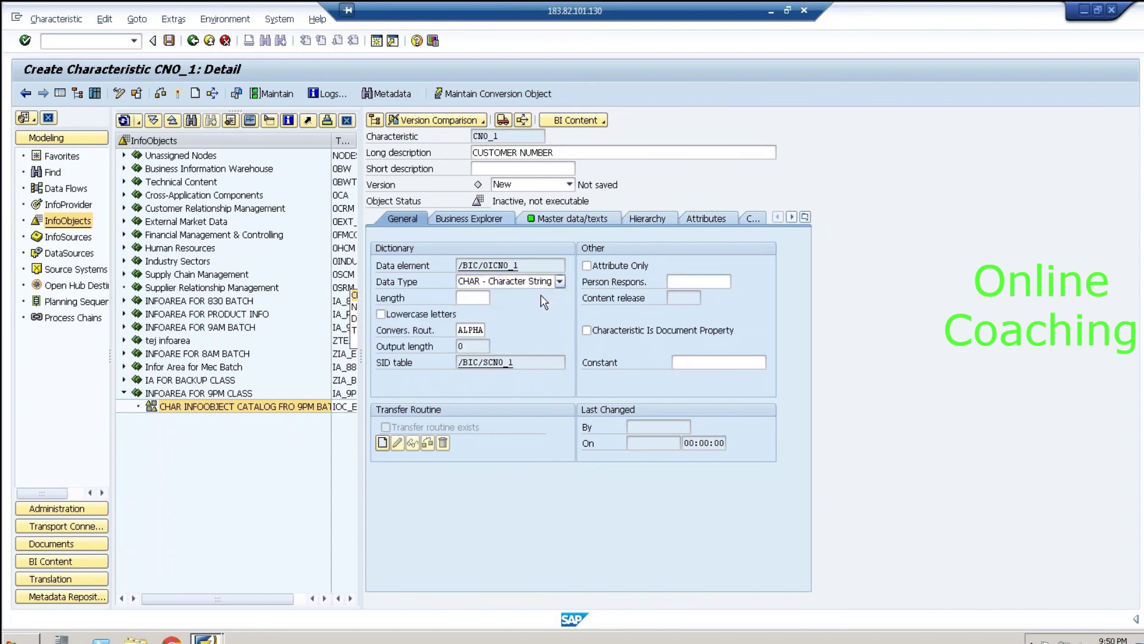
drag(569, 153, 466, 152)
click(592, 152)
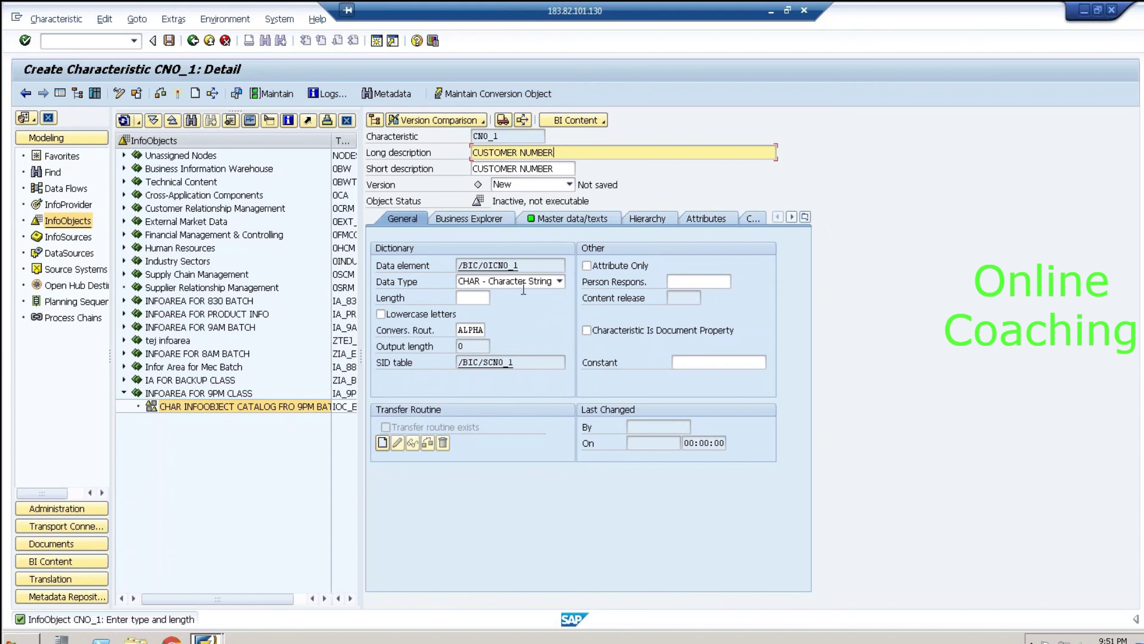
Step: Keep data type CHAR, set length 4, and activate CNO_1
click(560, 282)
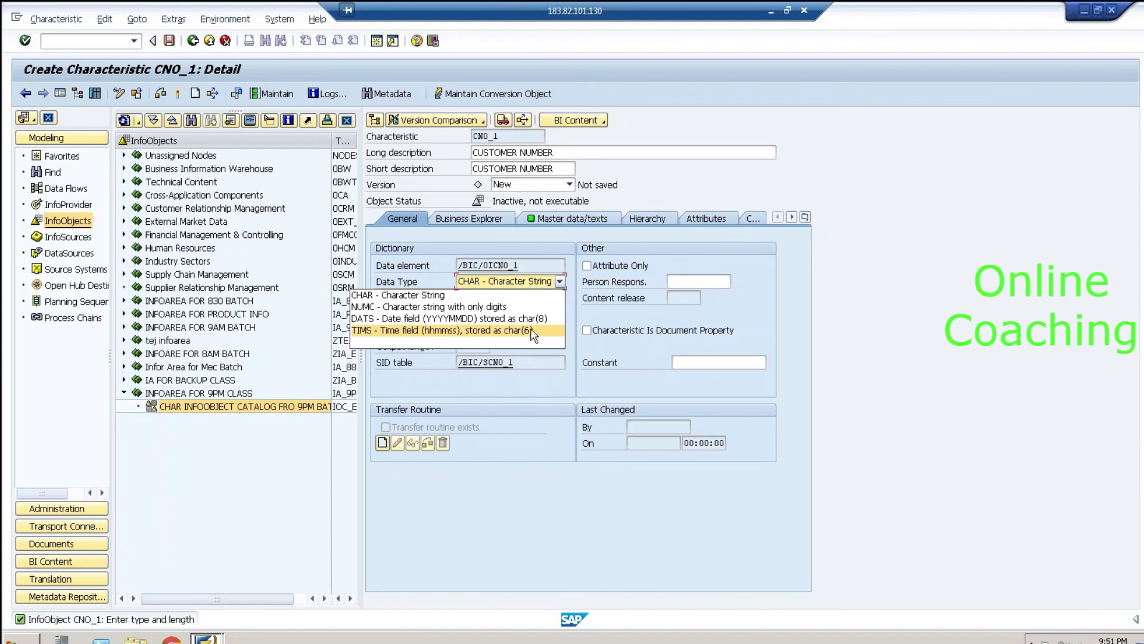
click(433, 296)
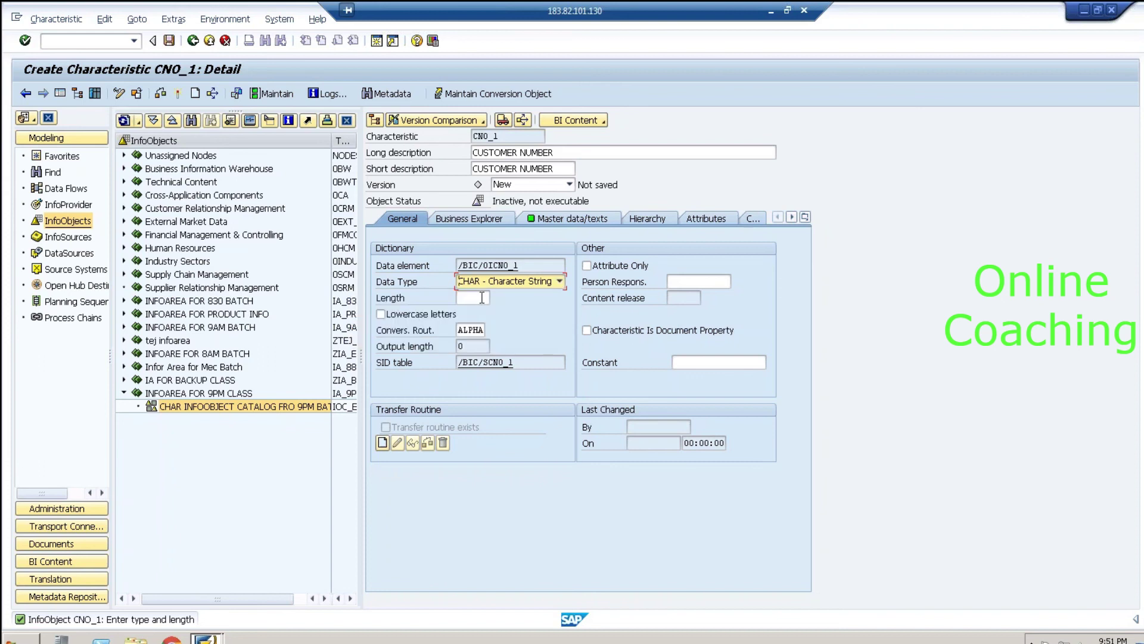
click(483, 297)
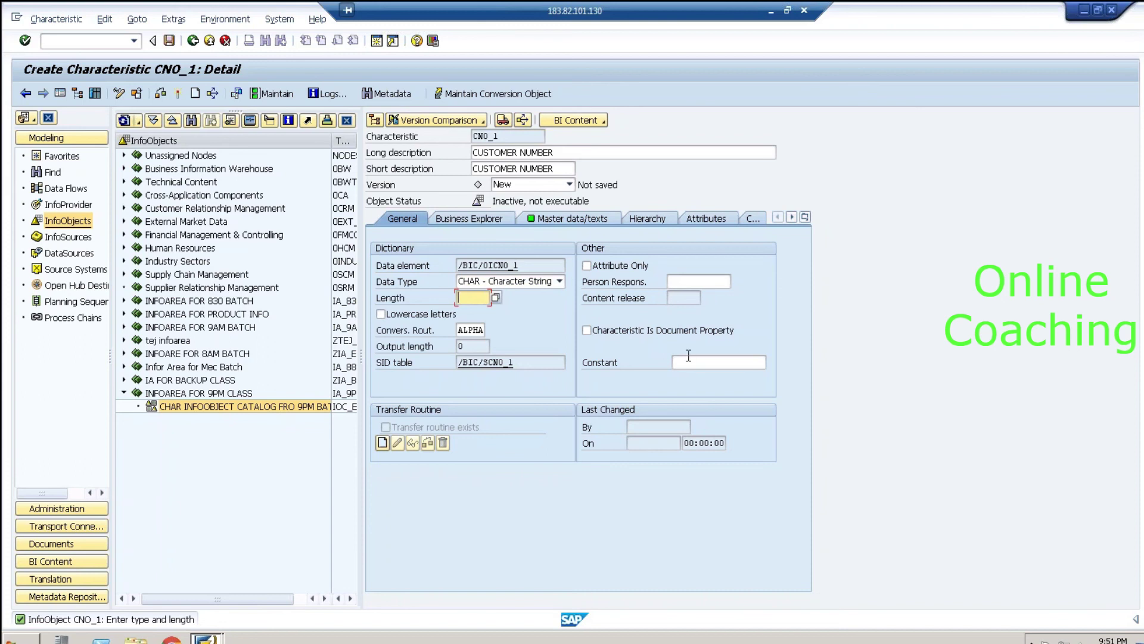
text(4)
drag(492, 201, 596, 198)
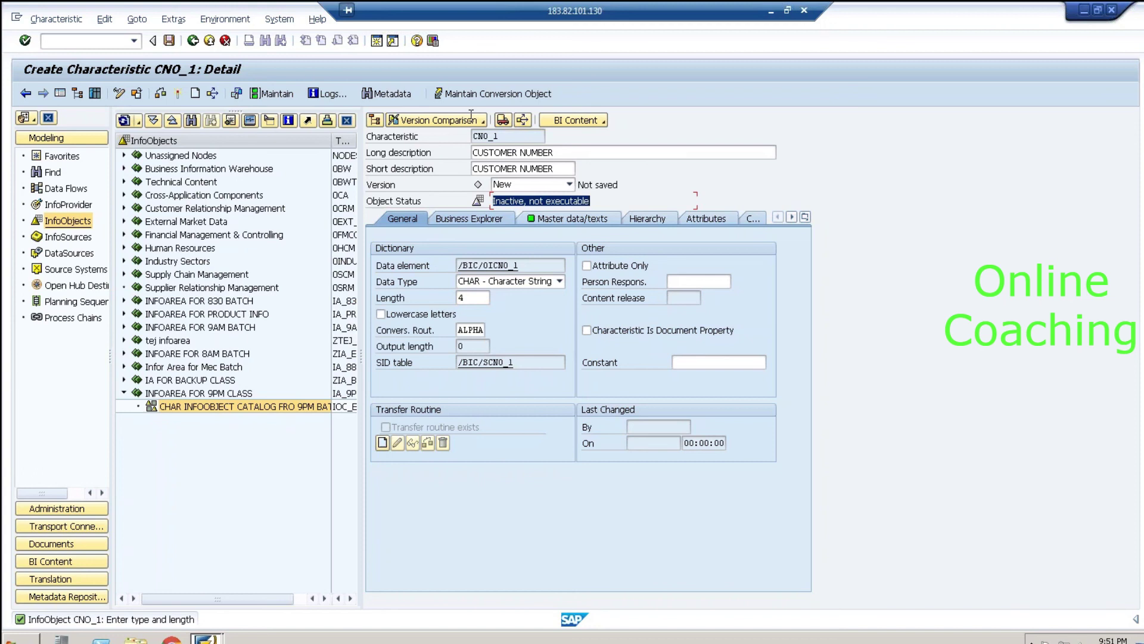
click(175, 95)
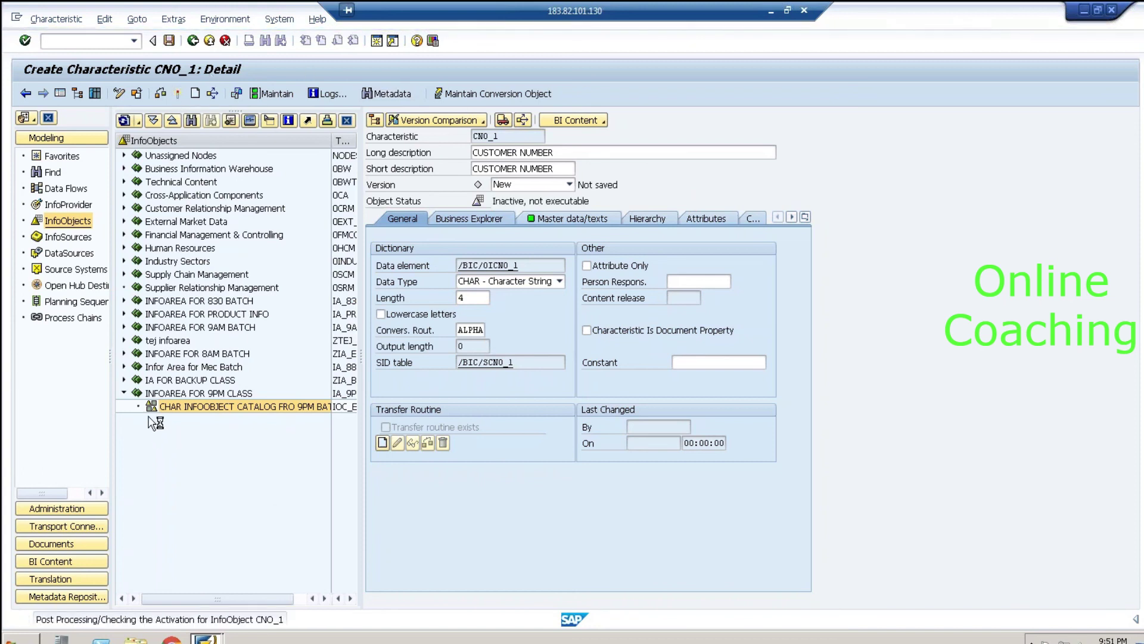
Step: Select CUSTOMER NUMBER under IOC_EX1, confirm it is active, and go back to Modeling
click(210, 420)
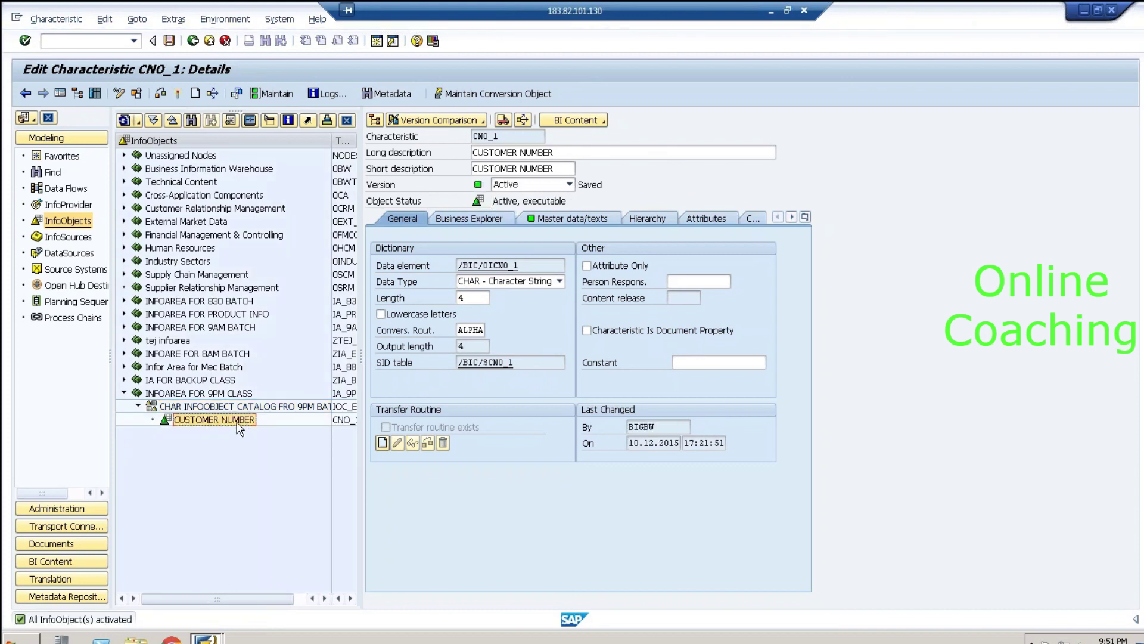
drag(493, 202, 585, 198)
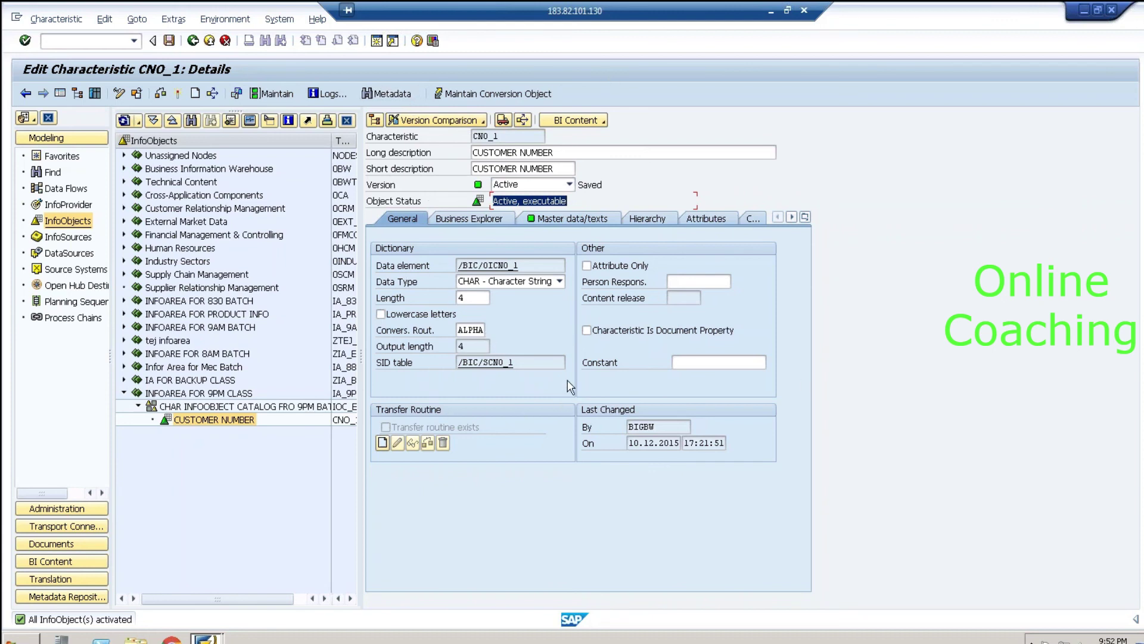
click(193, 41)
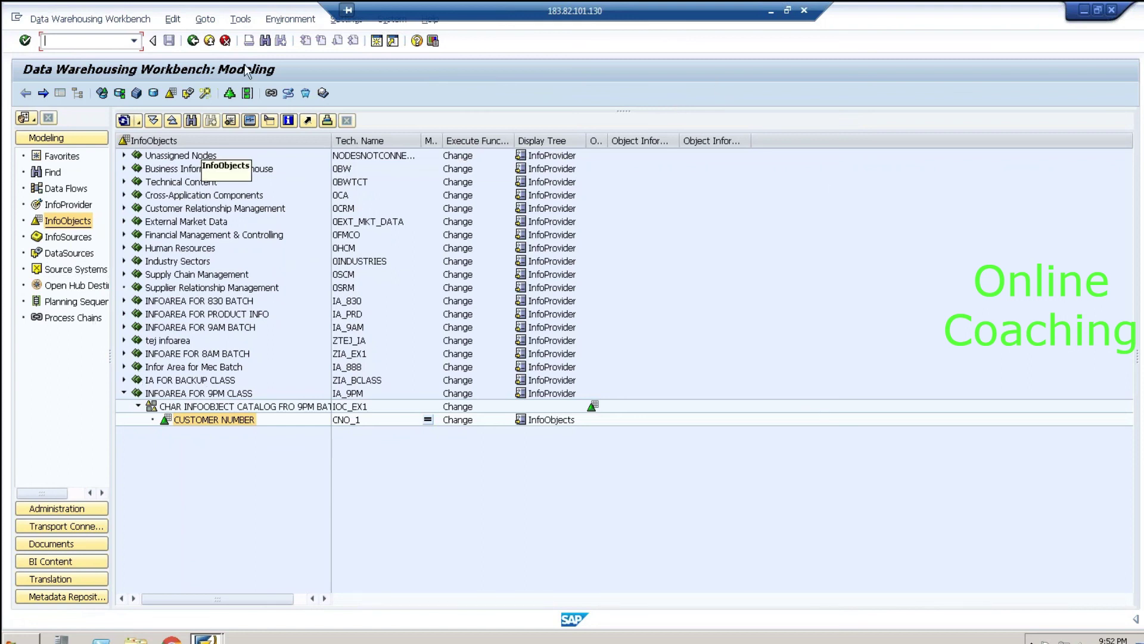
click(227, 421)
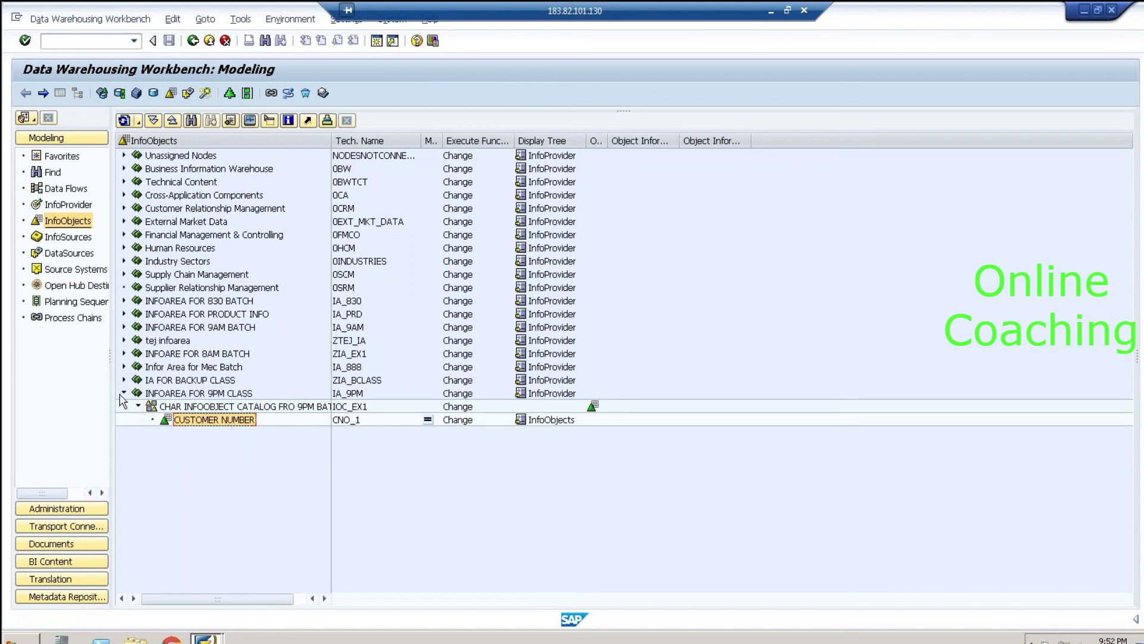
click(170, 394)
click(171, 406)
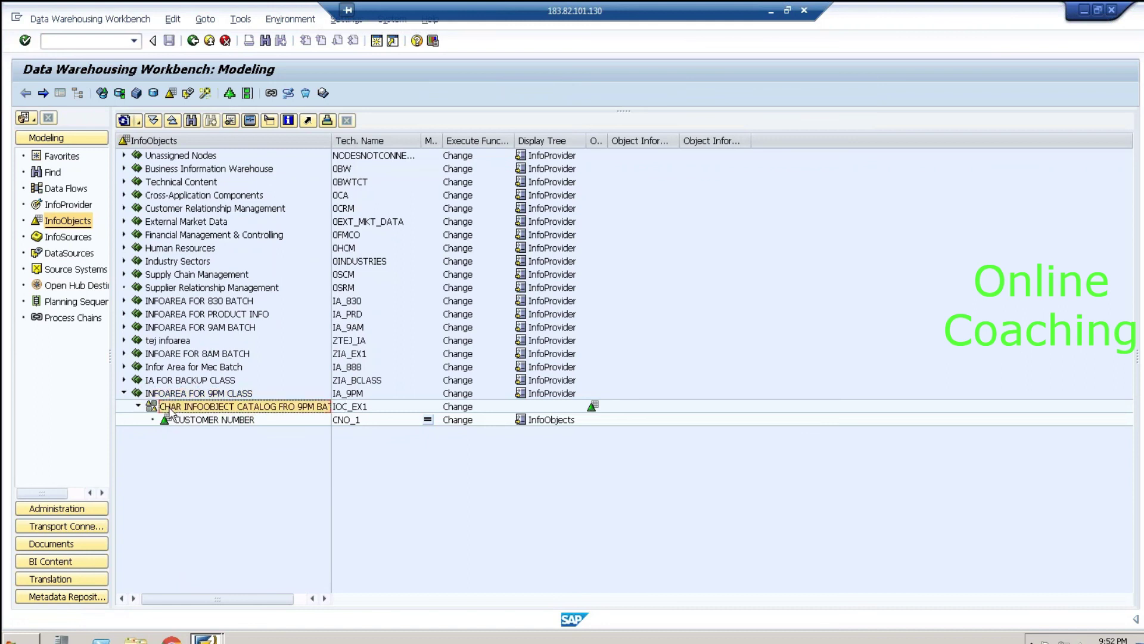
click(194, 420)
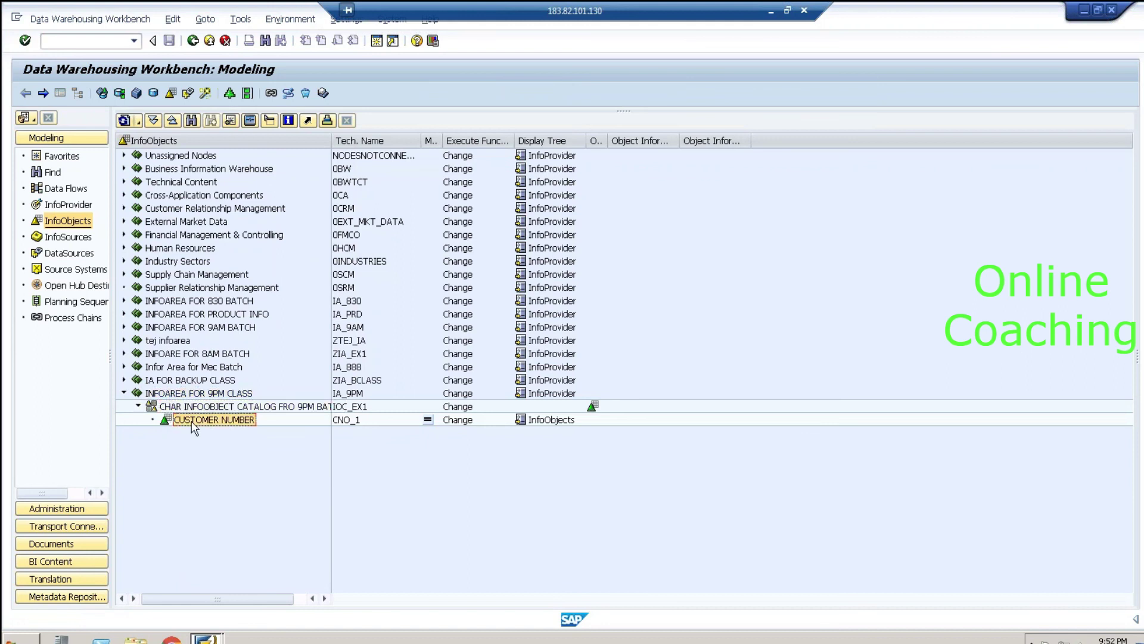
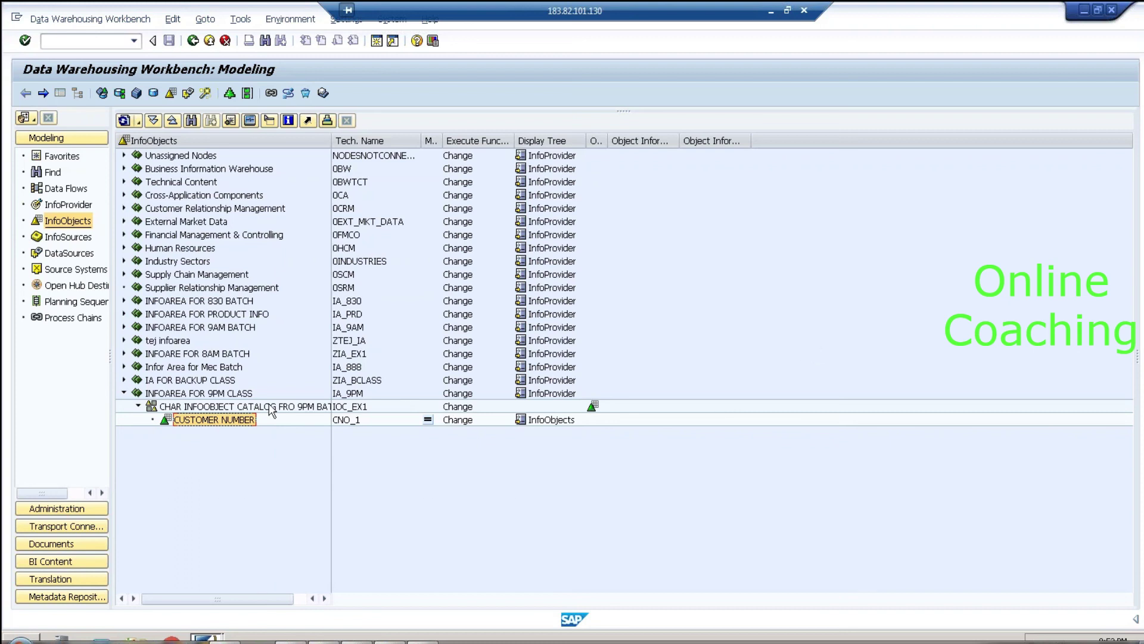
Step: Open characteristic CNO_1 (CUSTOMER NUMBER) and highlight its data element name /BIC/OICNO_1
double_click(221, 419)
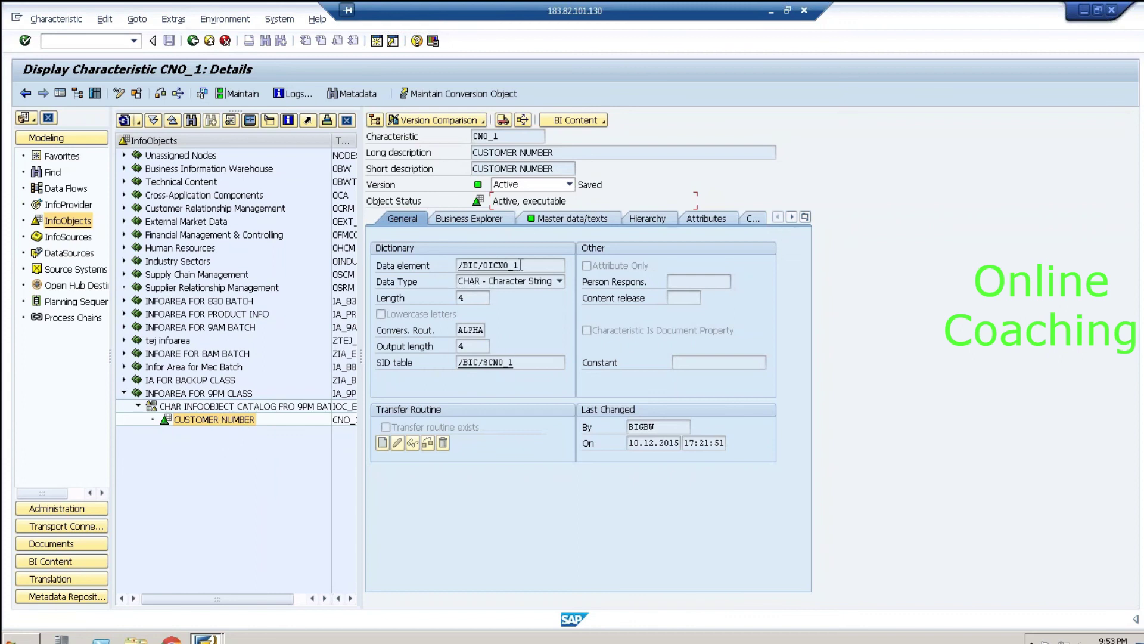
drag(520, 265, 450, 265)
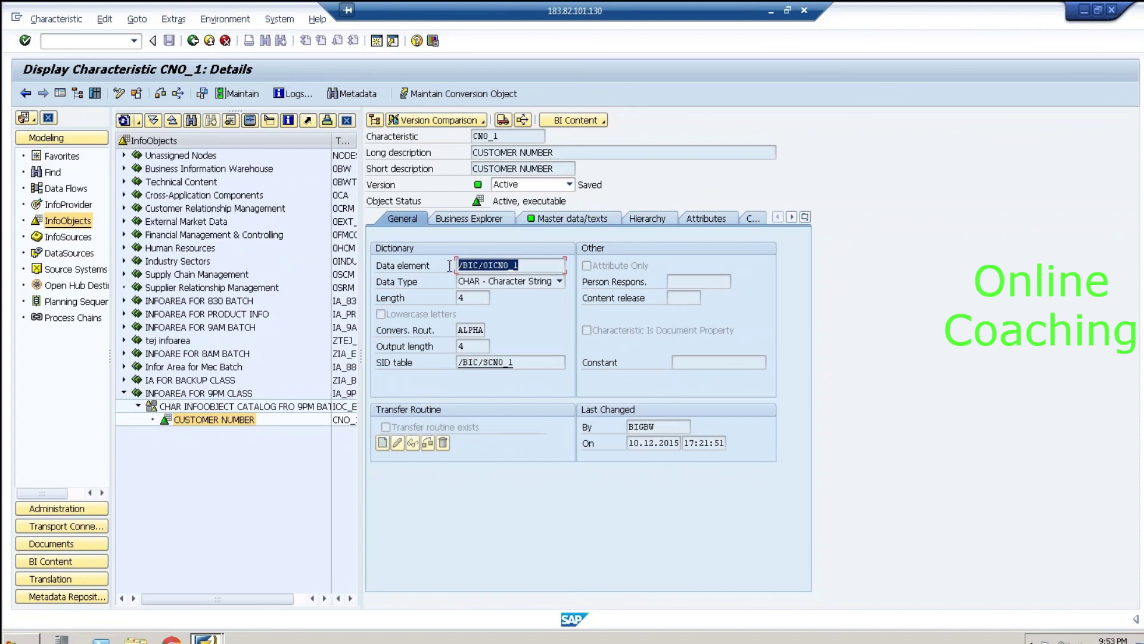
click(483, 266)
drag(483, 265, 528, 266)
Step: Highlight parts of the SID table name /BIC/SCNO_1 on the General tab
click(550, 366)
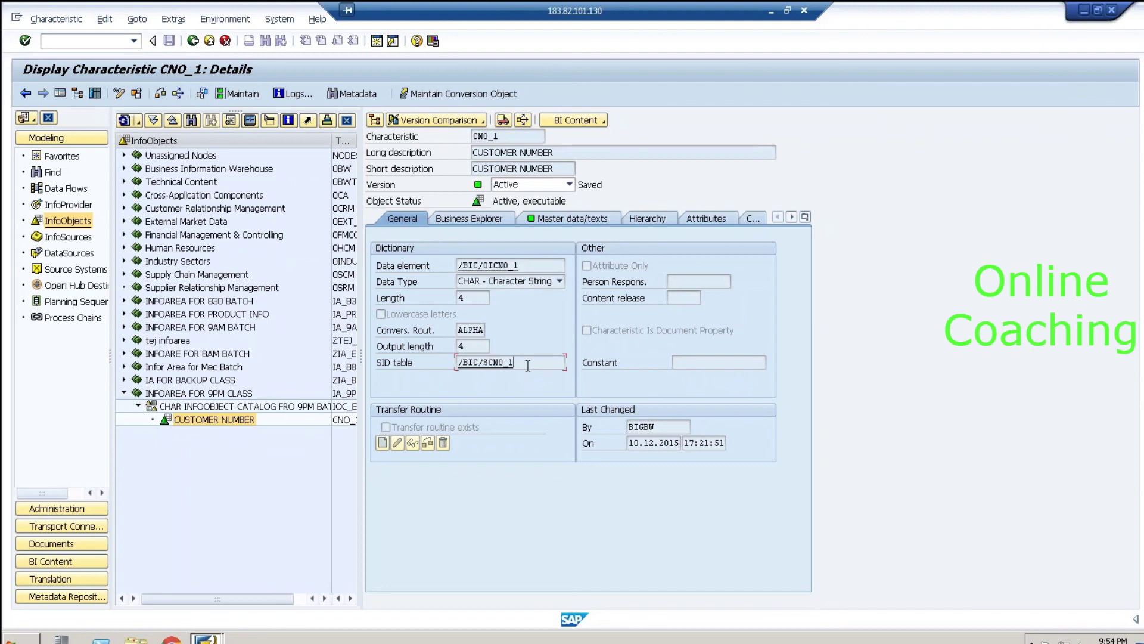
drag(511, 362, 484, 360)
drag(459, 362, 493, 362)
click(505, 362)
Step: Put CNO_1 in change mode; toggle With master data and With texts off, then on
click(571, 214)
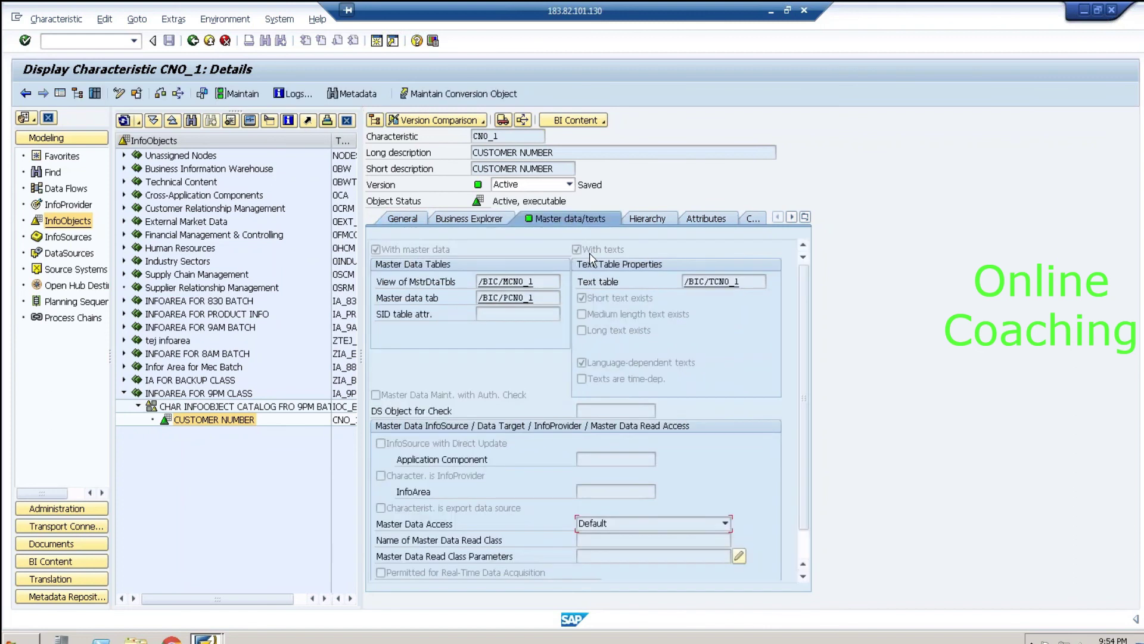
click(119, 93)
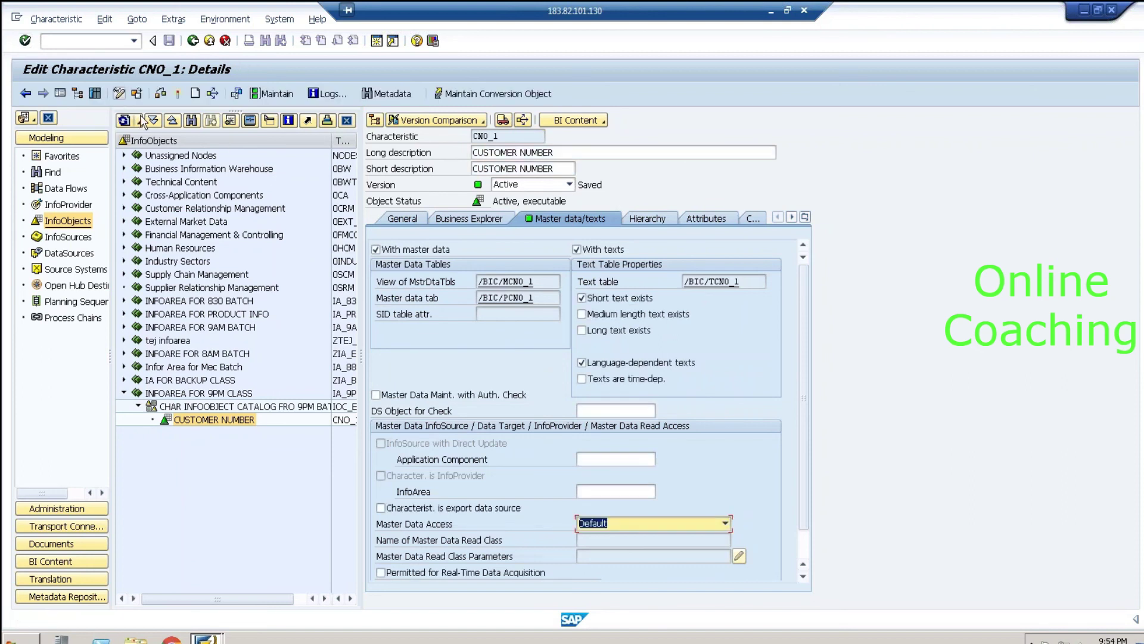
click(434, 251)
click(607, 250)
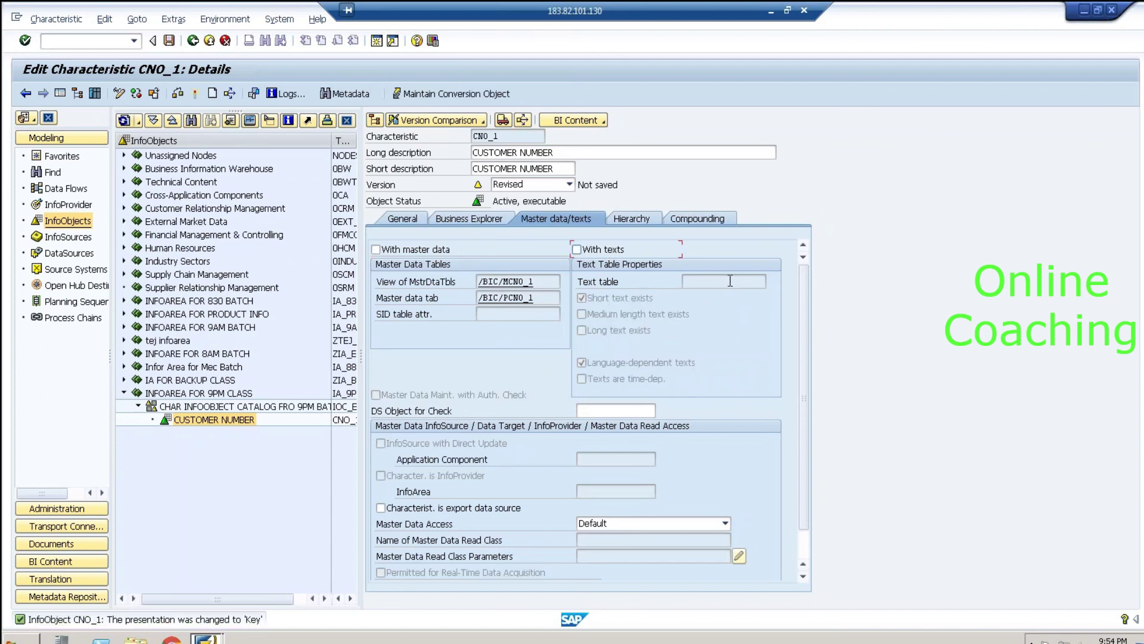
click(430, 250)
click(598, 251)
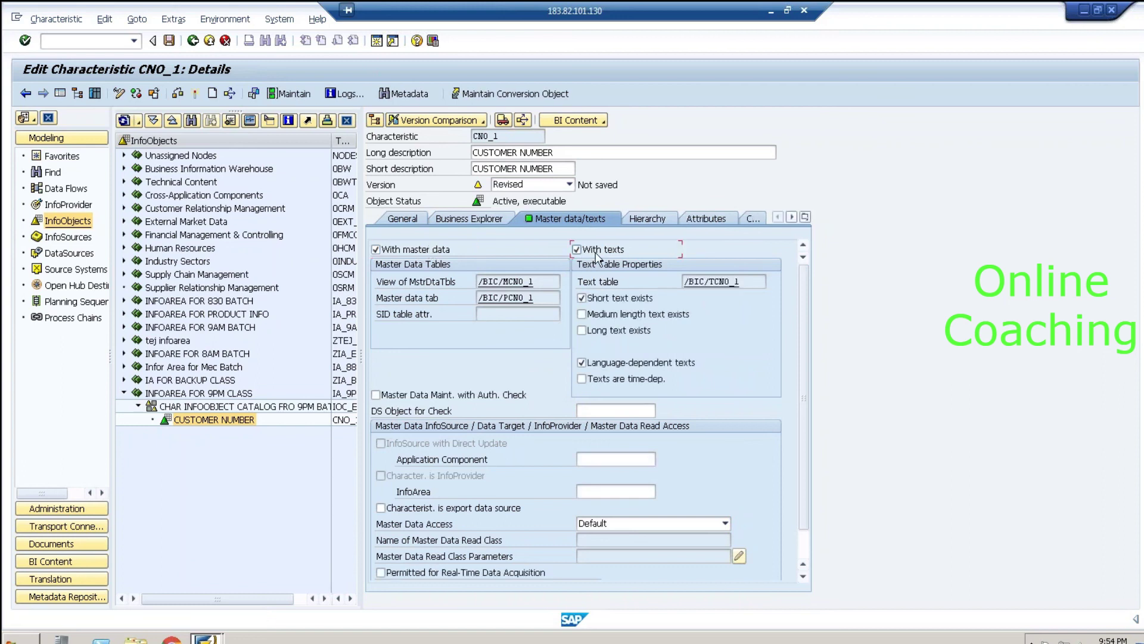
Step: Highlight master data view /BIC/MCNO_1 and table /BIC/PCNO_1, then go back to General
click(551, 281)
drag(531, 281, 466, 278)
drag(551, 296, 475, 296)
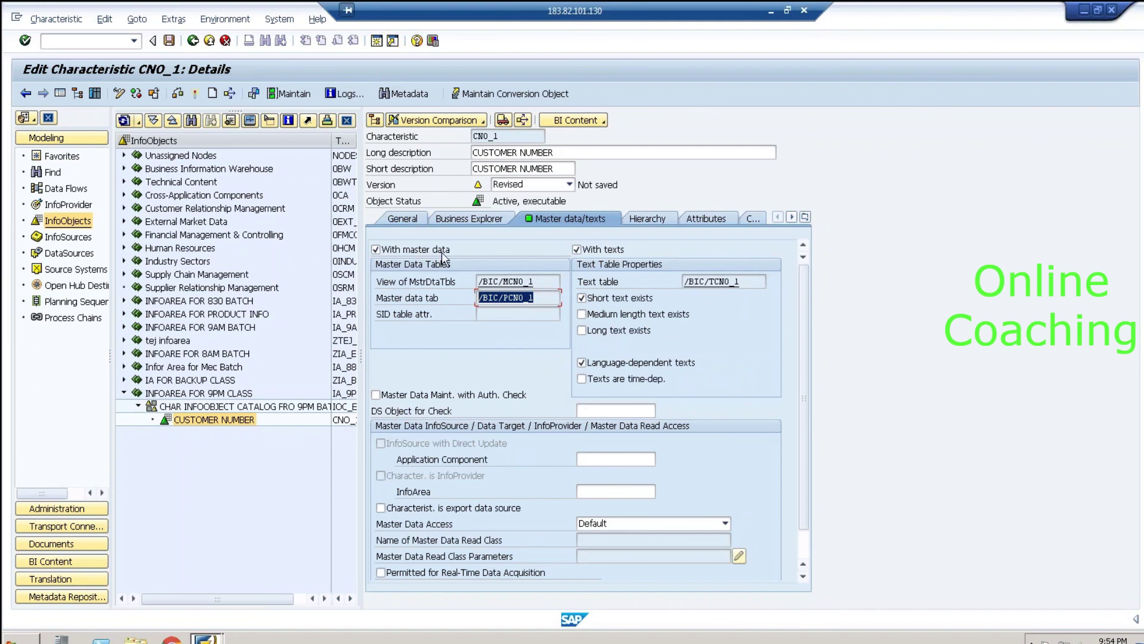
click(402, 220)
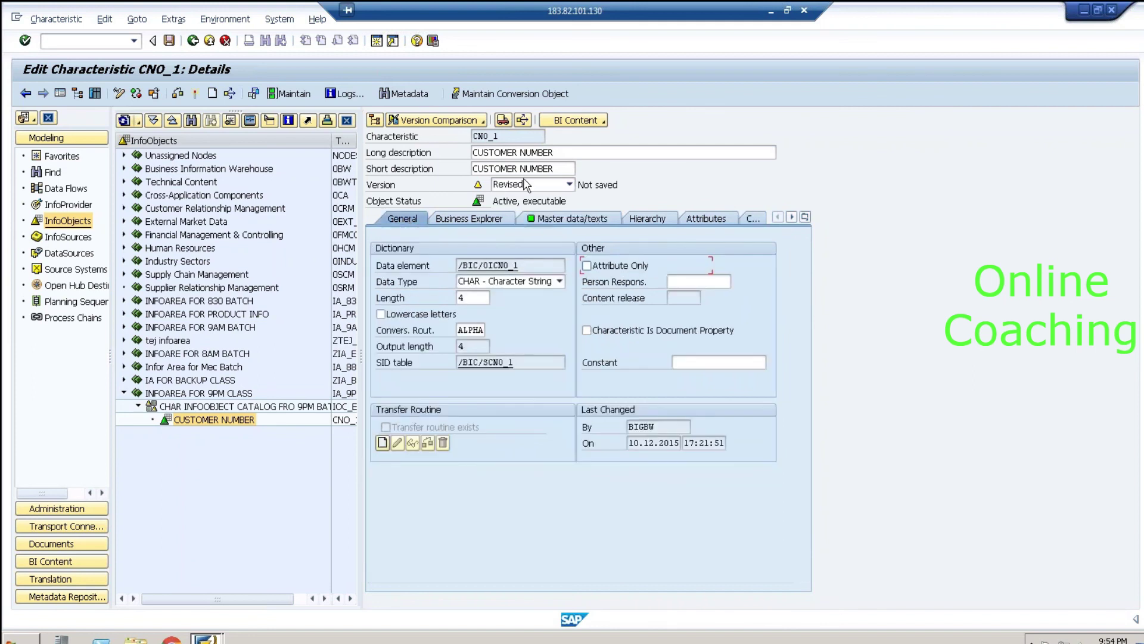
Step: Highlight the long description CUSTOMER NUMBER on the General tab
drag(565, 154, 475, 153)
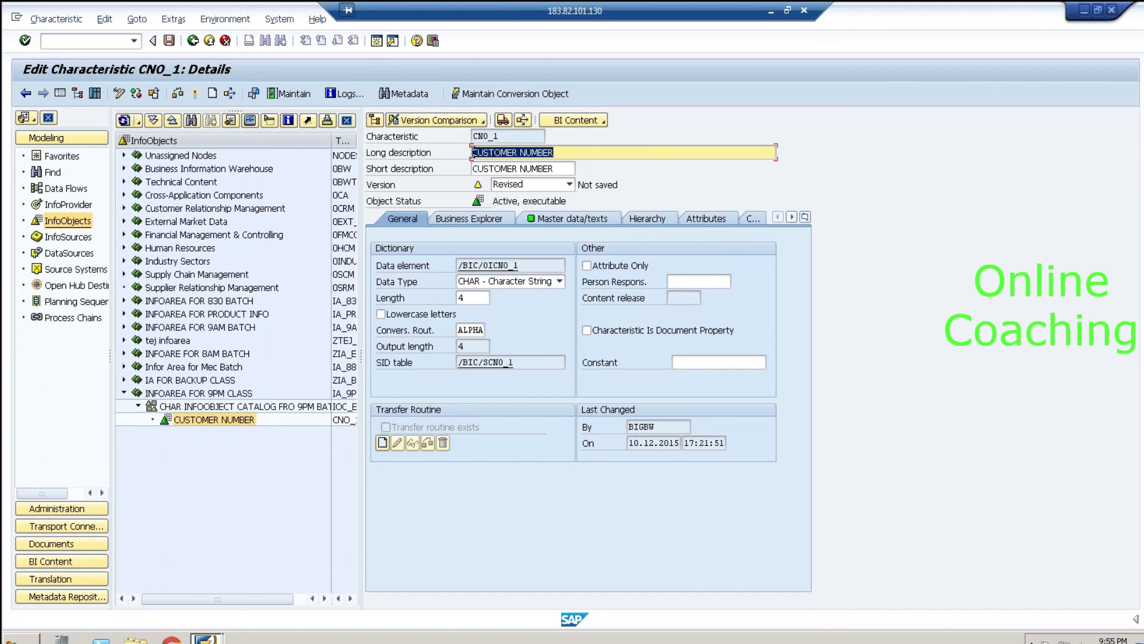
Step: In Excel, clear the old table in N16:Q29 and enter the header CNO in N17
click(771, 11)
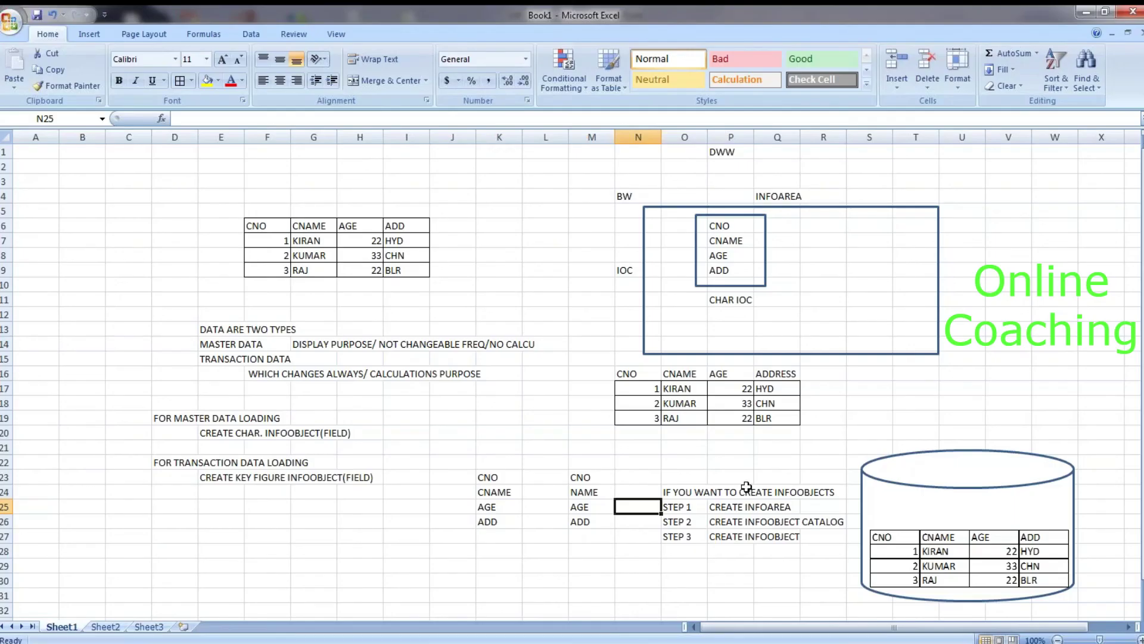
drag(624, 373, 797, 566)
key(Delete)
click(705, 438)
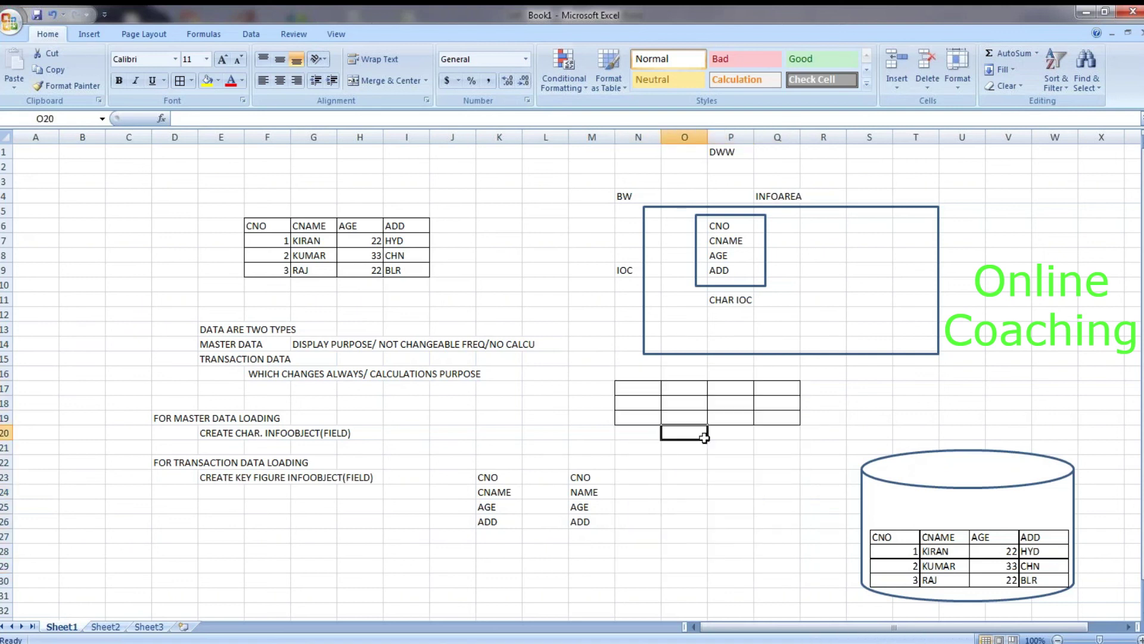
click(639, 390)
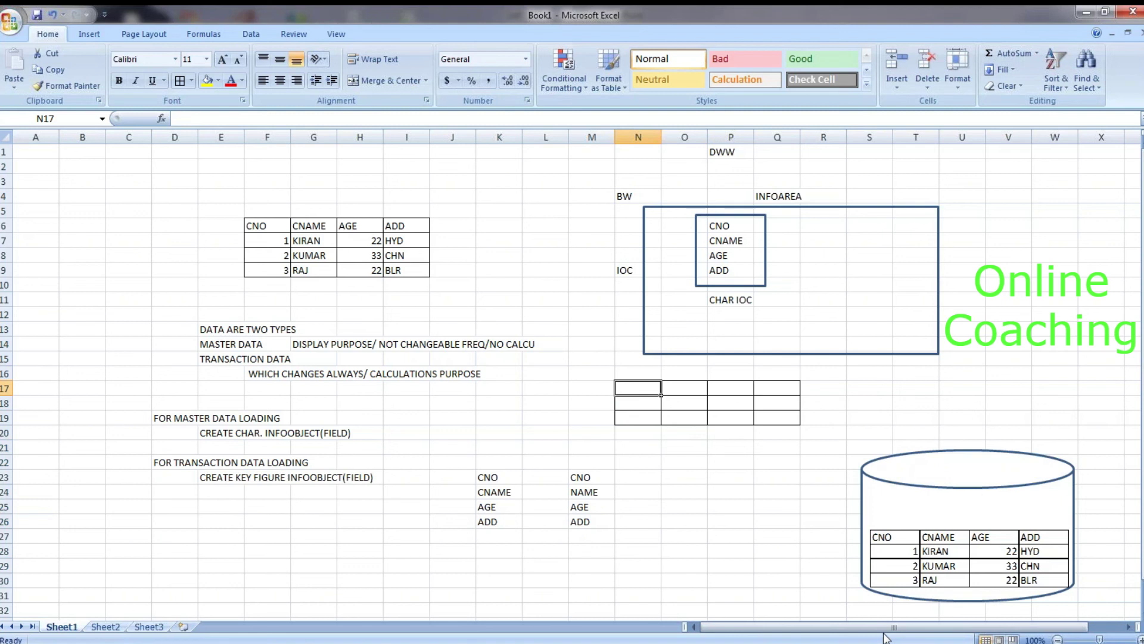
text(CNO)
click(730, 461)
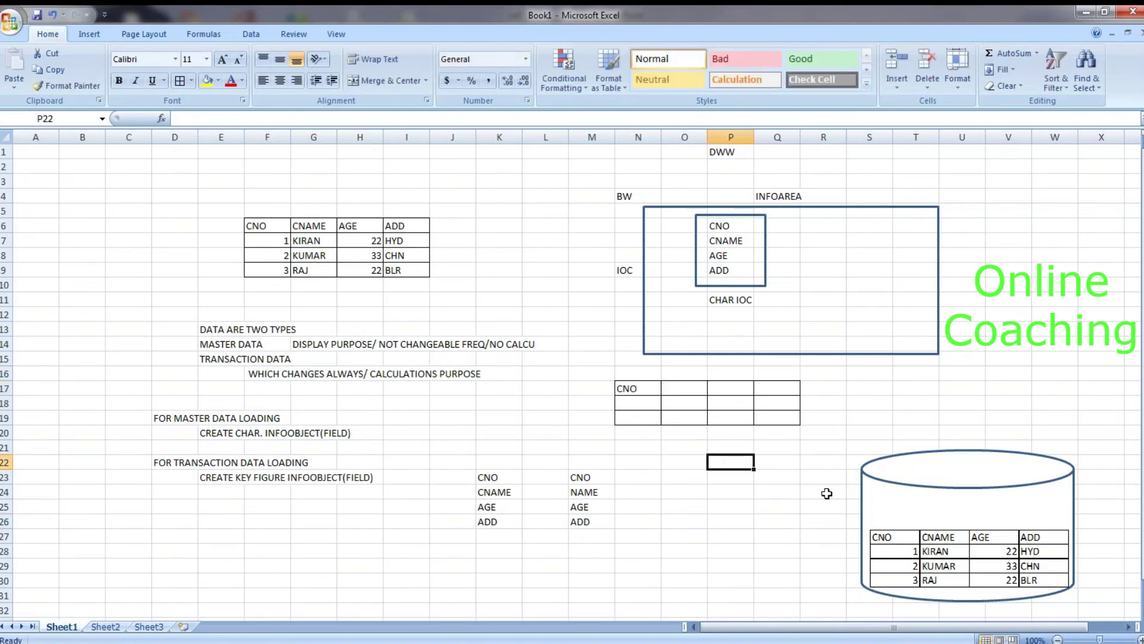
Step: Nudge the table picture left in the cylinder, then type and delete headers CNAME, AGE, ADD in O17:Q17
click(908, 551)
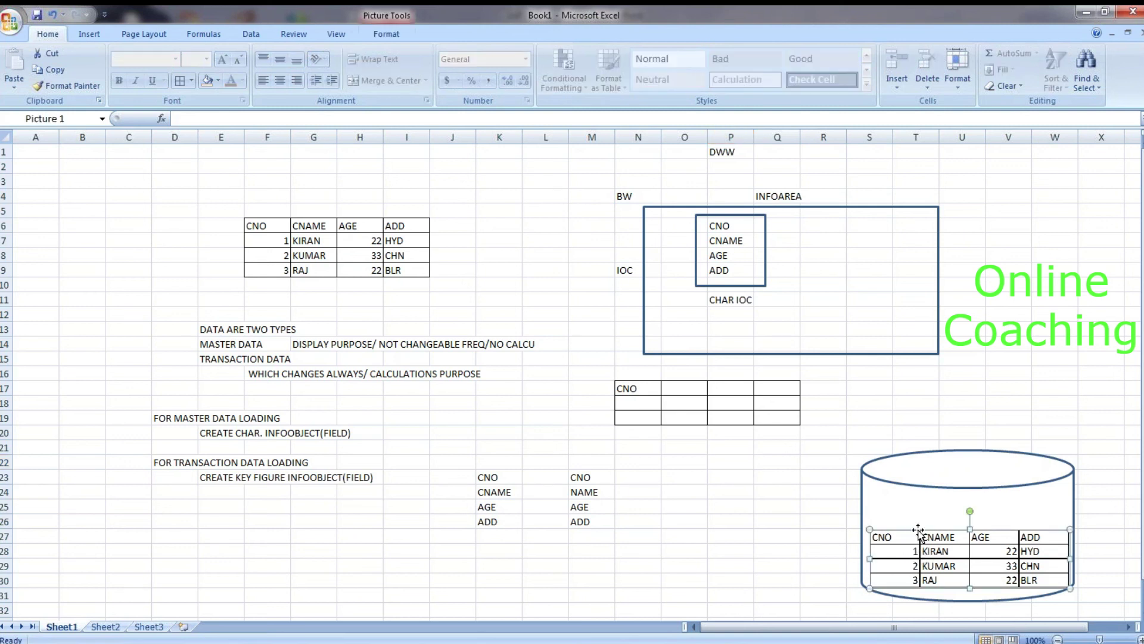
drag(907, 551, 979, 530)
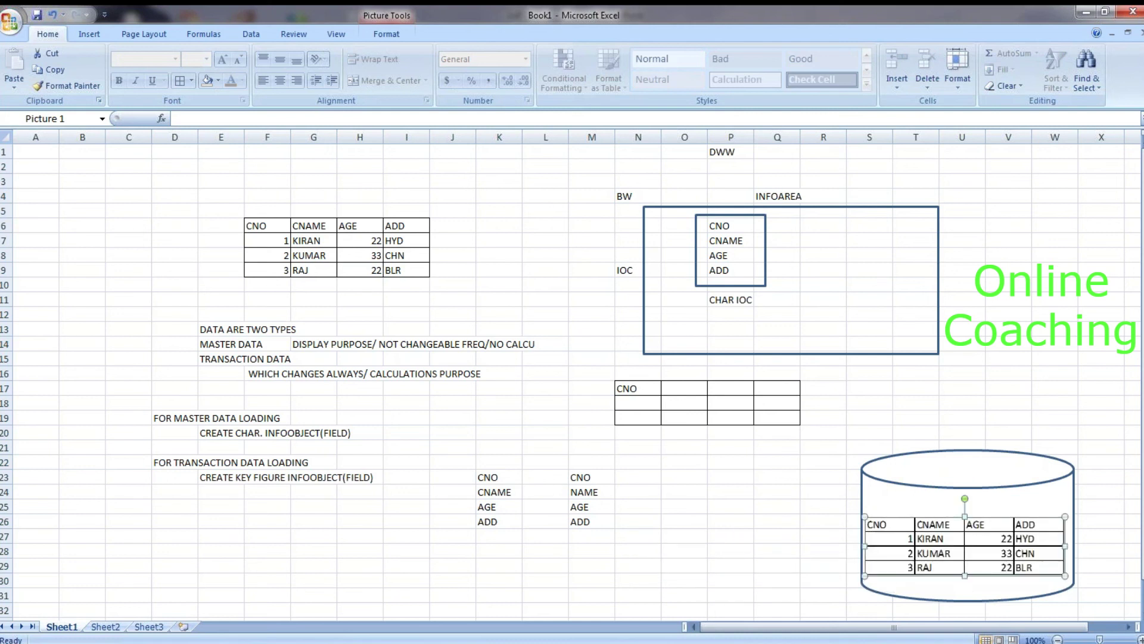
click(686, 390)
text(CNAME)
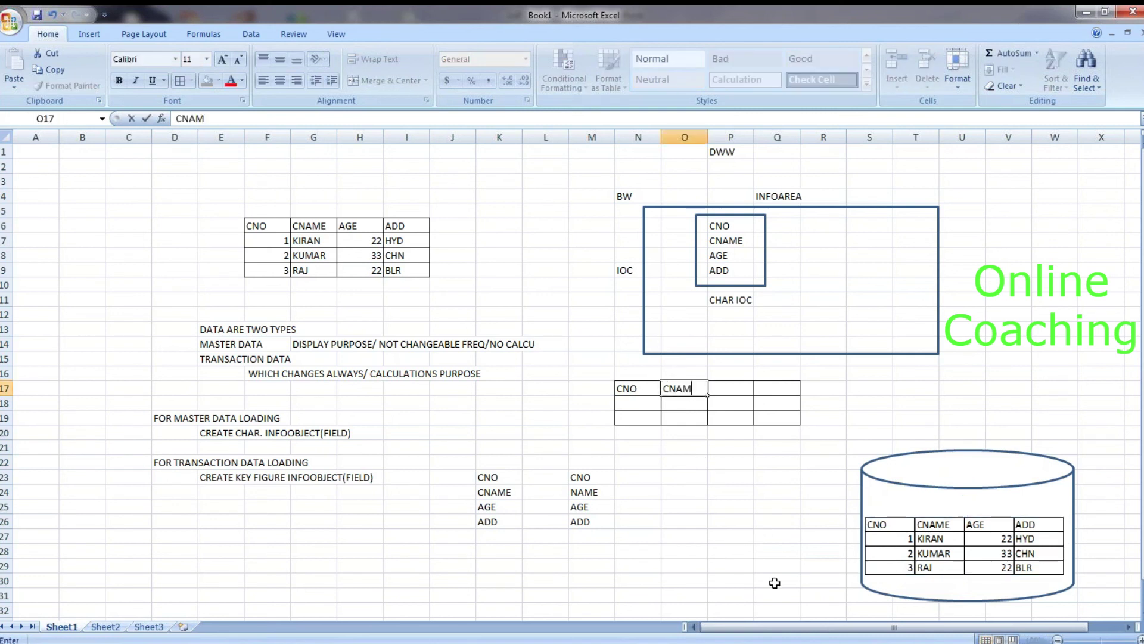
key(Tab)
text(AGE)
key(Tab)
text(ADD)
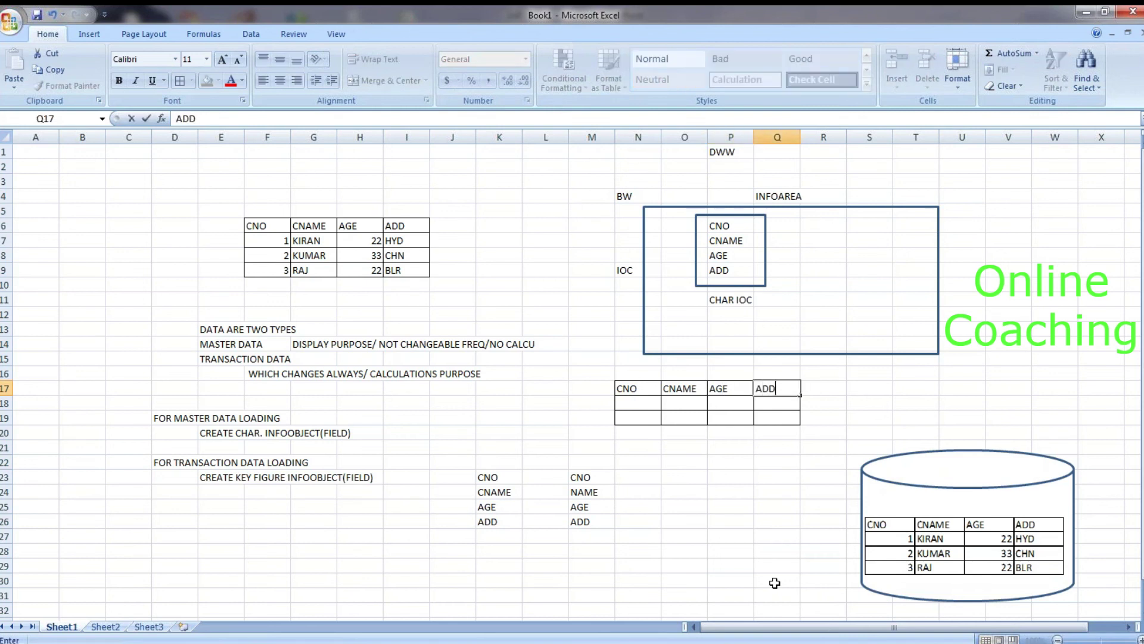
drag(689, 388, 786, 381)
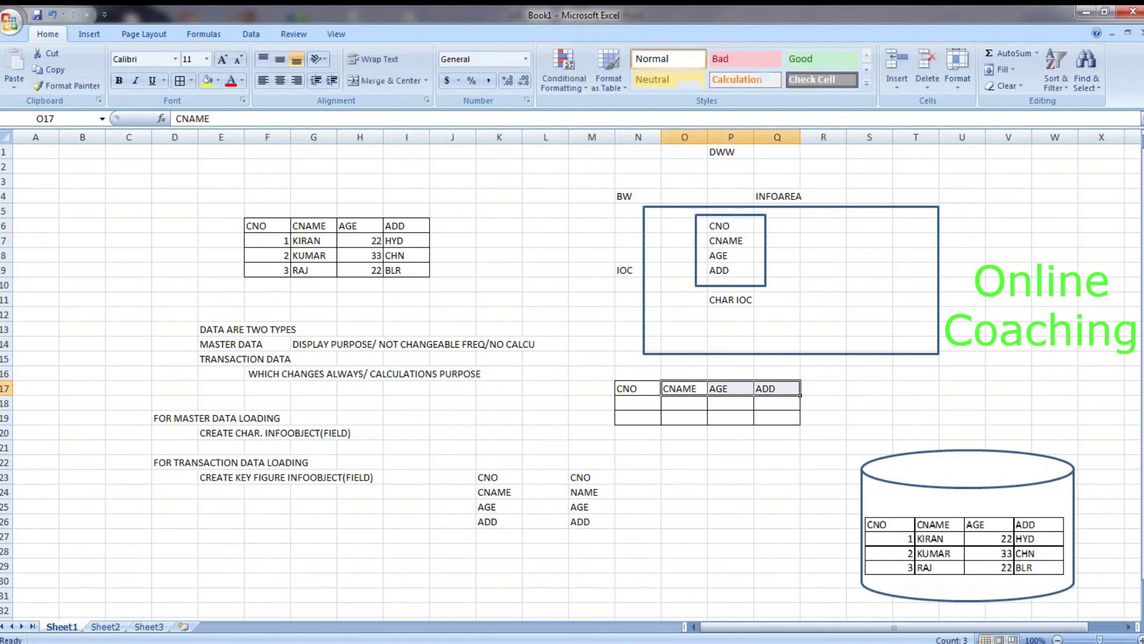
key(Delete)
click(637, 416)
Step: Enter customer numbers 1 and 2 in N18 and N19 under CNO
click(651, 404)
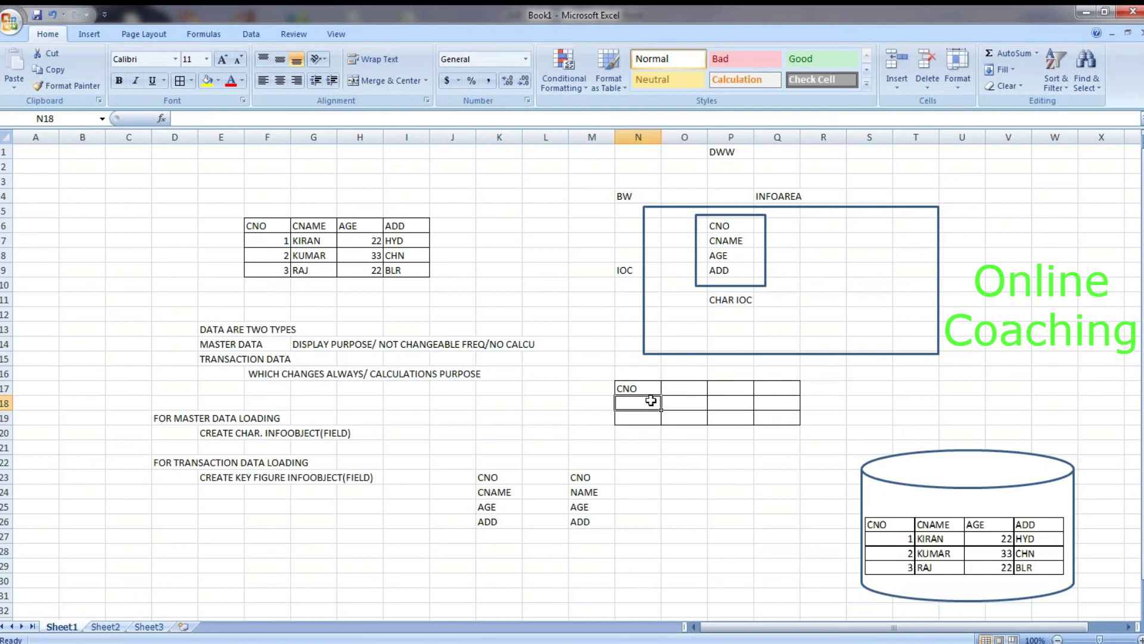
text(1)
key(Return)
text(2)
click(689, 459)
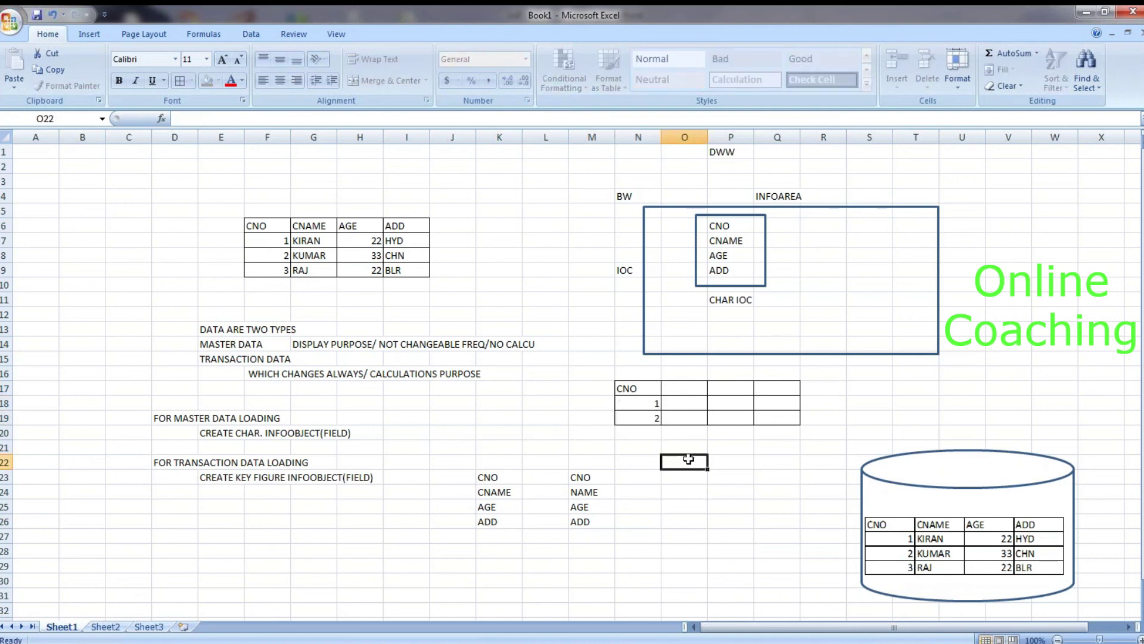
Step: Enter the name KIRAN in O18 and the header CNAME in O17
click(683, 391)
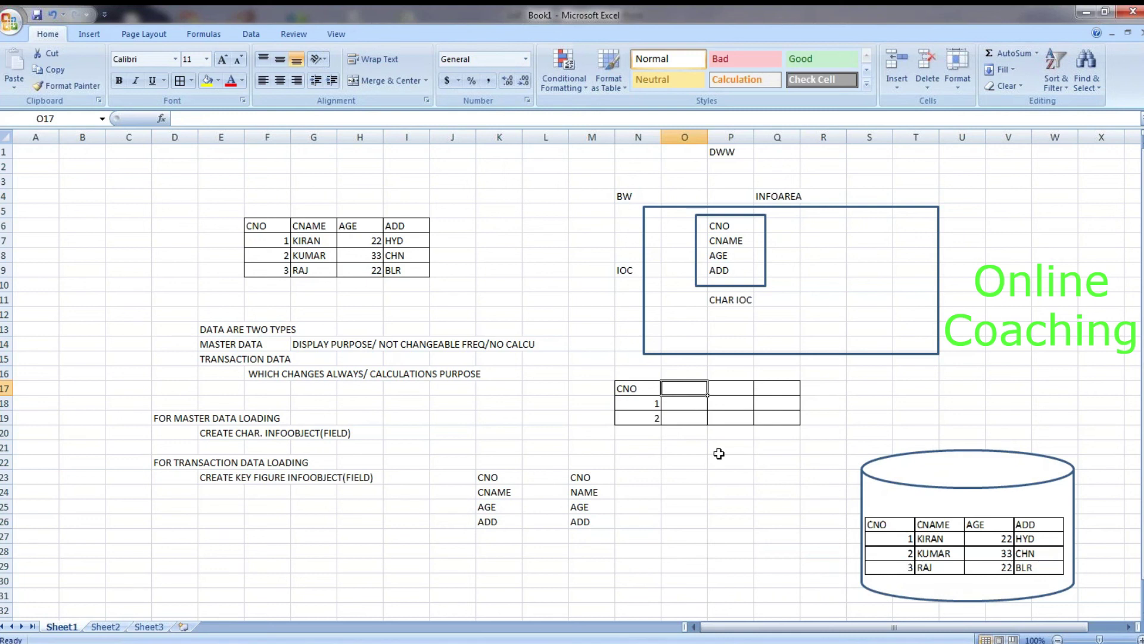
double_click(308, 241)
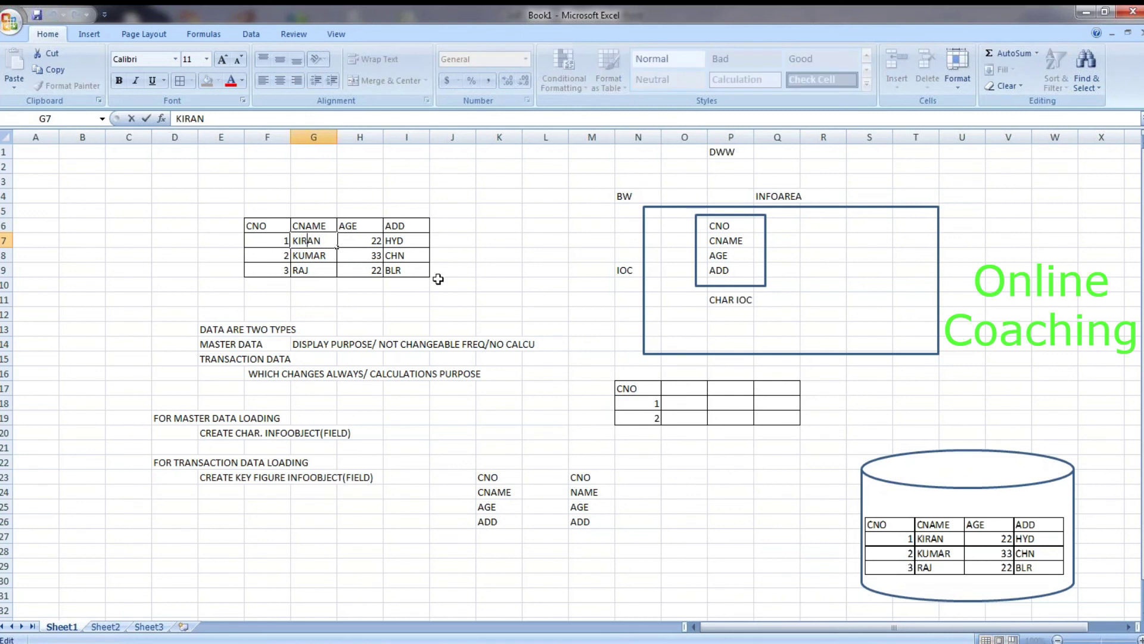
click(694, 403)
text(KIRAN)
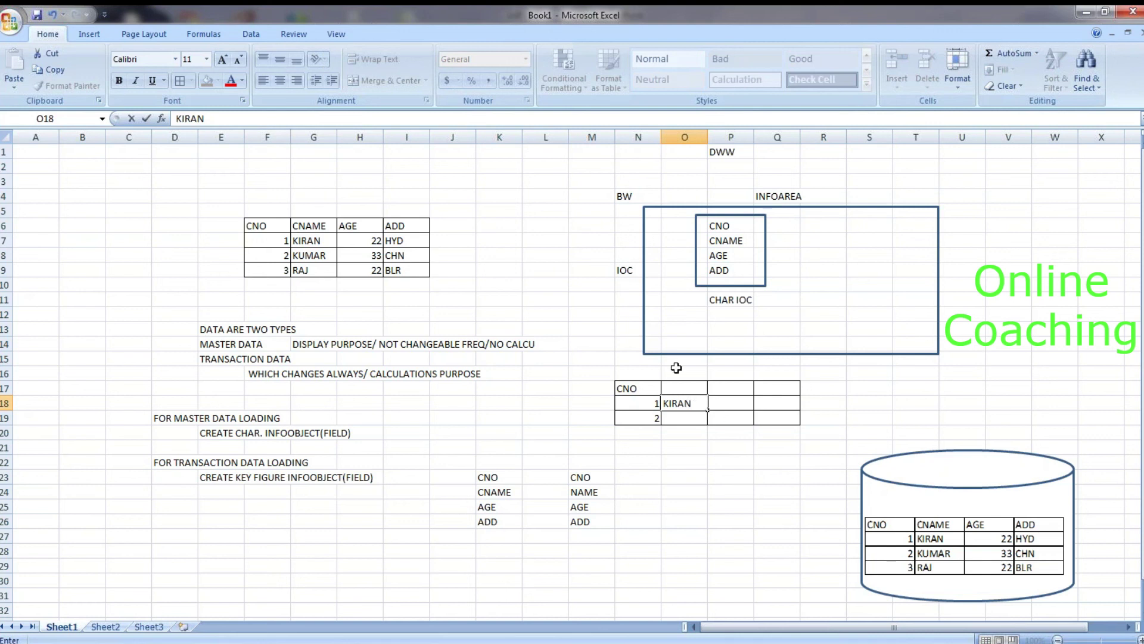
click(694, 387)
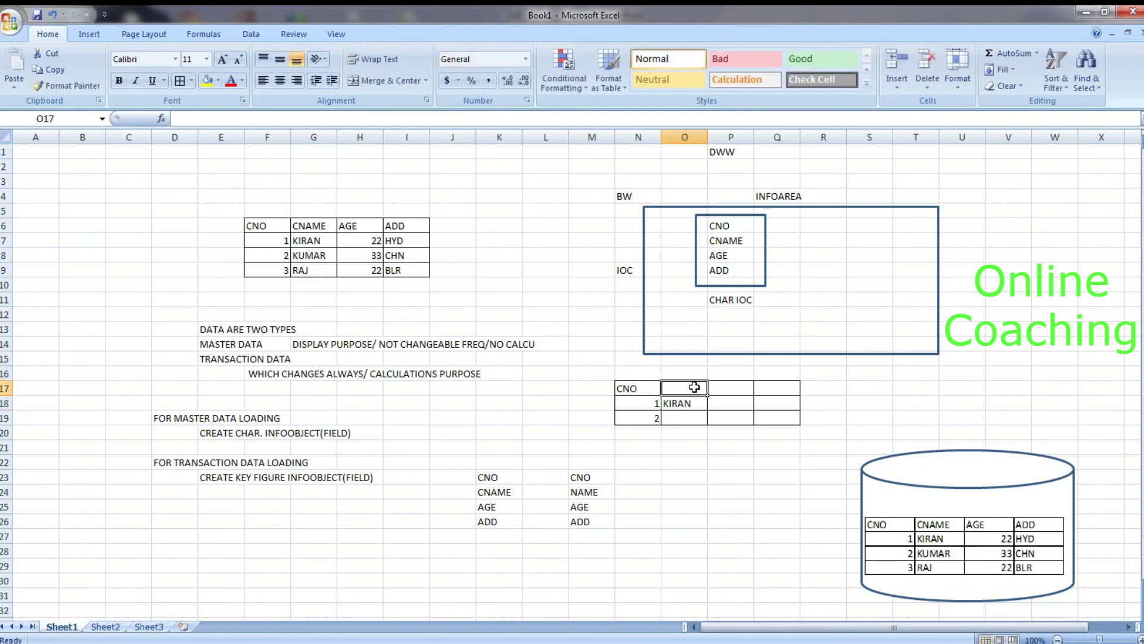
text(CNAME)
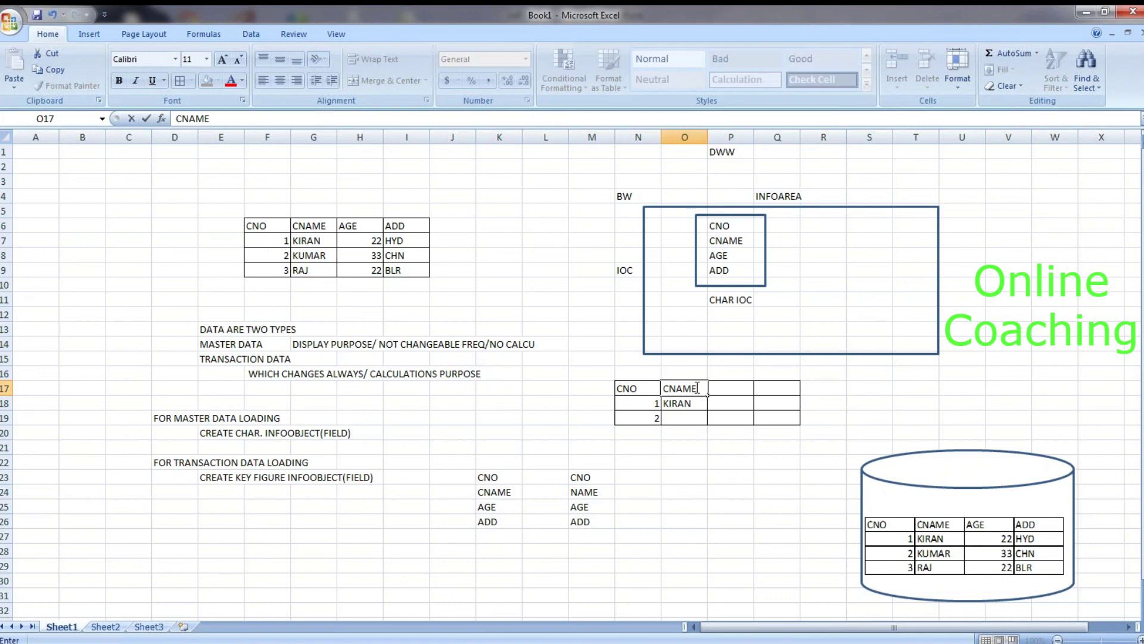
click(684, 405)
Step: Delete CNAME from O17 and KIRAN from O18, leaving both cells empty
click(695, 385)
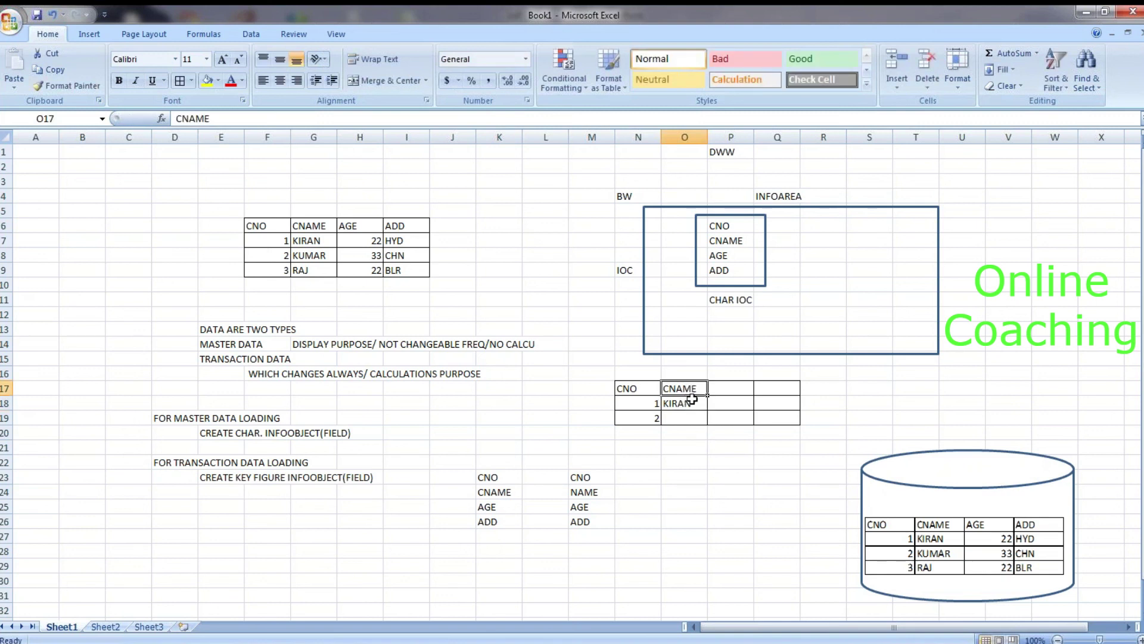
key(Delete)
click(711, 450)
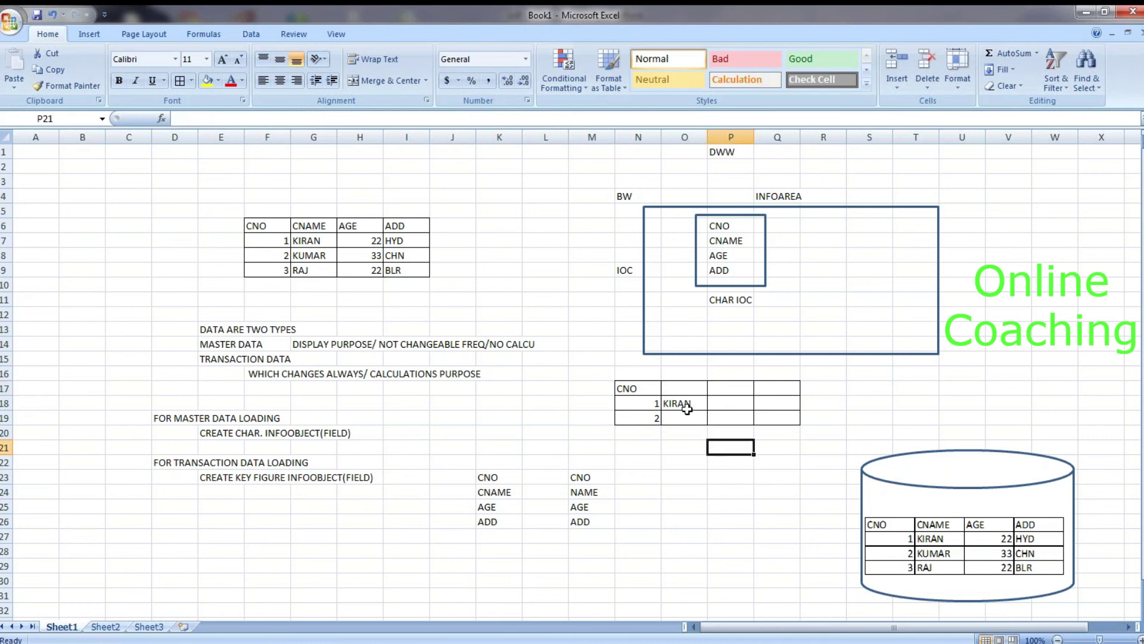
click(687, 406)
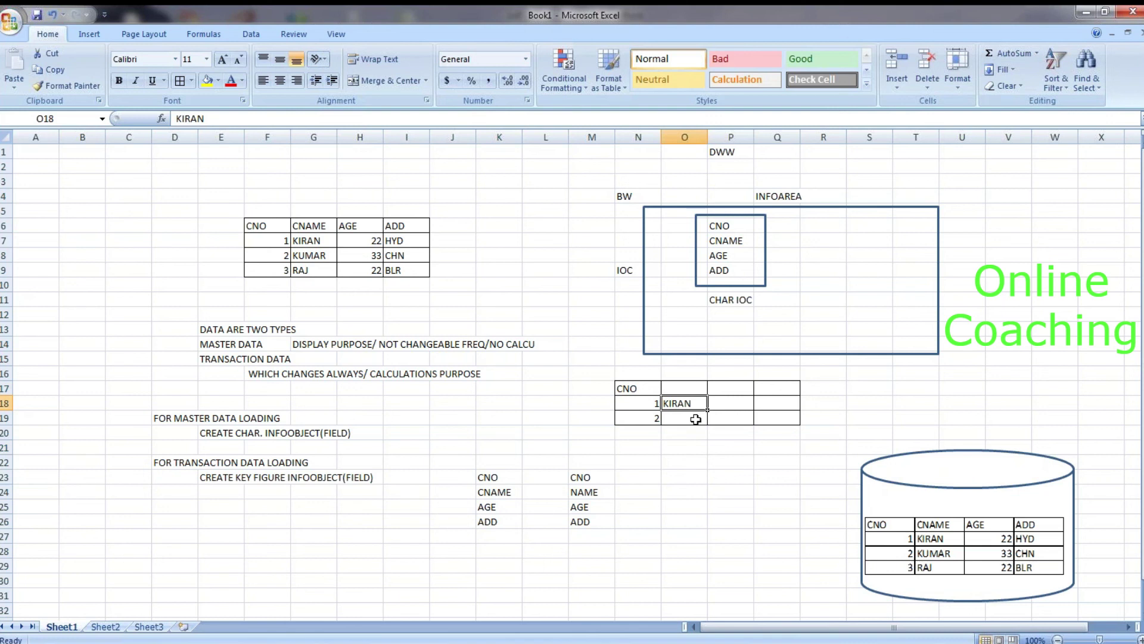
key(Delete)
click(711, 463)
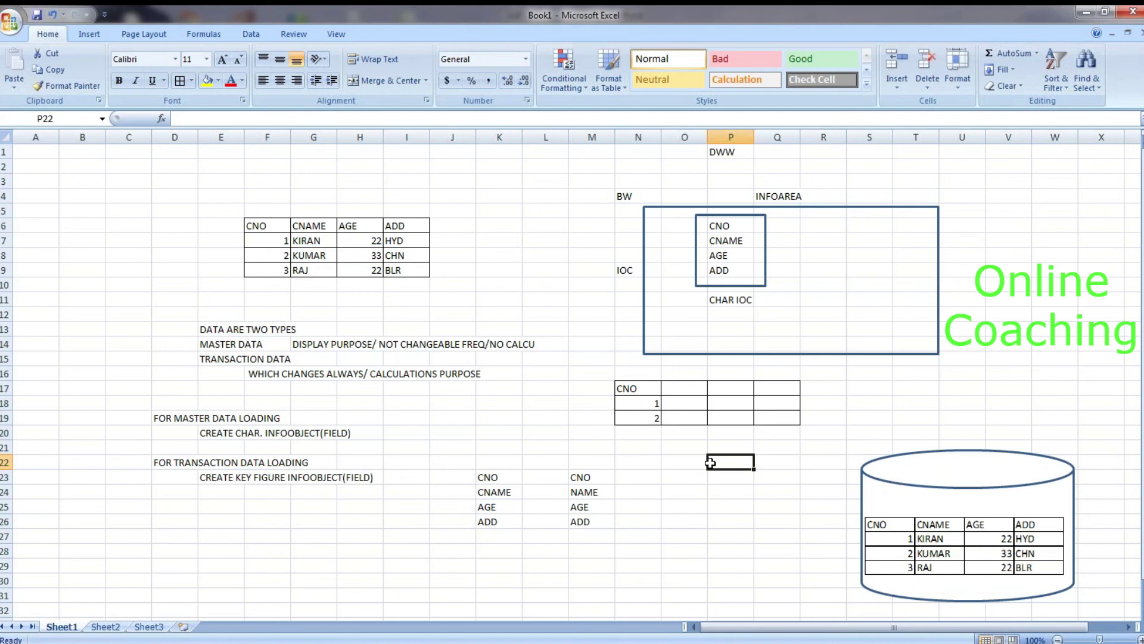
click(684, 403)
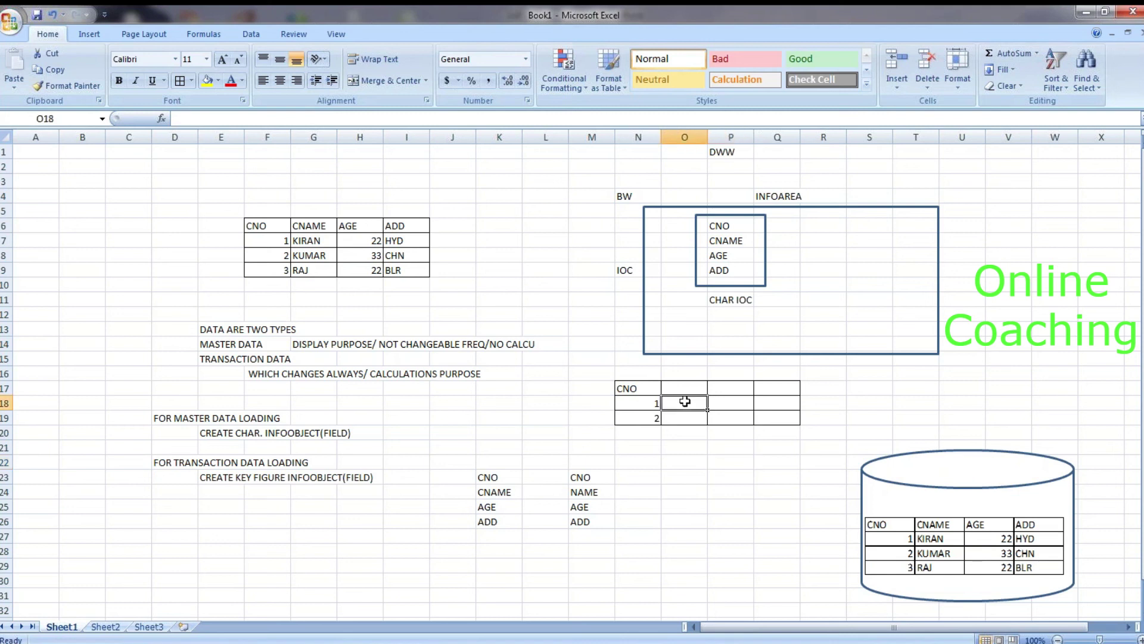
click(693, 390)
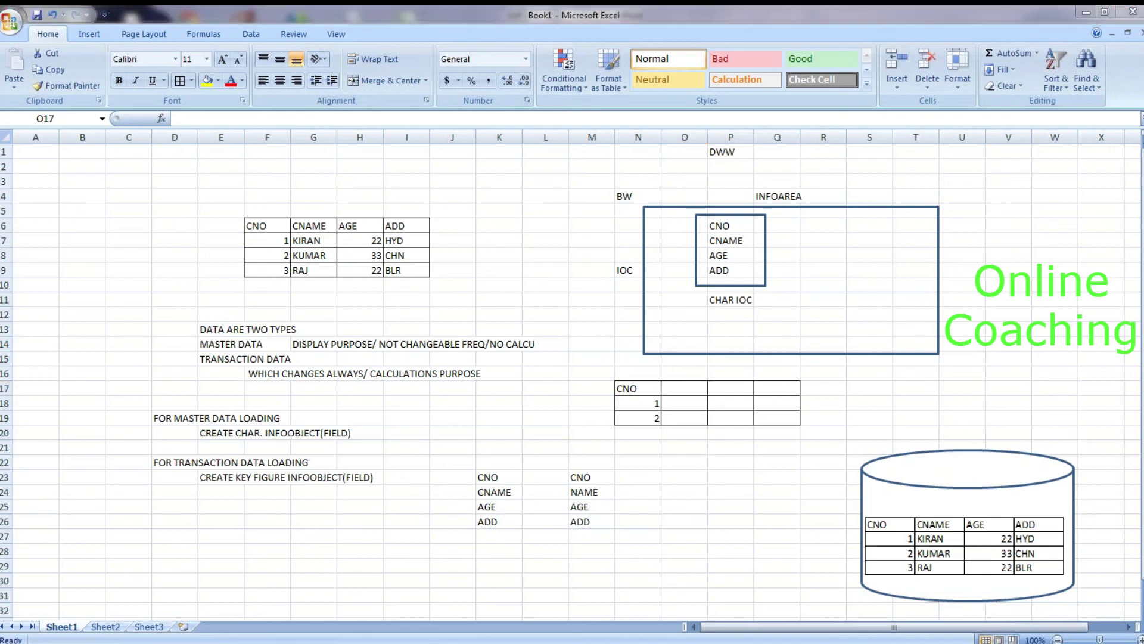
Step: Return to CNO_1 in SAP and select the ALPHA conversion routine value
key(alt+Tab)
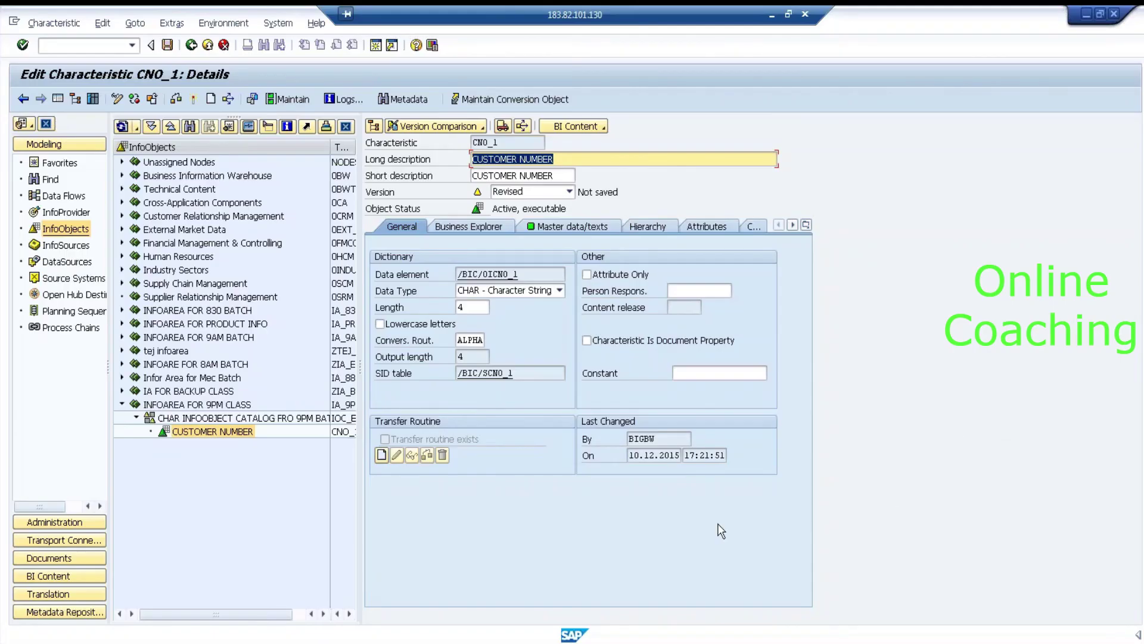
click(309, 477)
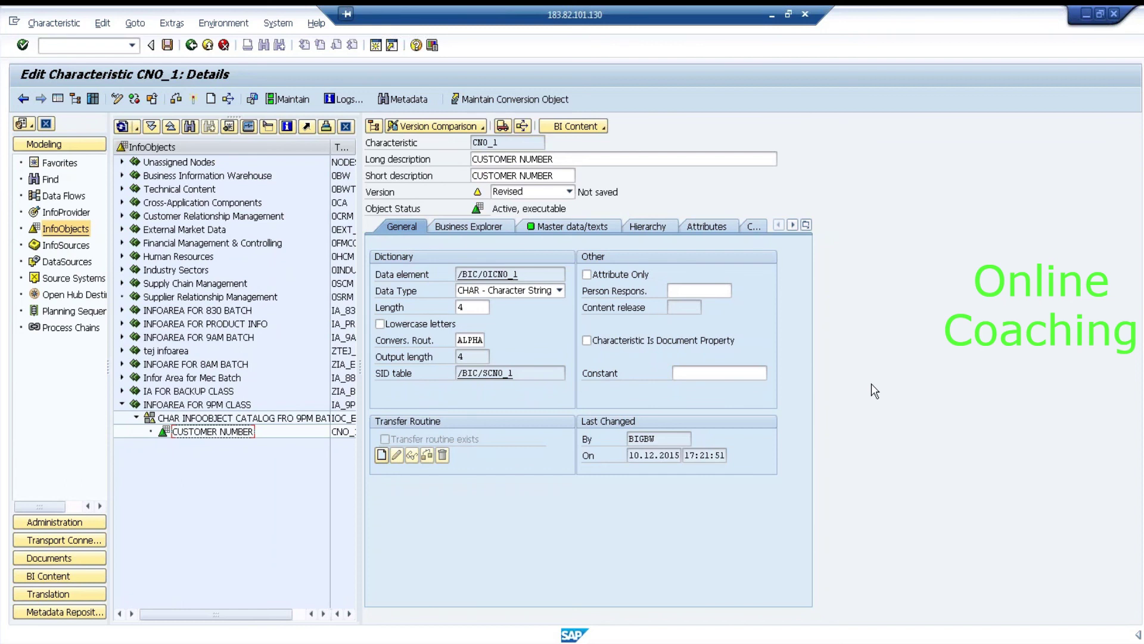
double_click(459, 340)
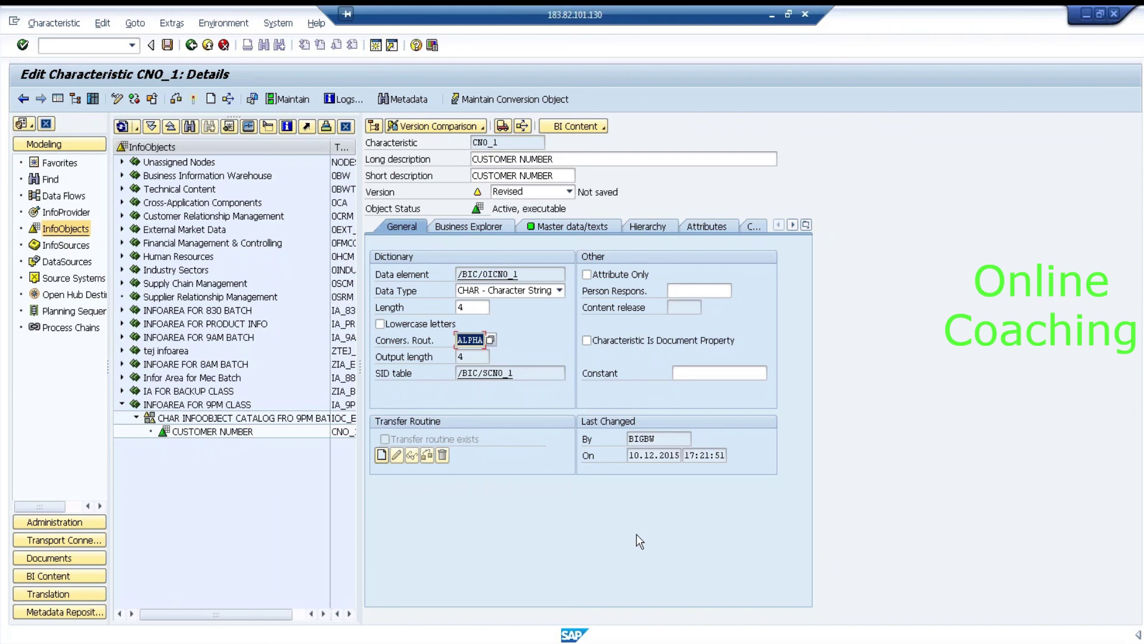
Step: Try Constant values 00001 and 000001, then delete them, leaving Constant empty
click(721, 373)
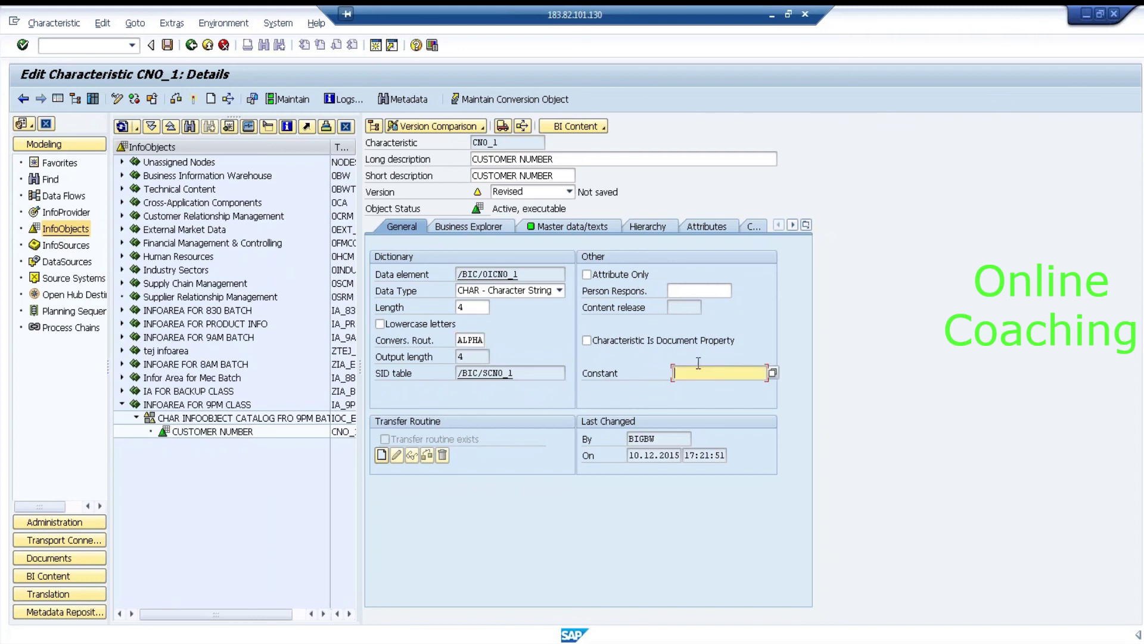
text(00001)
click(456, 339)
drag(712, 372, 676, 372)
text(1)
text(00000)
click(470, 340)
click(738, 369)
key(BackSpace)
key(BackSpace)
key(BackSpace)
key(BackSpace)
key(BackSpace)
key(BackSpace)
drag(526, 273, 434, 279)
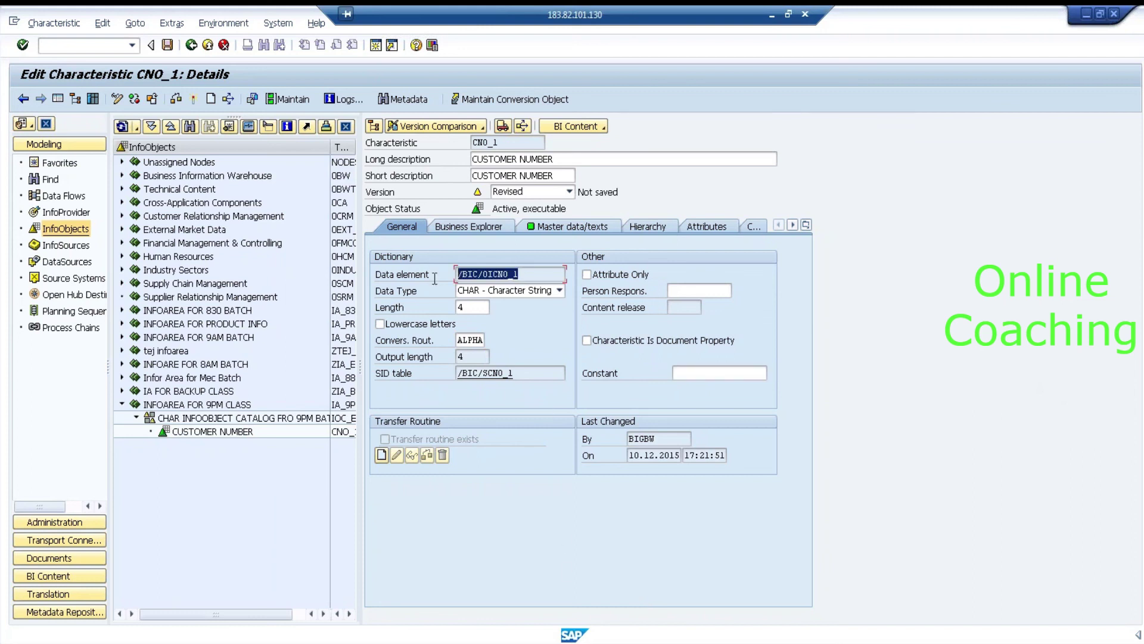
click(571, 227)
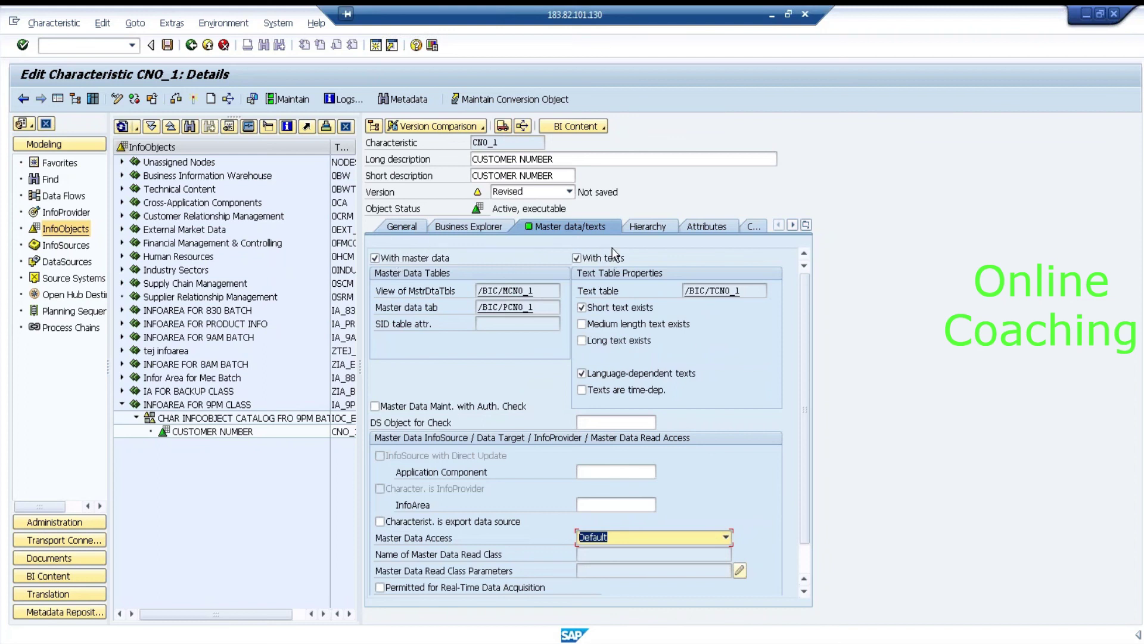
Step: Review view /BIC/MCNO_1 and table /BIC/PCNO_1, toggling With master data off and on repeatedly
drag(540, 291, 445, 289)
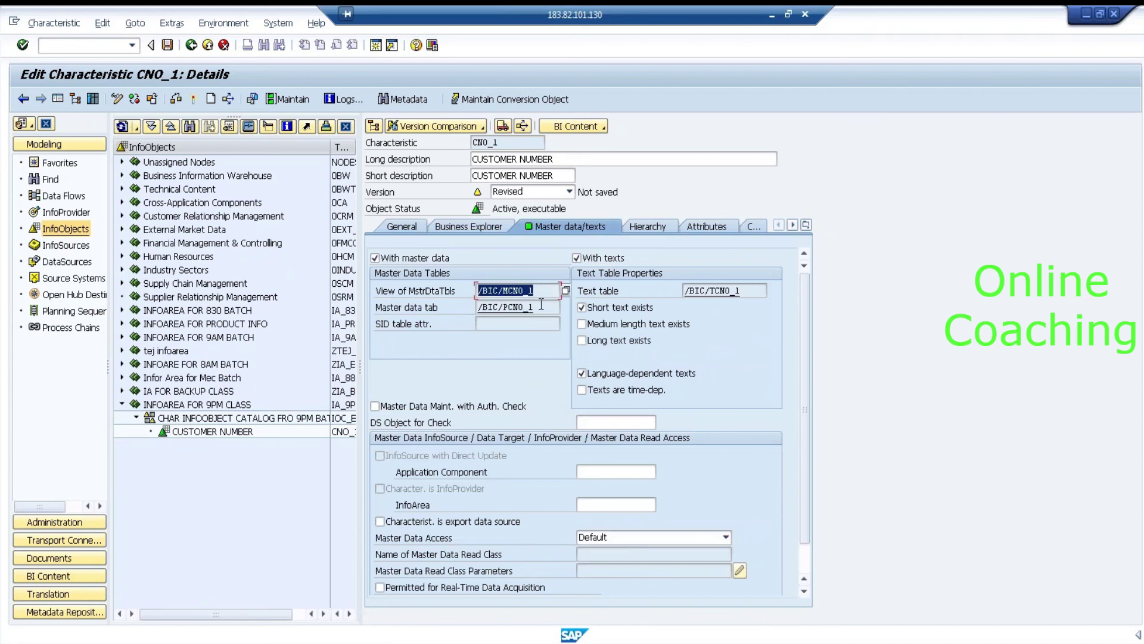
drag(541, 307, 438, 304)
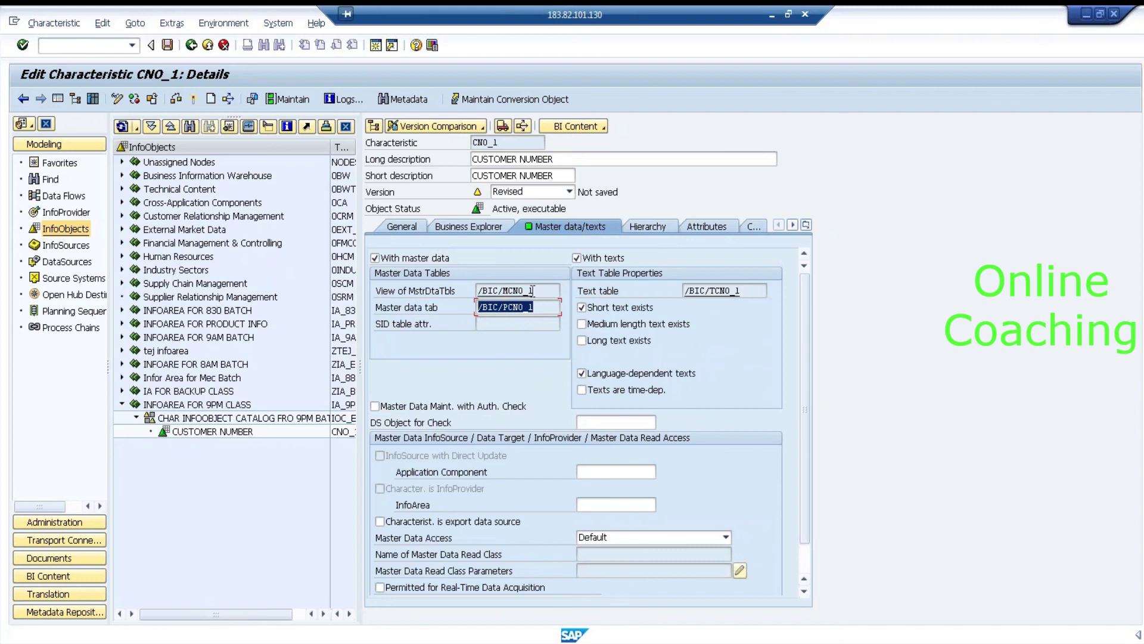
click(391, 261)
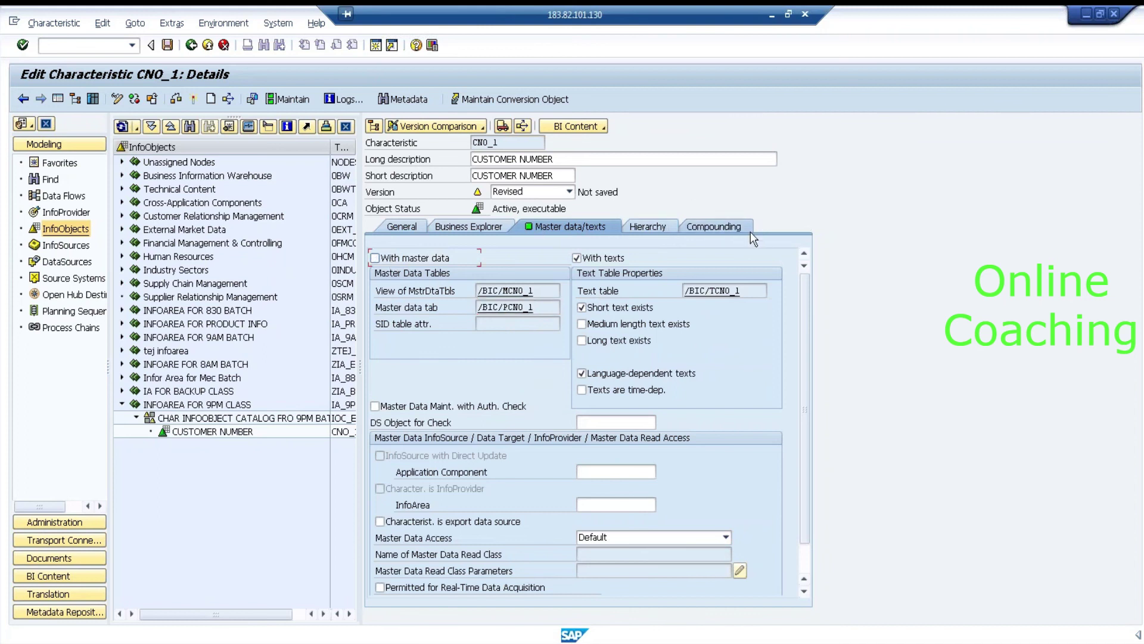
click(375, 258)
click(375, 258)
click(375, 259)
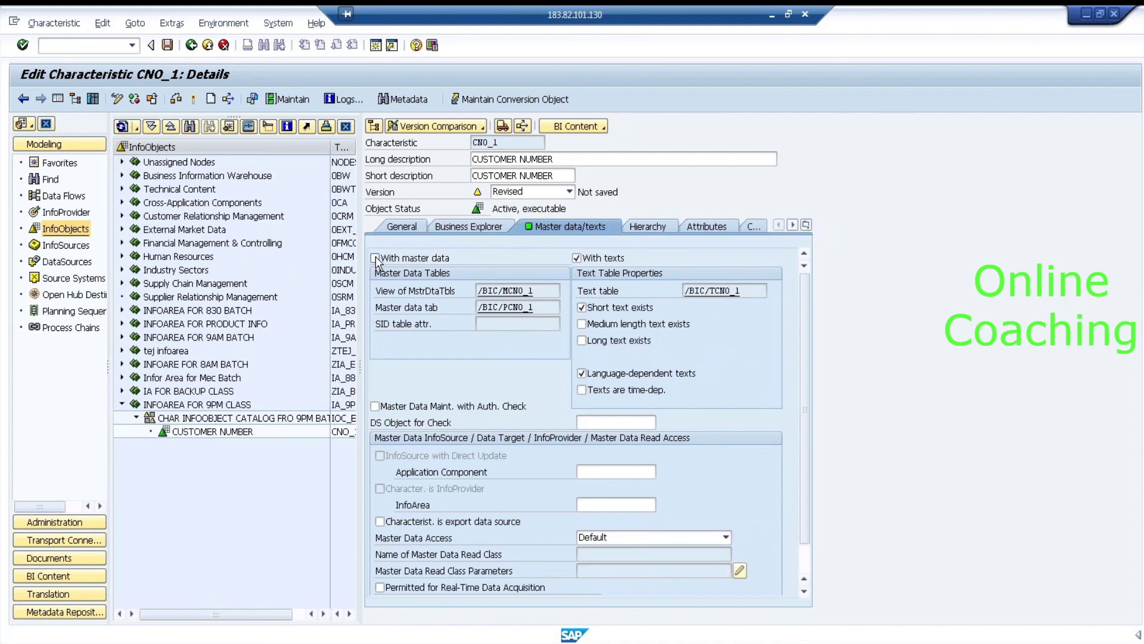
click(375, 259)
click(375, 259)
click(376, 259)
click(375, 258)
click(376, 259)
click(376, 258)
Step: Show the Attributes tab vanishing when master data is unchecked, recheck it, and view the empty attribute list
click(793, 225)
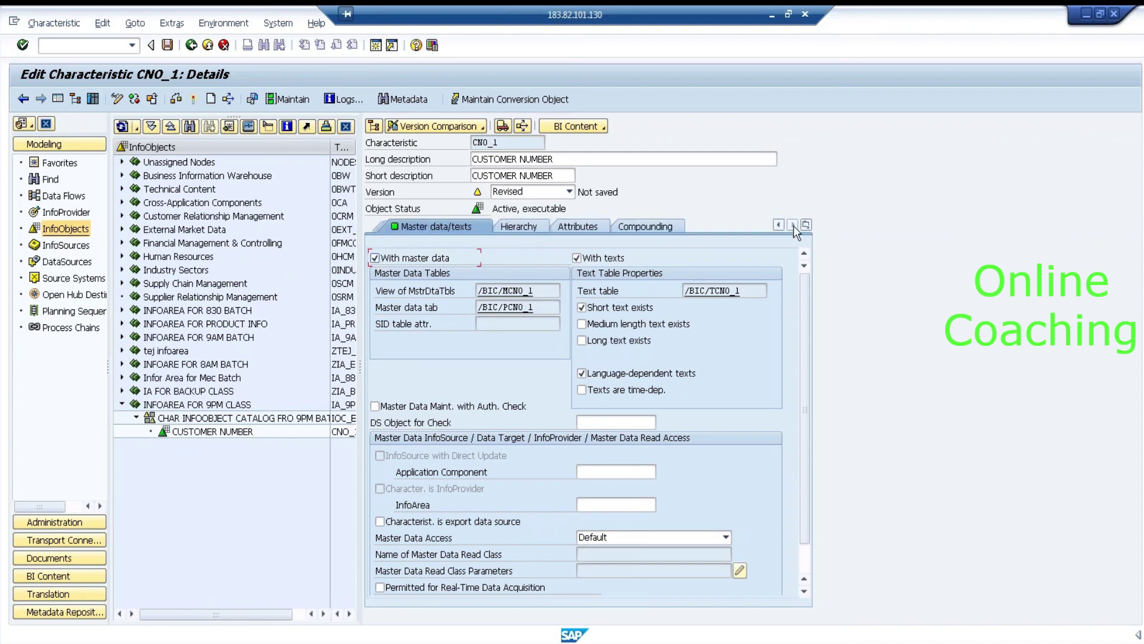
click(375, 259)
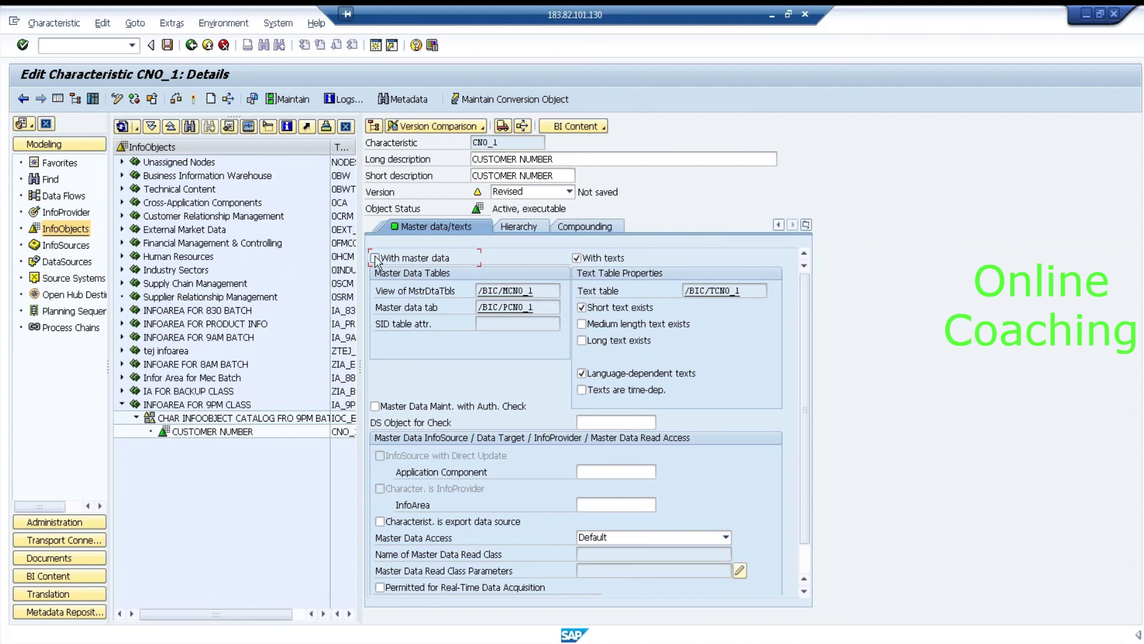
click(375, 259)
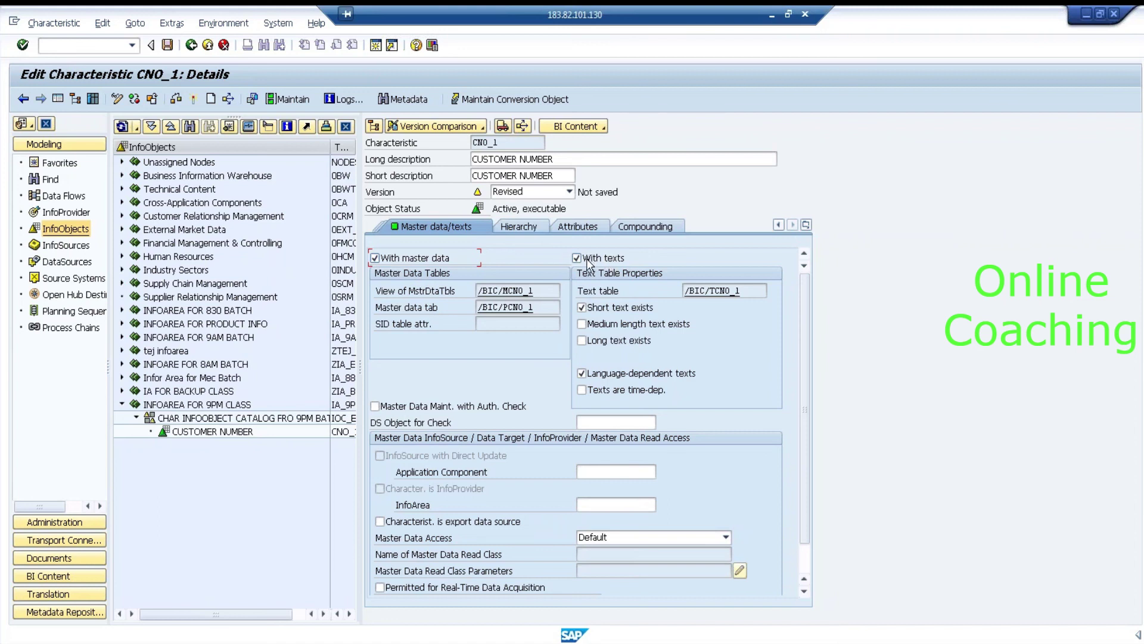
click(715, 291)
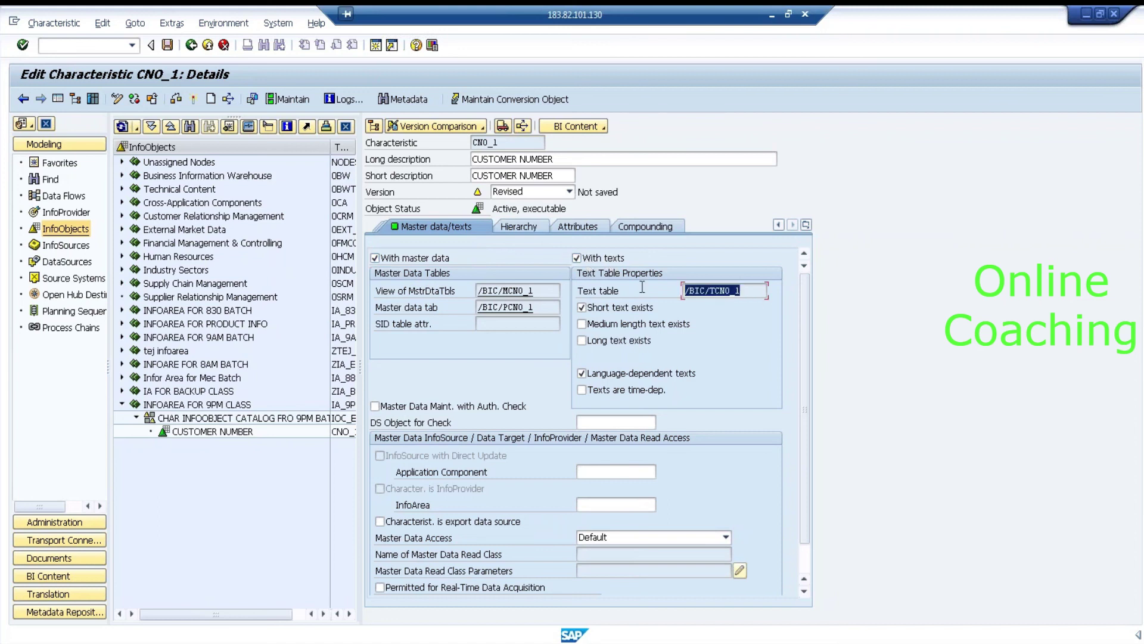
click(582, 226)
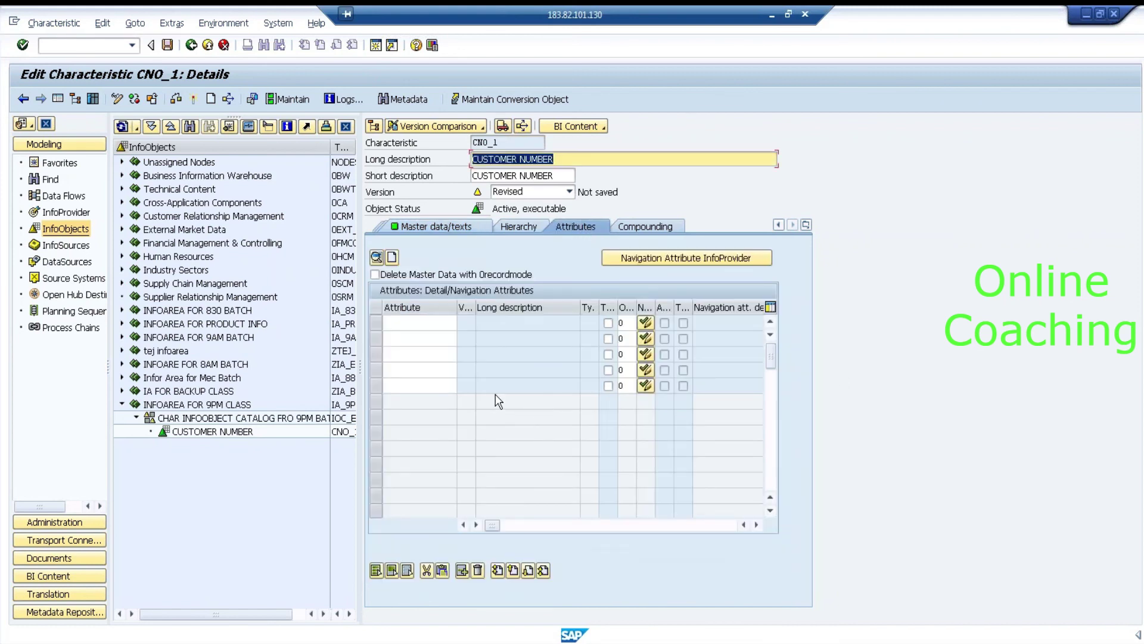
Step: Visit the Master data/texts and Business Explorer tabs, then exit CNO_1 with F3, answering No to saving
click(425, 325)
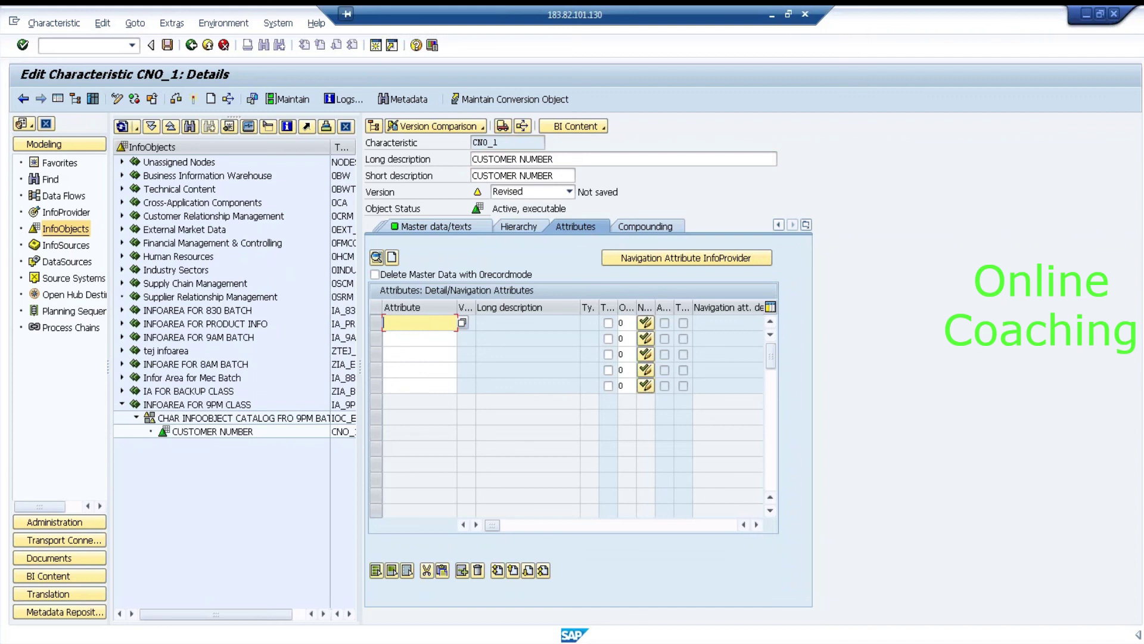
click(432, 226)
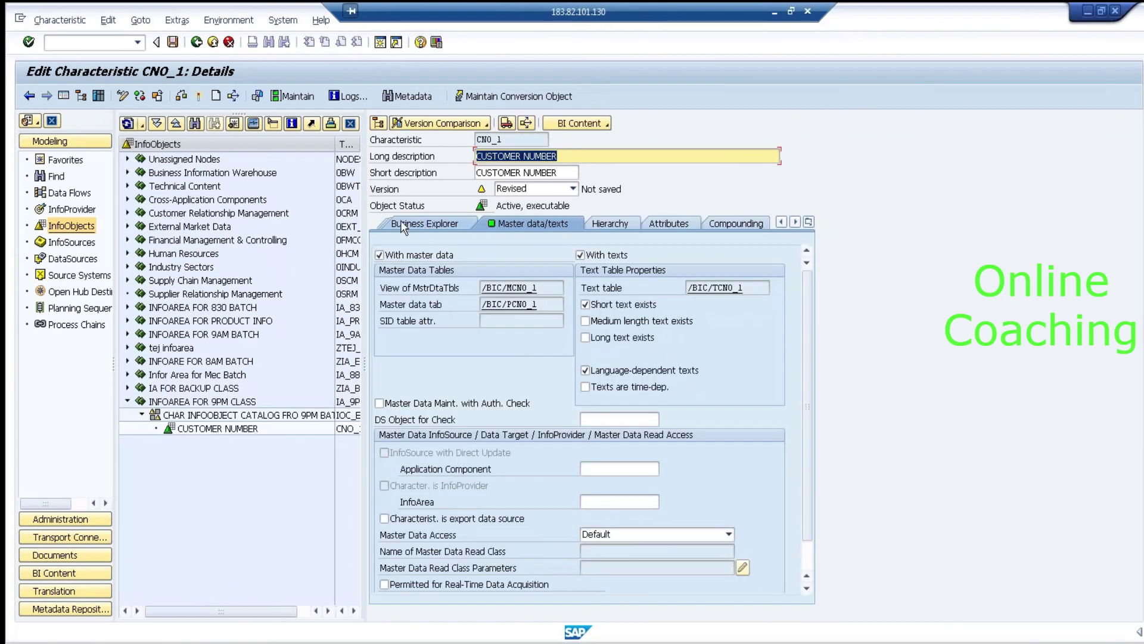
click(435, 225)
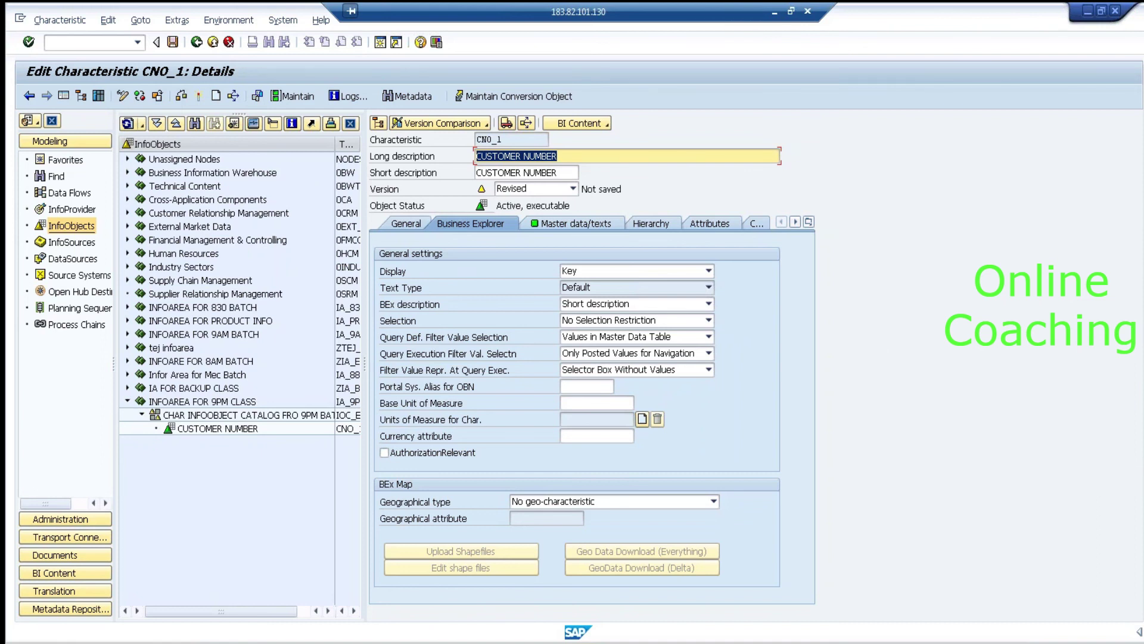
key(F3)
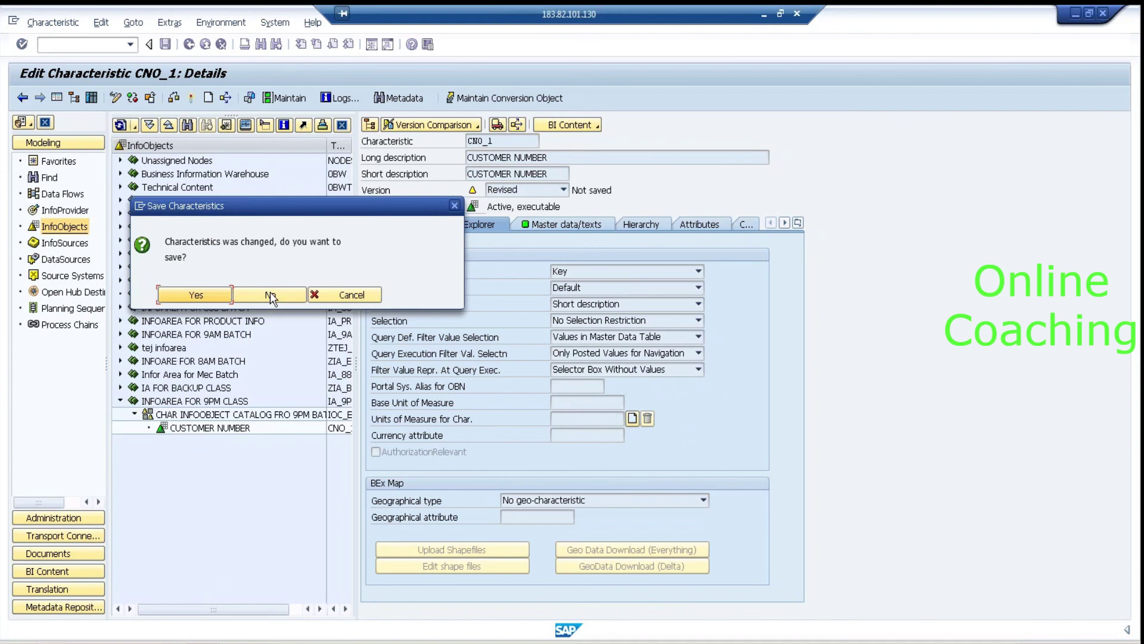
click(270, 295)
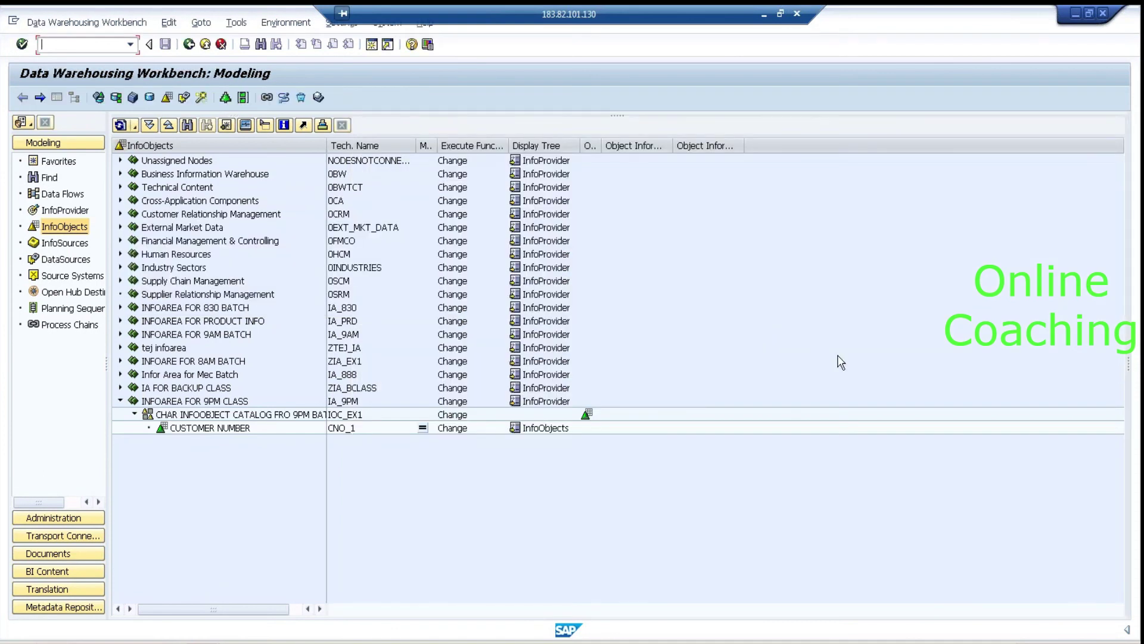